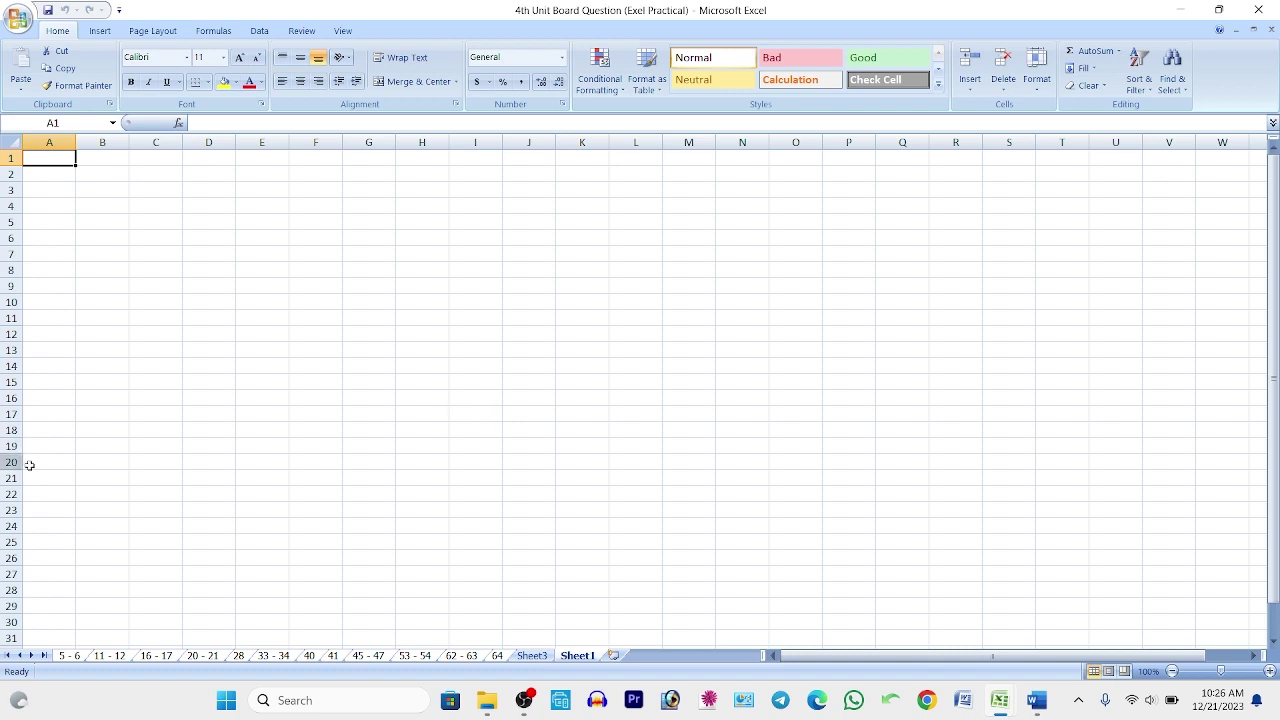
- Select columns A through E, then rows 2 and 6, of the worksheet
click(49, 143)
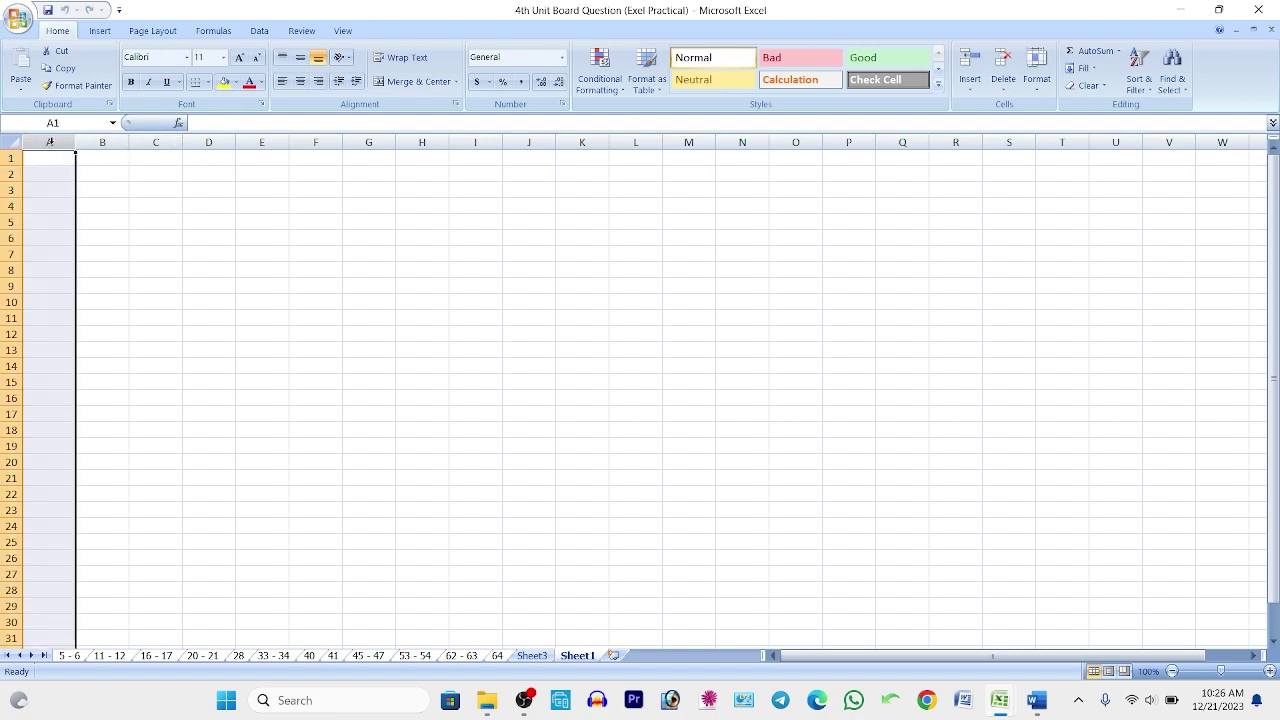
click(104, 143)
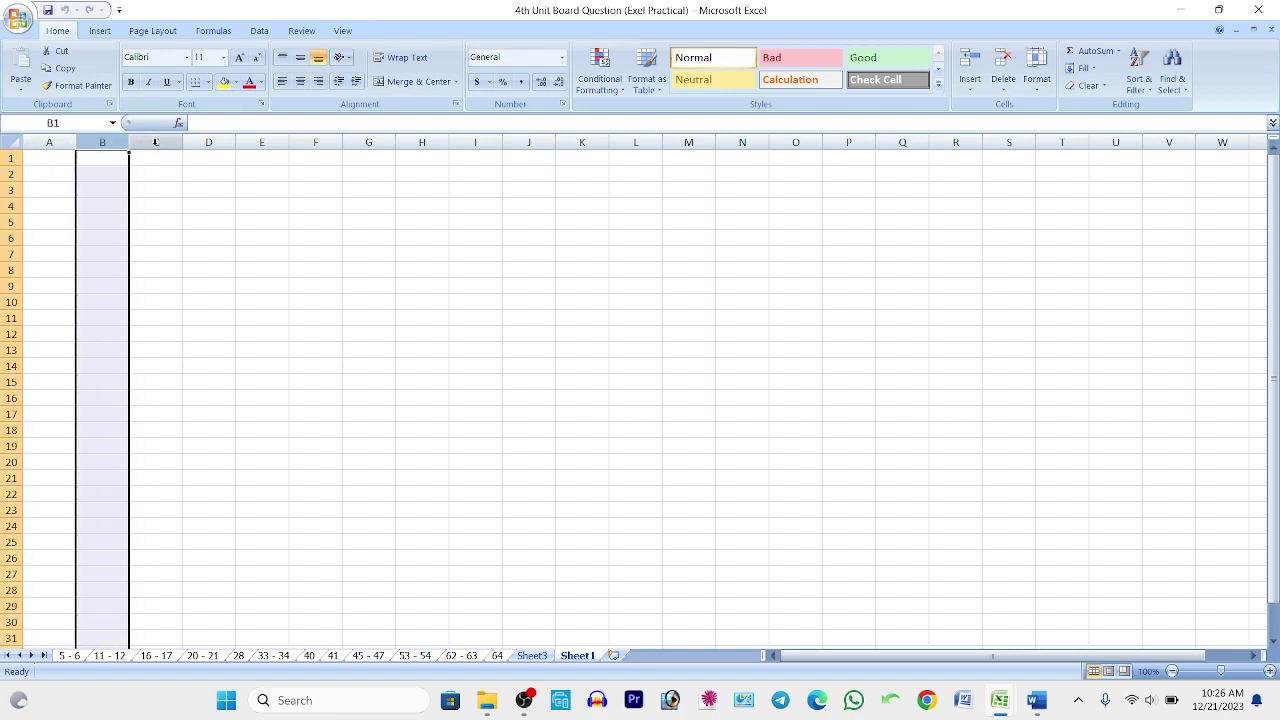
click(156, 143)
click(222, 143)
click(252, 143)
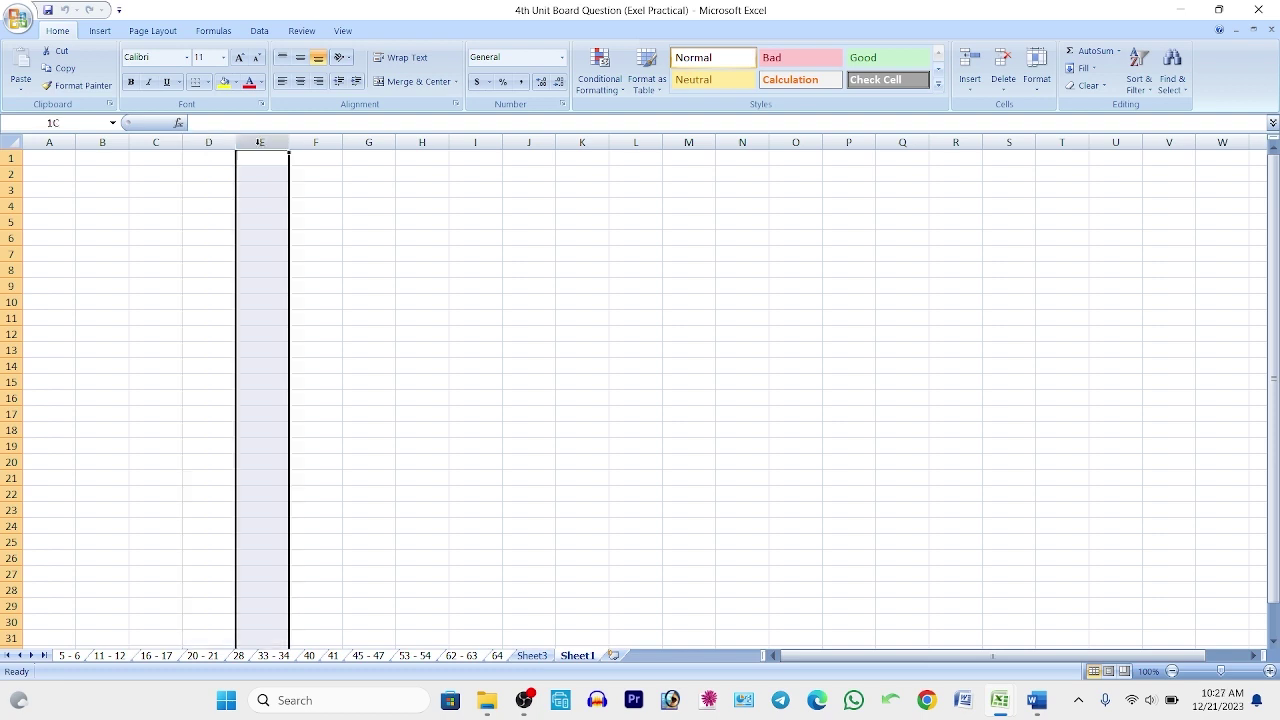
click(12, 174)
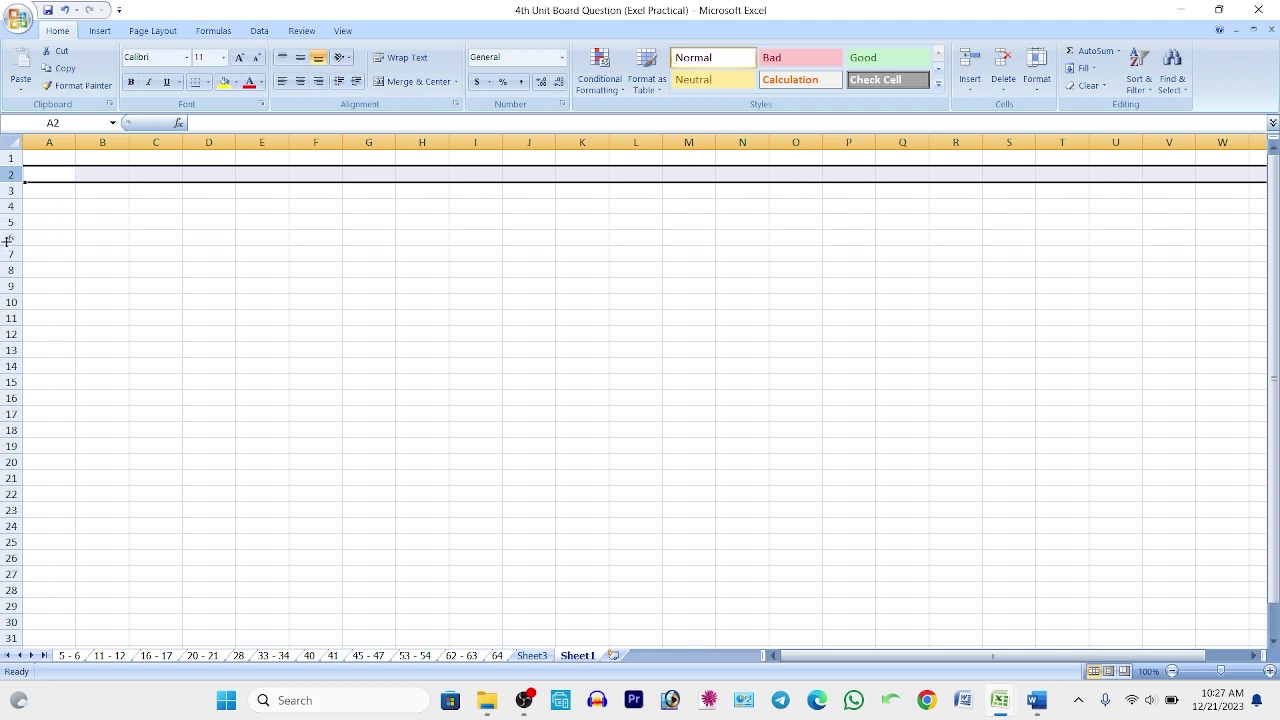
click(12, 238)
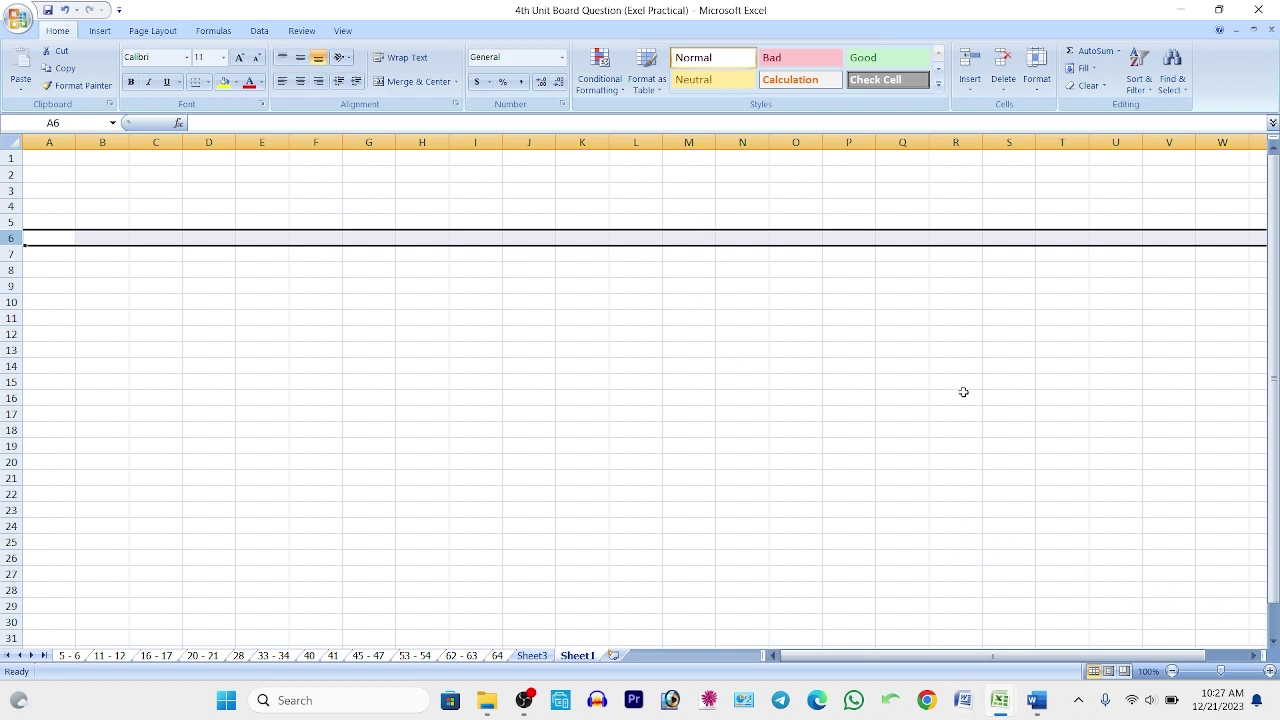
- Minimize the workbook, then bring the 4th Unit Board Question workbook back from the taskbar
click(1188, 8)
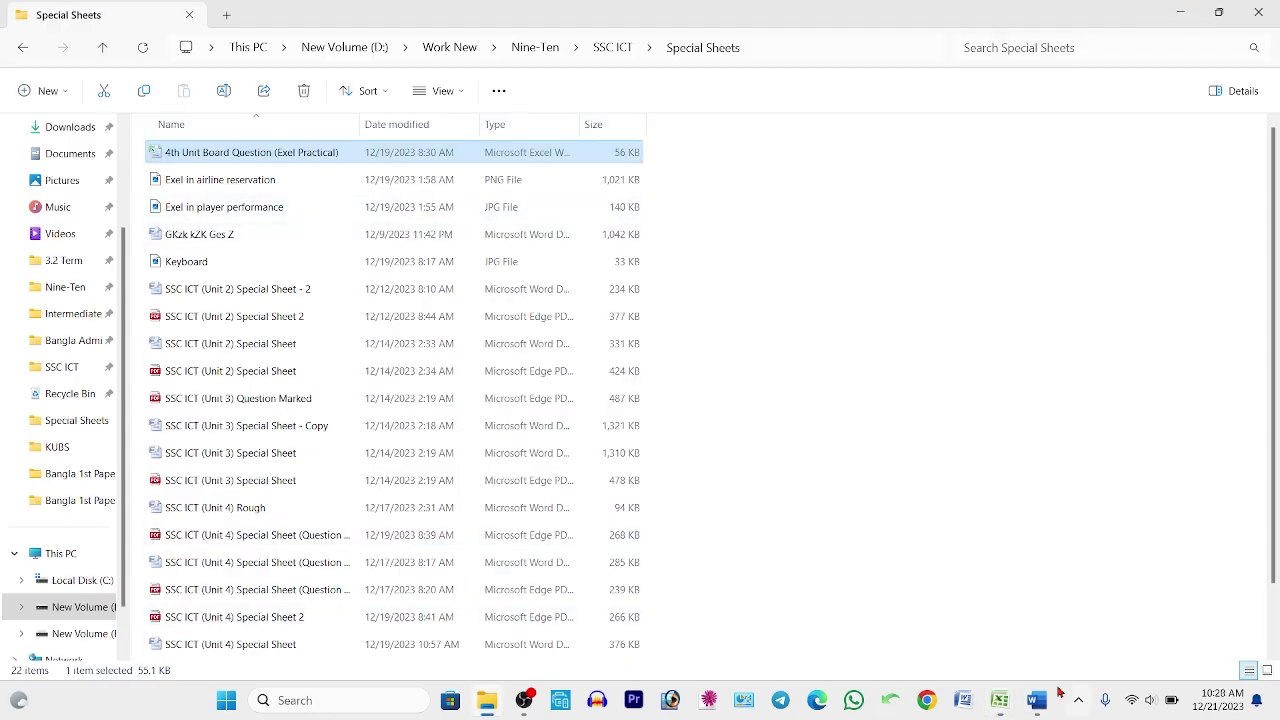
click(999, 700)
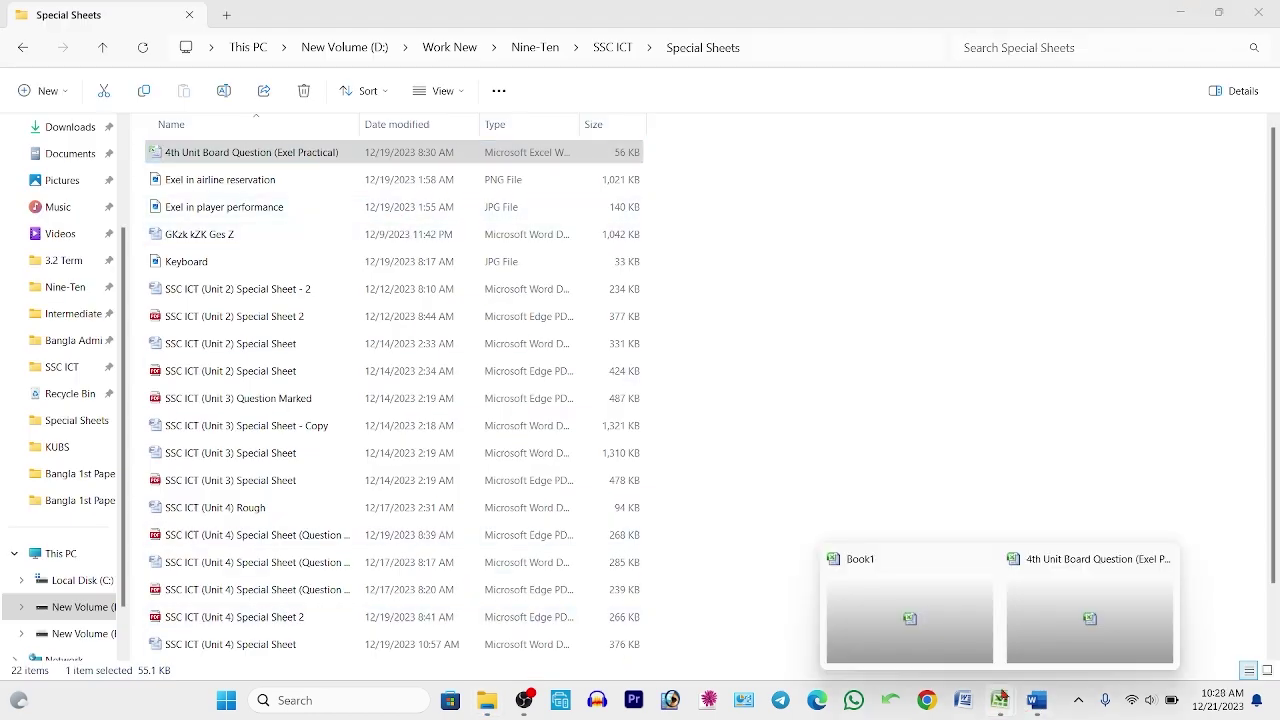
click(1073, 634)
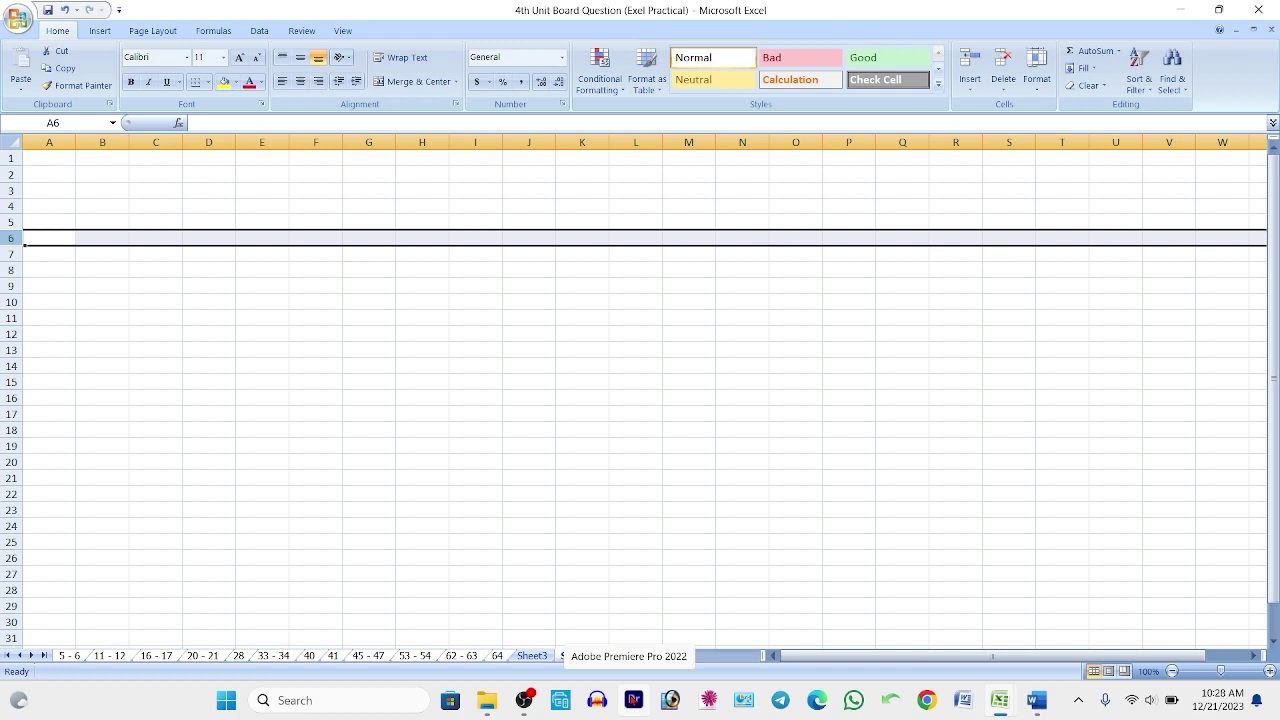
- Select the whole sheet and raise its font size from 11 to 28
click(298, 189)
key(Home)
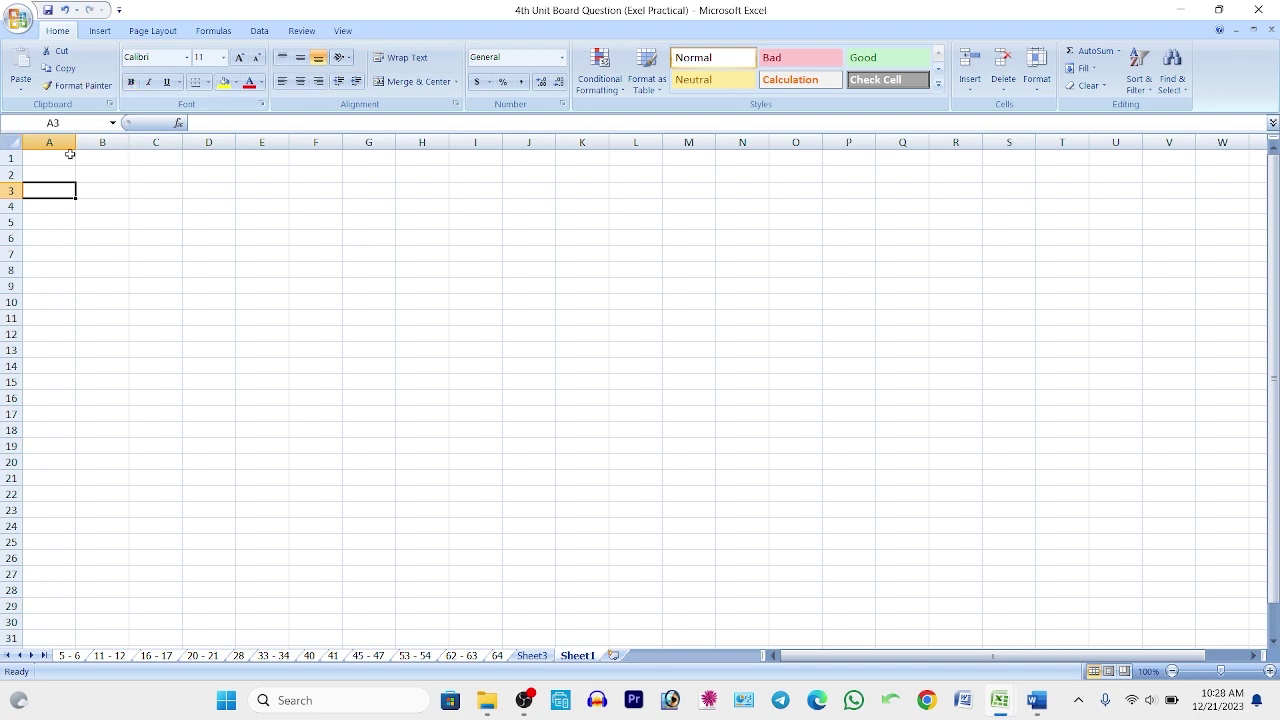
click(12, 141)
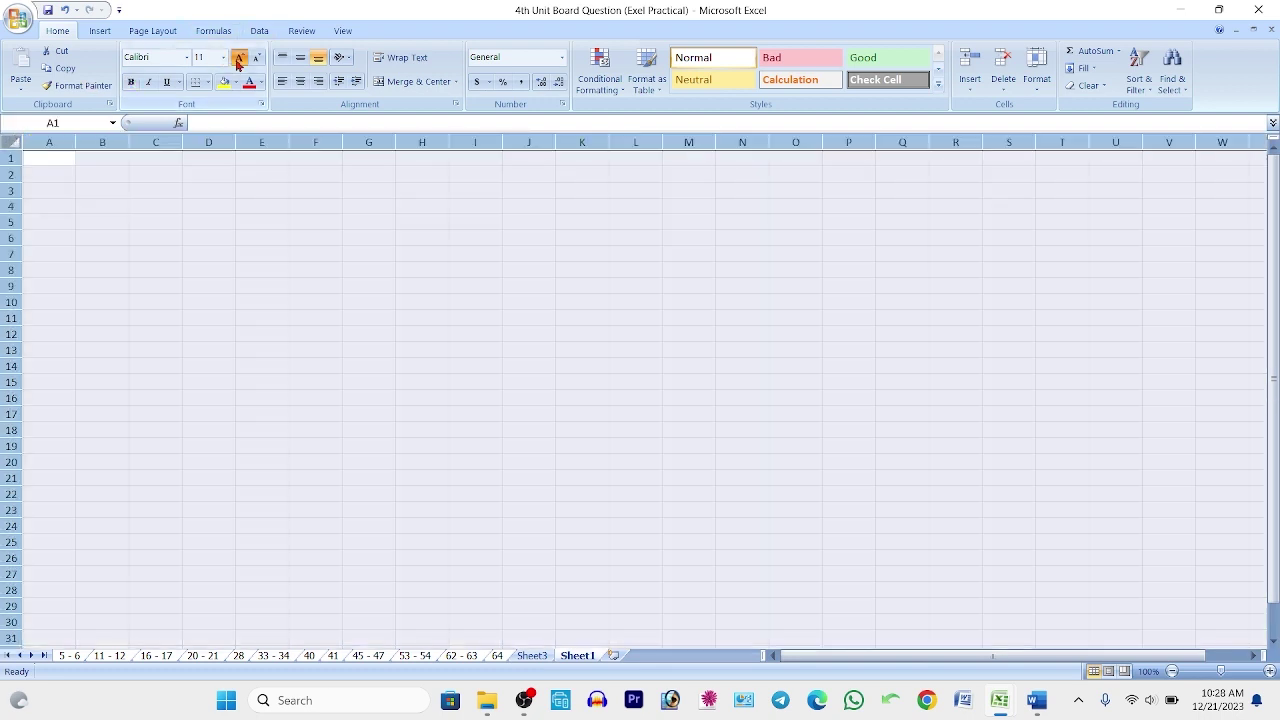
click(238, 58)
click(238, 58)
click(238, 58)
click(238, 58)
click(238, 58)
click(238, 58)
click(238, 58)
click(238, 58)
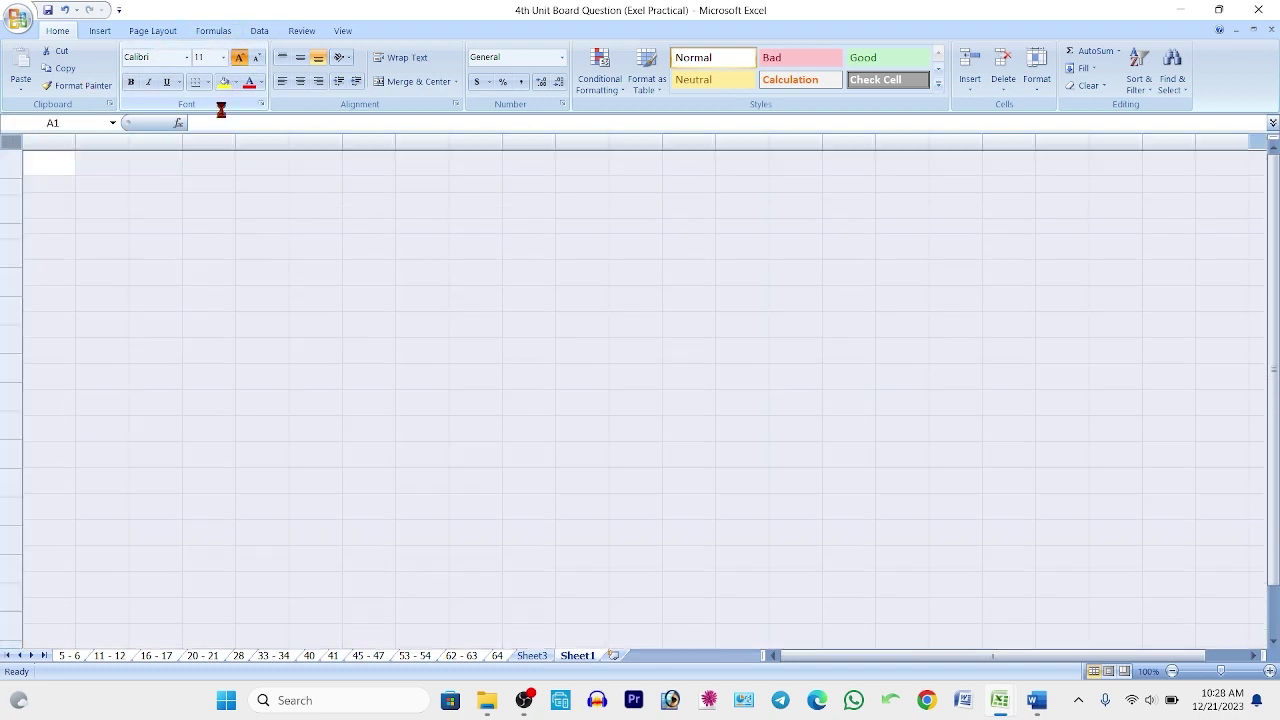
click(398, 404)
click(272, 222)
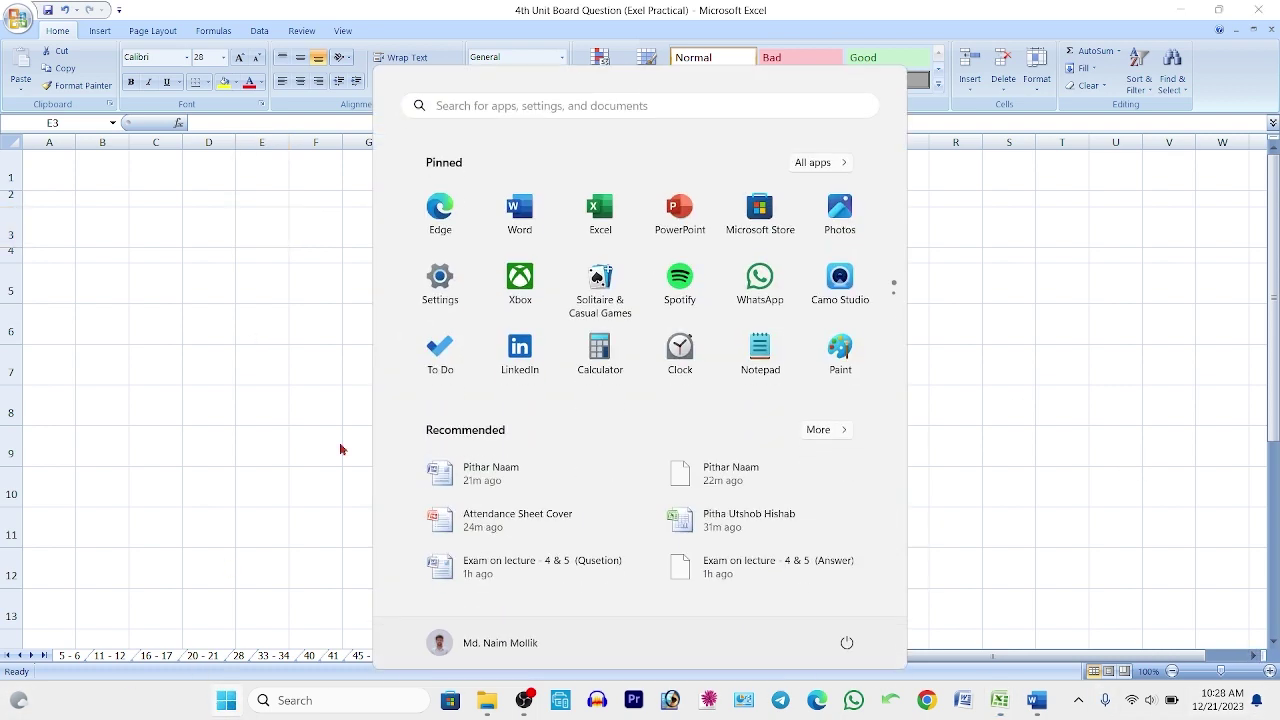
- Launch the newer Excel from Start and open the recent Pitha Utshob Hishab workbook
click(224, 701)
click(625, 218)
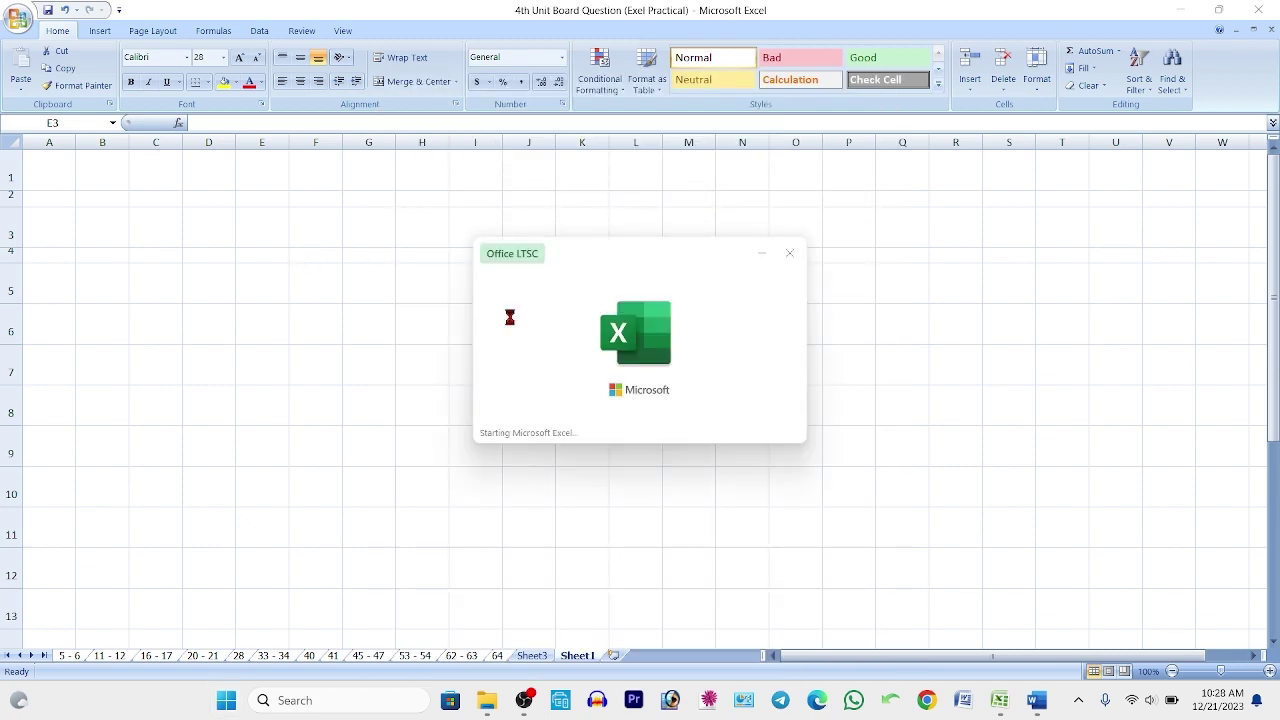
click(294, 481)
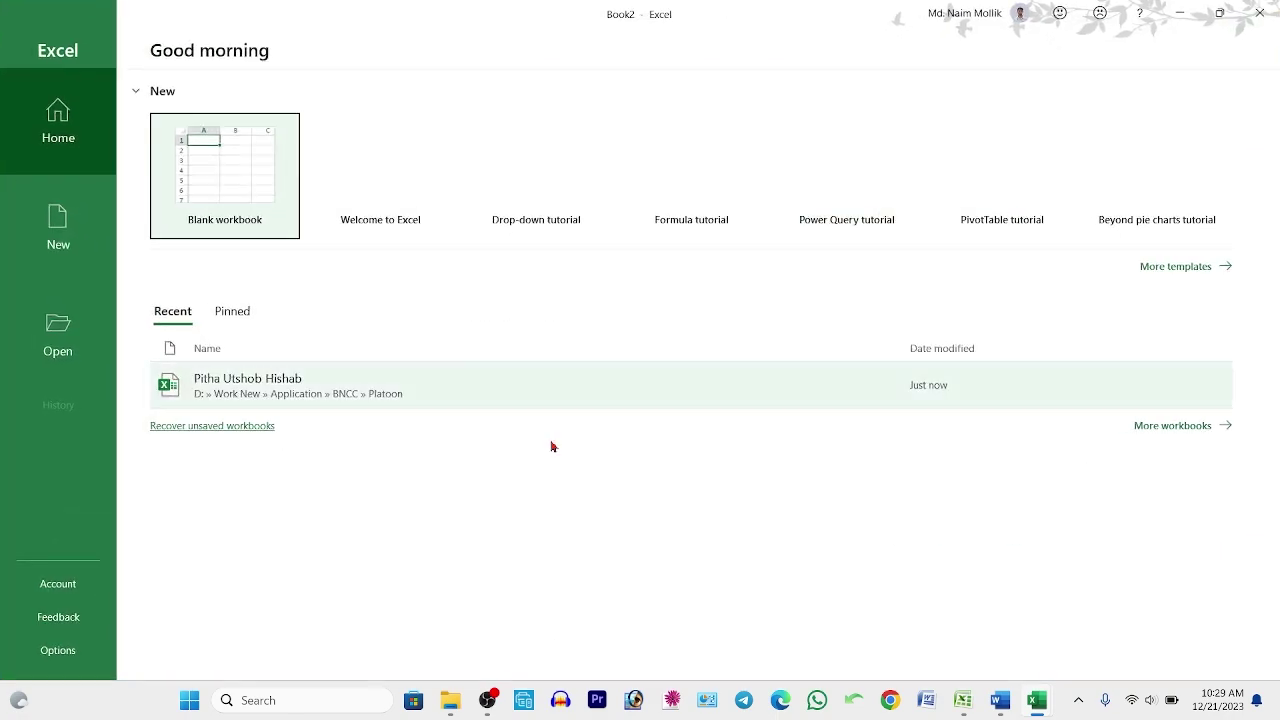
key(Escape)
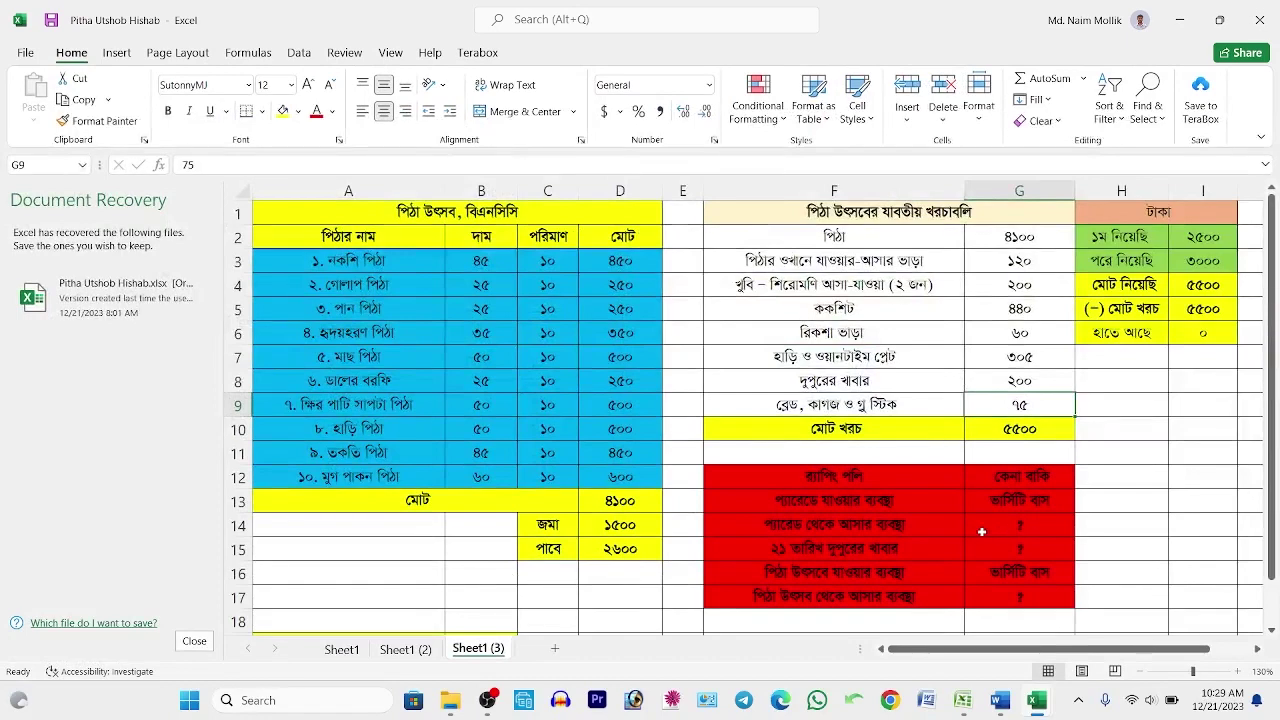
- Scroll through the Pitha Utshob Hishab tables, then close the Document Recovery and Help panes
scroll(560, 410, down, 3)
scroll(511, 293, up, 3)
scroll(1041, 485, down, 4)
scroll(1041, 485, up, 4)
click(145, 622)
click(186, 641)
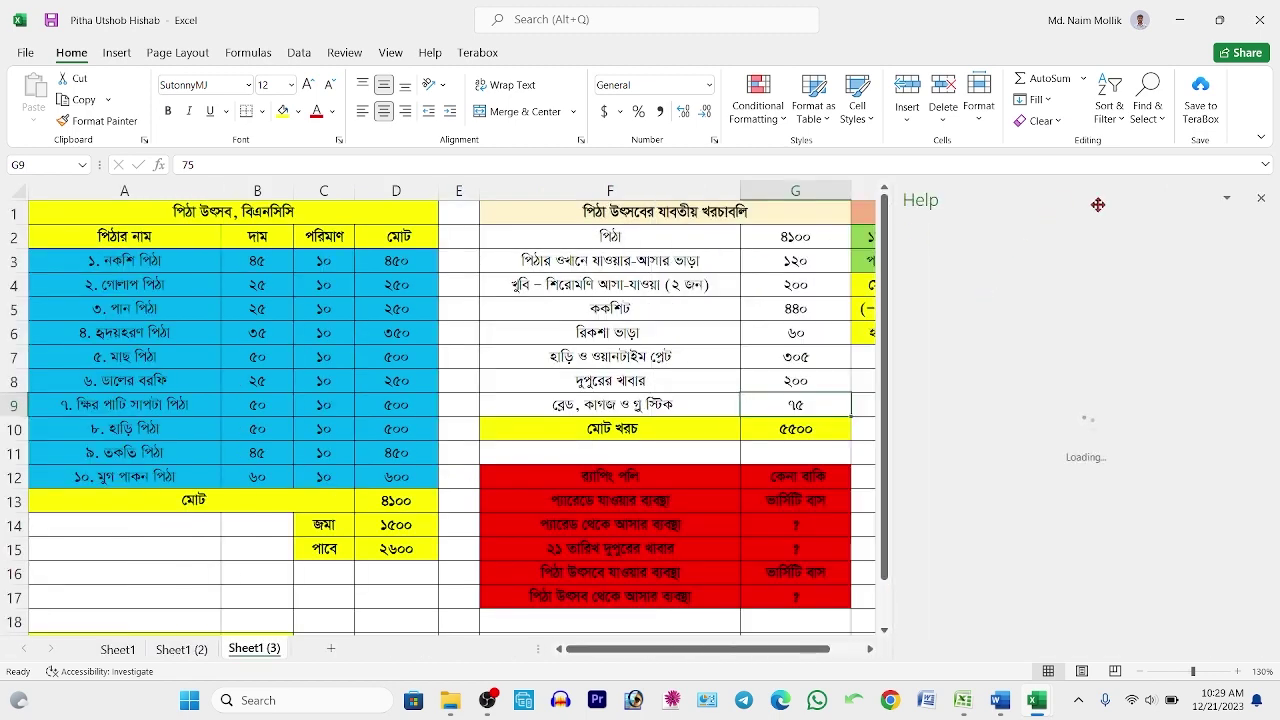
click(1261, 198)
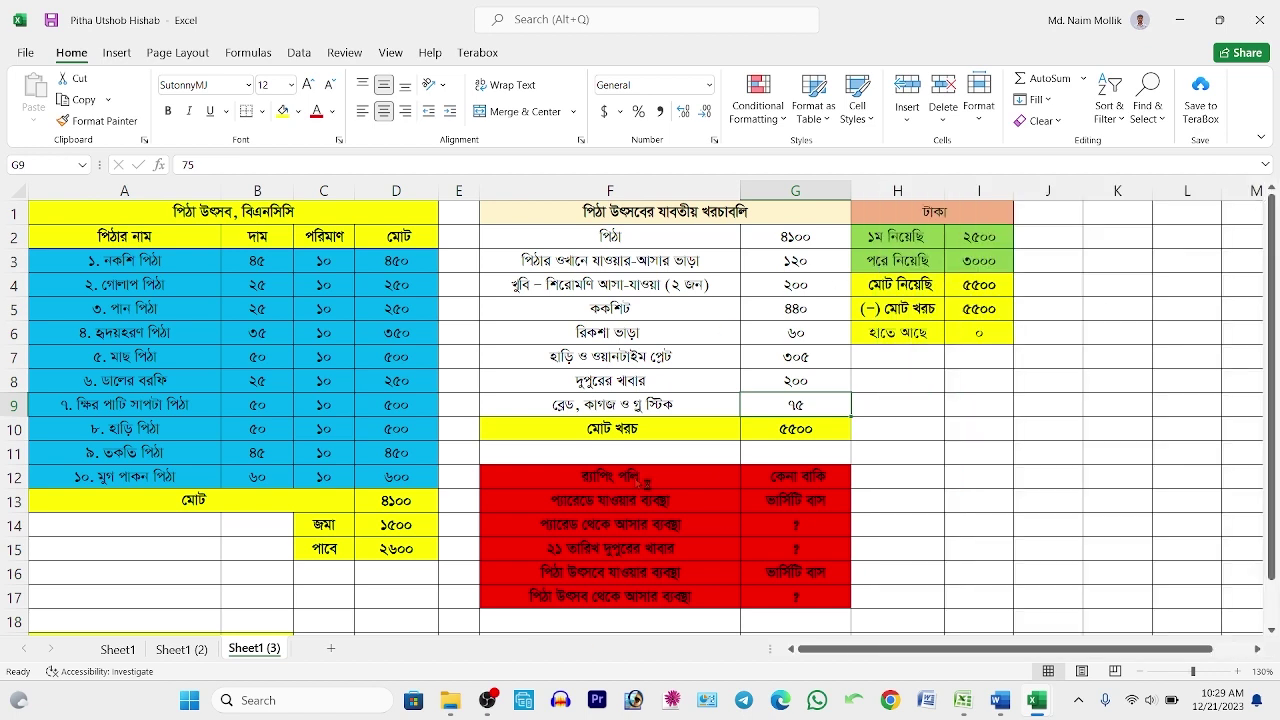
click(1181, 20)
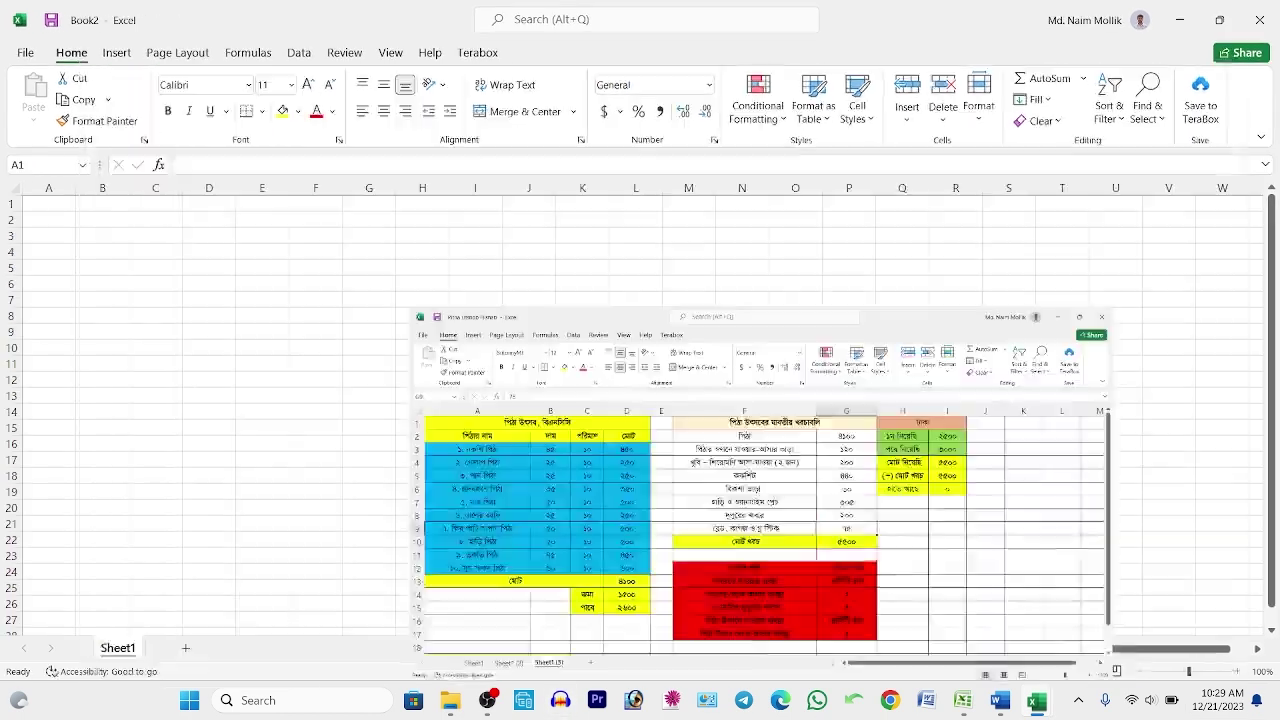
click(946, 708)
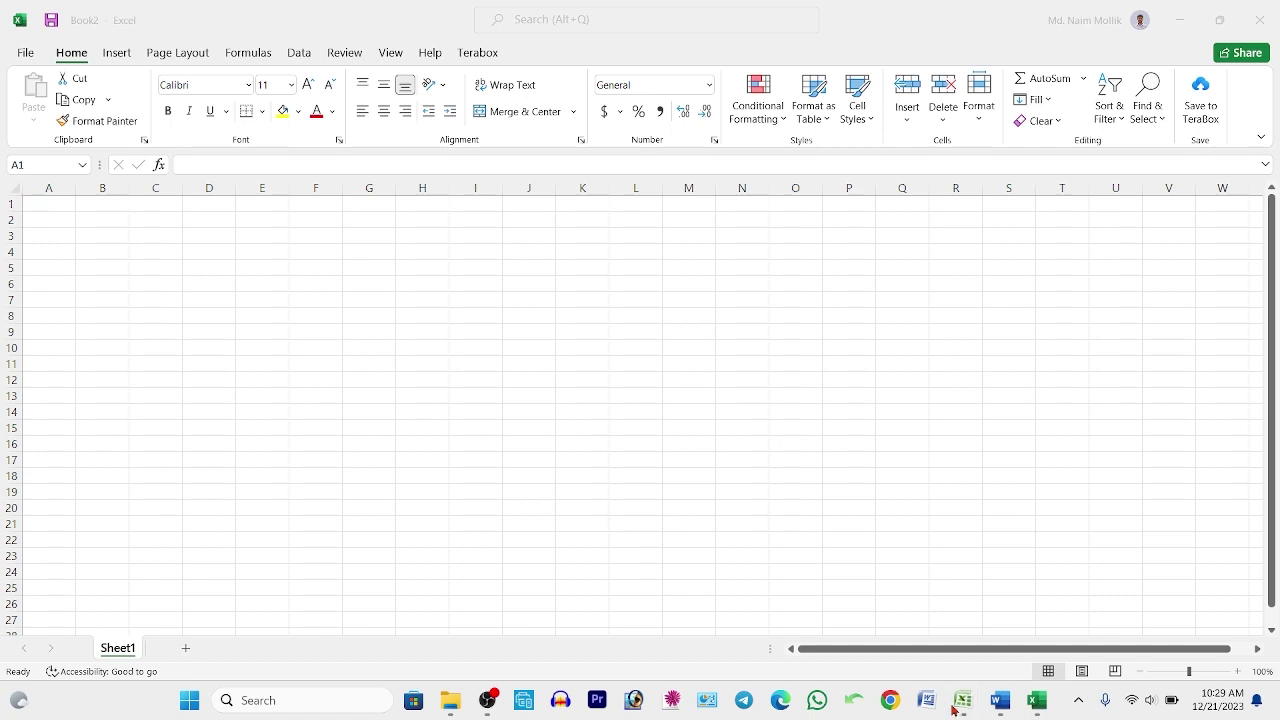
click(4, 316)
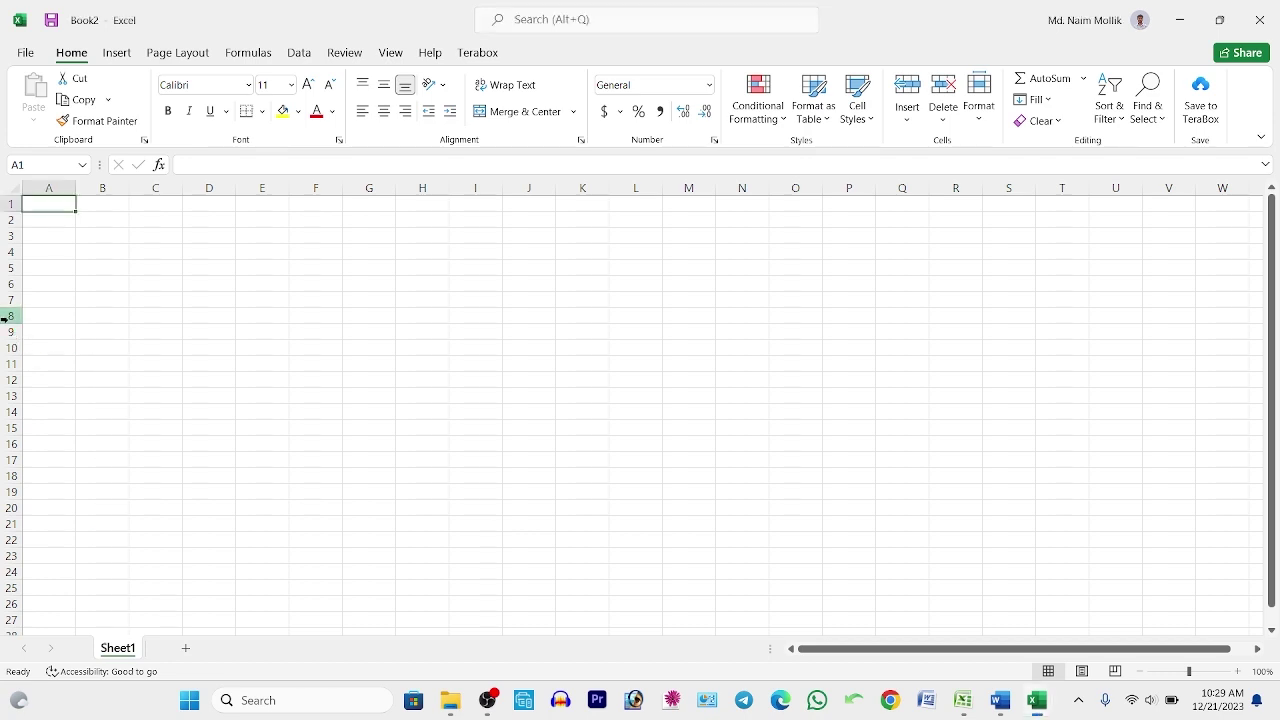
click(11, 316)
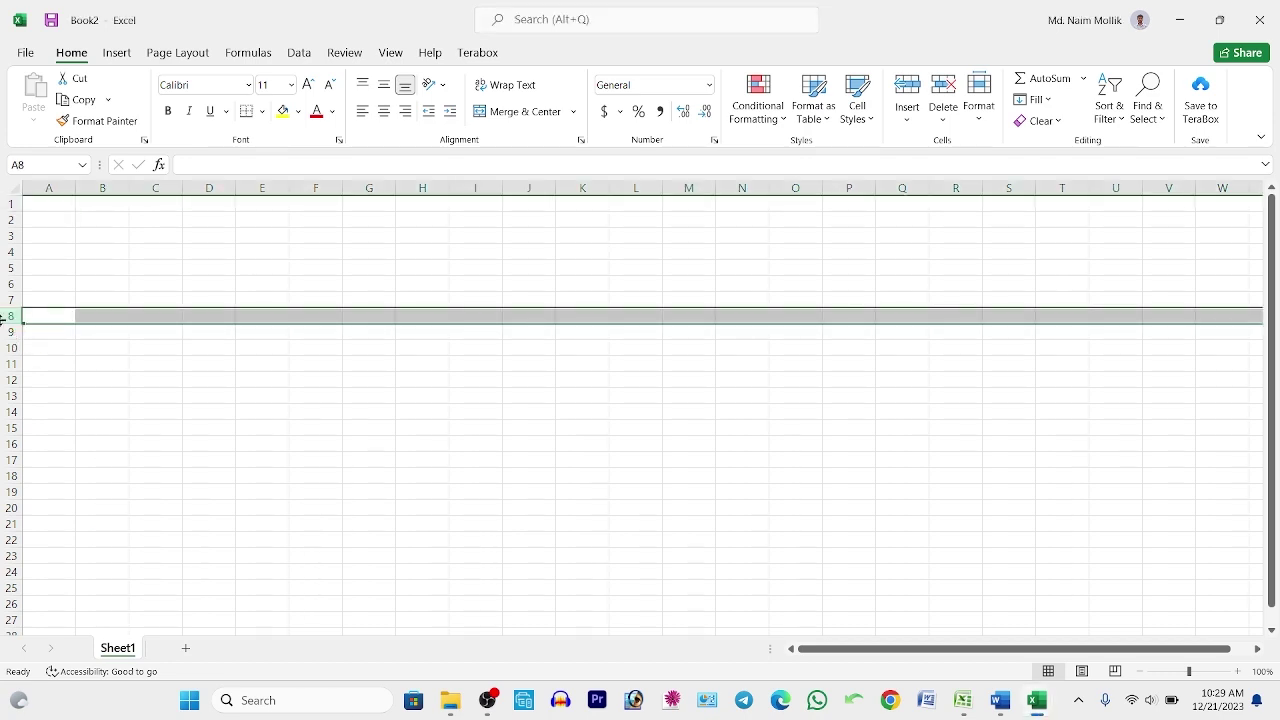
click(13, 266)
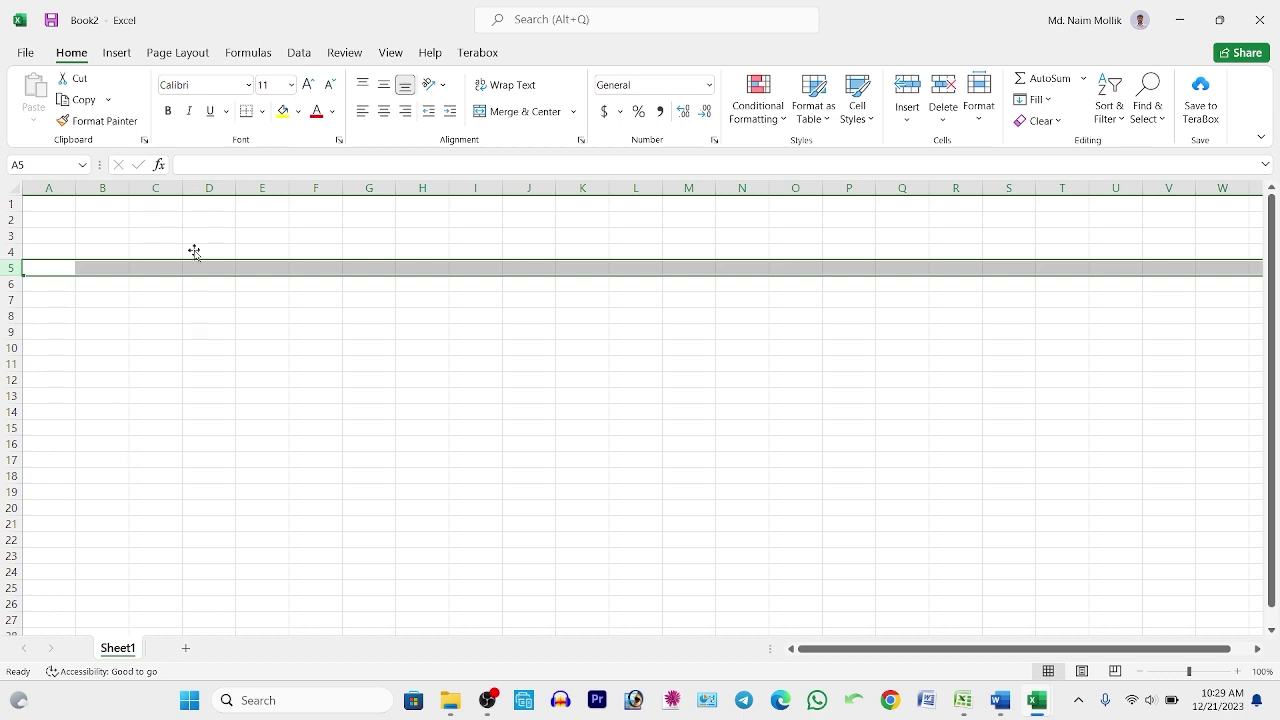
click(214, 187)
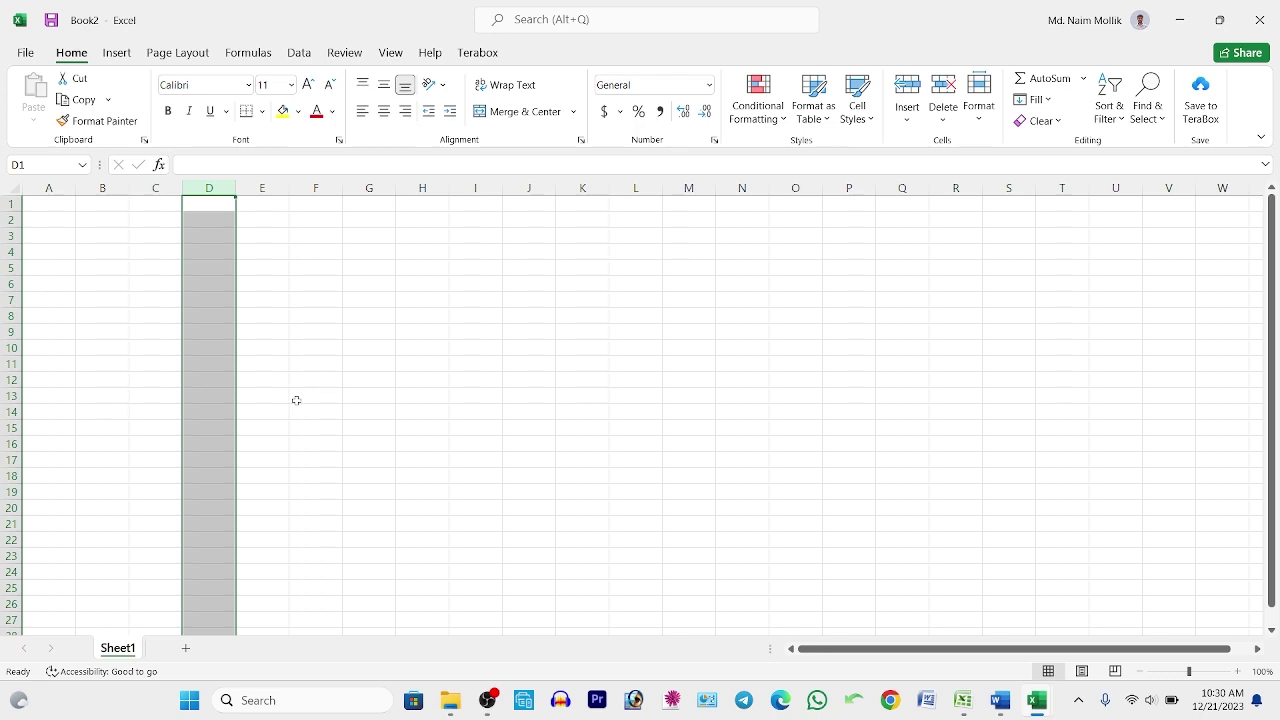
click(208, 299)
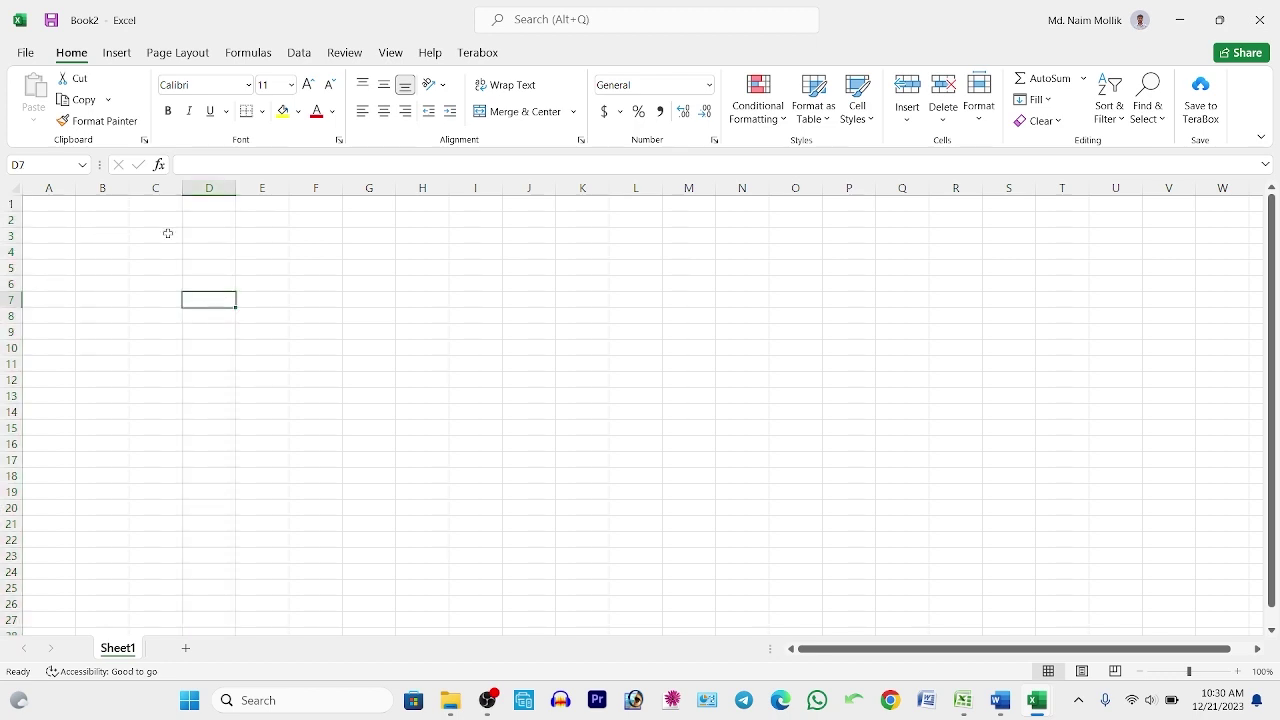
click(386, 300)
click(741, 283)
drag(902, 315, 902, 331)
click(923, 381)
click(600, 360)
click(102, 266)
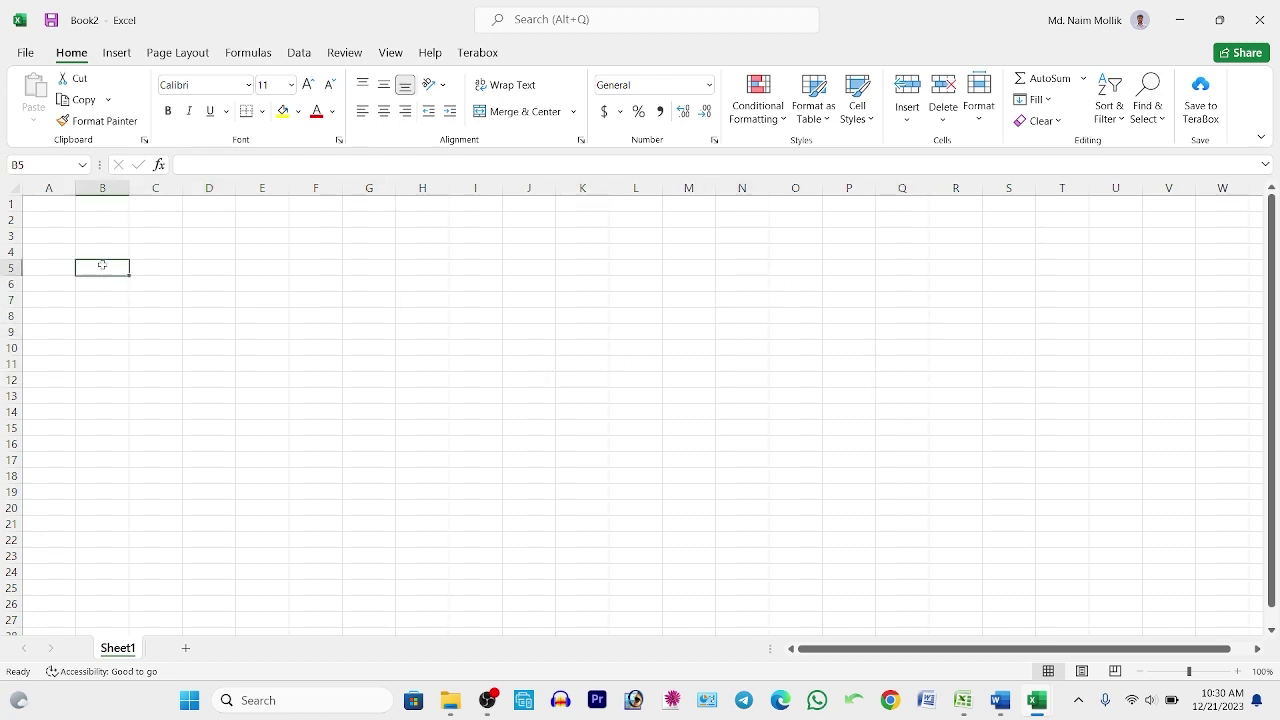
click(265, 284)
click(282, 350)
click(270, 299)
click(280, 253)
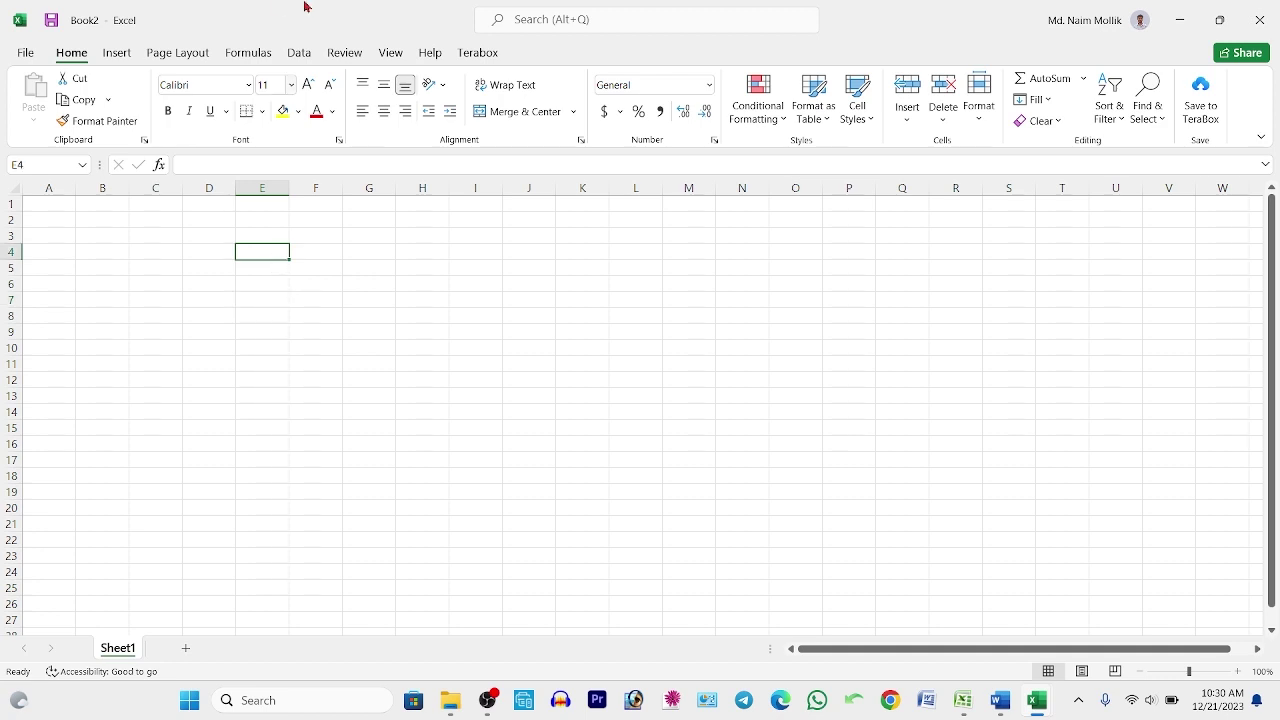
click(292, 344)
click(262, 330)
click(253, 298)
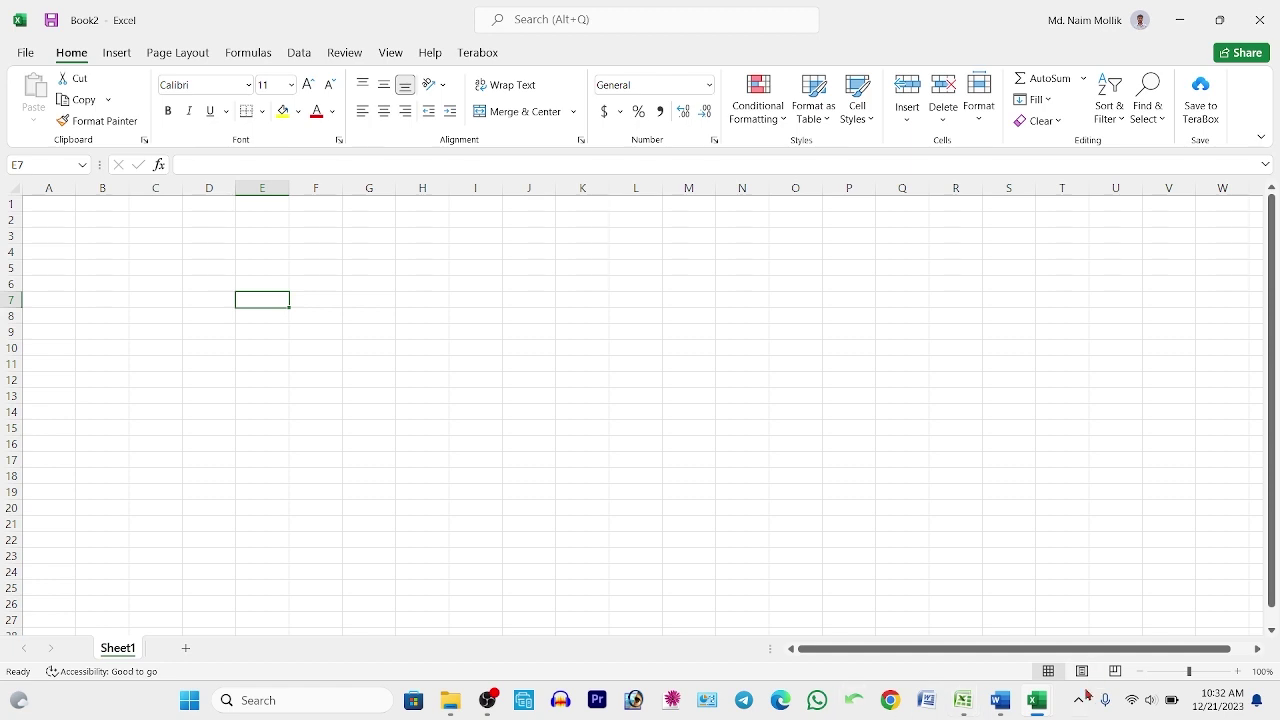
- Browse the board-question workbook's sheets to 11 - 12, then bring blank Book1 forward
click(965, 711)
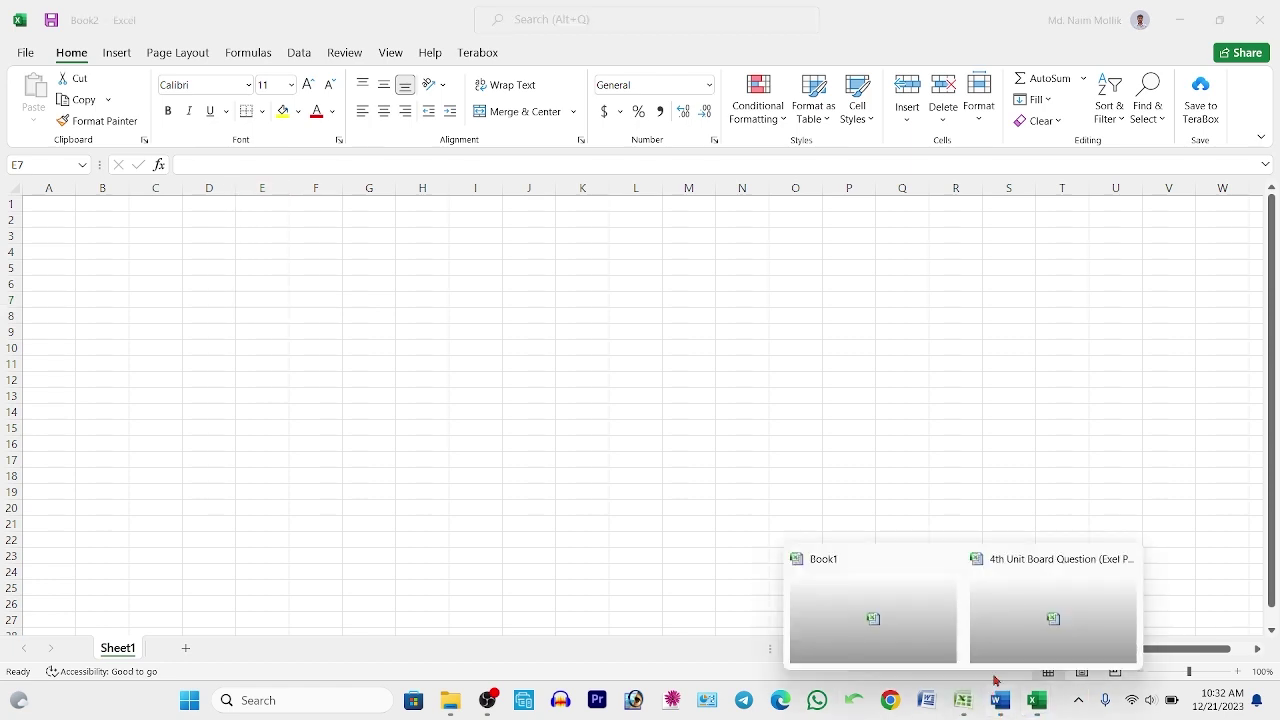
click(1031, 600)
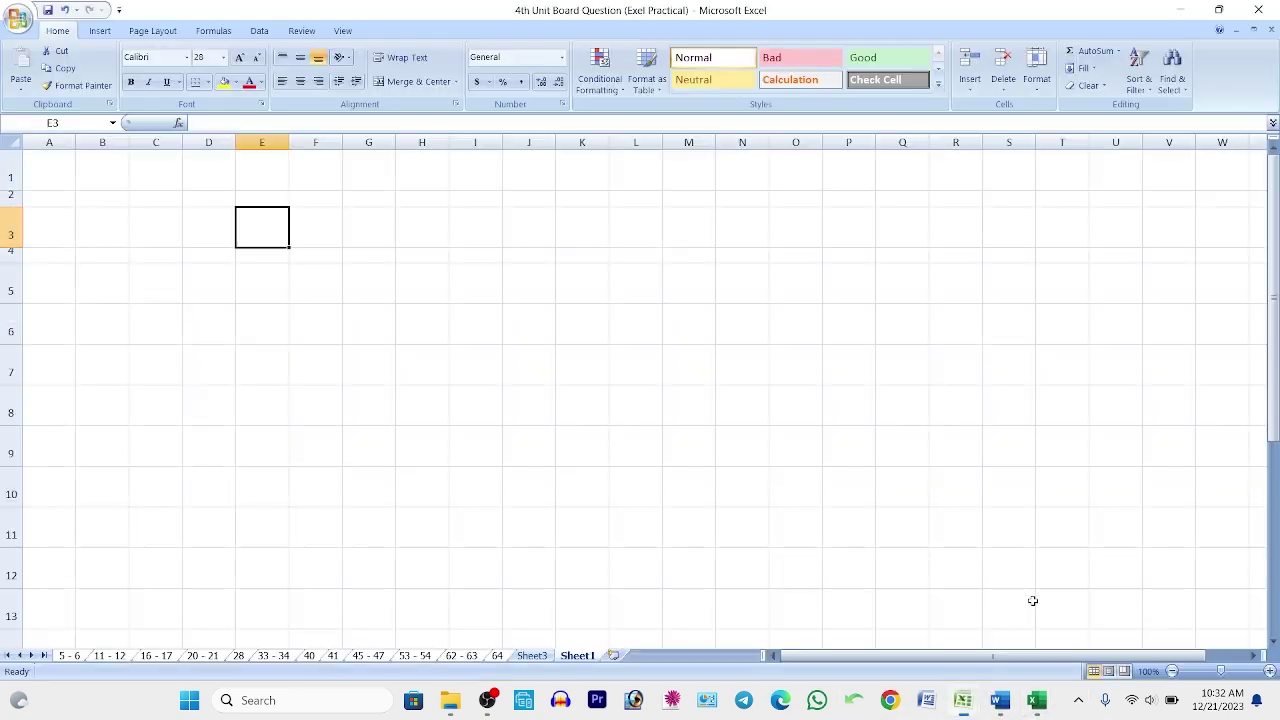
click(273, 658)
click(156, 656)
click(78, 657)
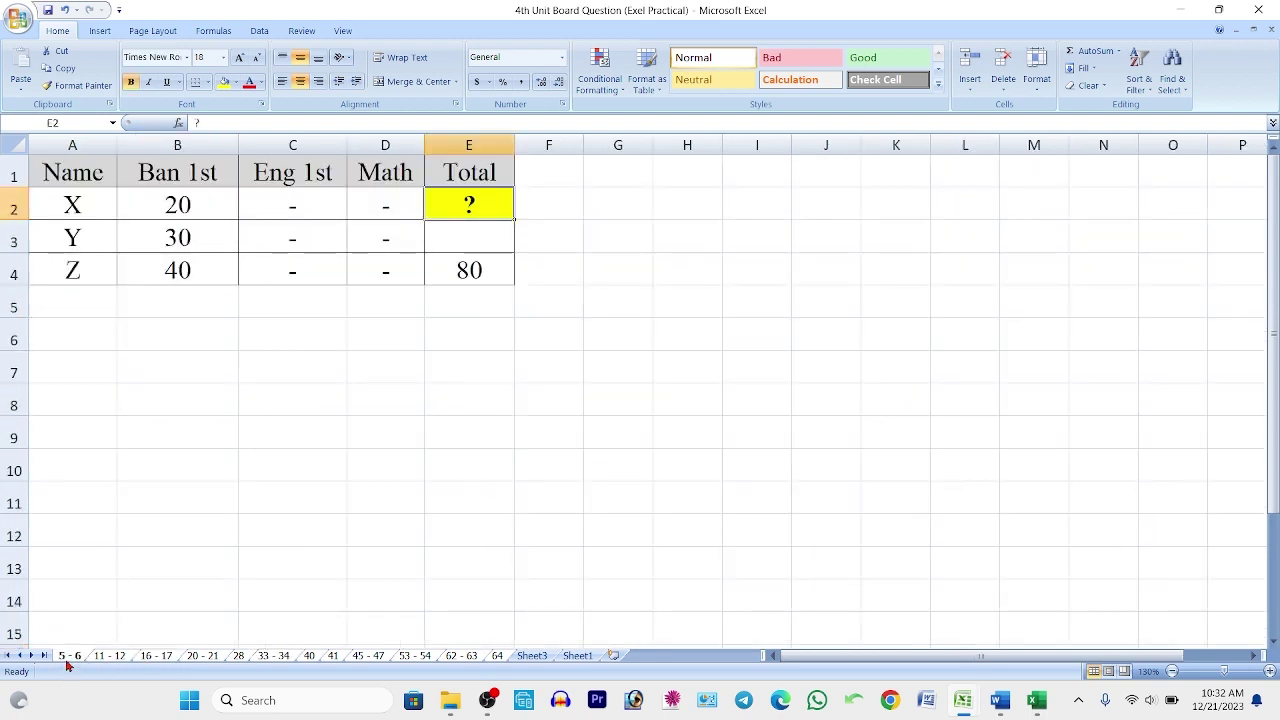
click(120, 642)
click(114, 656)
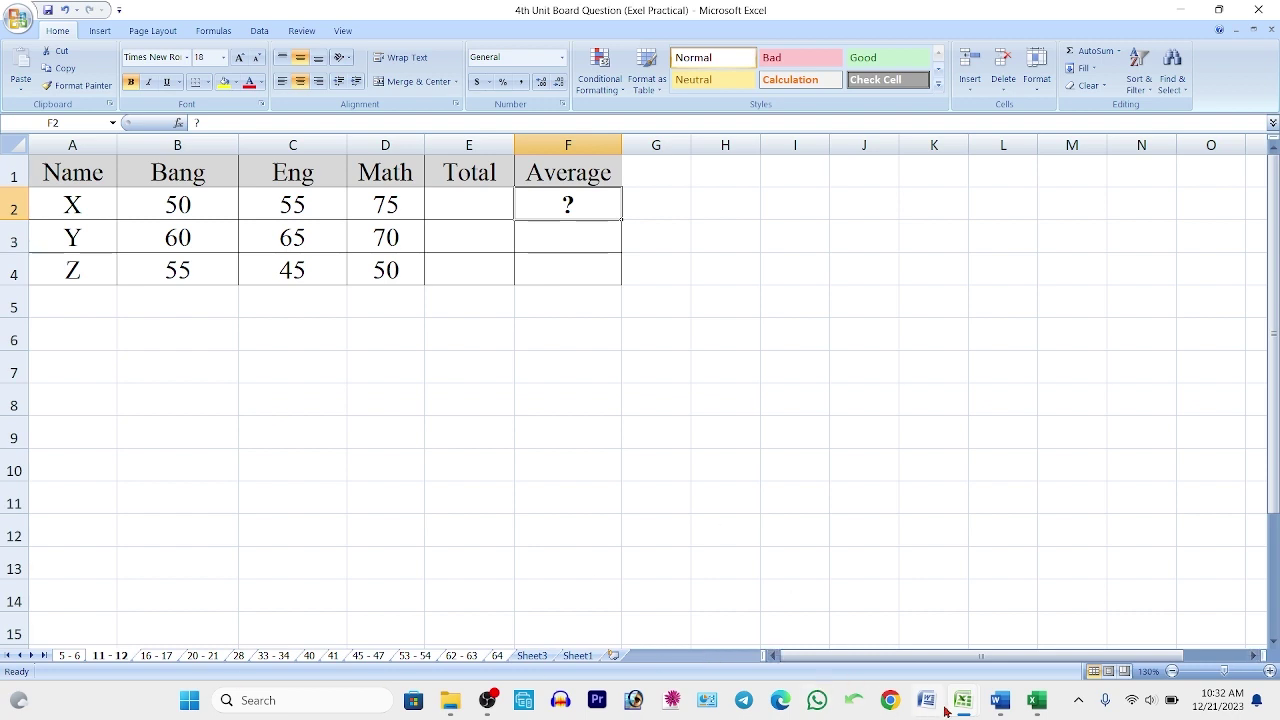
mouse_move(962, 702)
click(890, 634)
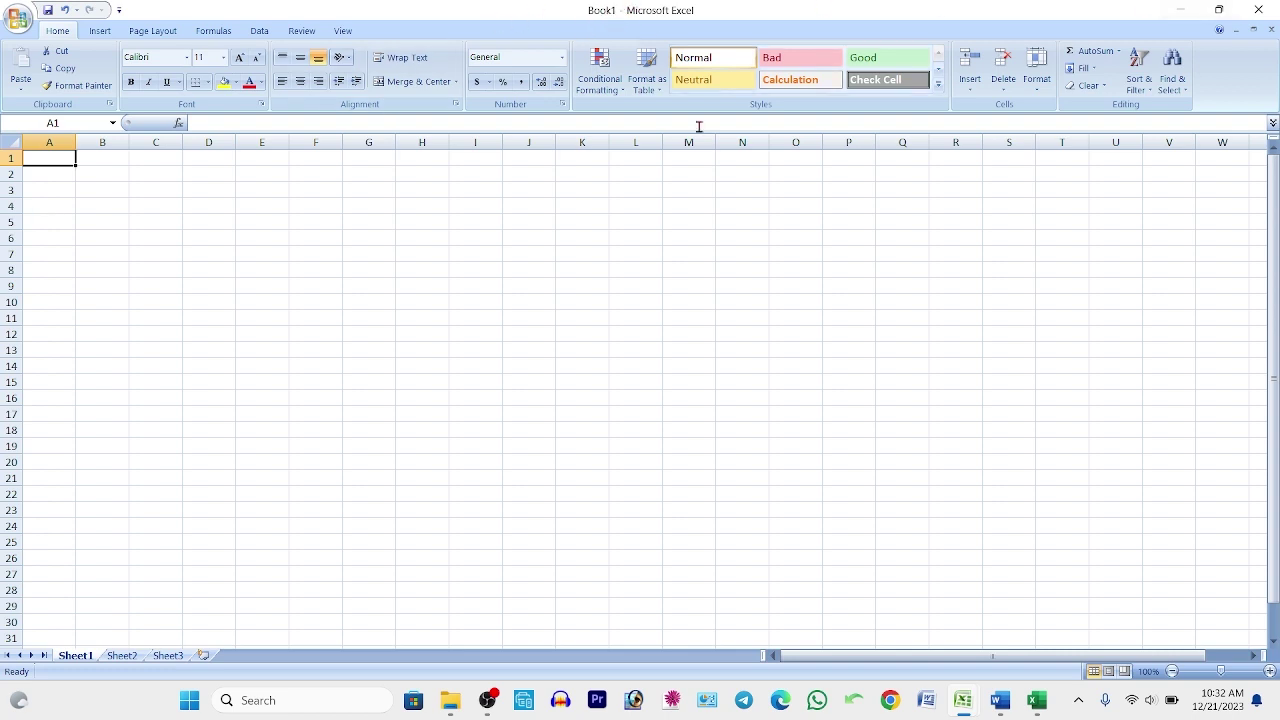
- Minimize the Book1 window so the Book2 workbook shows
click(1179, 10)
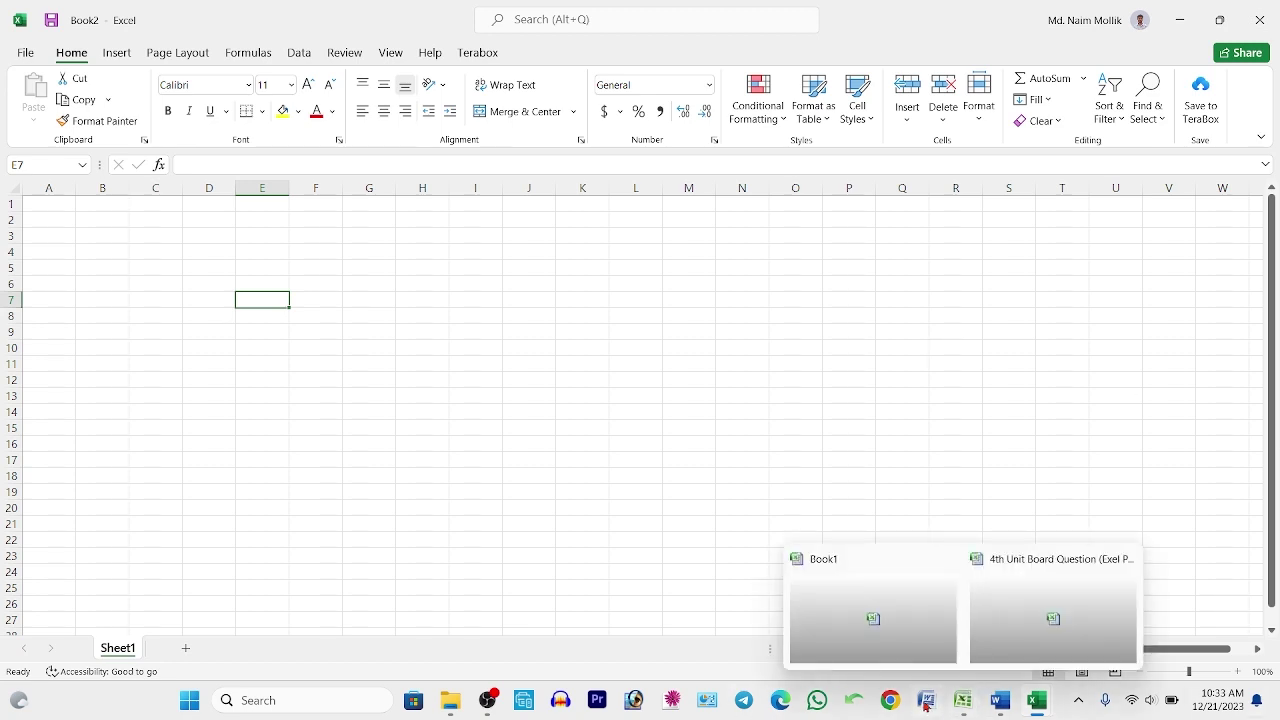
- Return to the board-question workbook's 5 - 6 sheet and select the question-mark cell E2
click(986, 646)
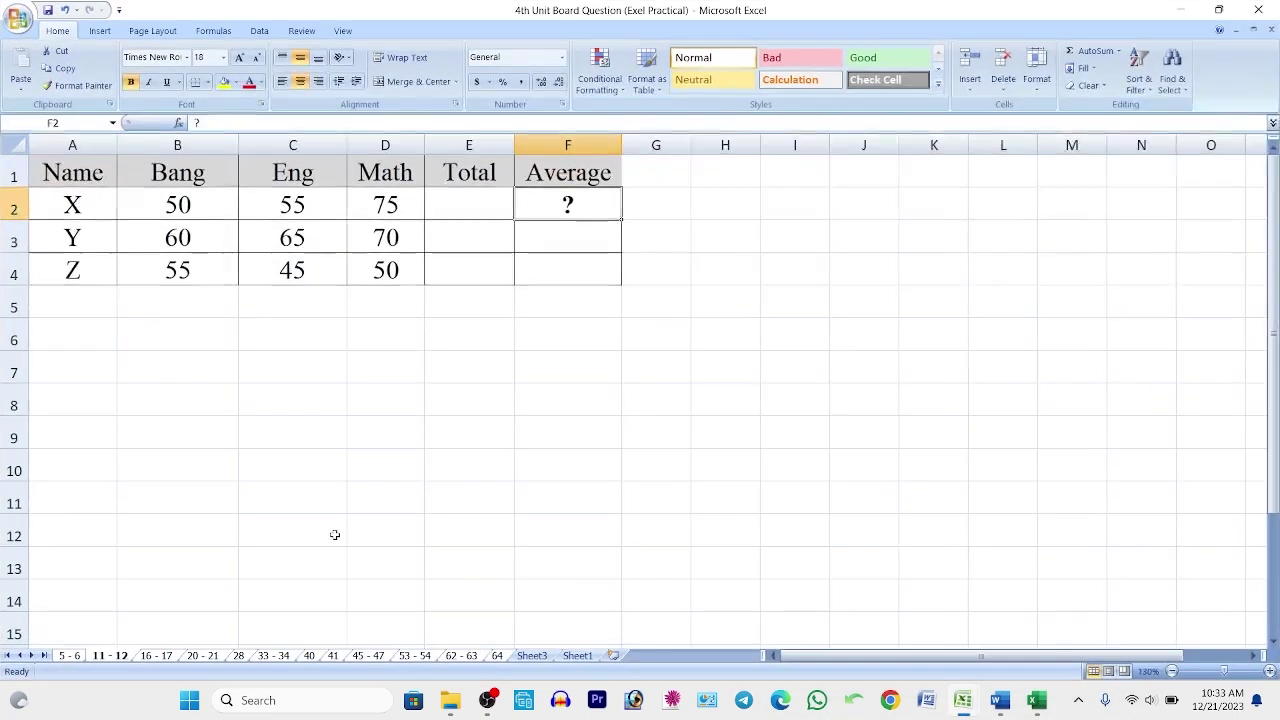
click(69, 655)
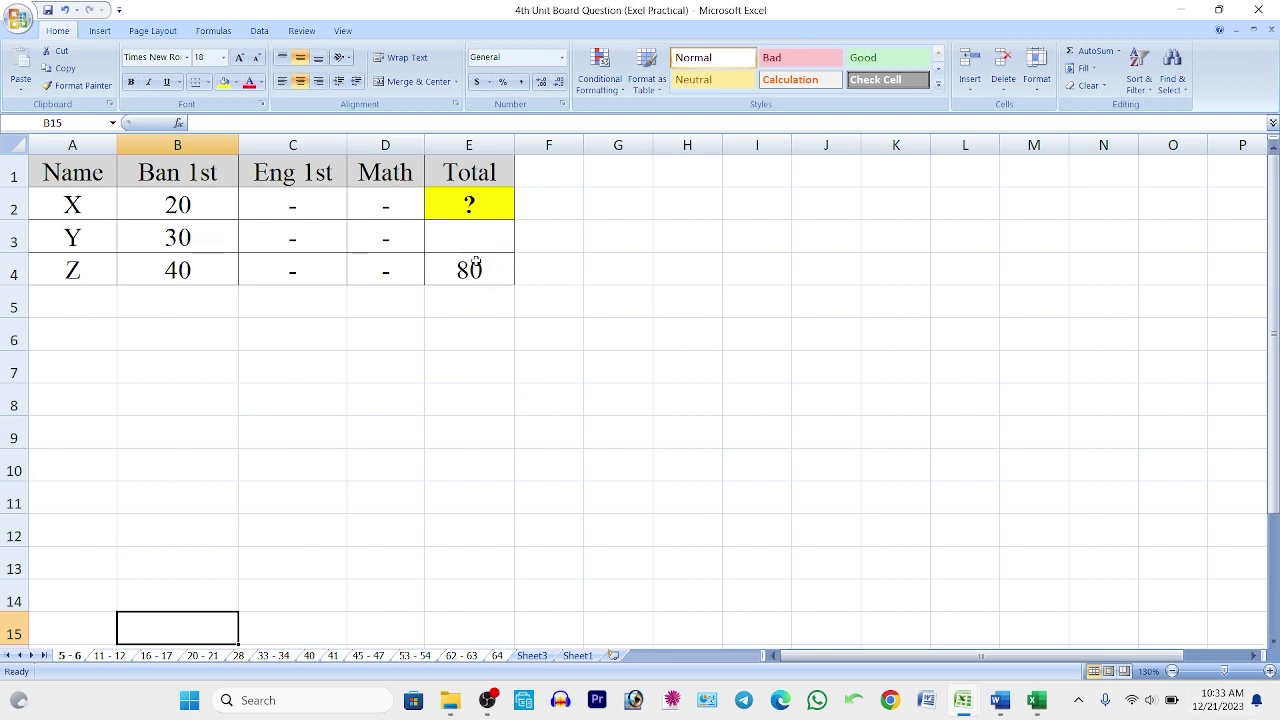
click(477, 212)
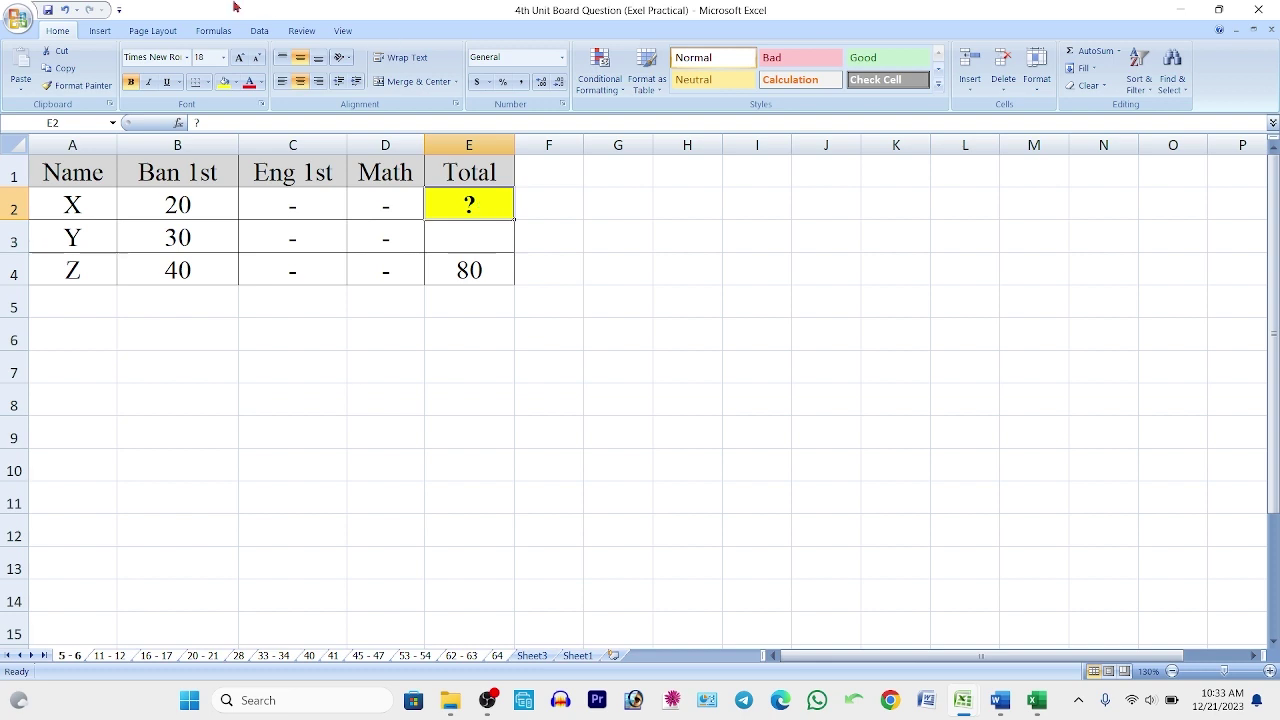
click(463, 133)
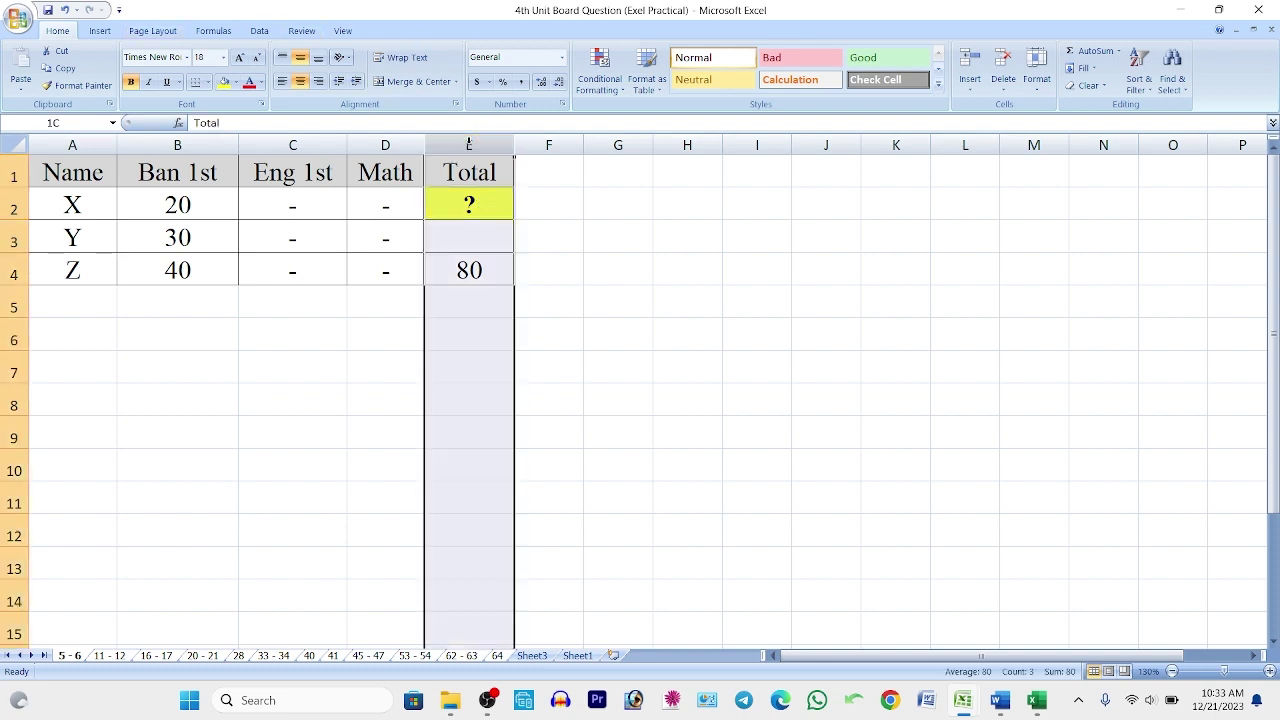
click(14, 204)
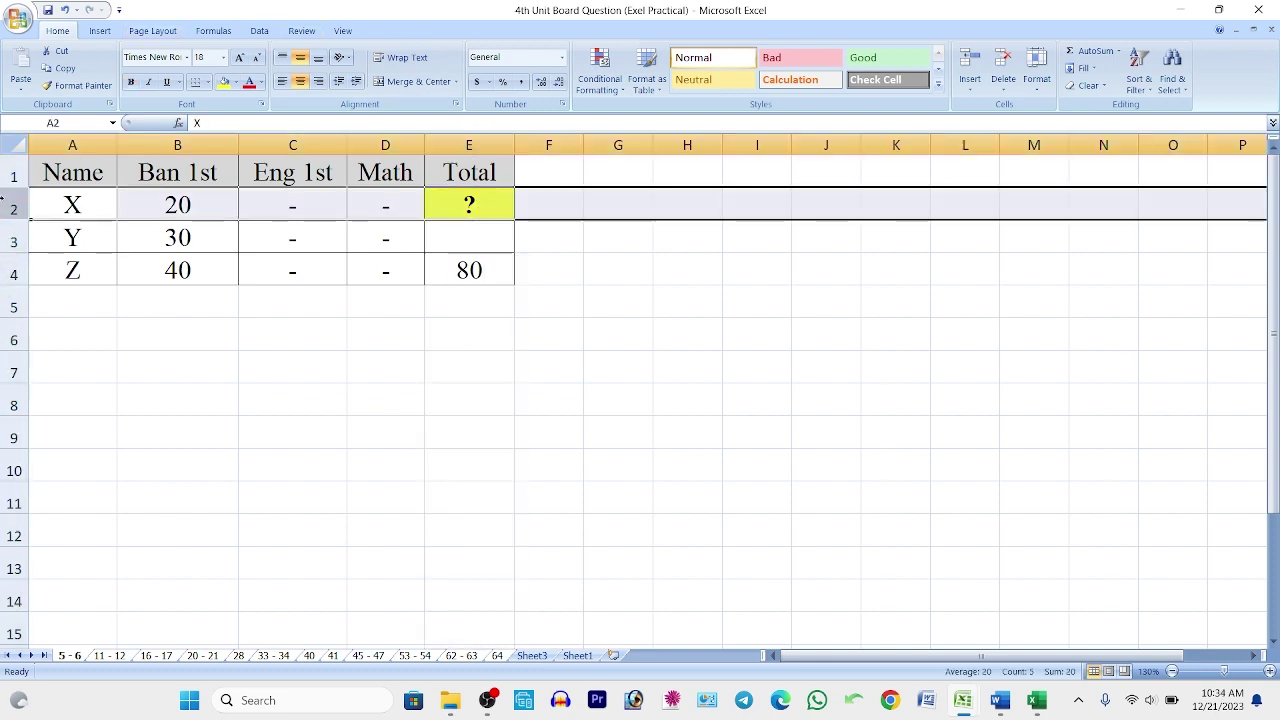
click(466, 140)
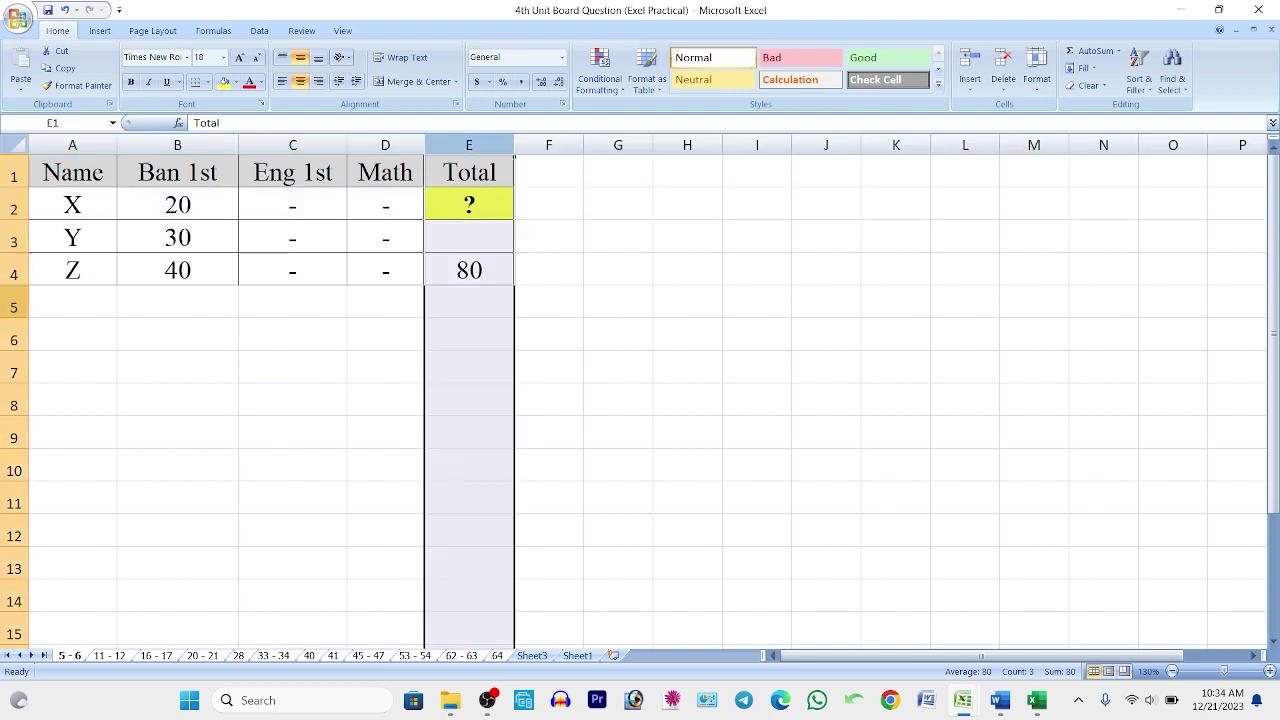
click(14, 207)
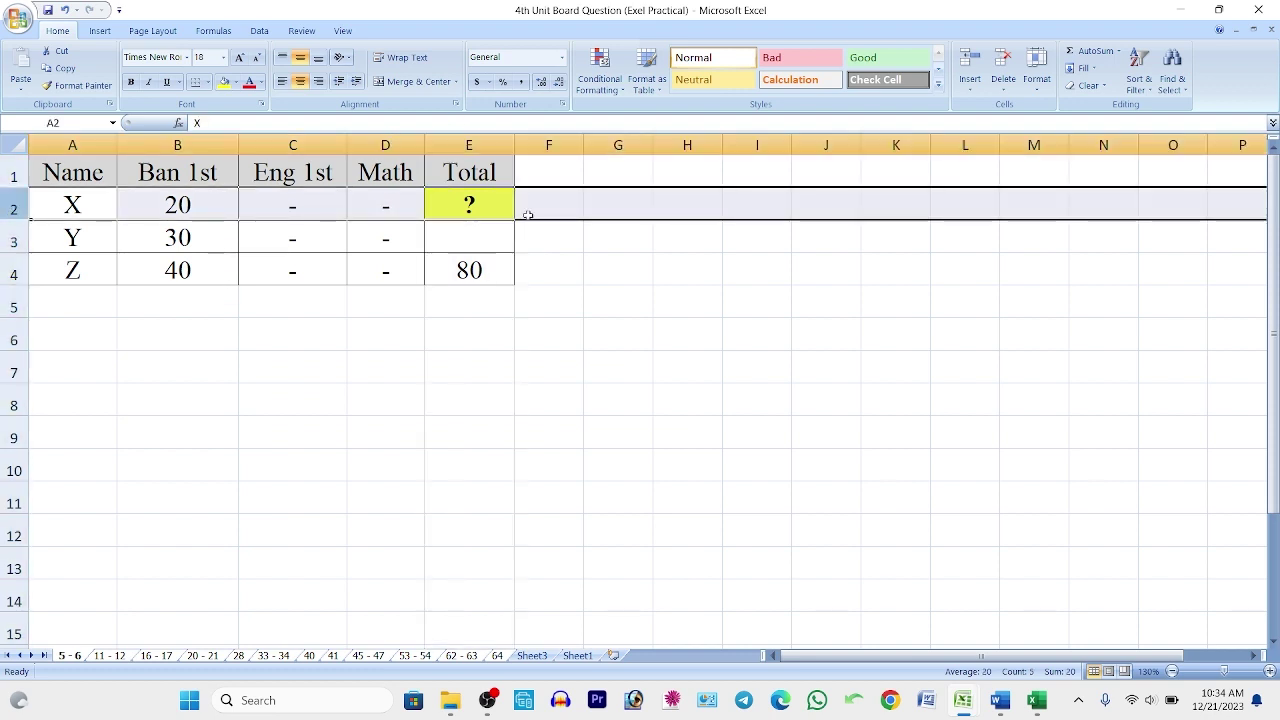
click(483, 212)
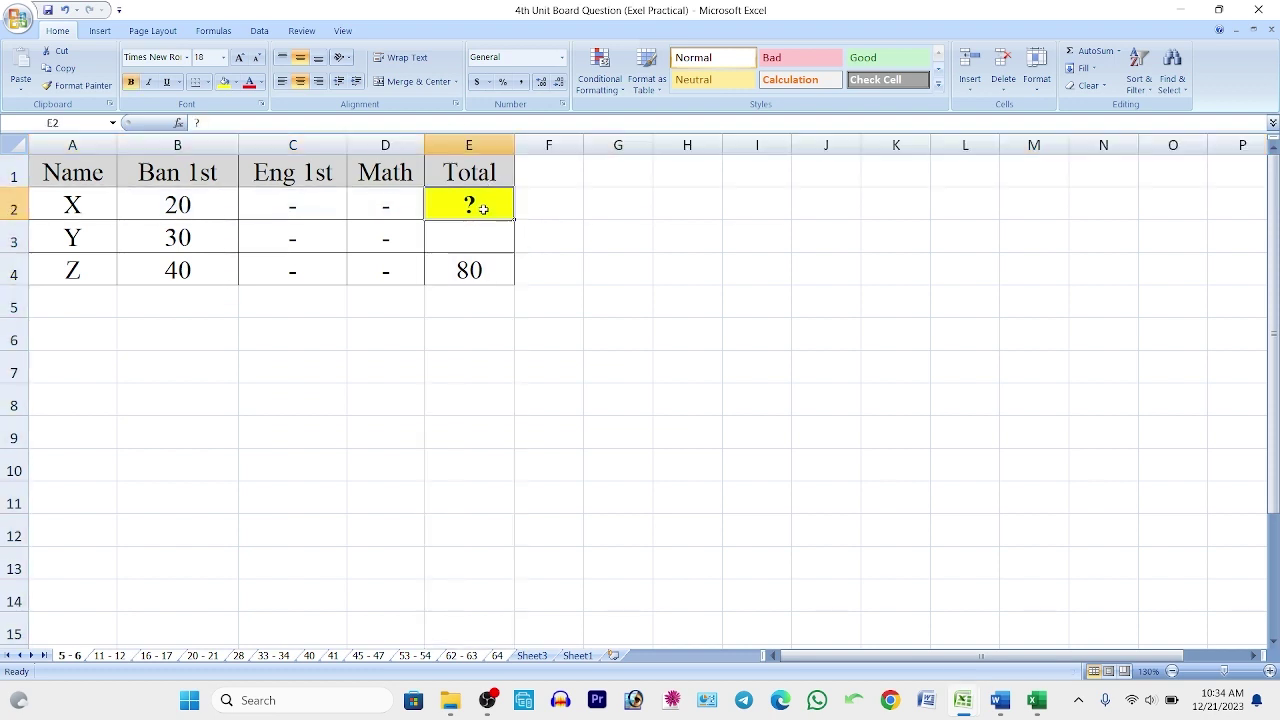
click(12, 210)
click(470, 145)
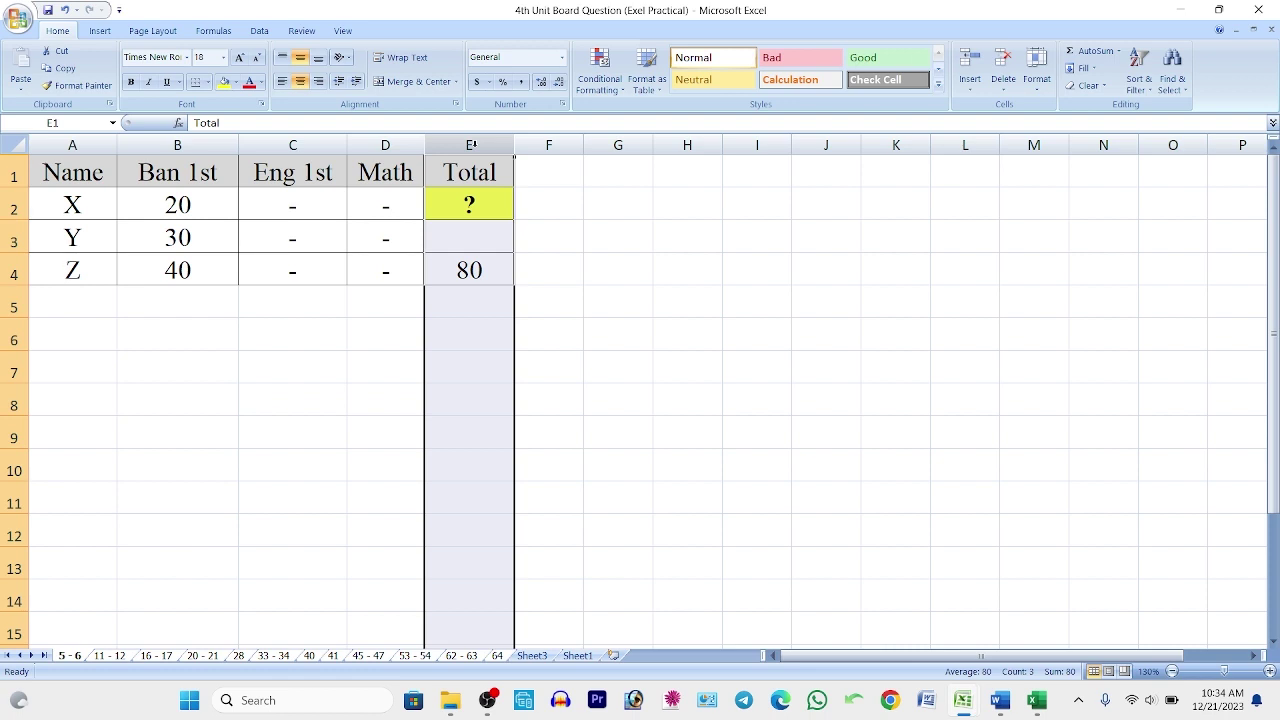
click(468, 333)
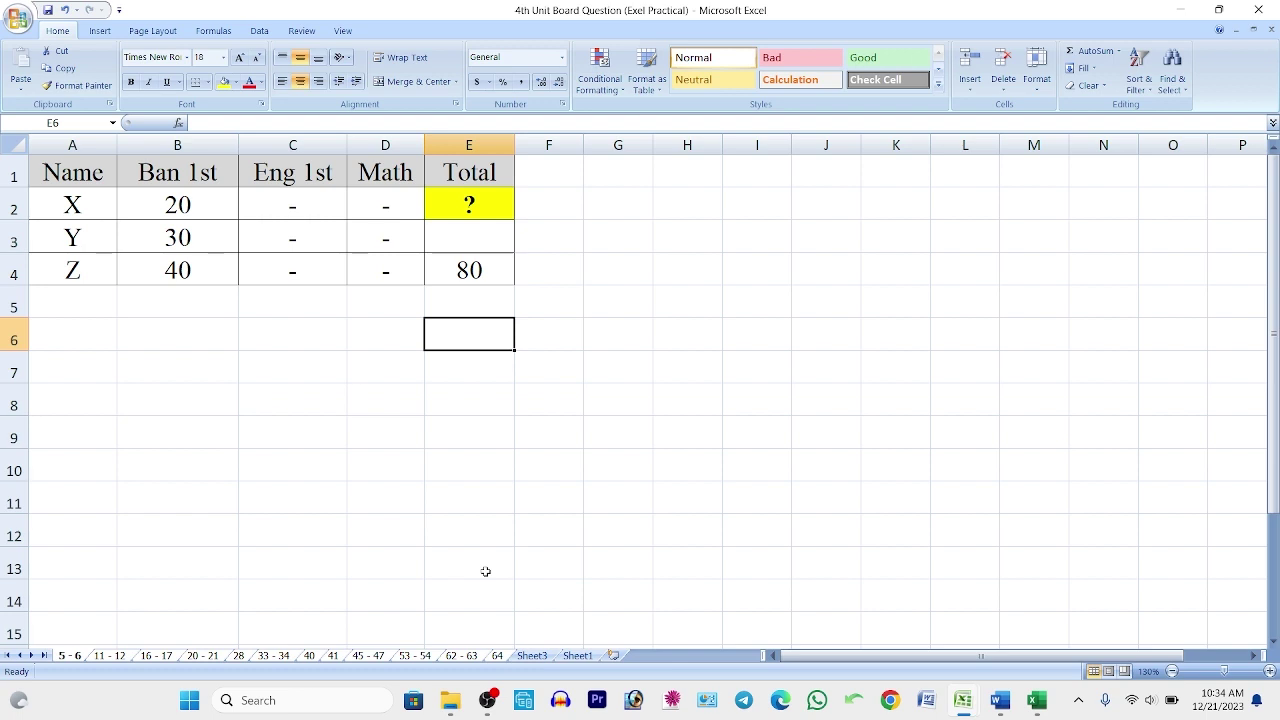
- Check E4's formula and Z's Ban 1st mark of 40 in column B
click(454, 274)
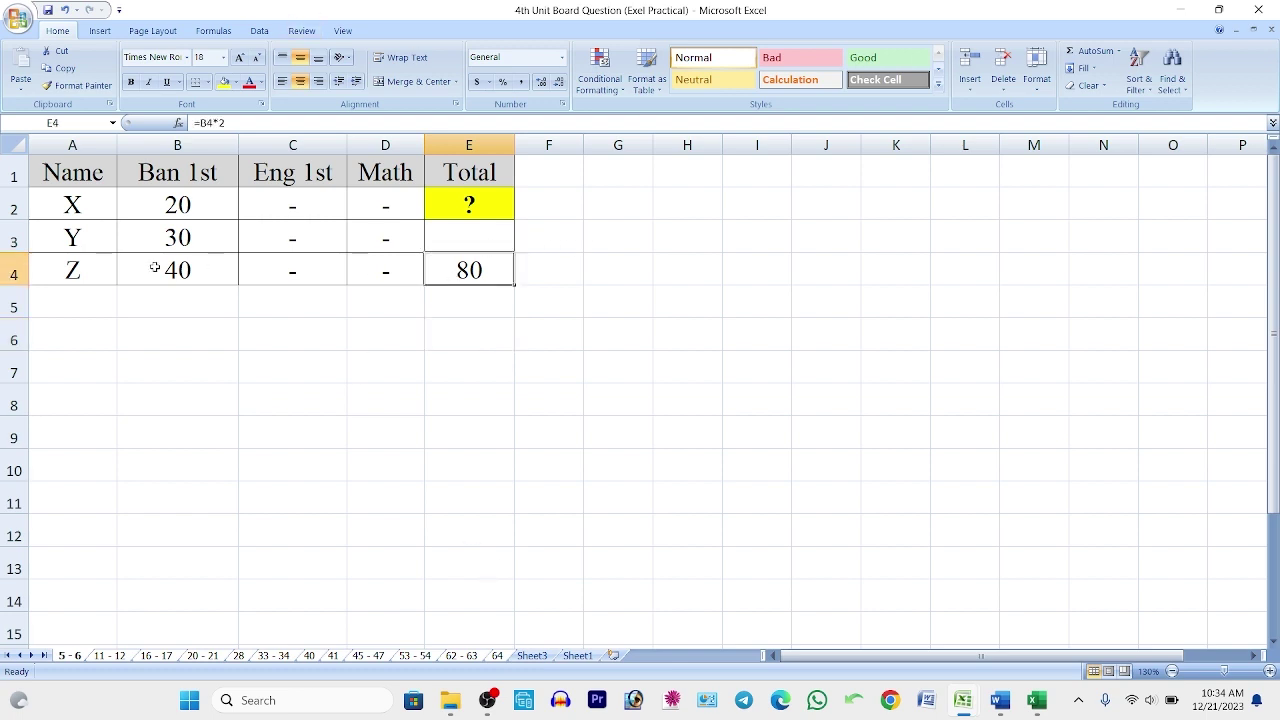
click(160, 270)
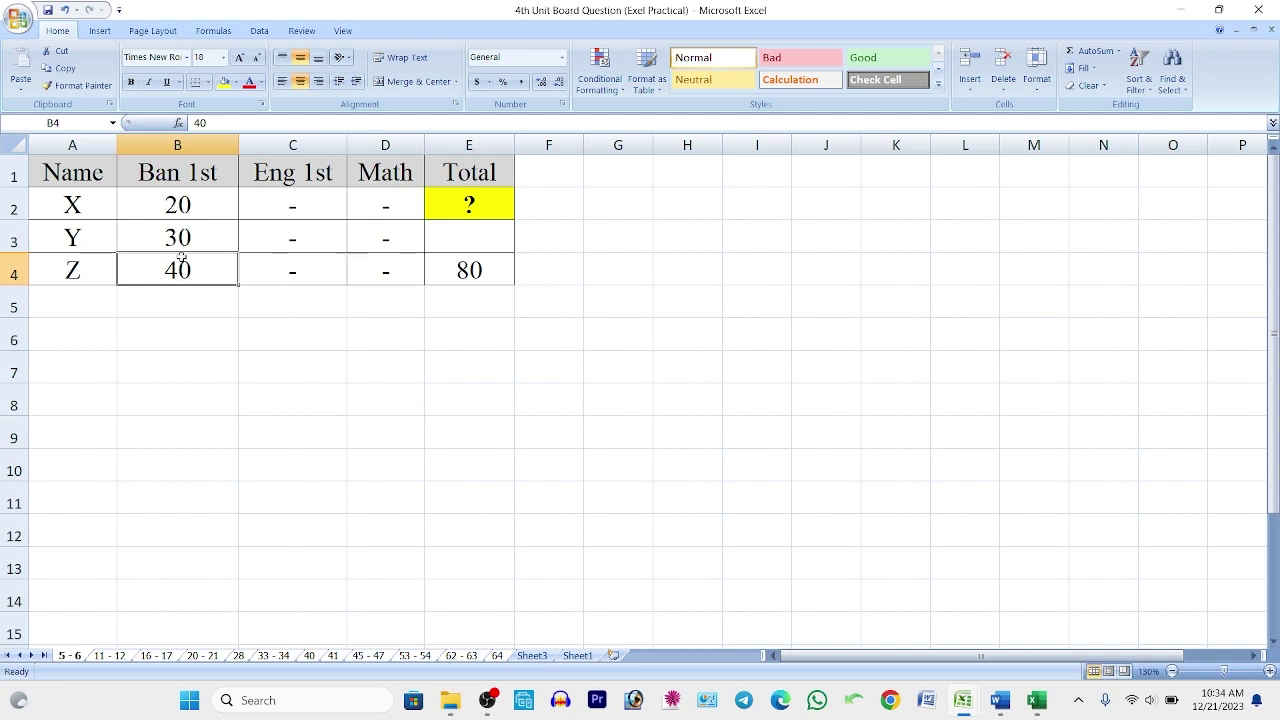
click(193, 170)
key(ctrl+space)
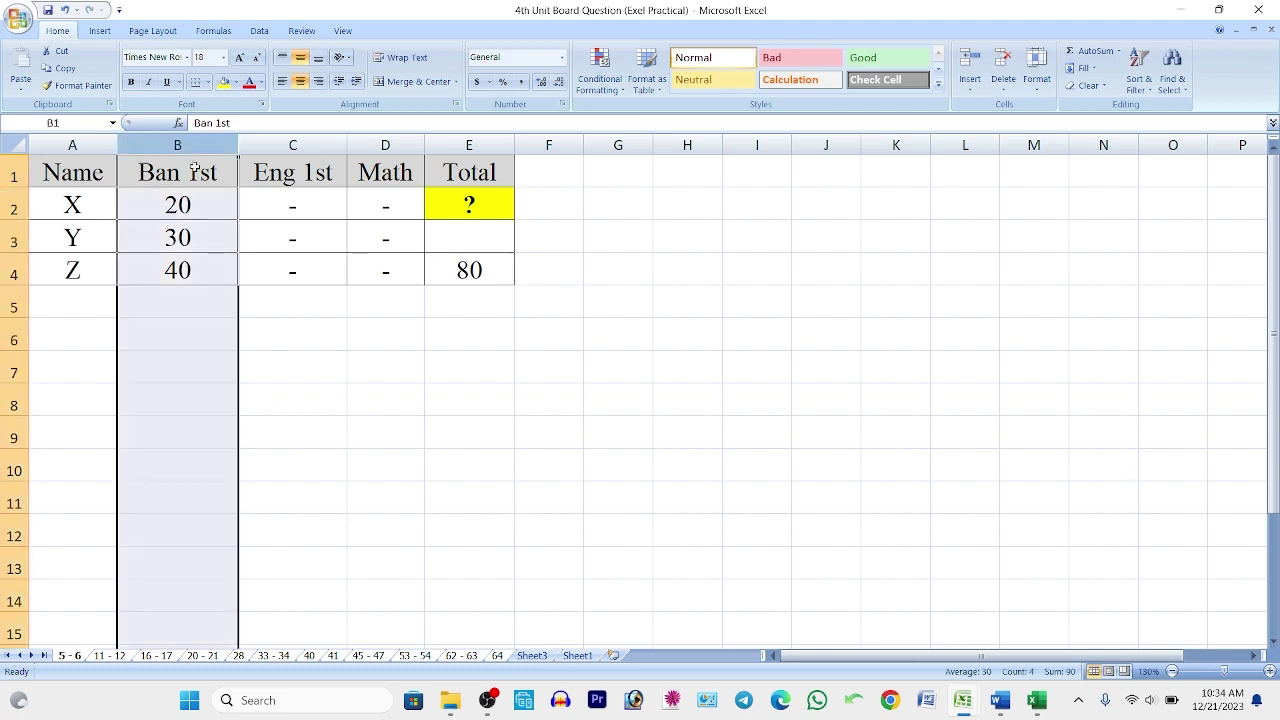
click(186, 276)
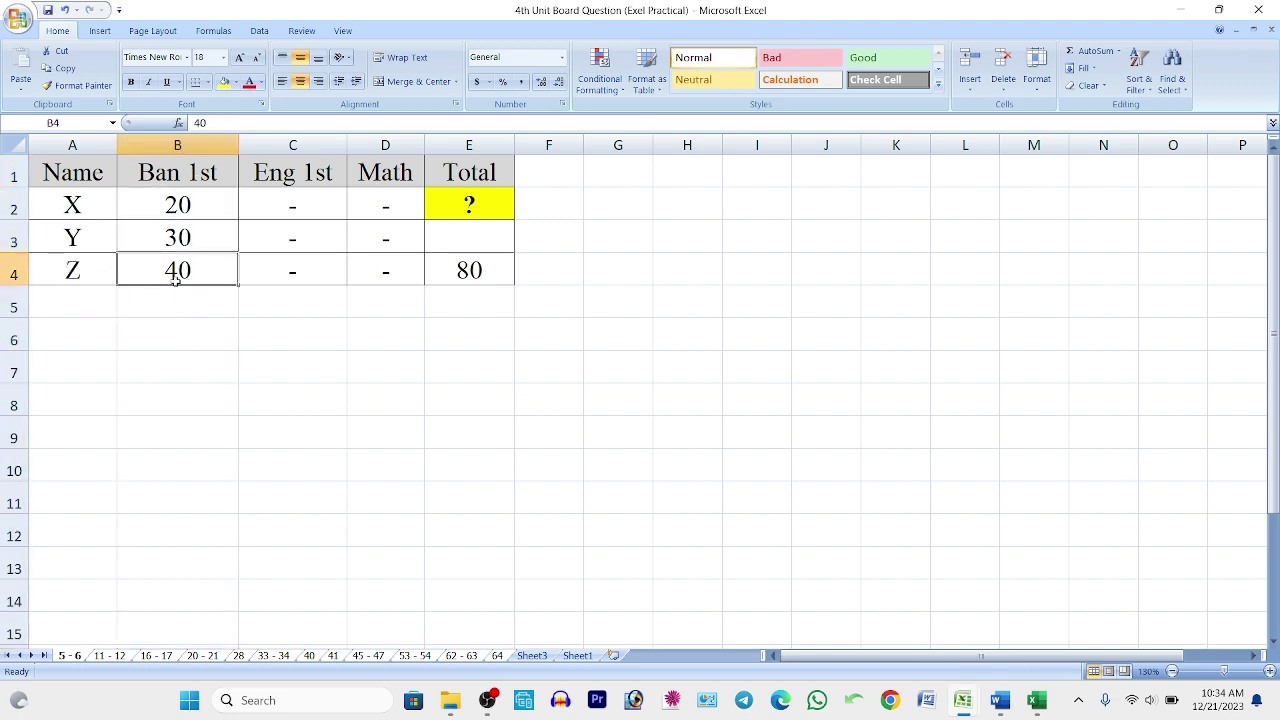
- Fill cells A4:C4 with yellow
drag(250, 270, 75, 270)
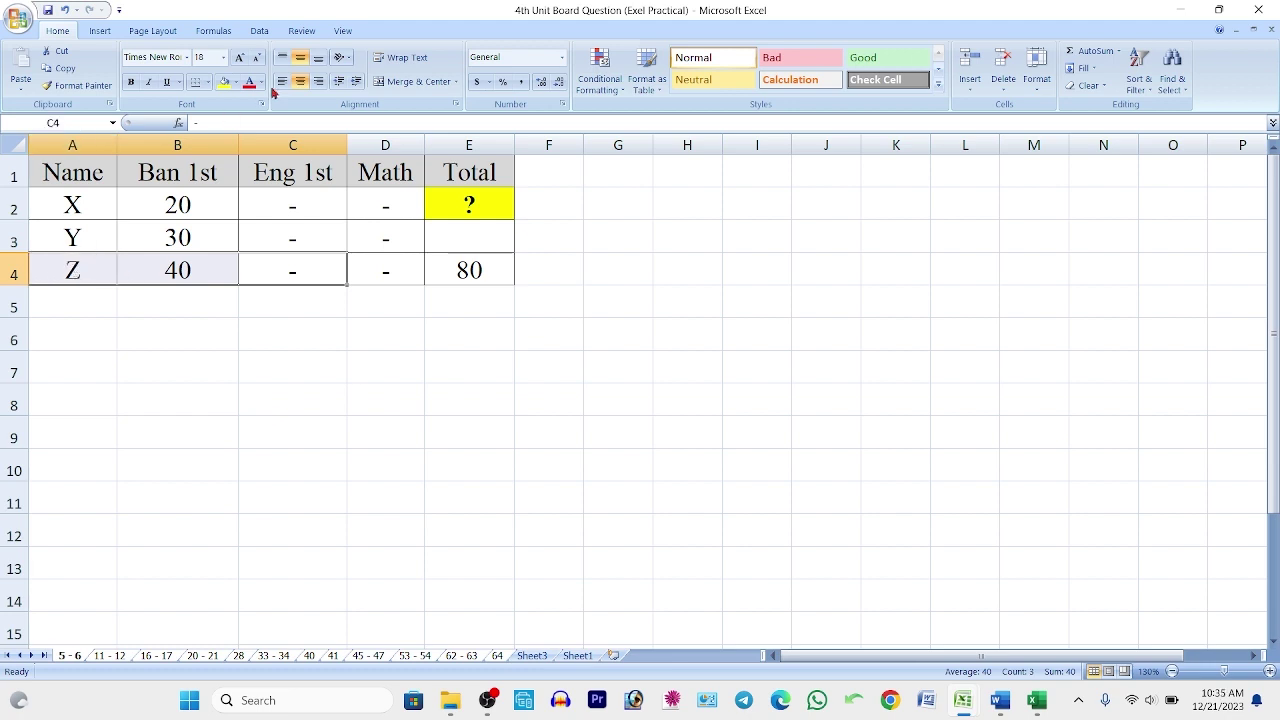
click(224, 82)
click(330, 281)
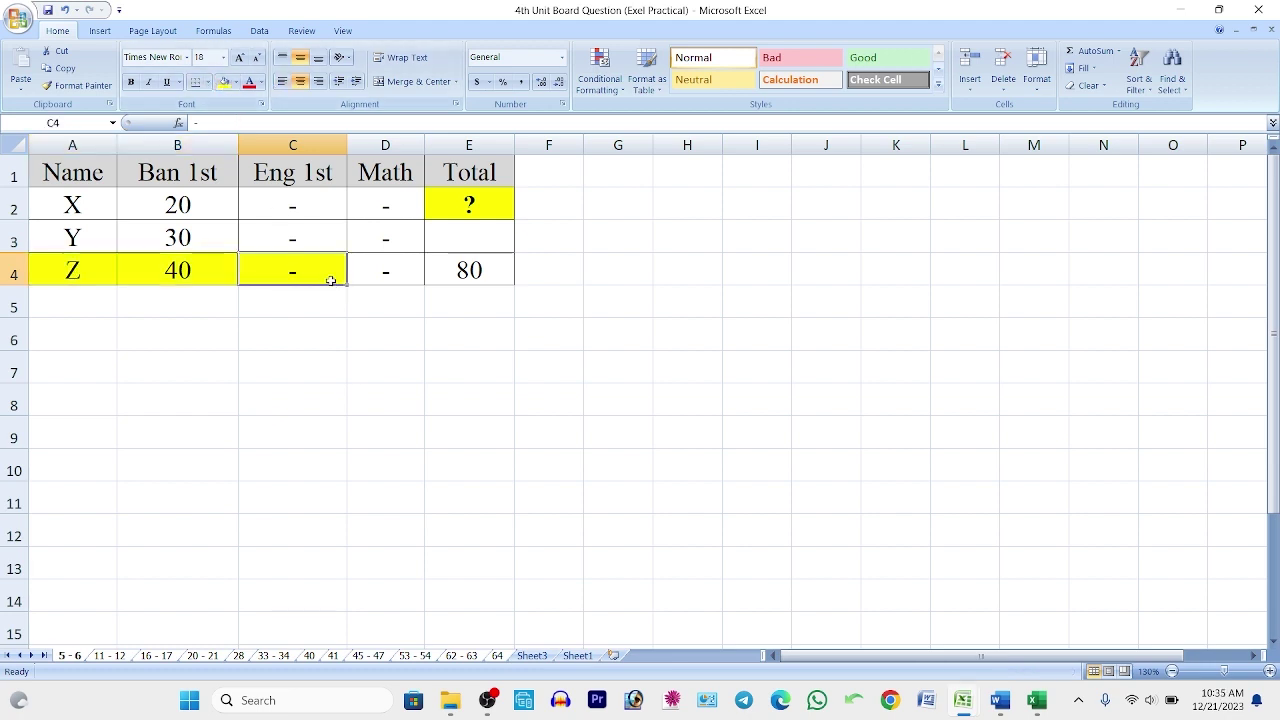
click(190, 278)
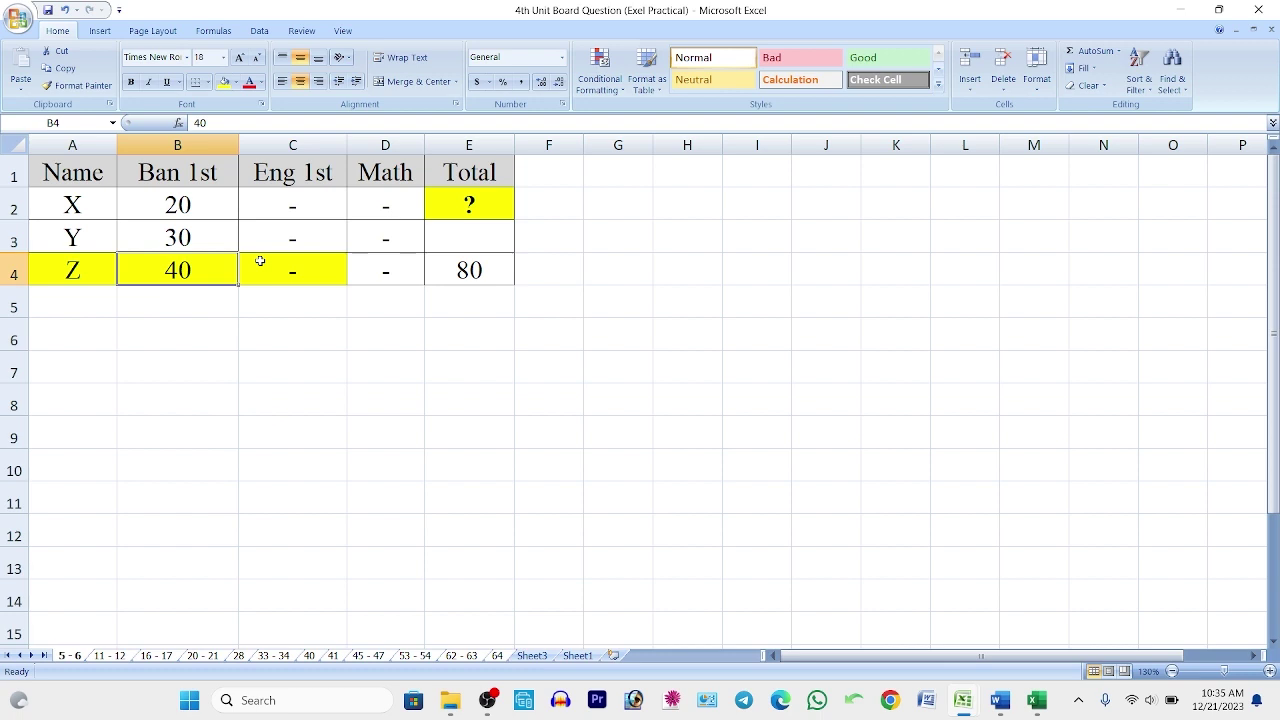
click(390, 274)
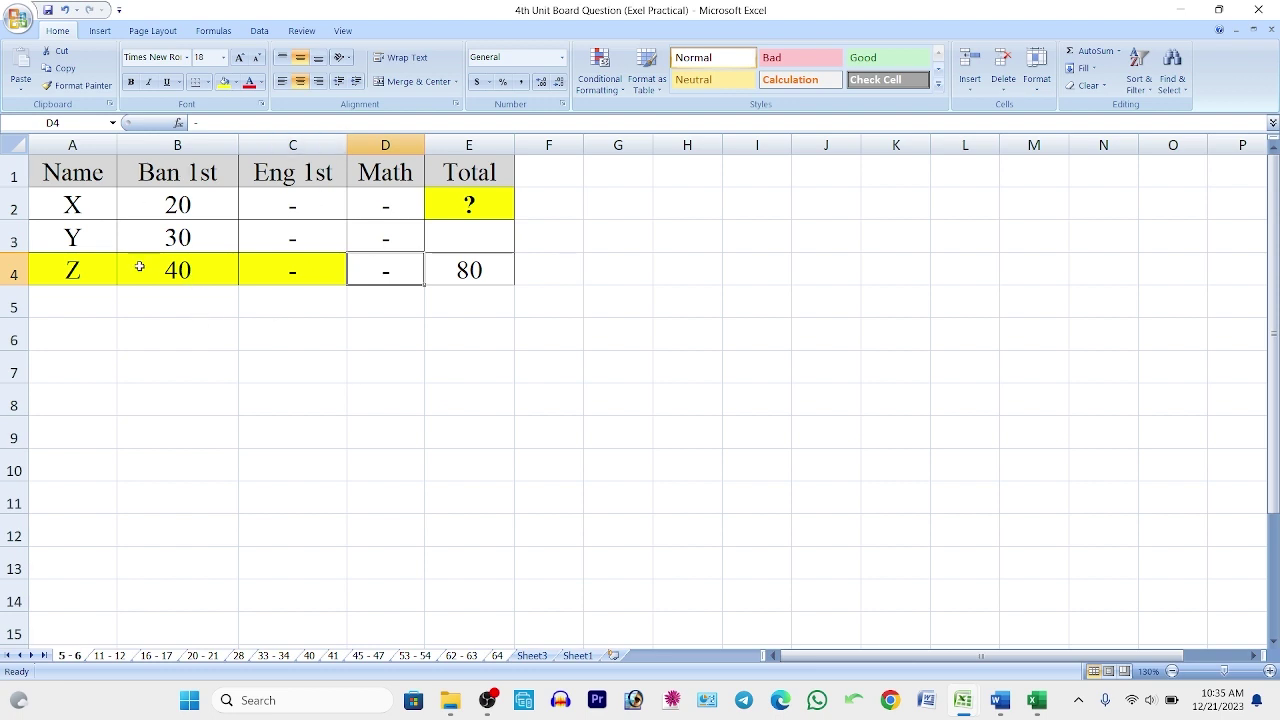
click(194, 147)
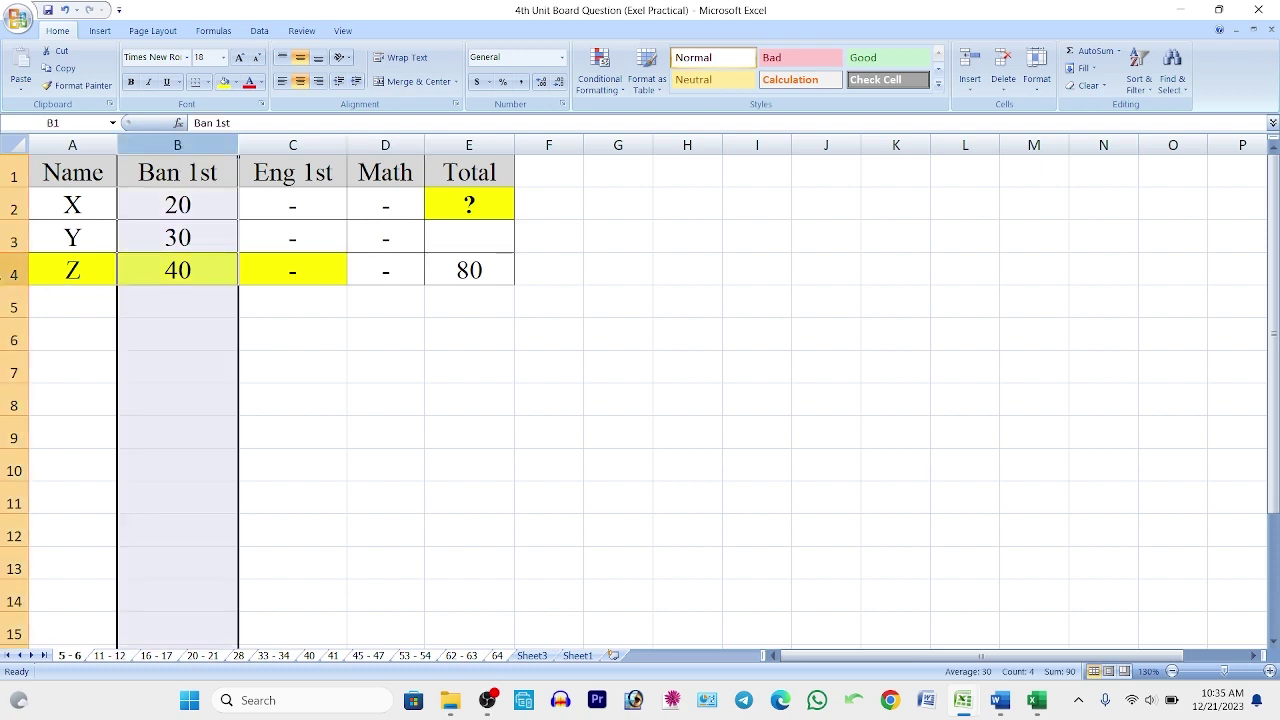
click(14, 272)
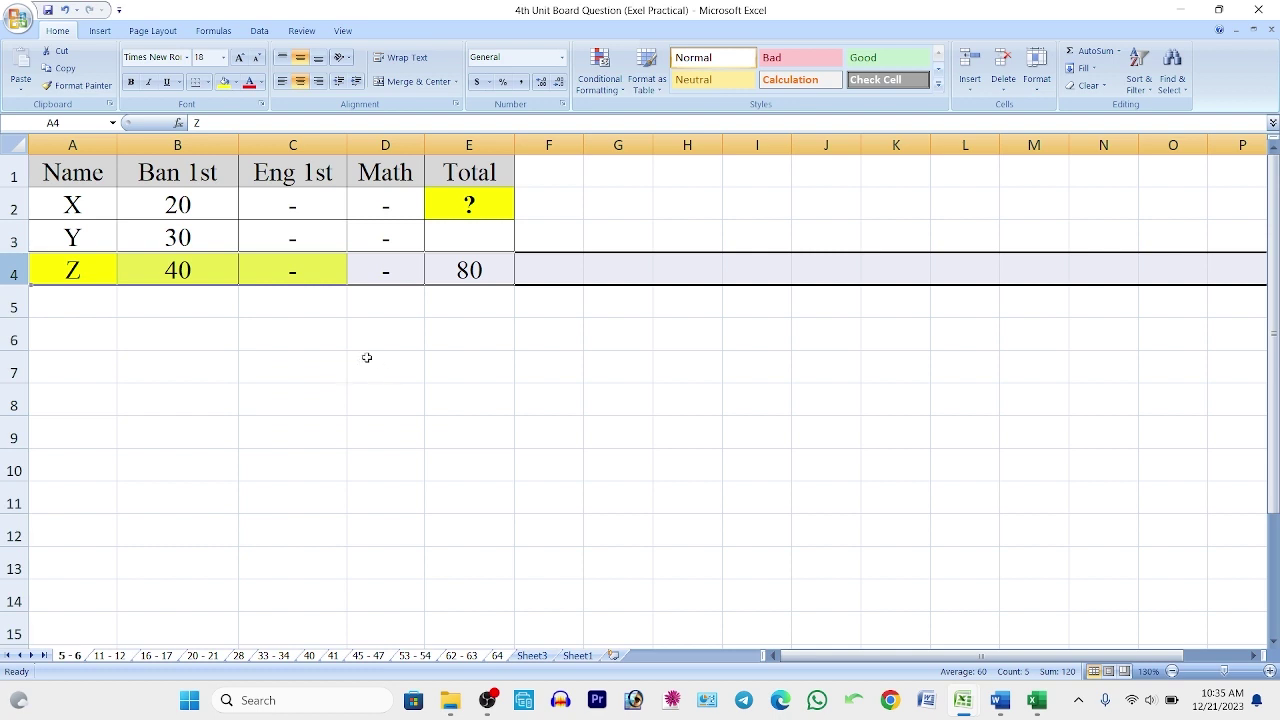
click(481, 270)
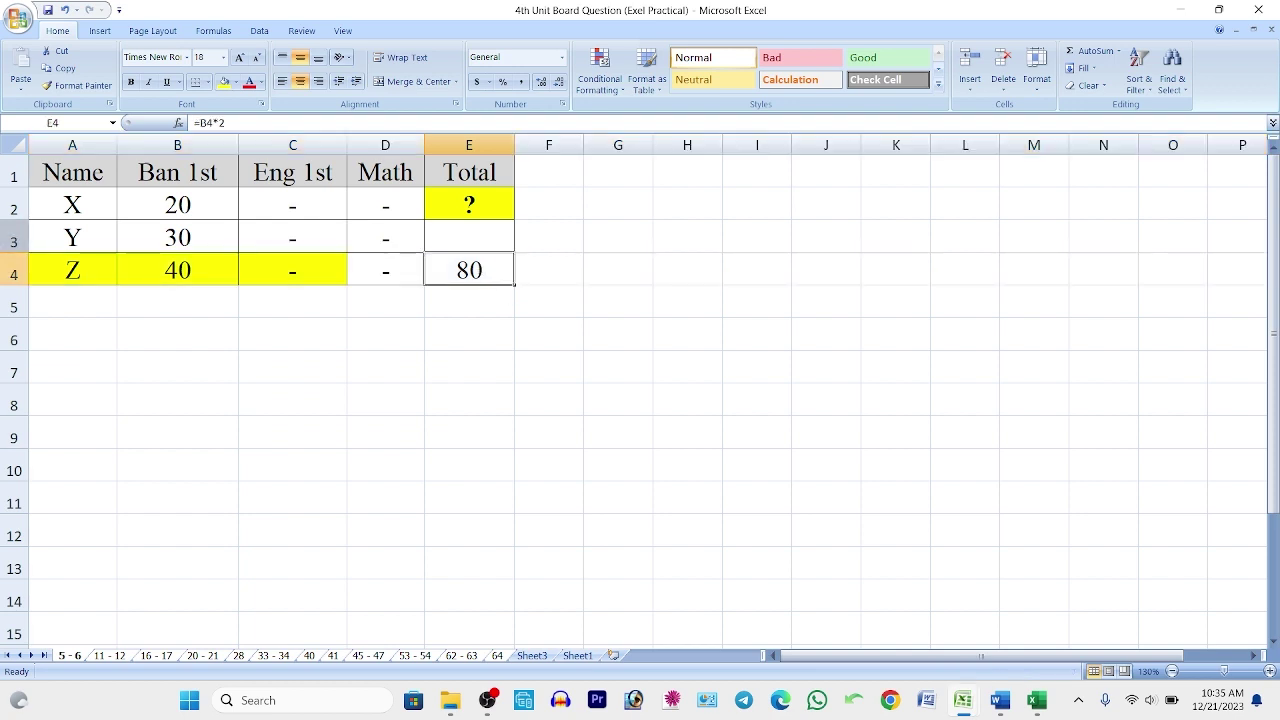
click(15, 271)
click(464, 165)
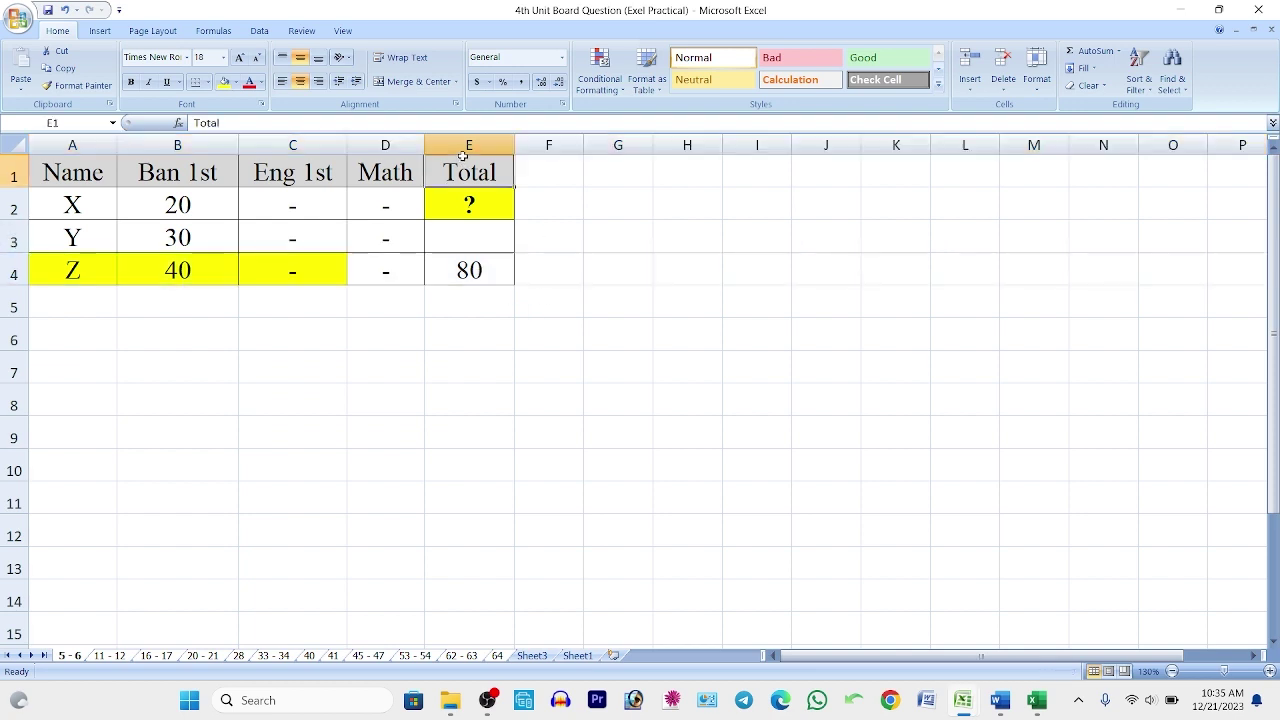
click(472, 146)
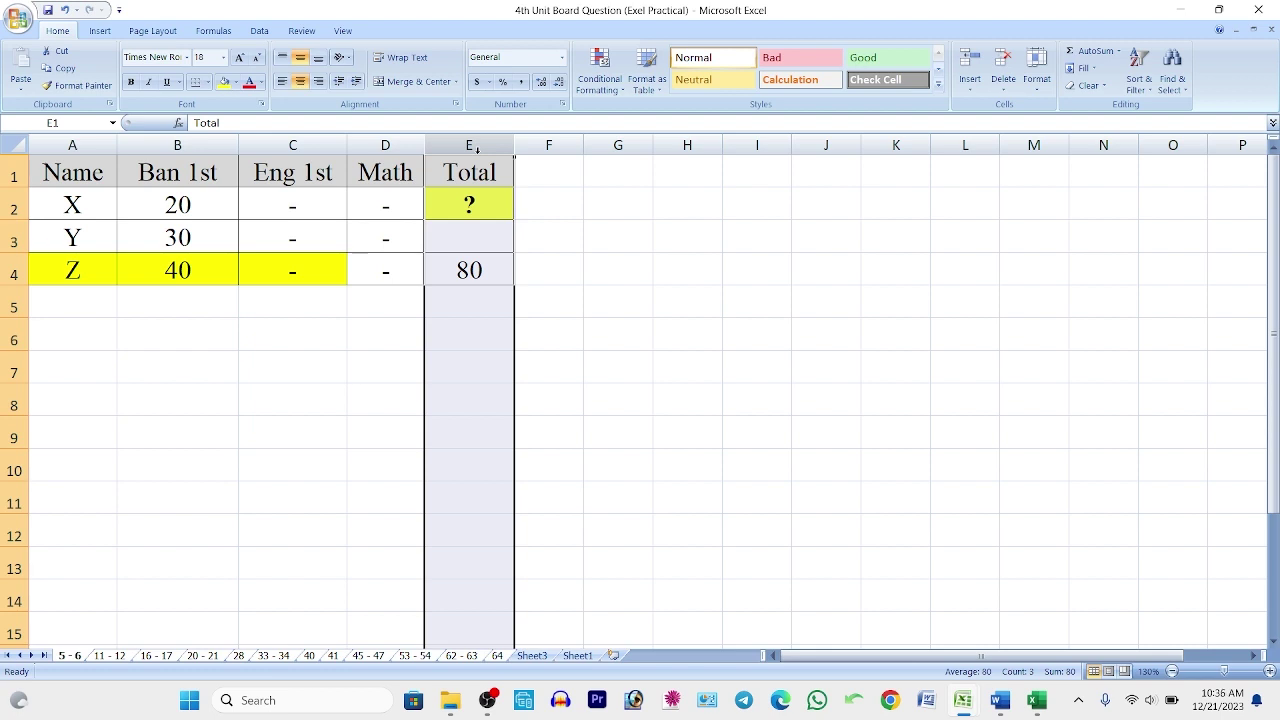
click(398, 331)
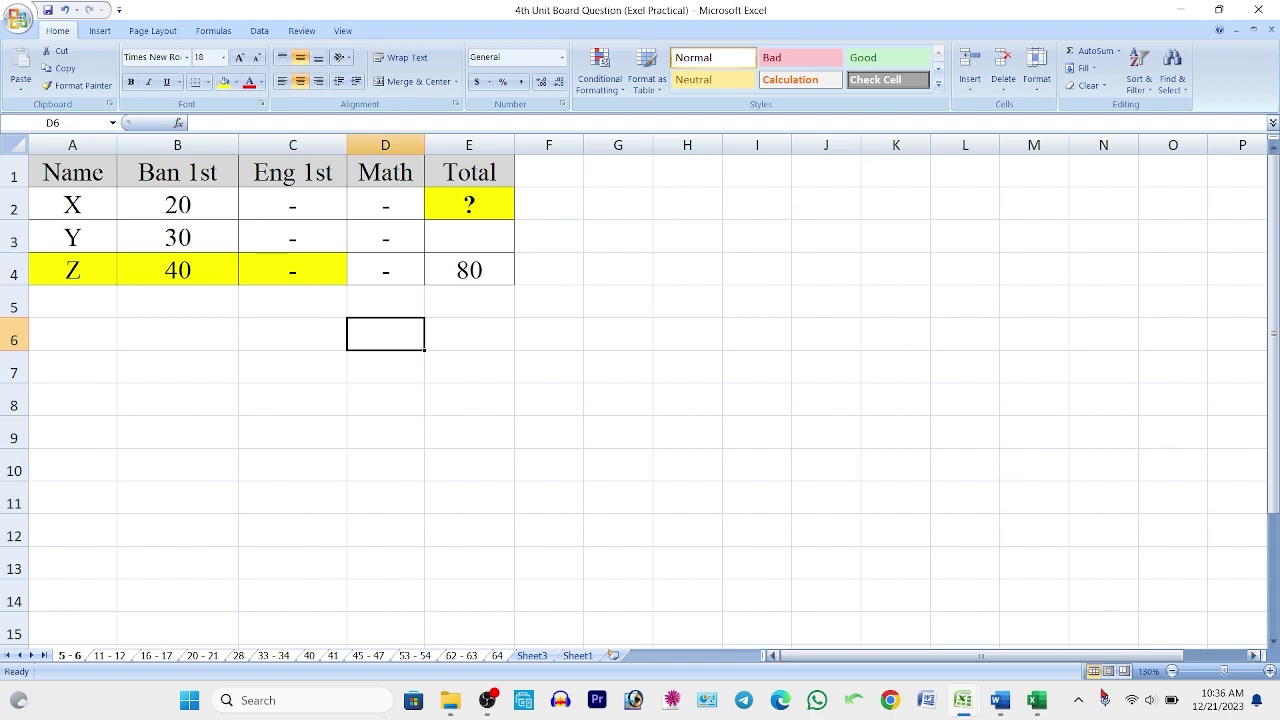
- View the airline reservation image from Special Sheets maximized in Photos, then close it
click(450, 700)
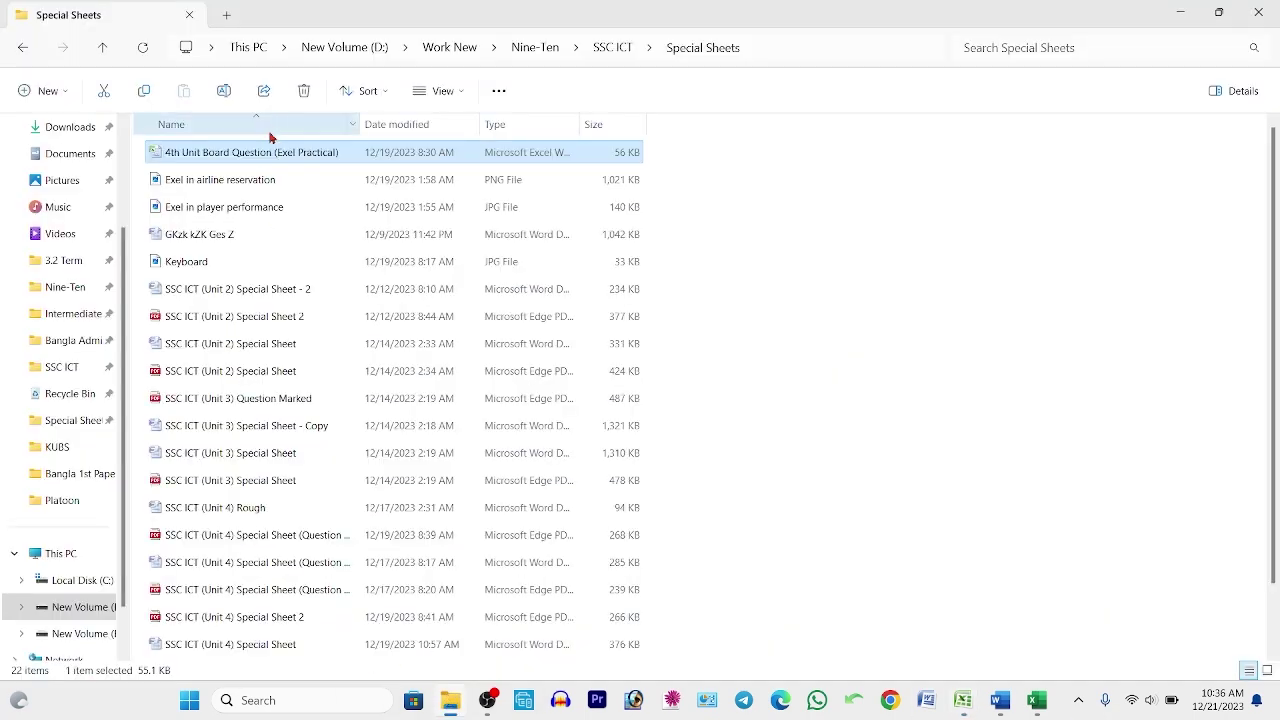
double_click(266, 186)
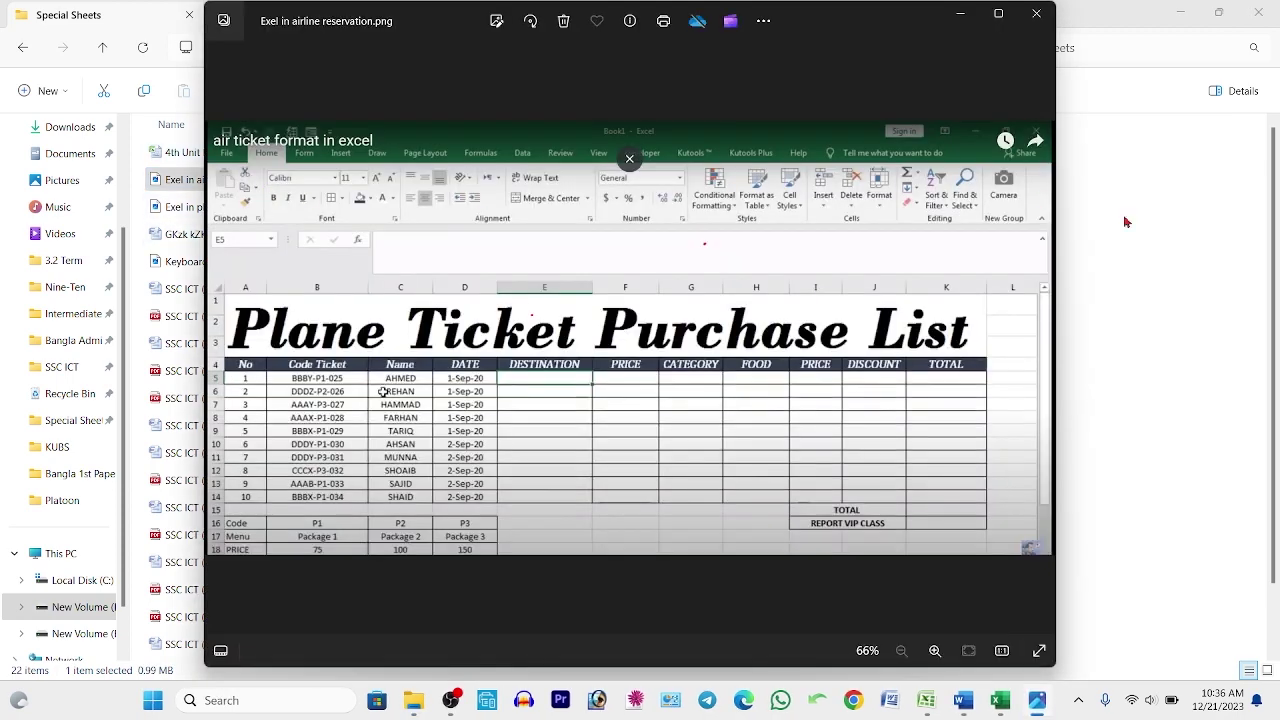
click(997, 14)
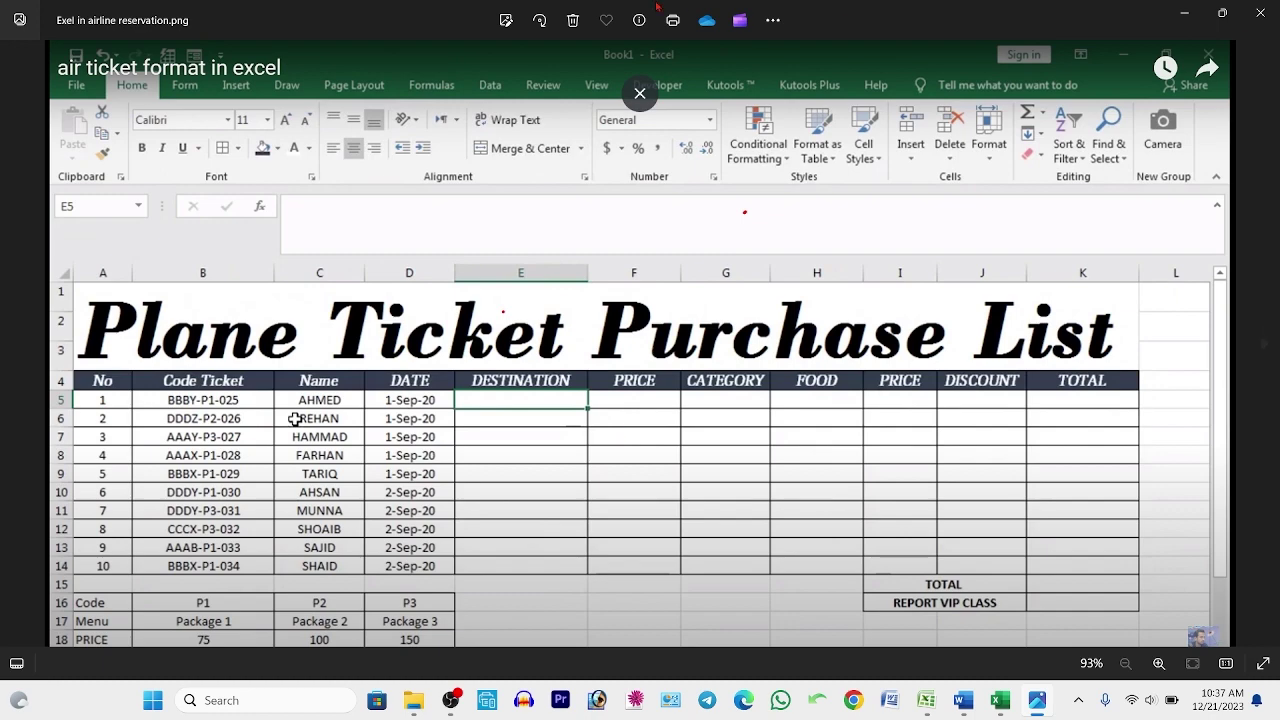
click(1184, 12)
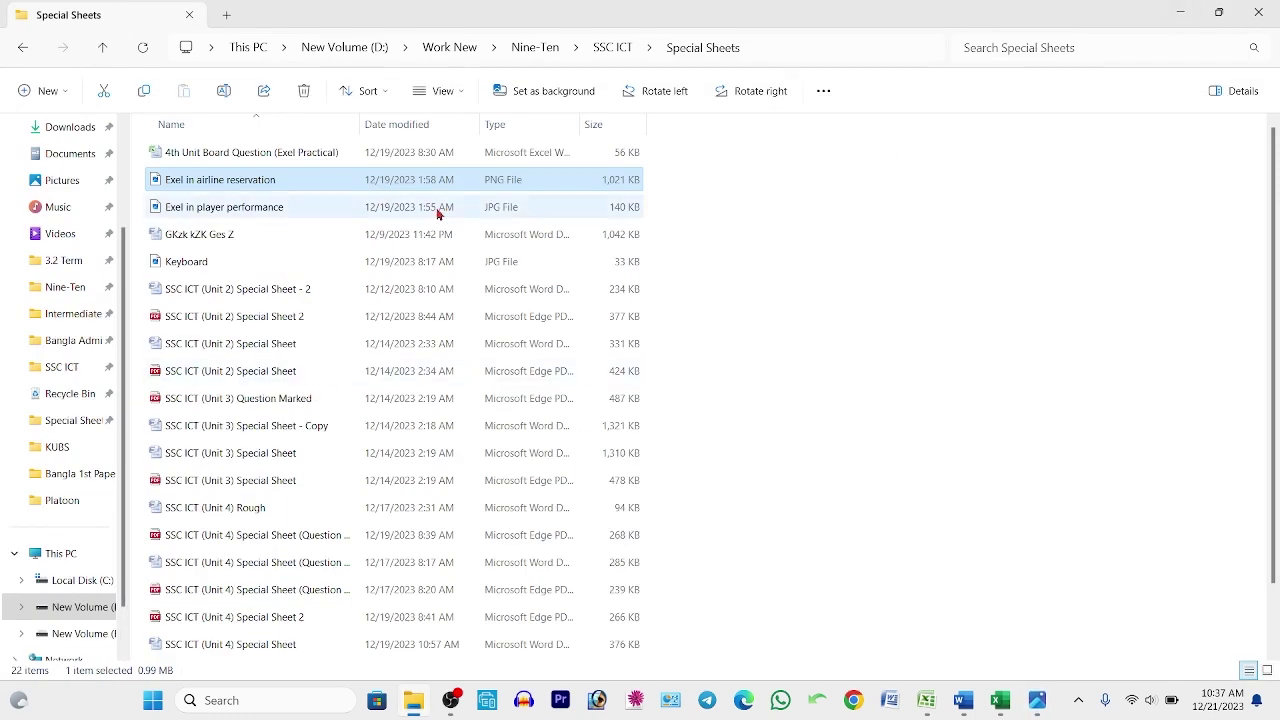
- Check Z's total formula =B4*2 in E4, then minimize the board-question workbook
click(1186, 10)
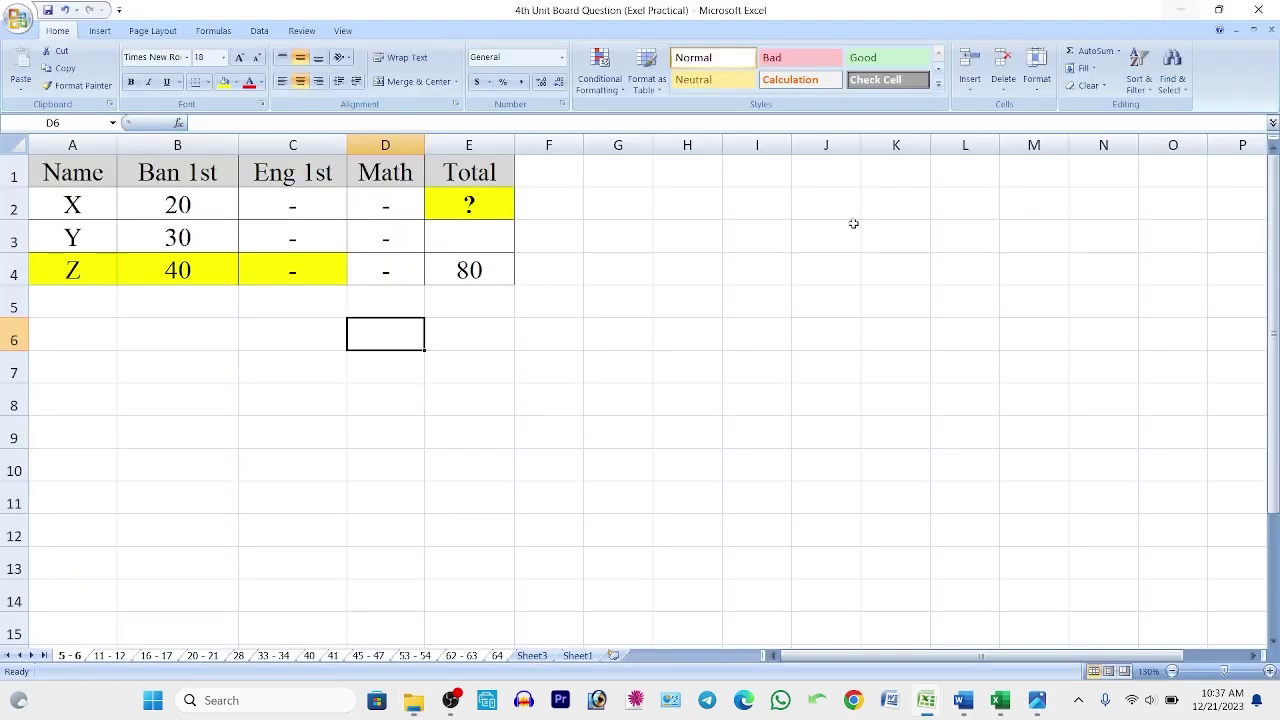
click(415, 270)
click(483, 265)
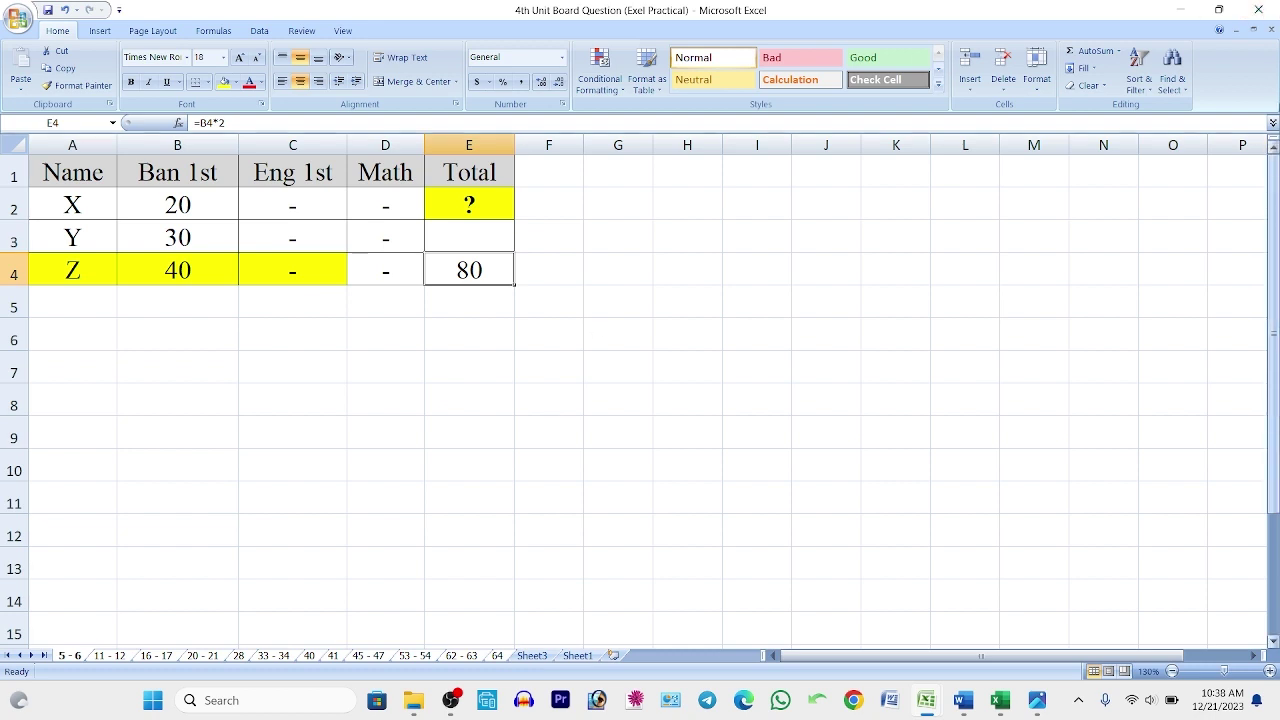
click(1181, 9)
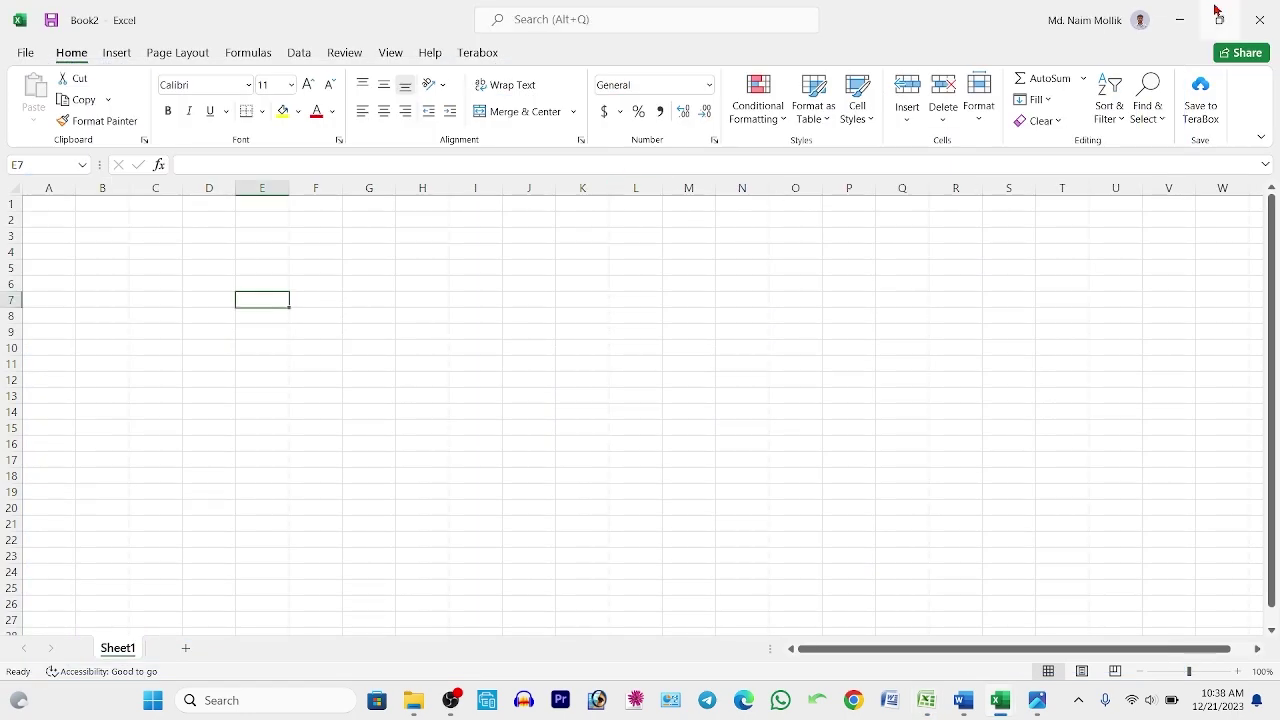
- Open the 'Exel in player performance' image from Special Sheets, zoom it, then move to the airline image
click(1180, 12)
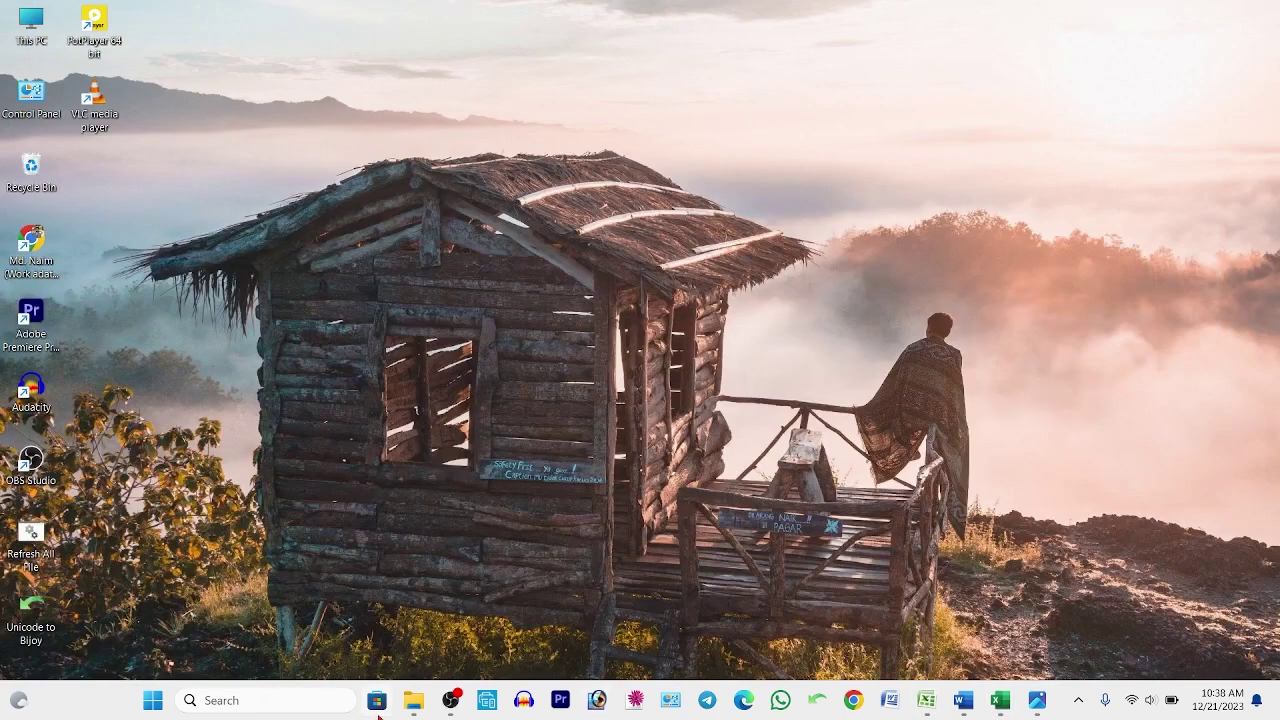
click(414, 701)
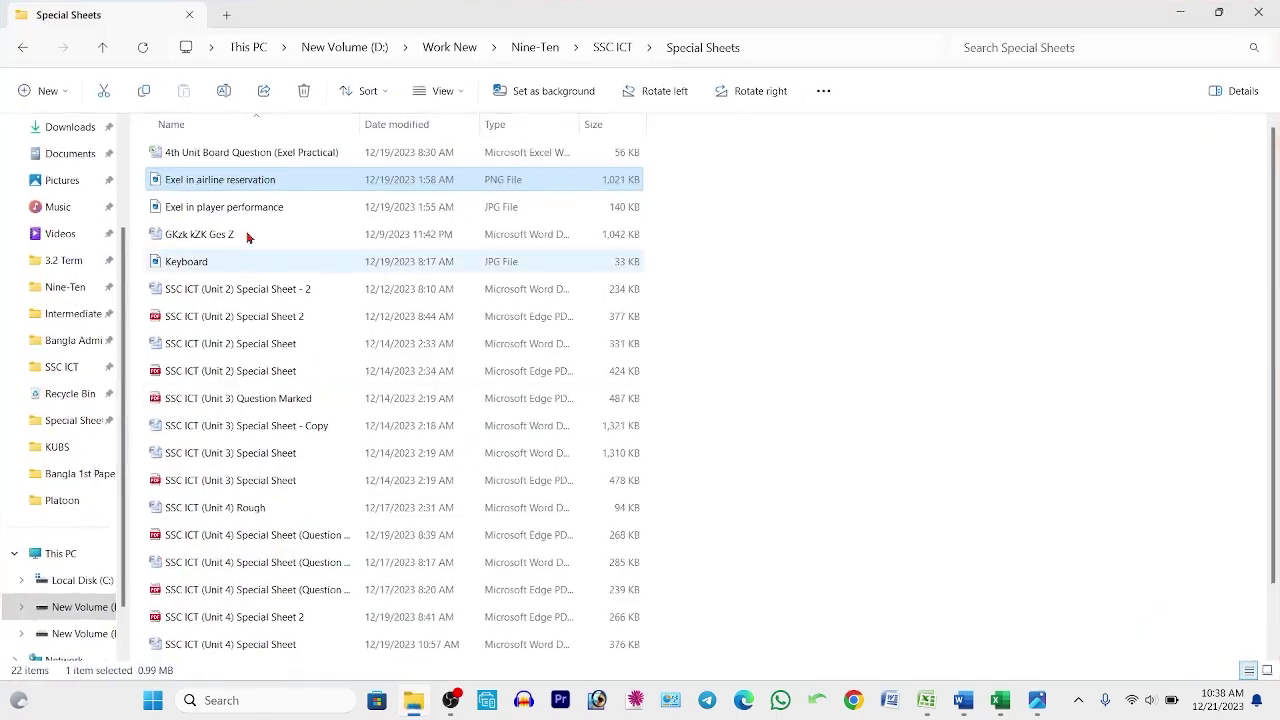
click(248, 216)
double_click(248, 210)
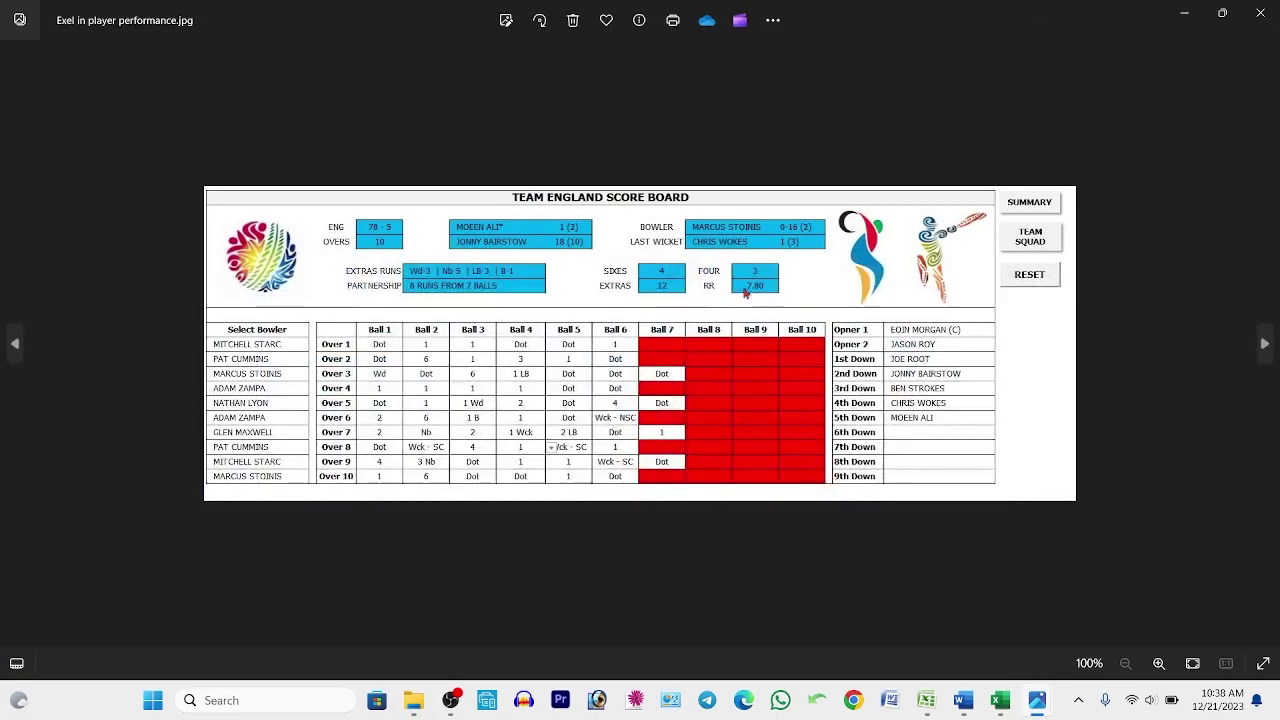
scroll(742, 368, up, 5)
scroll(740, 364, down, 2)
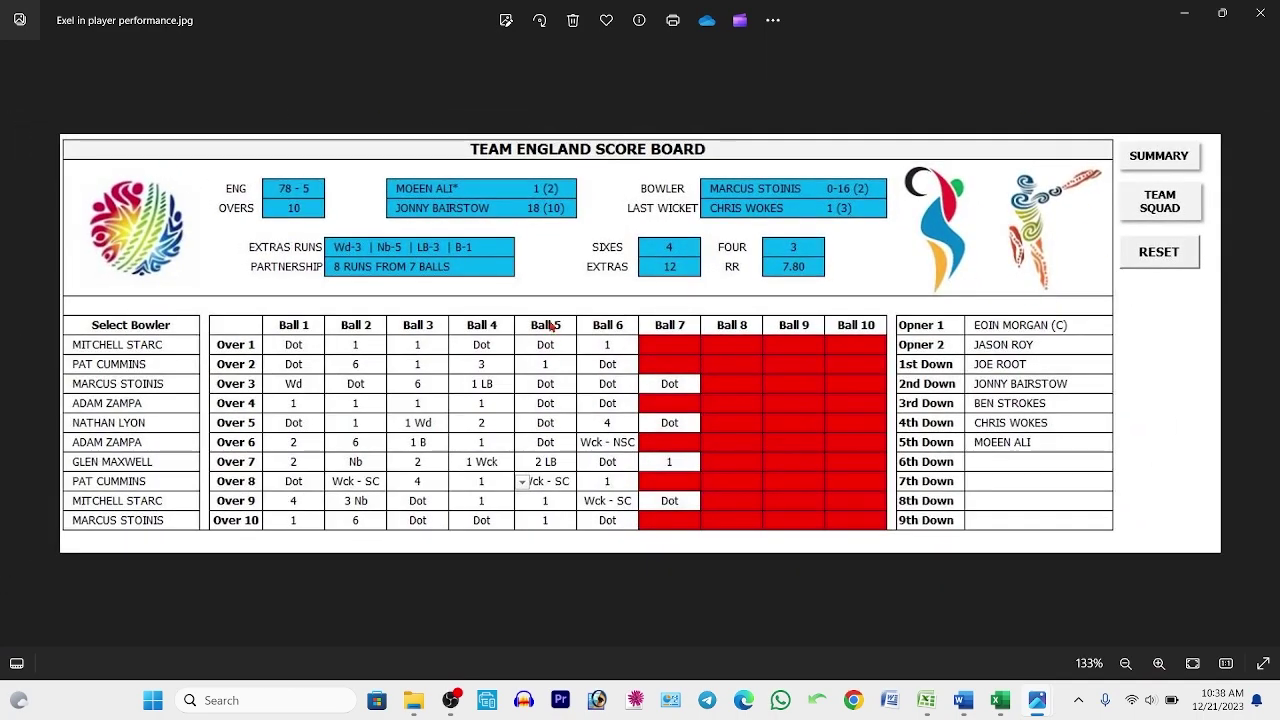
scroll(710, 344, up, 2)
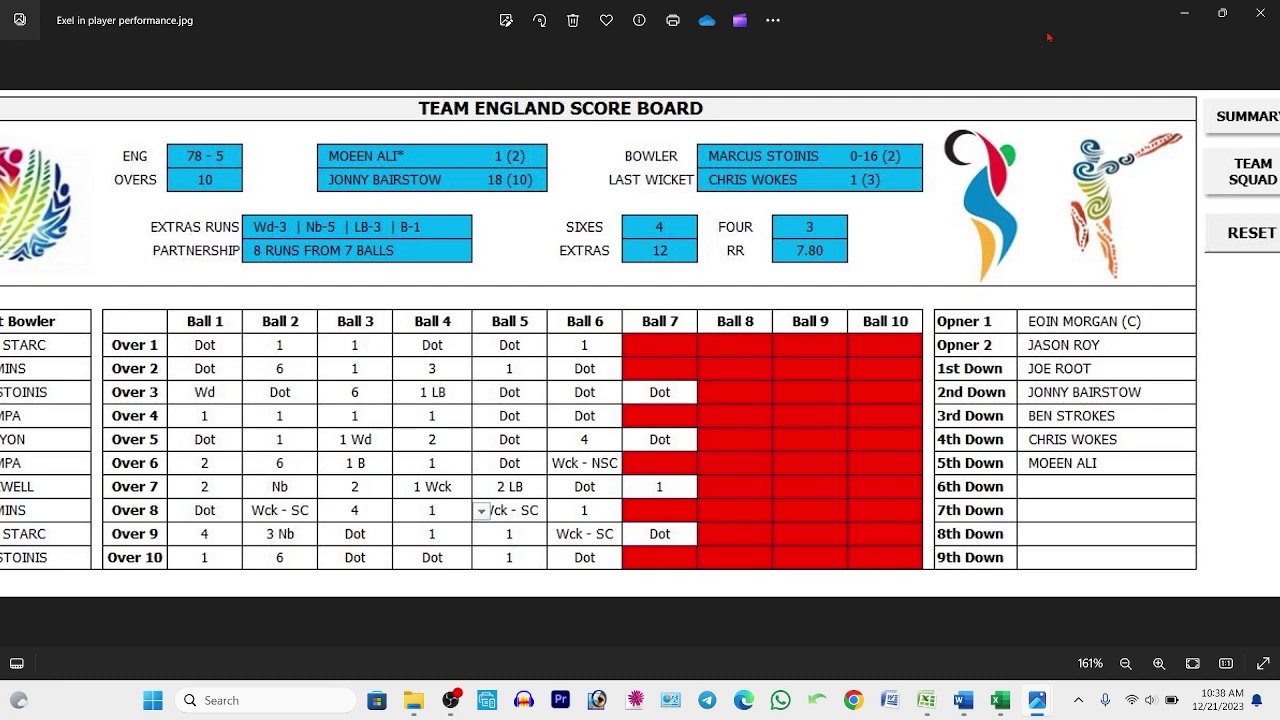
key(Right)
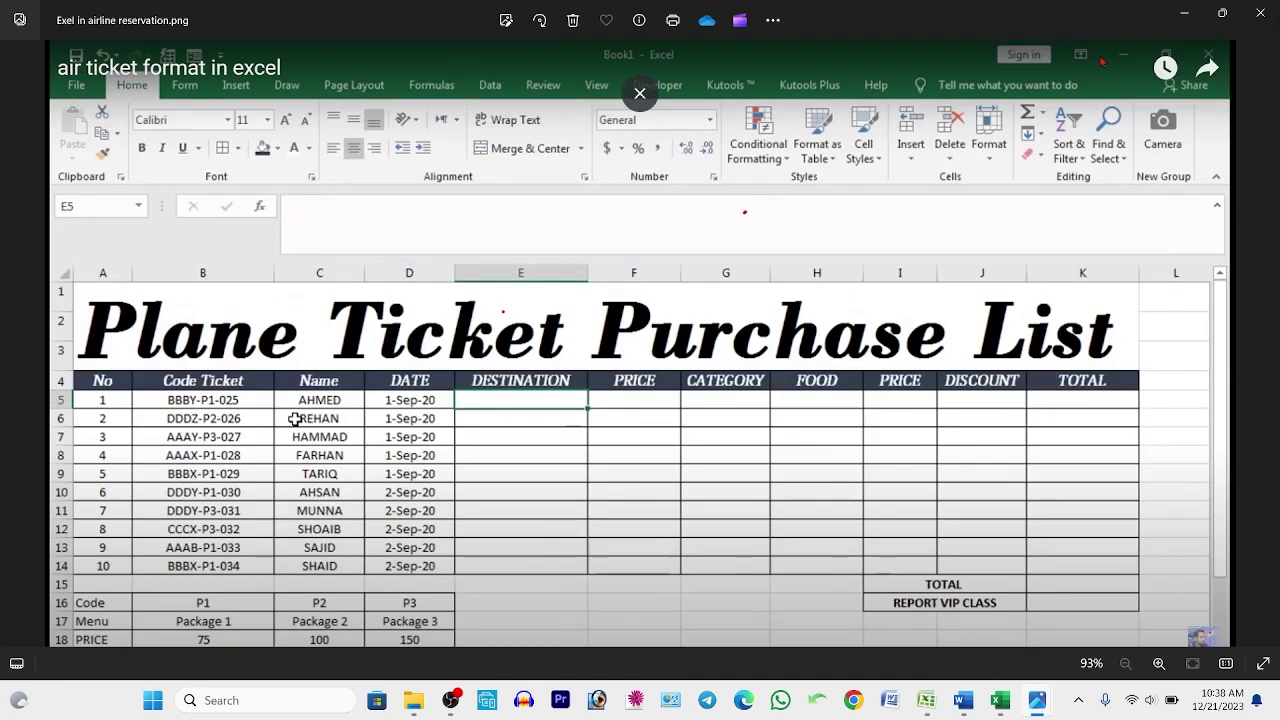
- Close the Photos viewer to return to the Special Sheets folder in File Explorer
click(1184, 13)
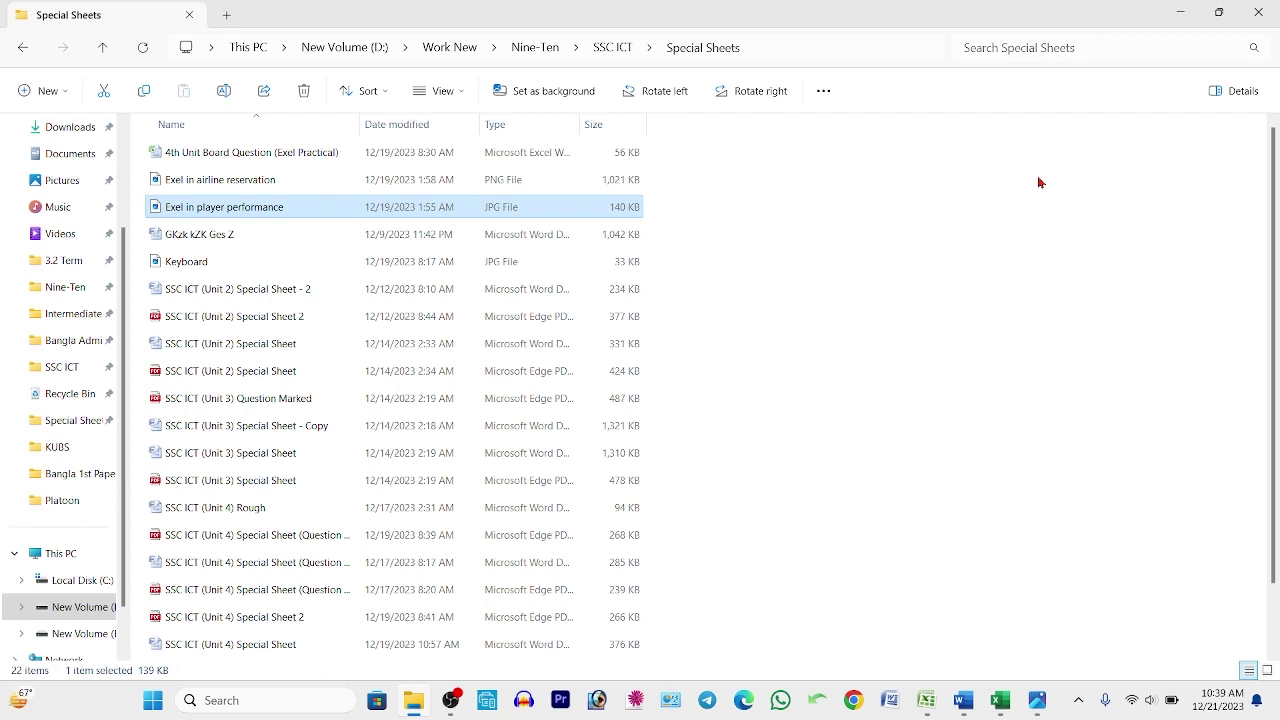
- Bring the 4th Unit Board Question workbook forward and insert a new blank Sheet2
click(921, 706)
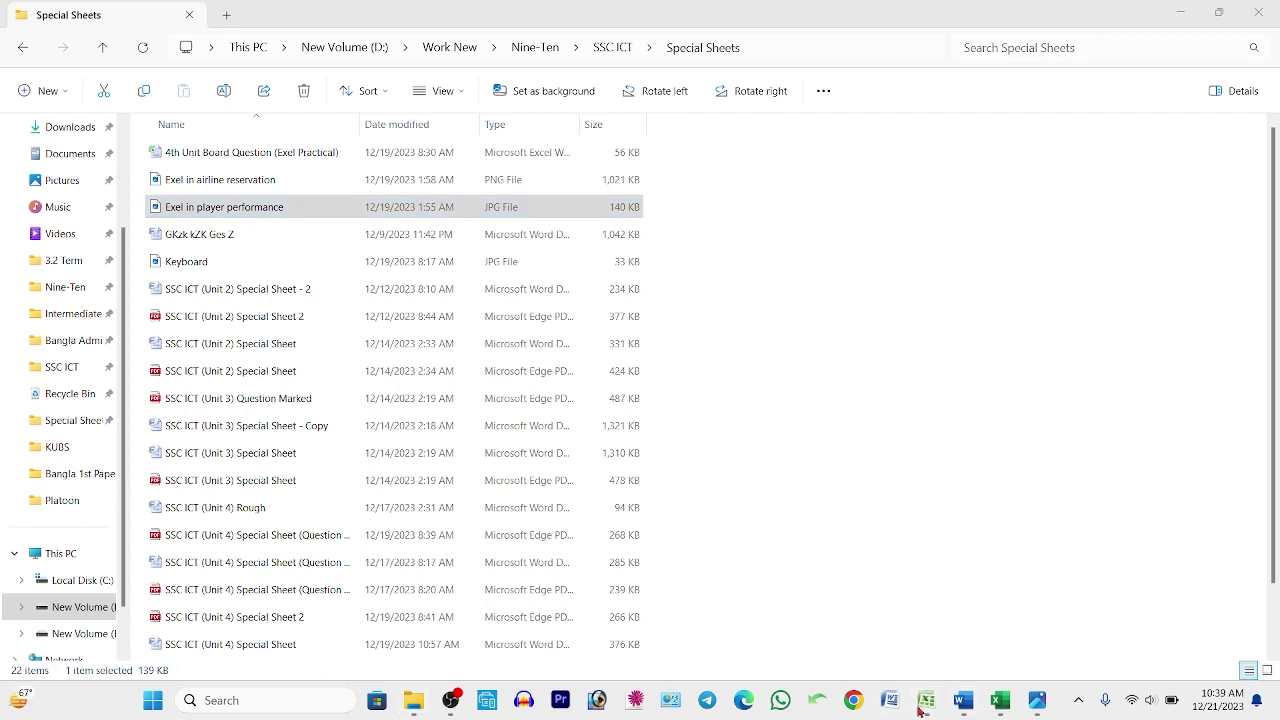
click(990, 625)
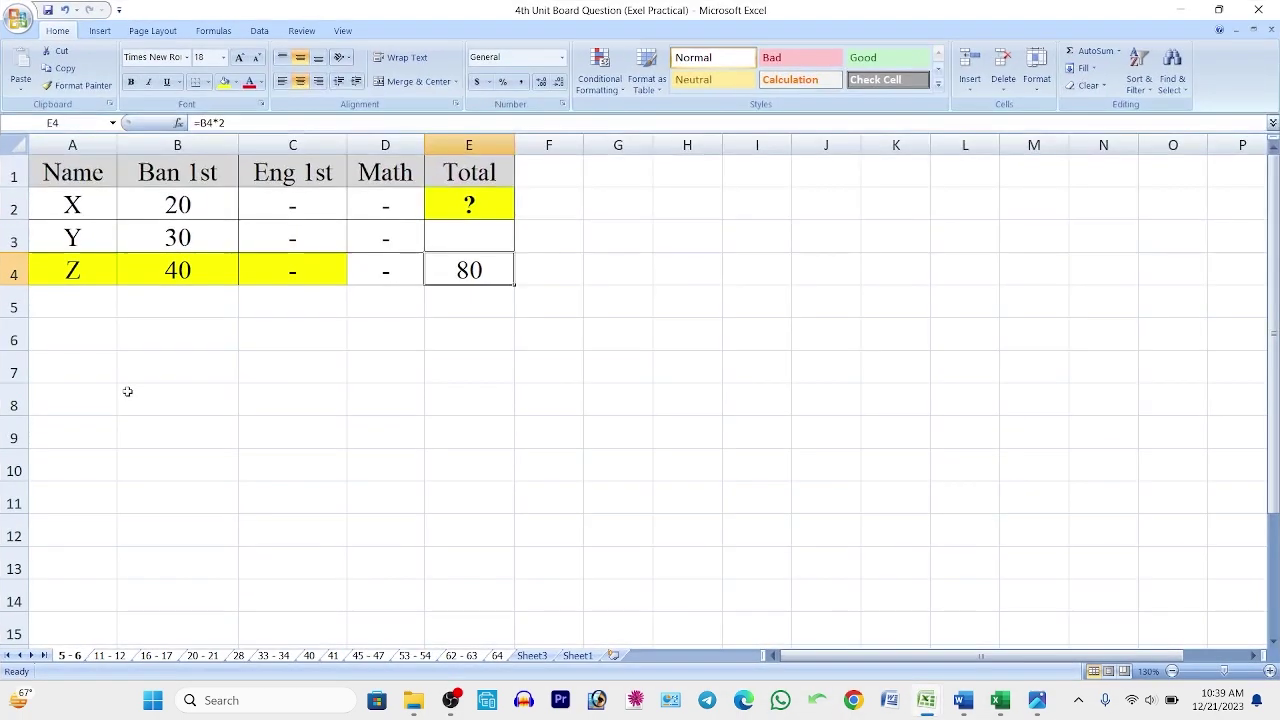
click(614, 655)
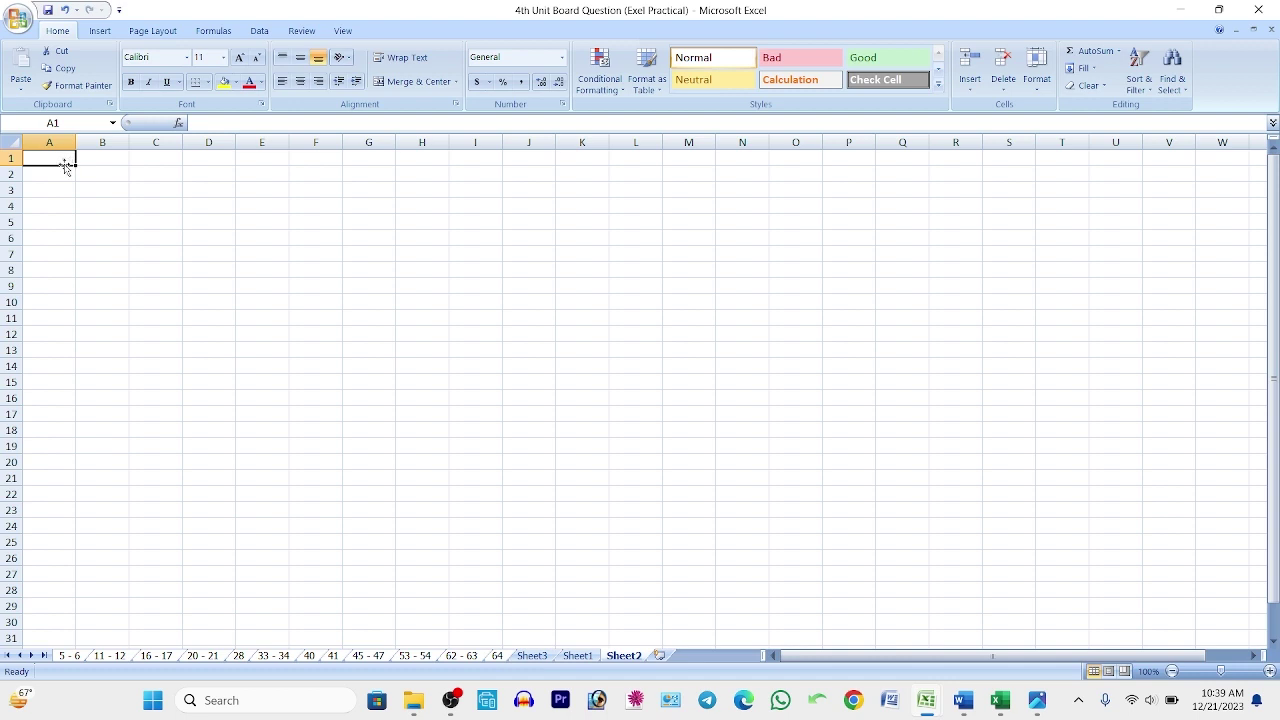
- Select cells C1, B2, A2, D1 and D2 on the empty Sheet2
click(148, 159)
click(112, 171)
click(61, 168)
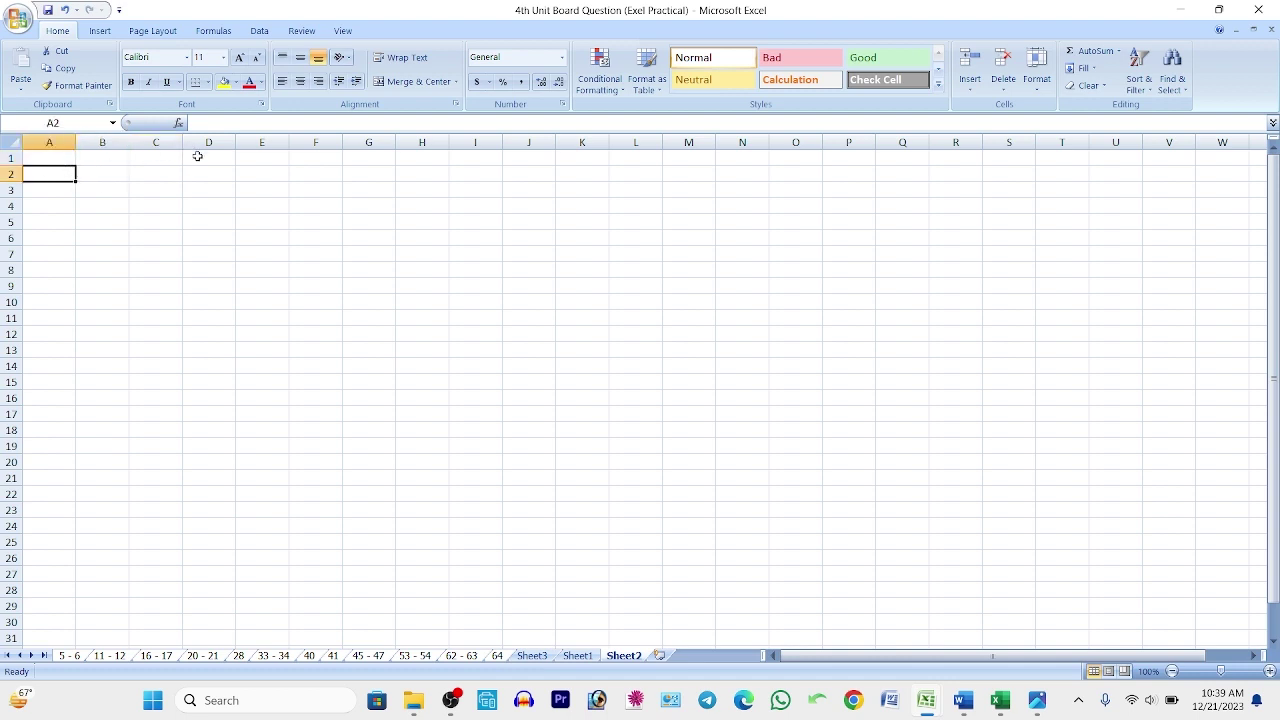
click(198, 157)
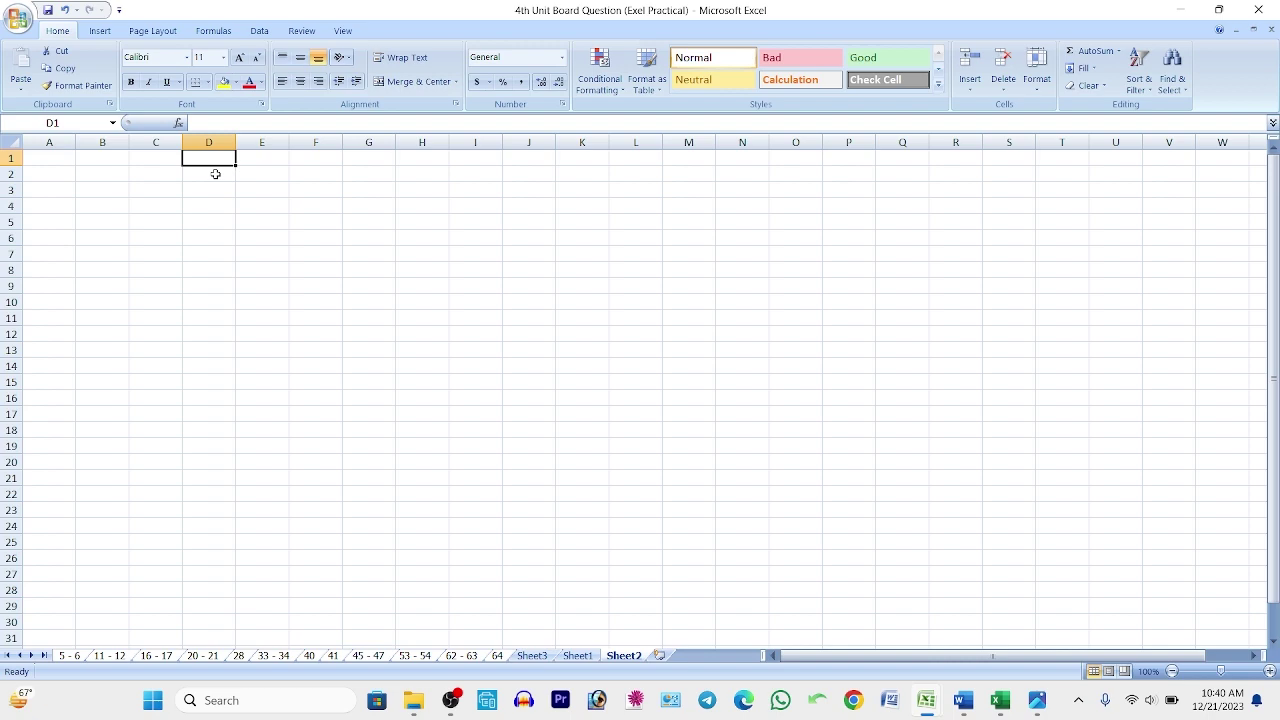
click(215, 174)
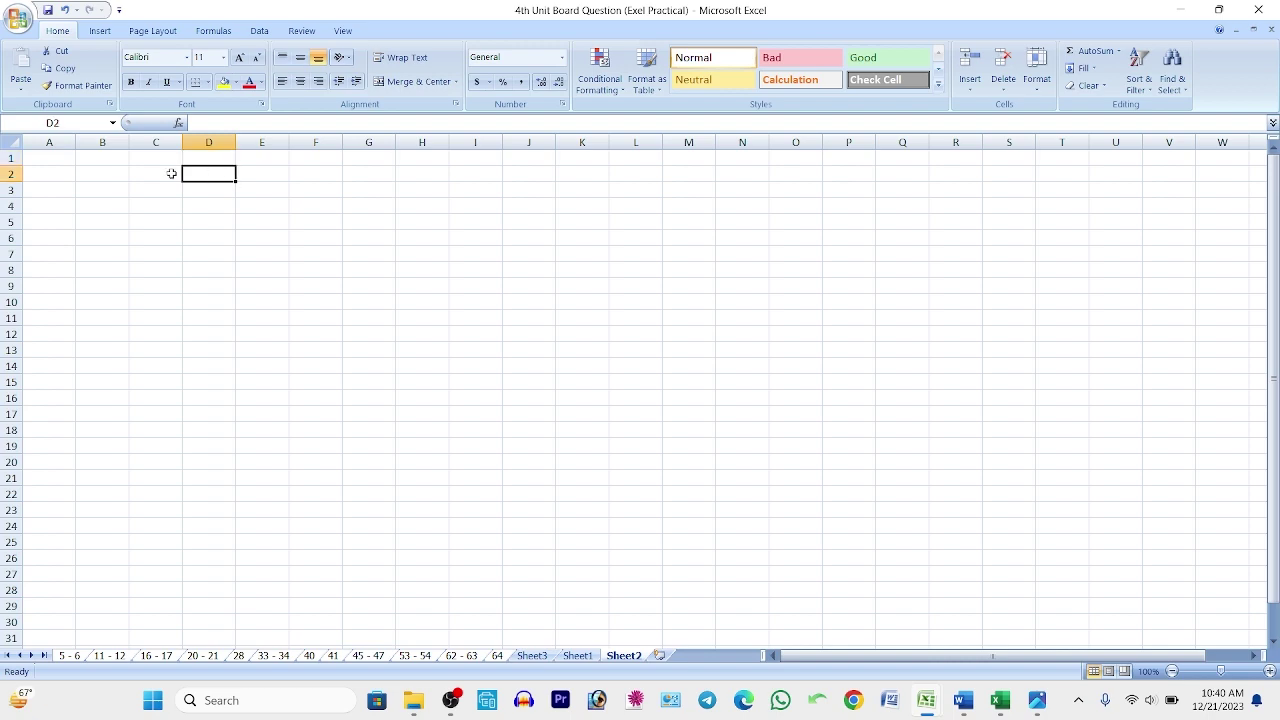
click(214, 161)
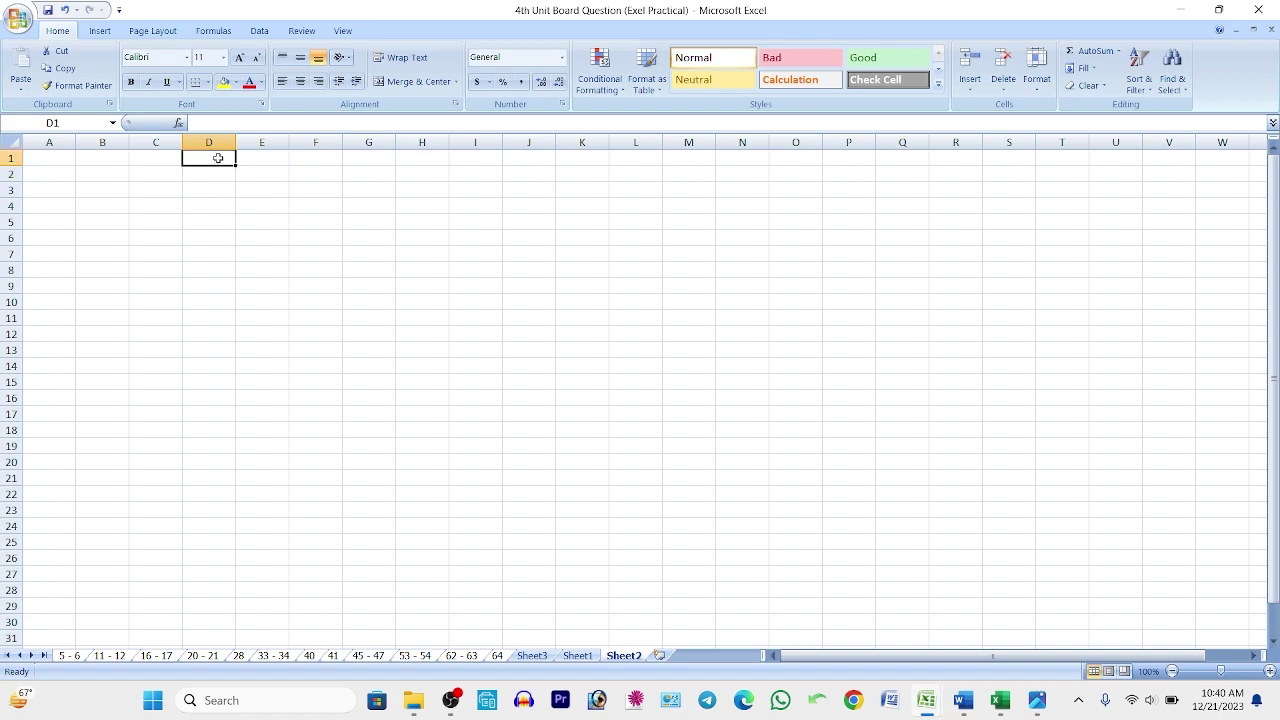
click(1002, 706)
- Switch to the Pitha Utshob Hishab workbook and select the item totals D3:D12
click(937, 612)
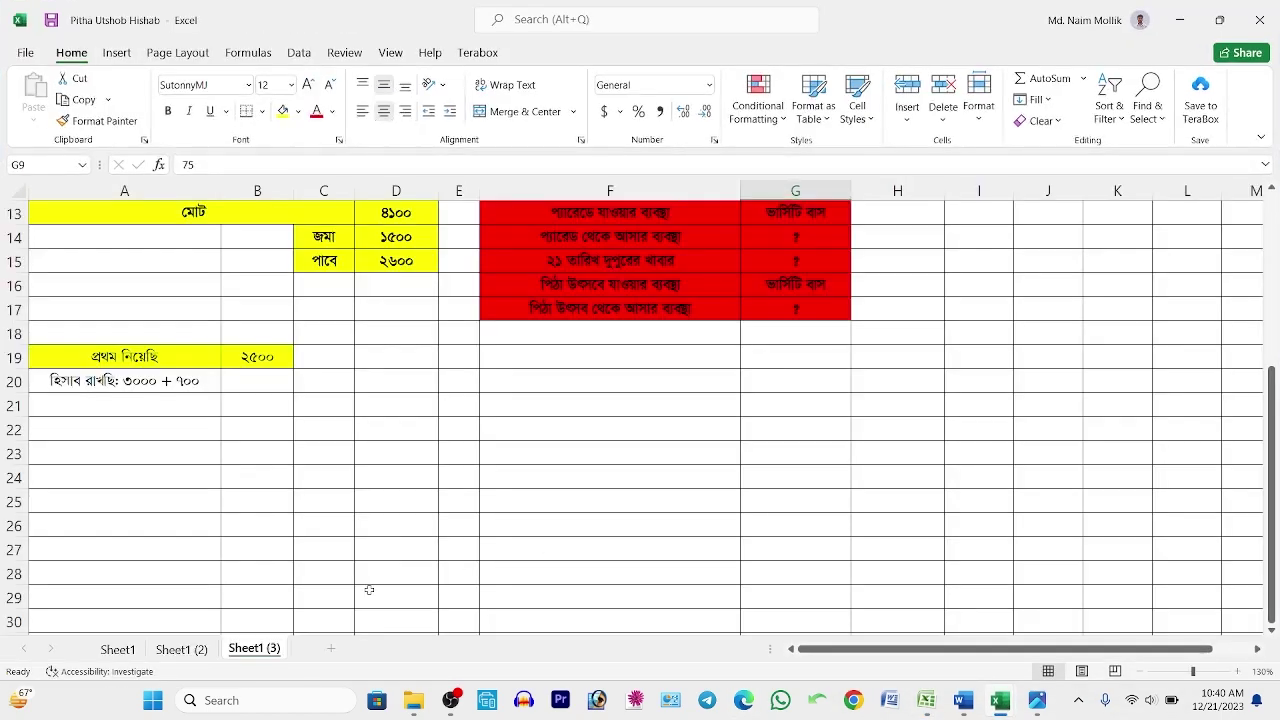
scroll(304, 450, up, 4)
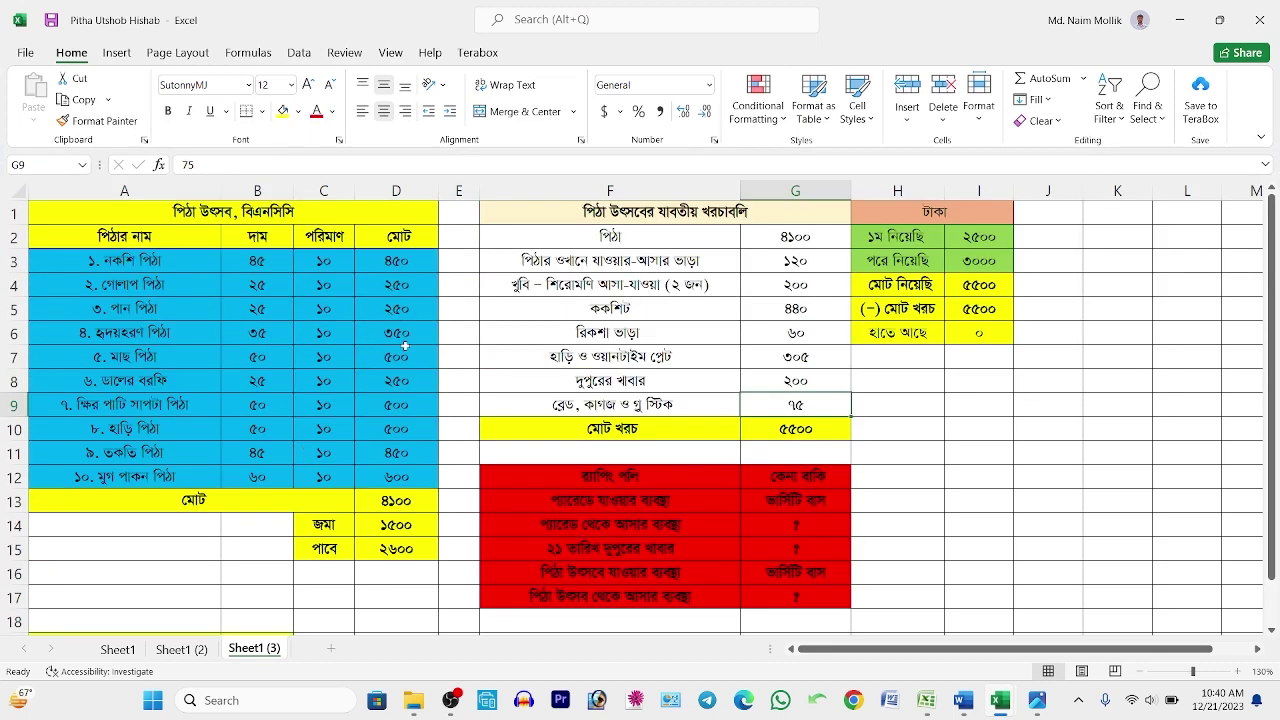
click(408, 479)
click(410, 254)
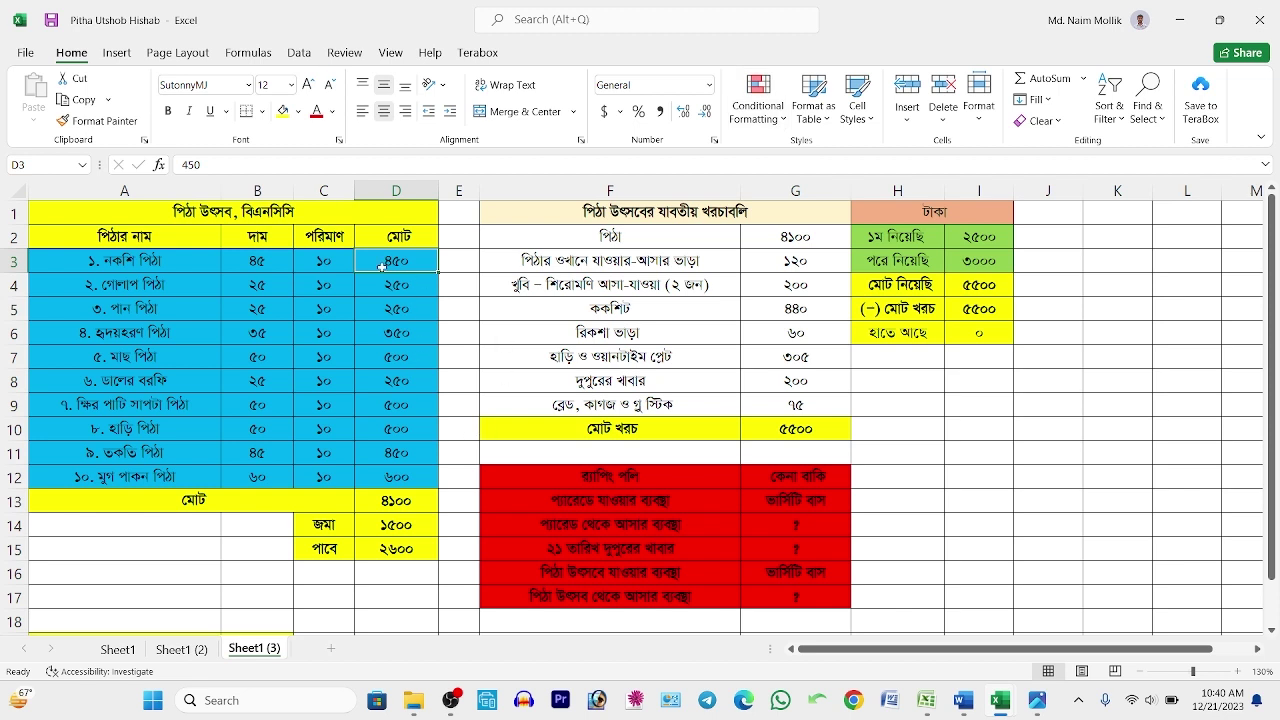
drag(386, 477, 392, 265)
drag(390, 477, 397, 265)
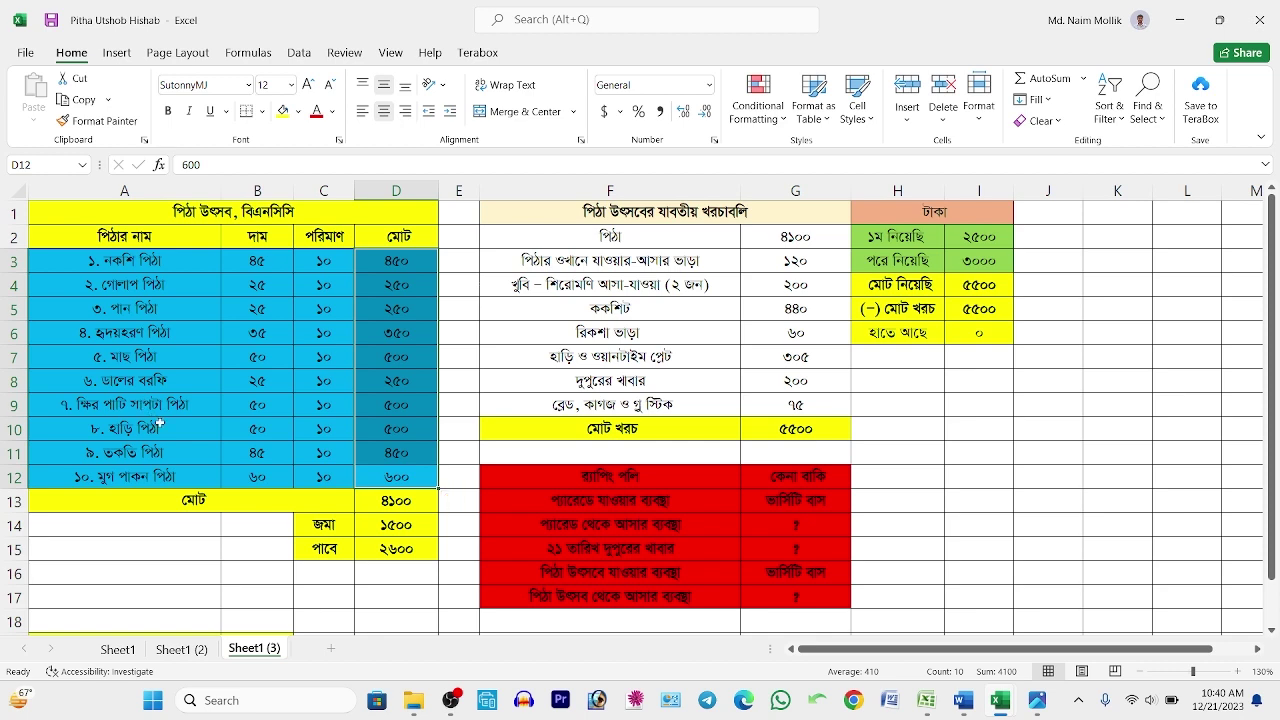
- Inspect the =SUM(D3:D12) formula in D13 that gives the 4100 total
click(412, 452)
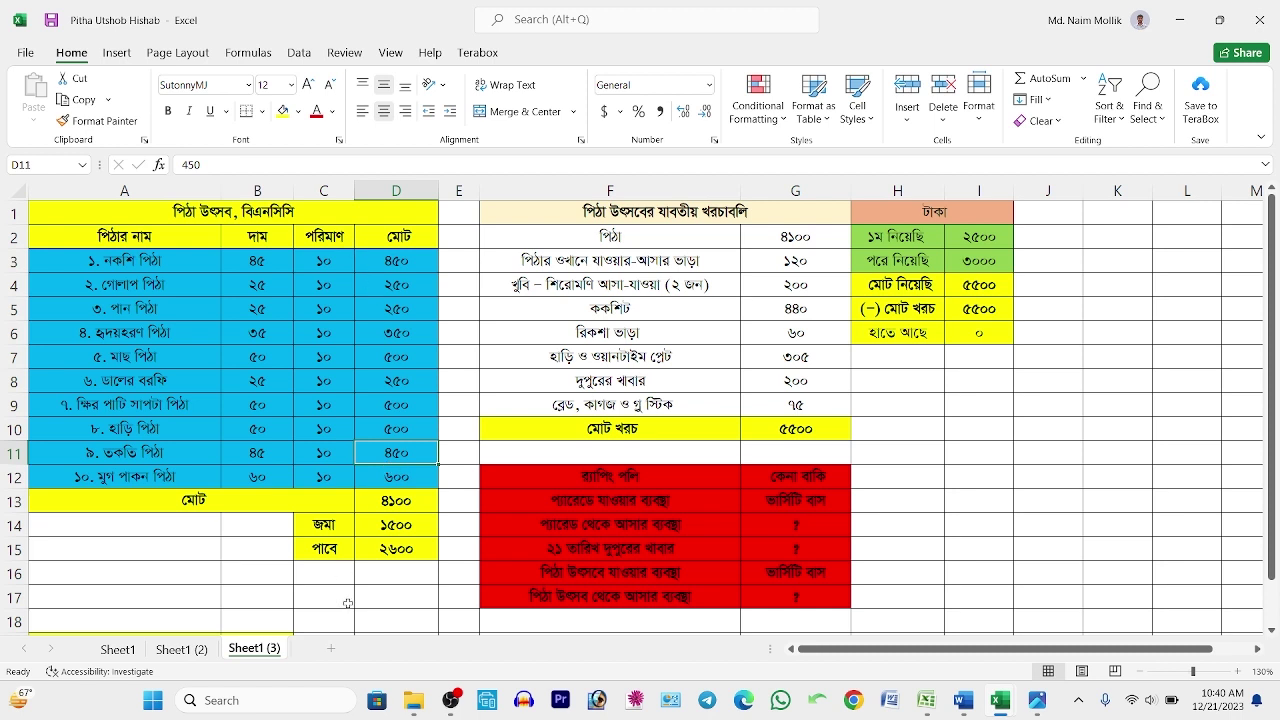
click(388, 501)
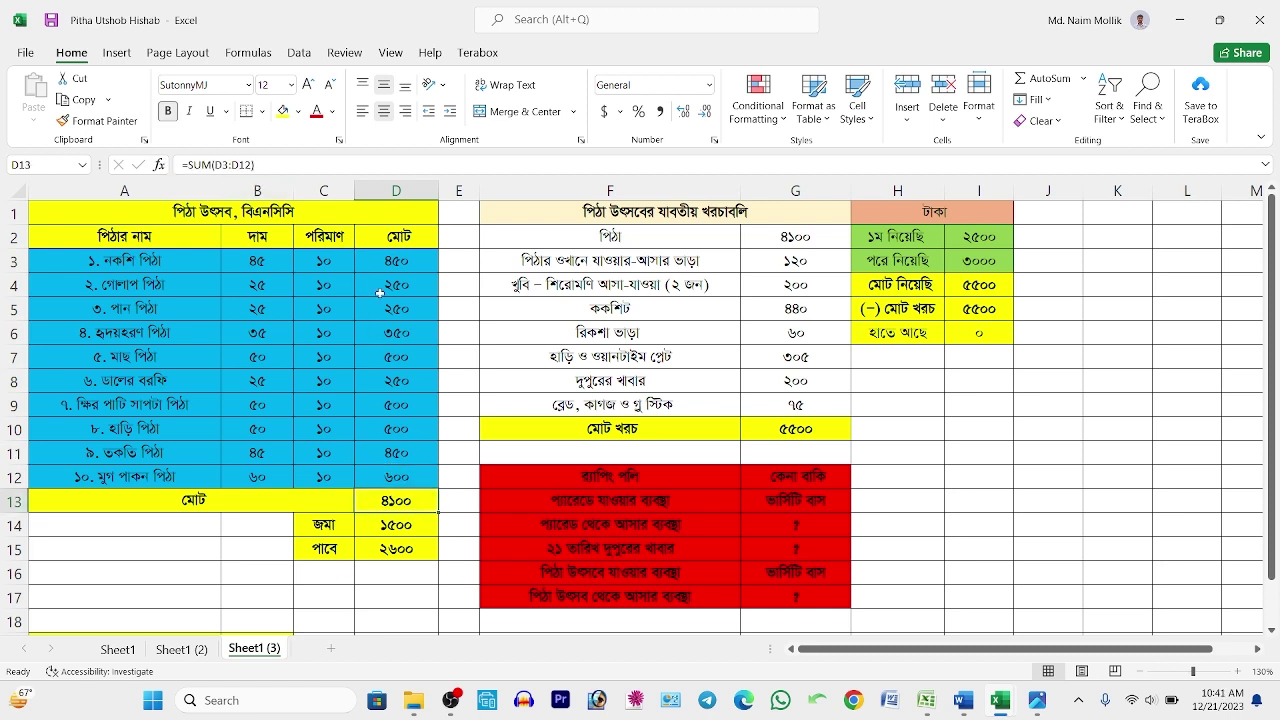
drag(412, 262, 414, 478)
click(399, 502)
click(274, 164)
drag(274, 164, 212, 164)
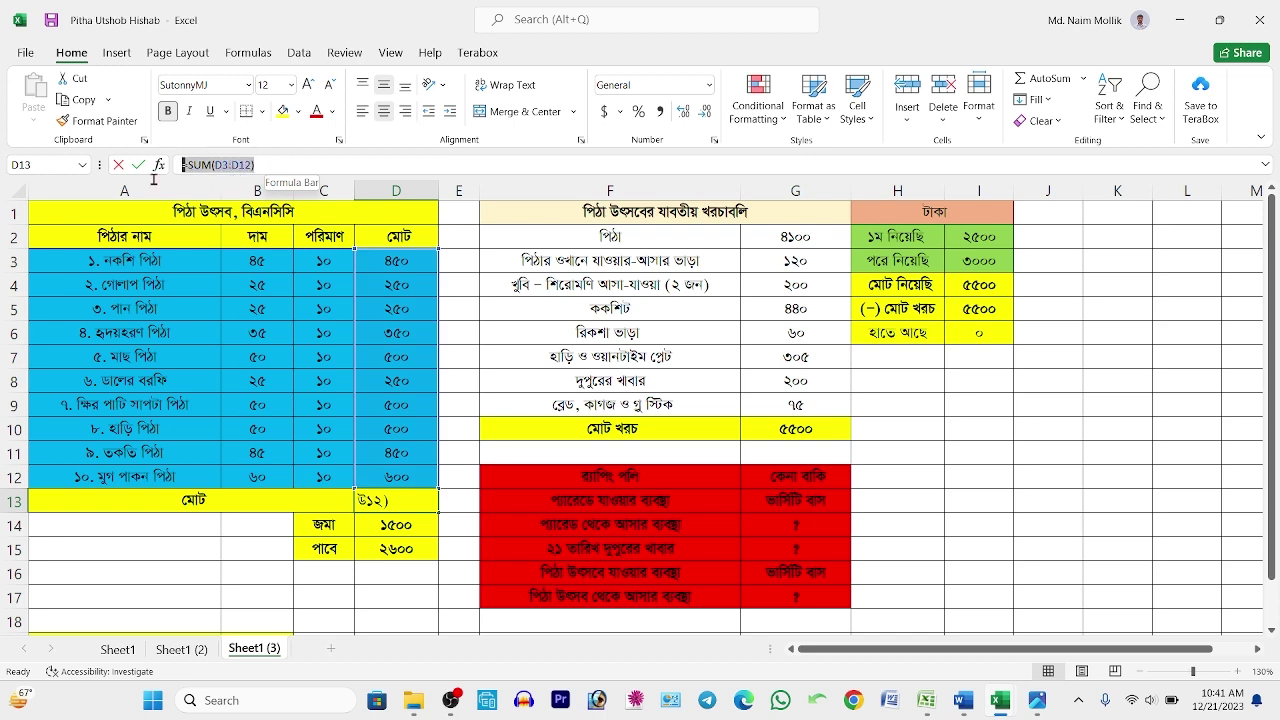
click(336, 305)
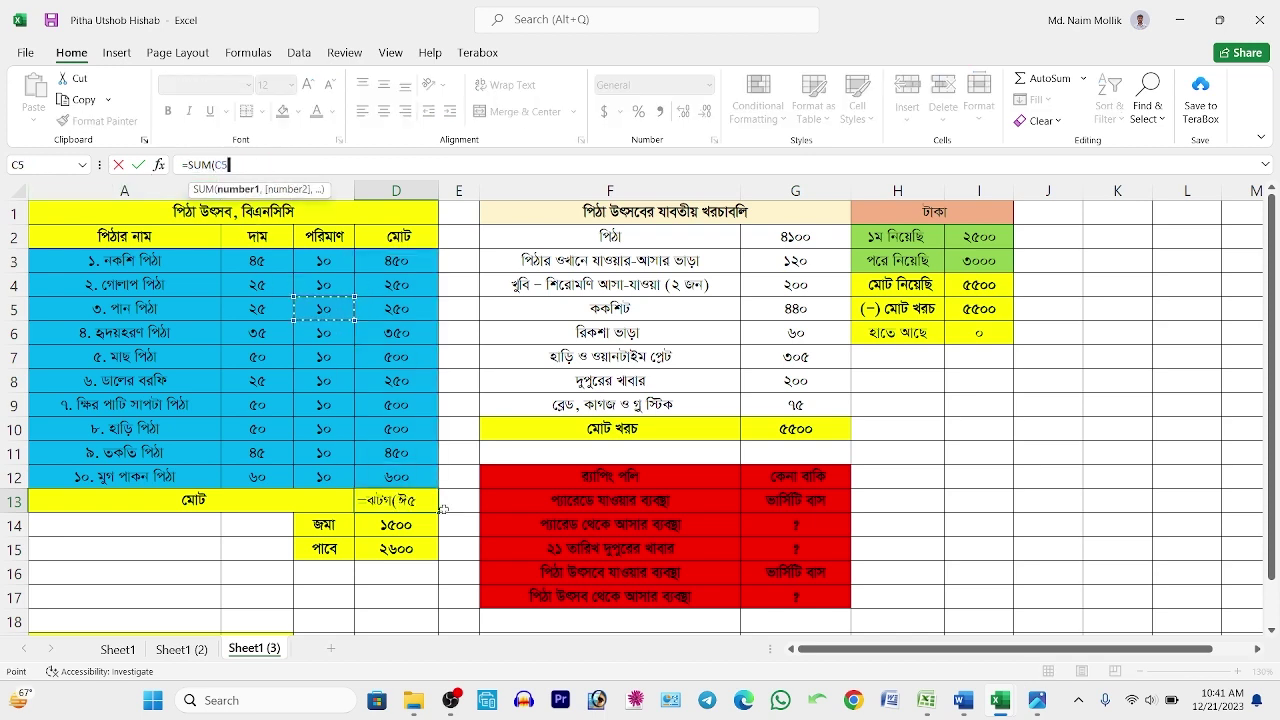
click(405, 506)
click(424, 587)
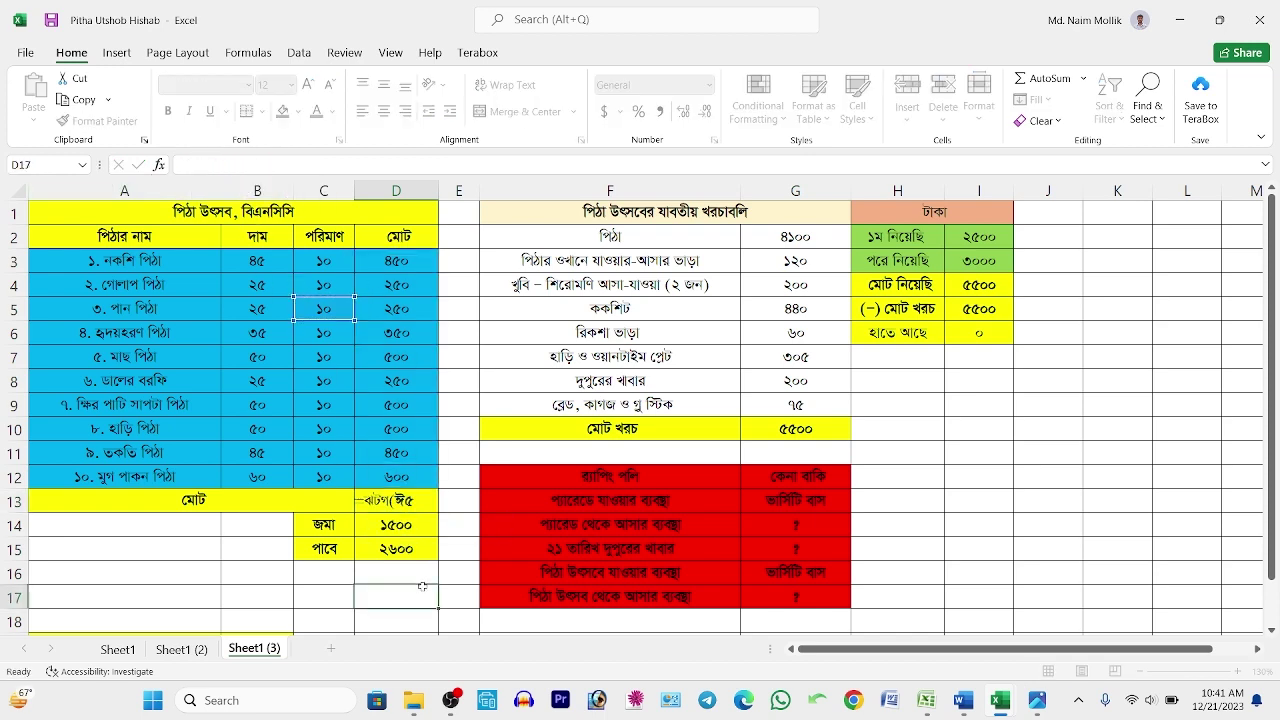
mouse_move(467, 692)
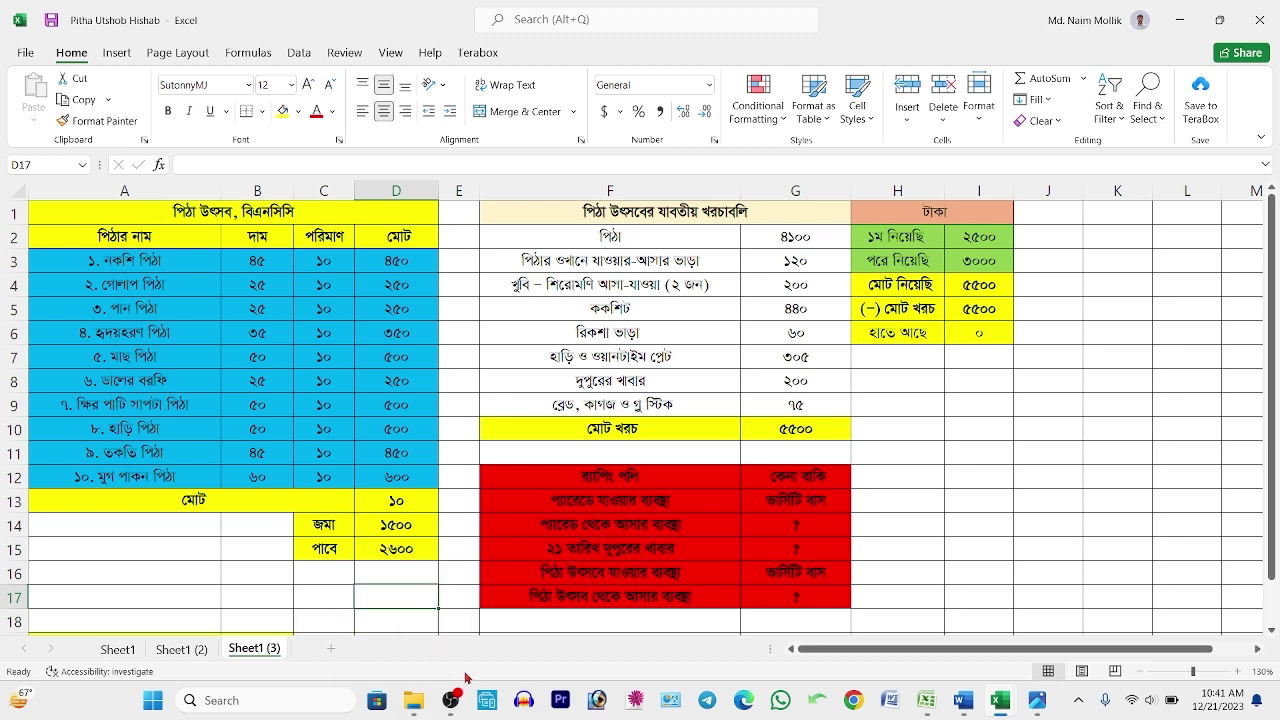
key(ctrl+z)
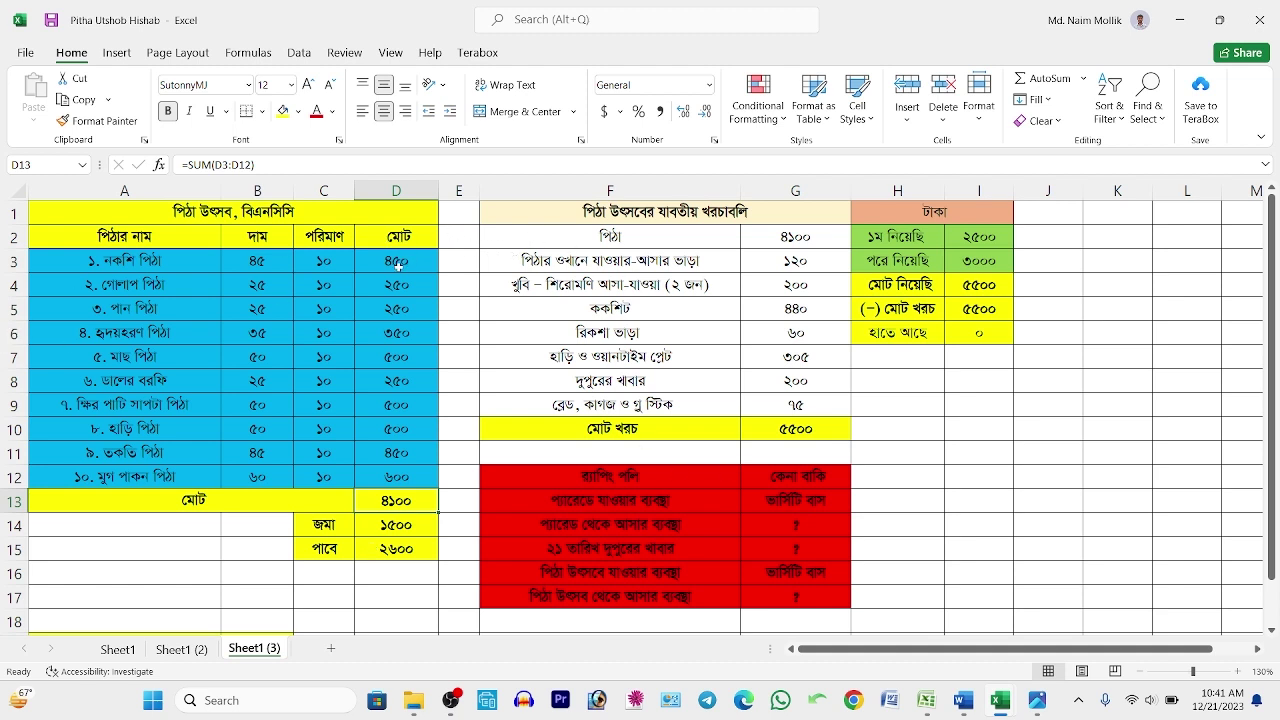
- Select the pitha rows 3–13 and totals D3:D12, then minimize the Pitha Utshob Hishab window
drag(396, 260, 402, 478)
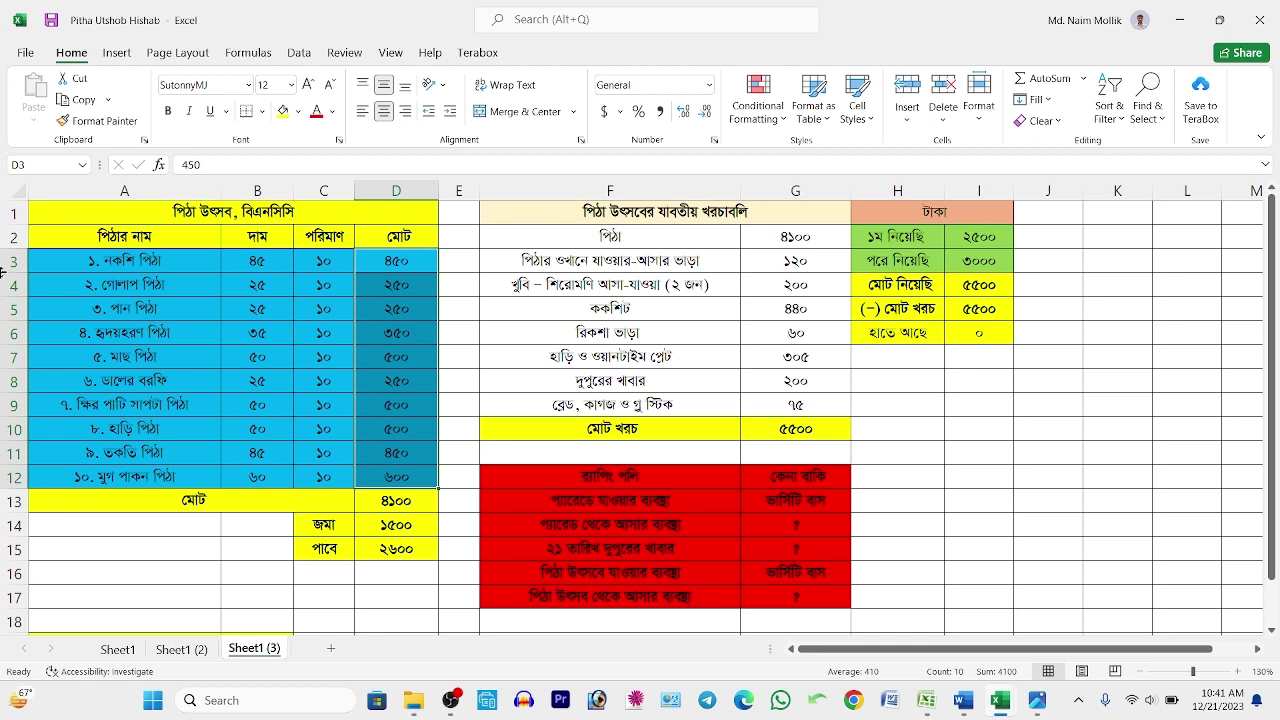
drag(12, 260, 6, 477)
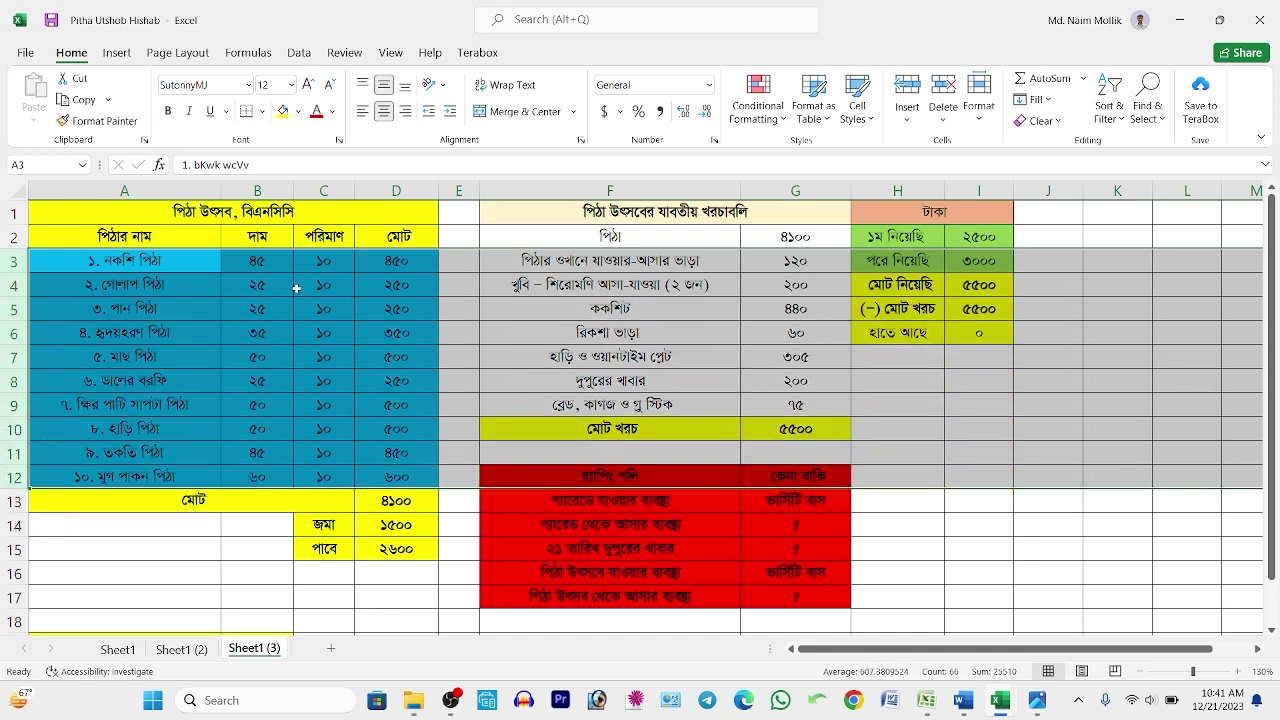
drag(395, 260, 398, 472)
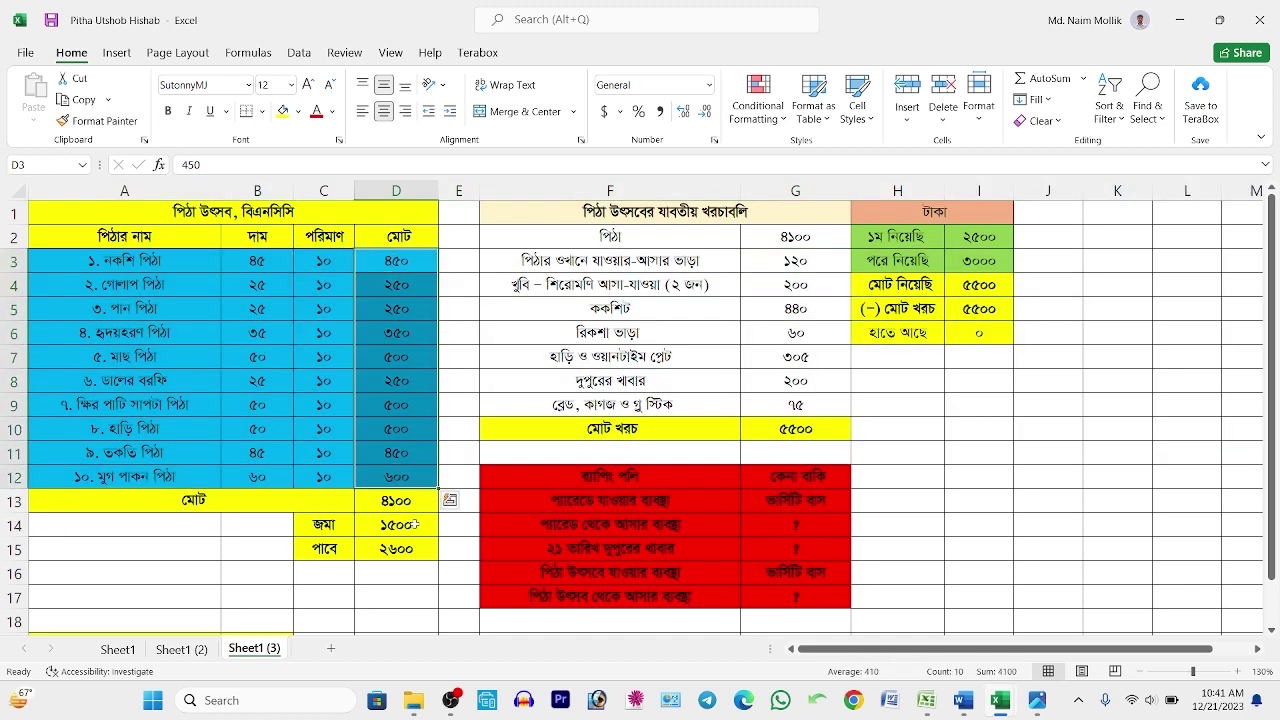
click(562, 700)
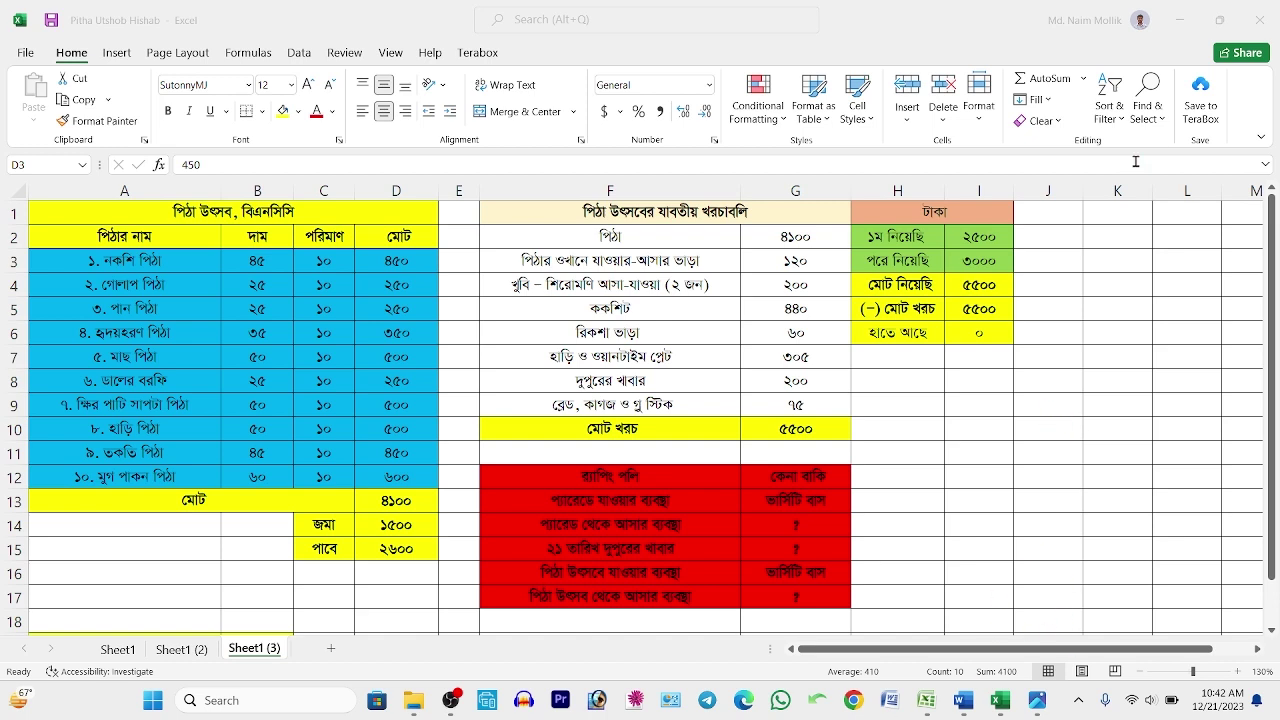
click(1180, 19)
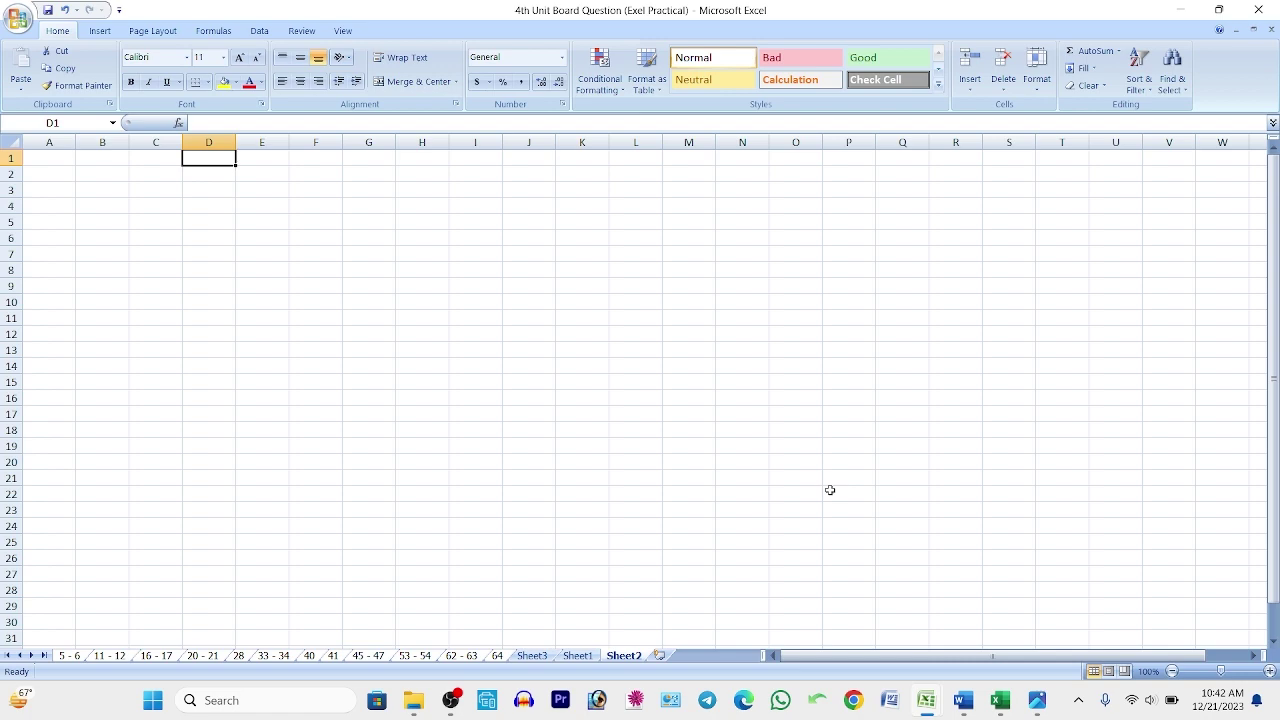
- Bring the Pitha Utshob Hishab workbook back to the front from the taskbar
click(966, 704)
mouse_move(1012, 700)
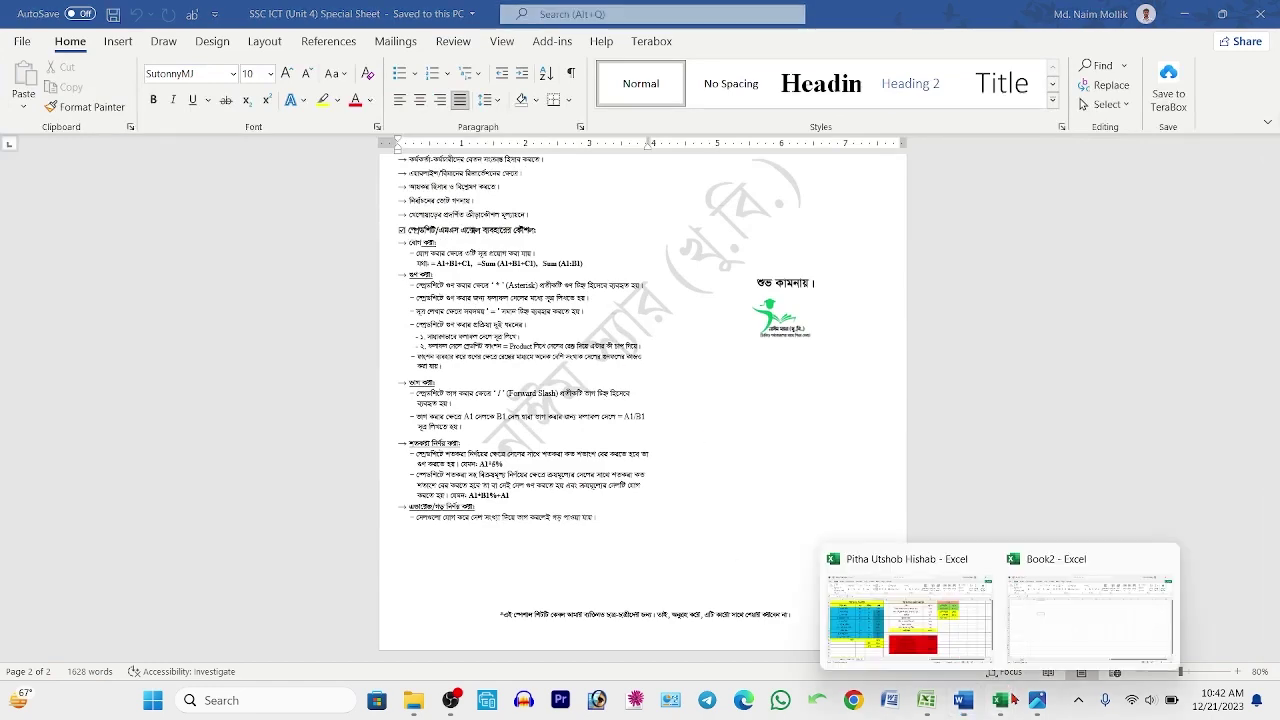
click(912, 616)
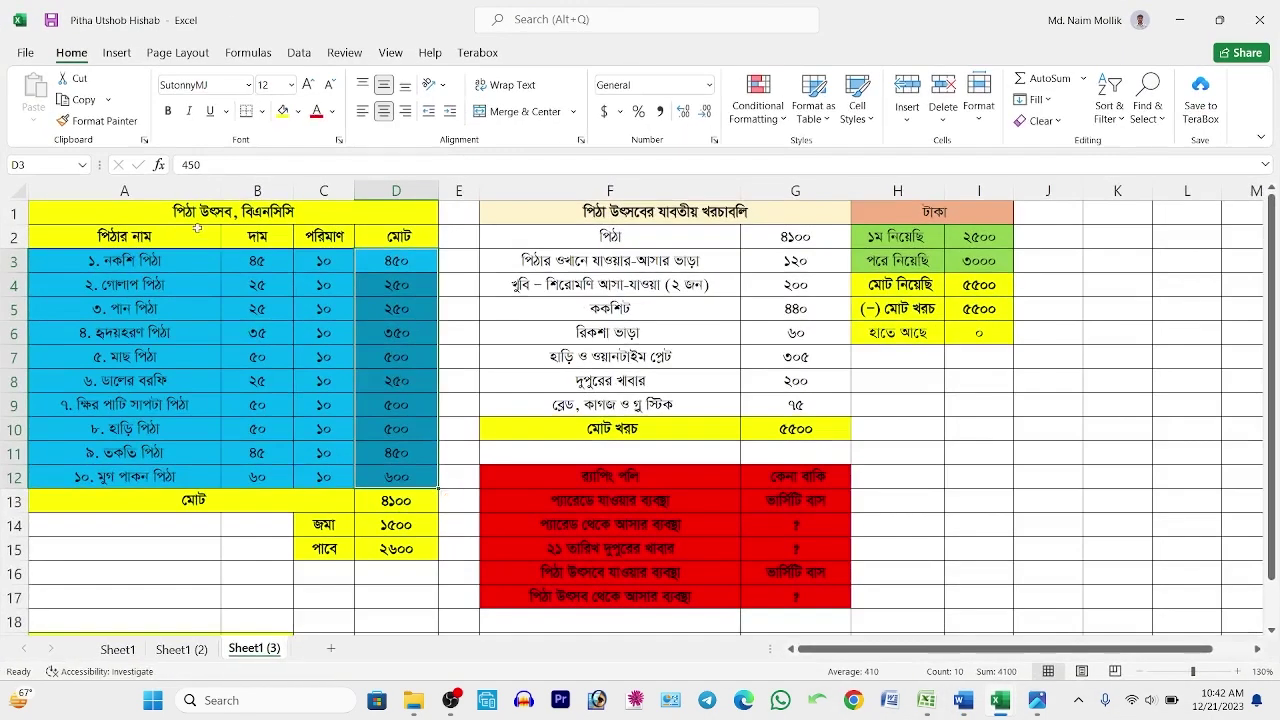
- Check the first pitha's price, quantity 10 in C3, and totals 450 in D3 and 250 in D4
click(312, 270)
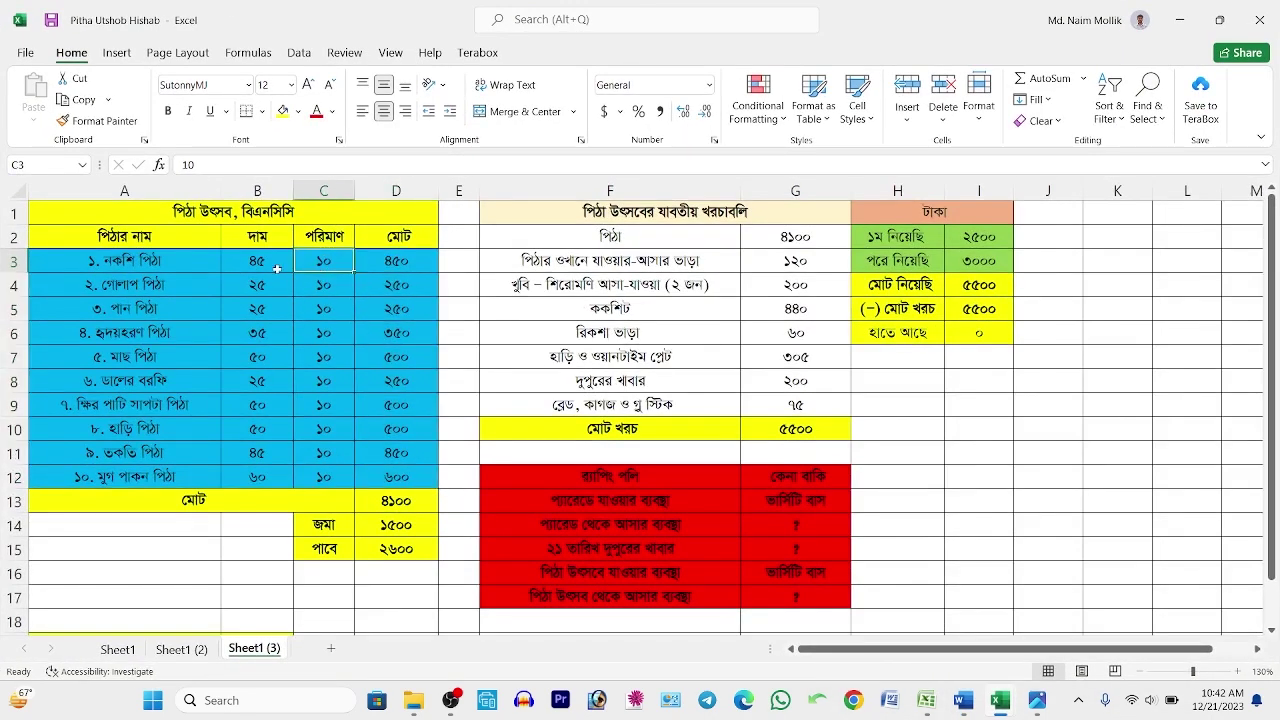
click(277, 269)
click(352, 263)
click(393, 279)
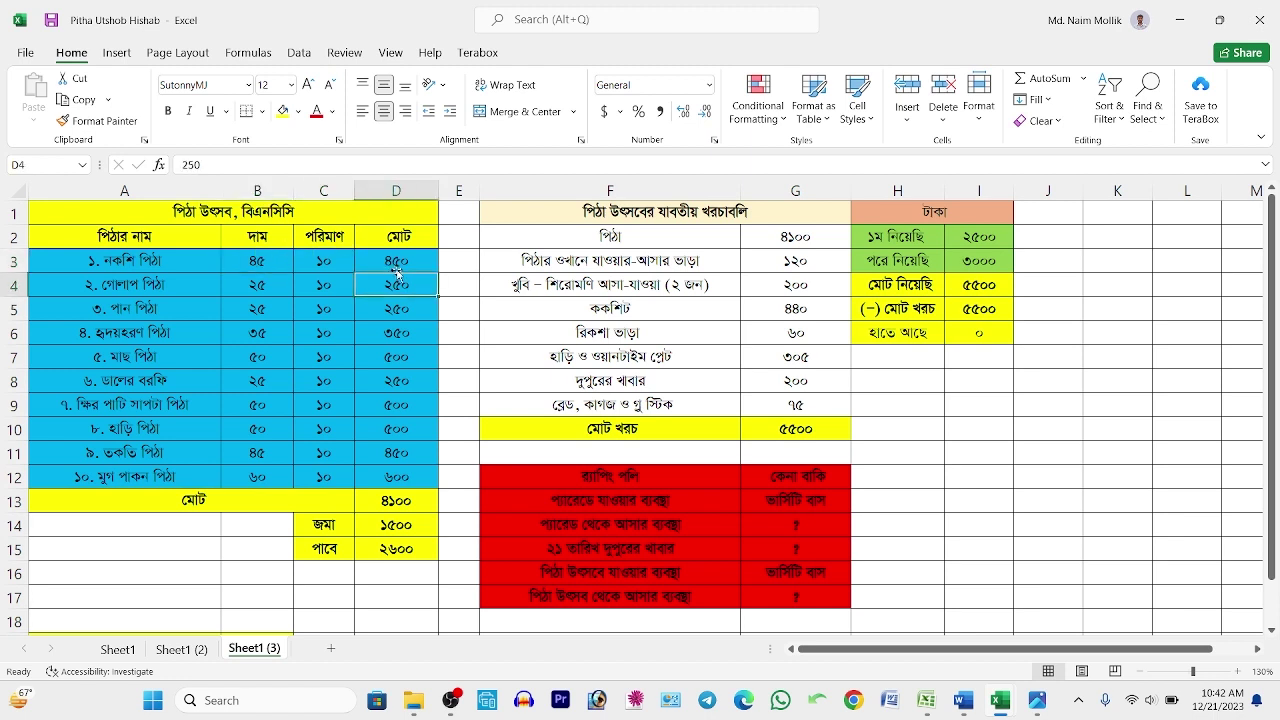
click(397, 268)
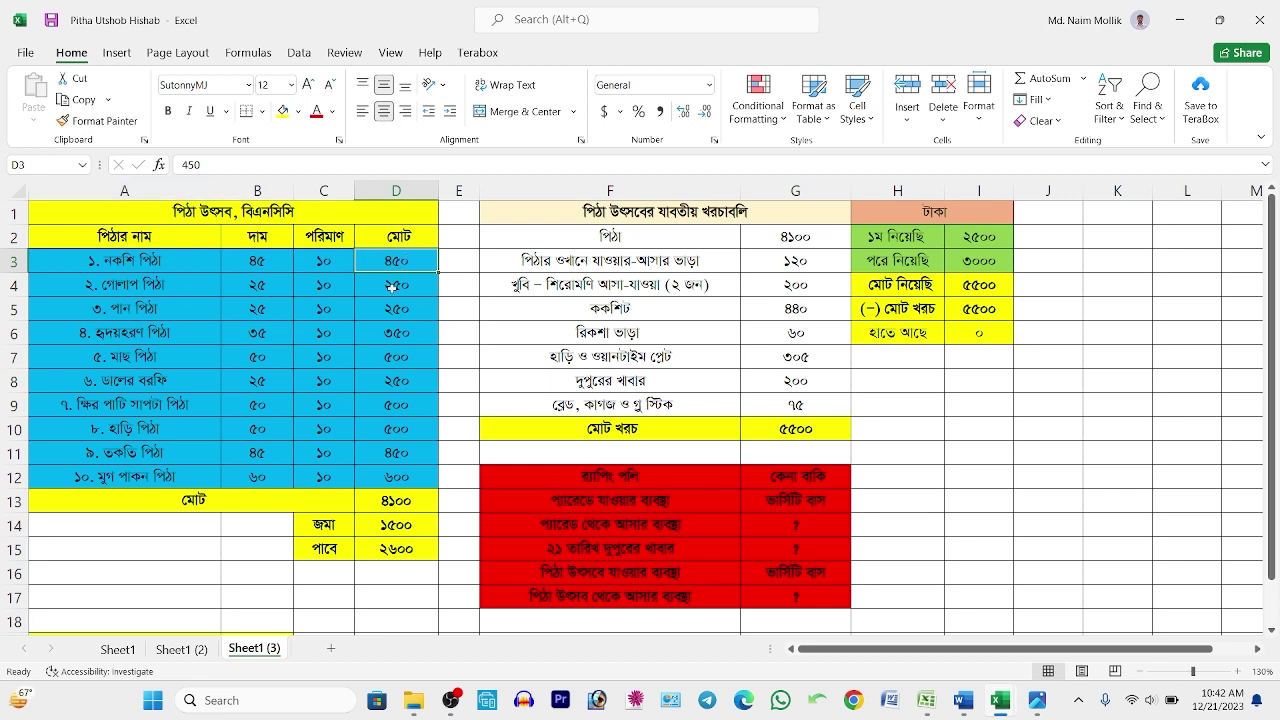
click(316, 272)
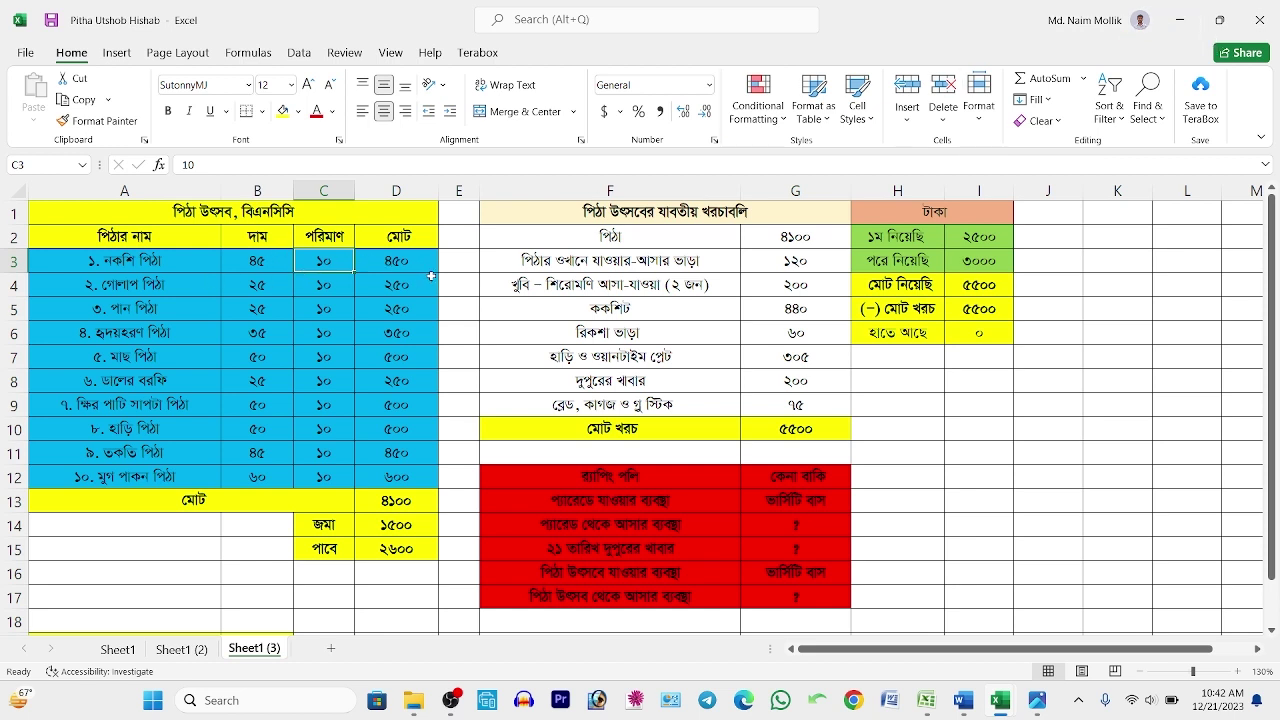
- Minimize the Pitha Utshob Hishab workbook and the Word special sheet to reveal the board-question workbook
click(1181, 17)
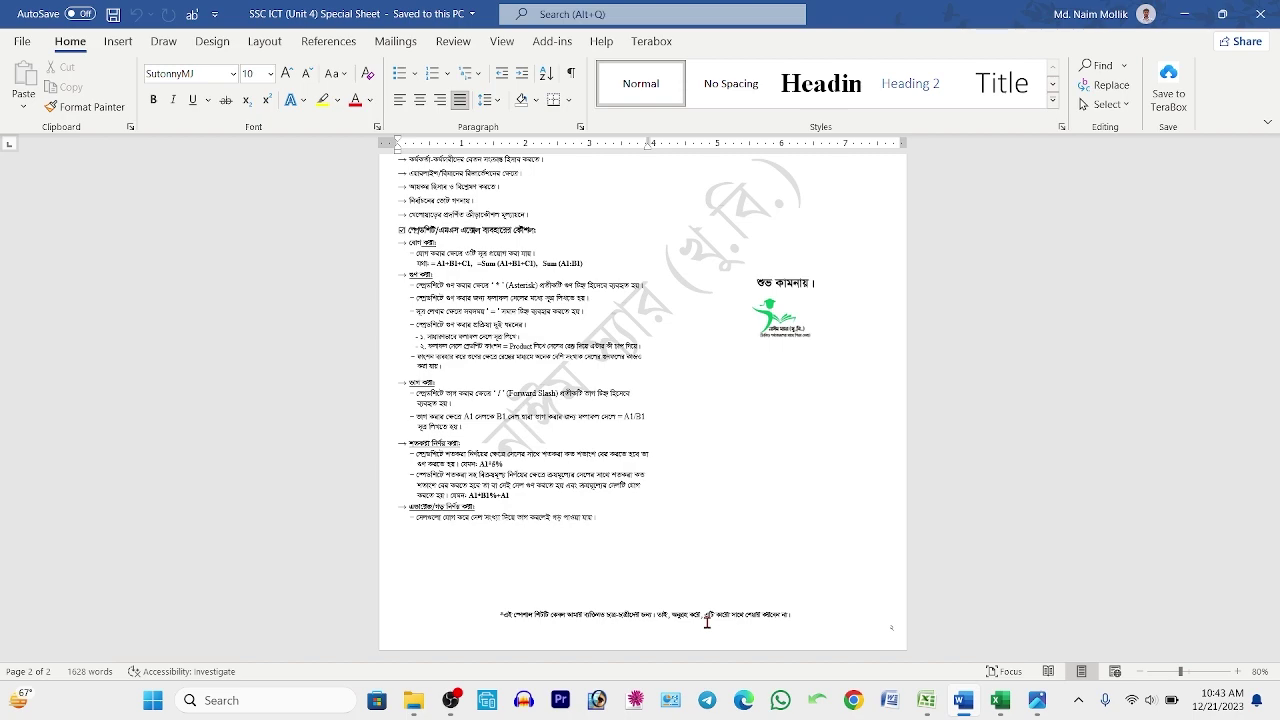
click(1184, 14)
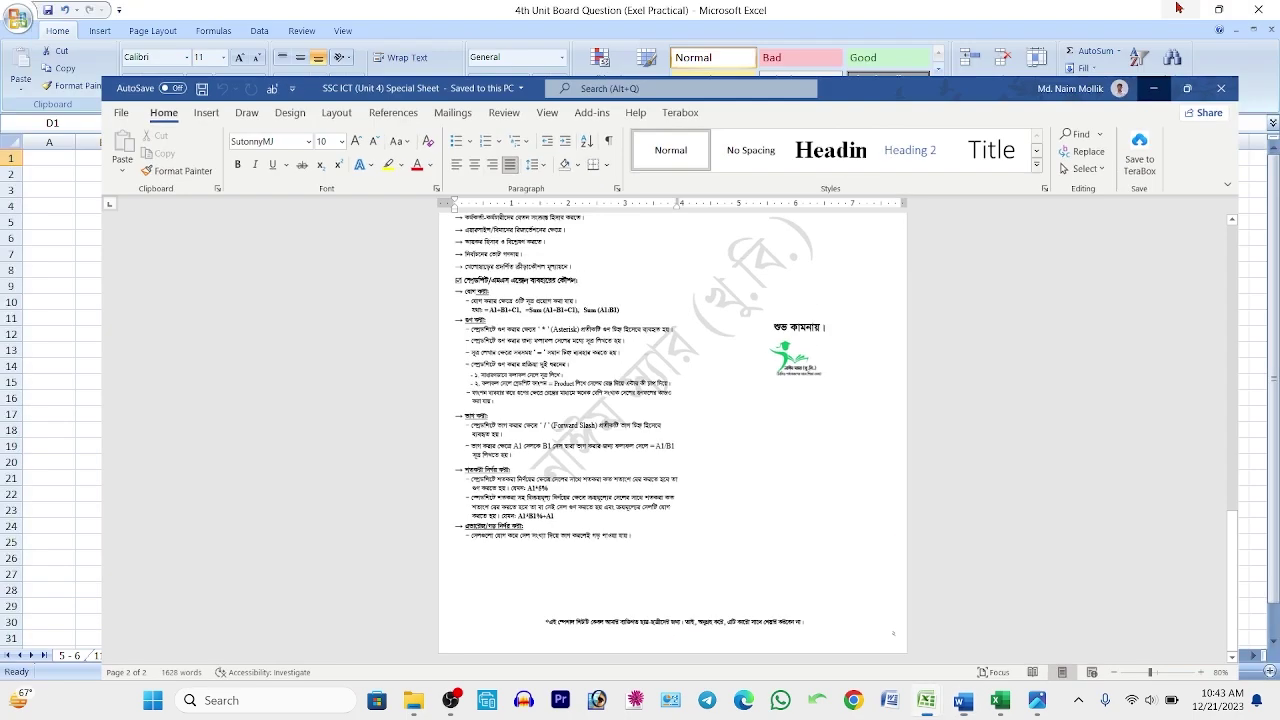
mouse_move(930, 690)
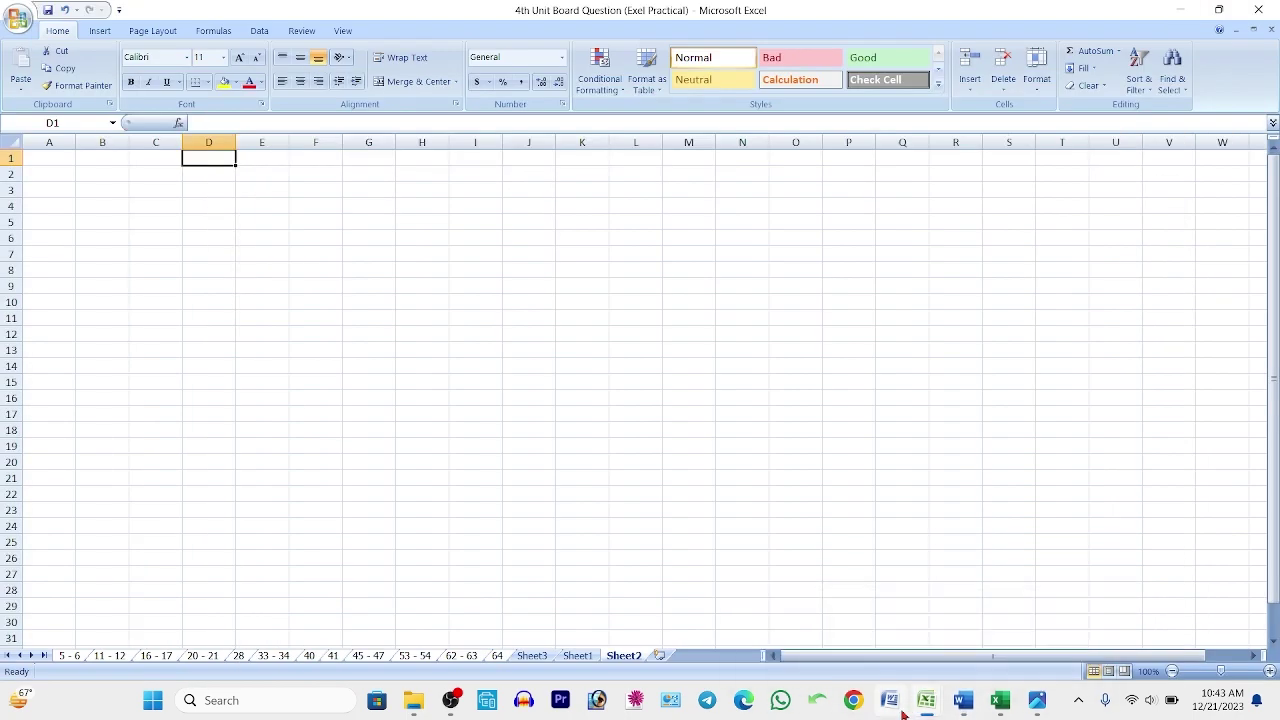
- View the 5 - 6 and 11 - 12 sheets, ending on the 16 - 17 purchase-cost sheet
click(994, 623)
click(69, 656)
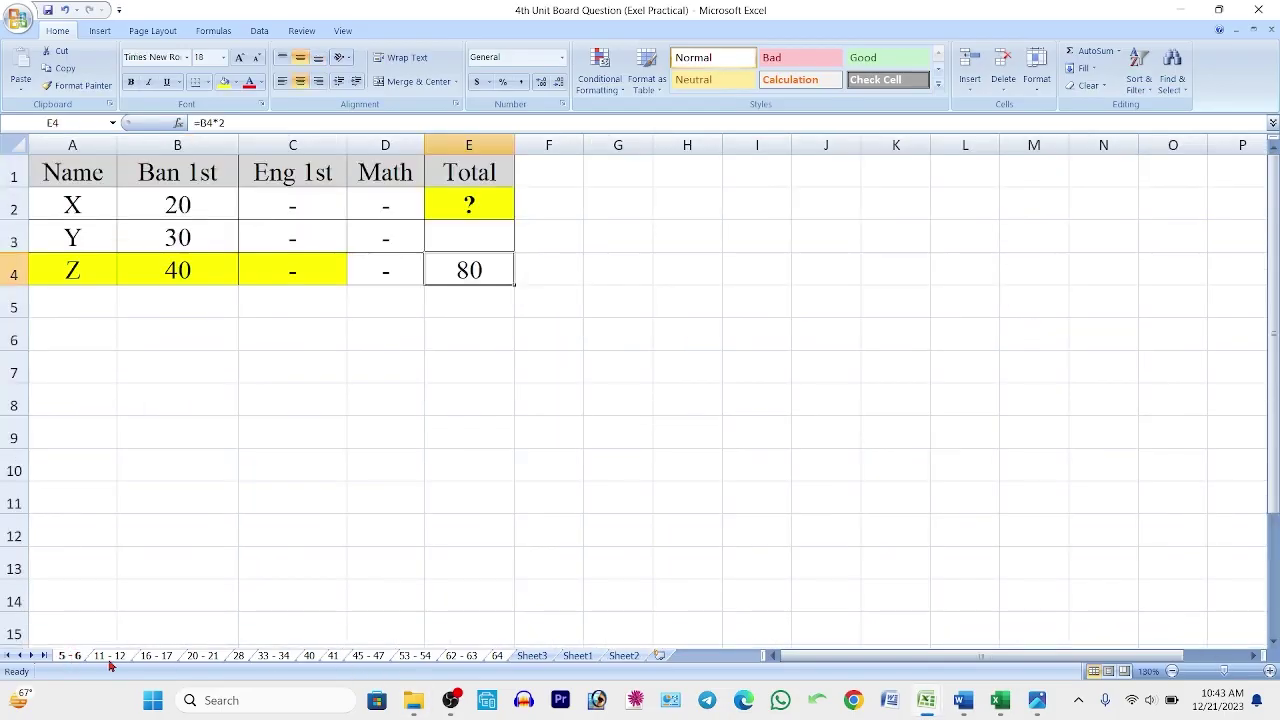
click(111, 656)
click(120, 645)
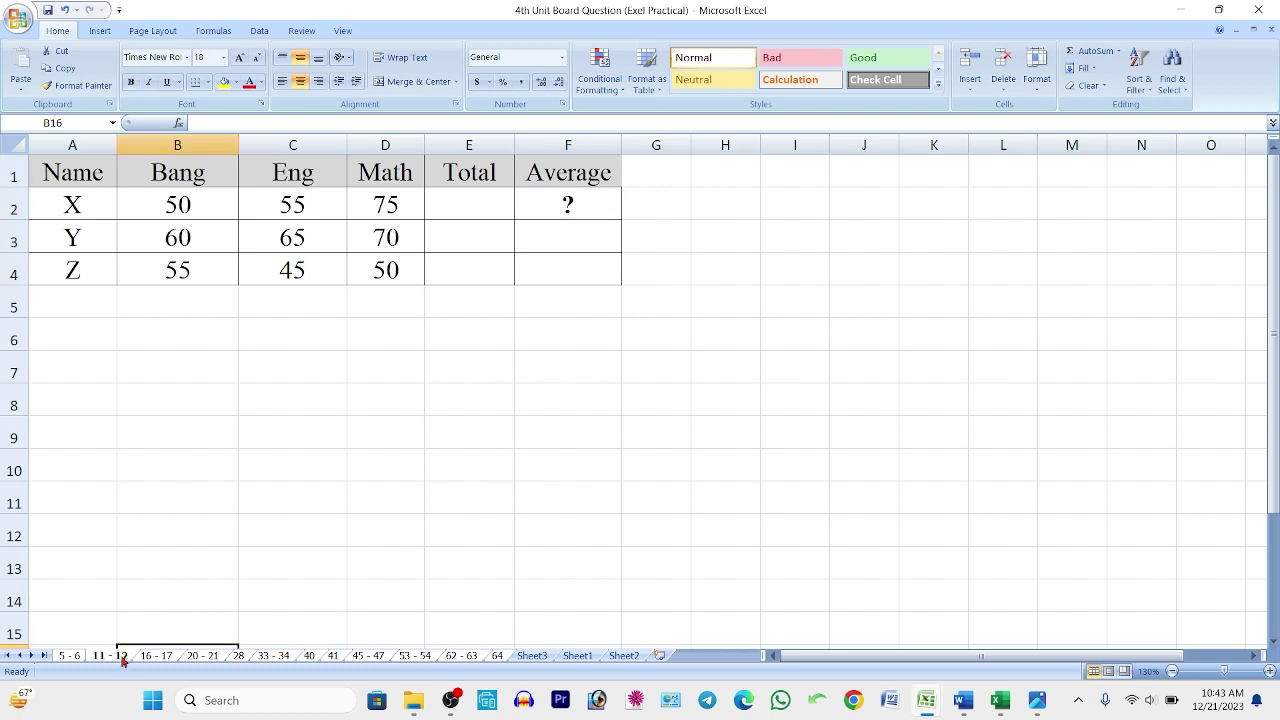
click(150, 656)
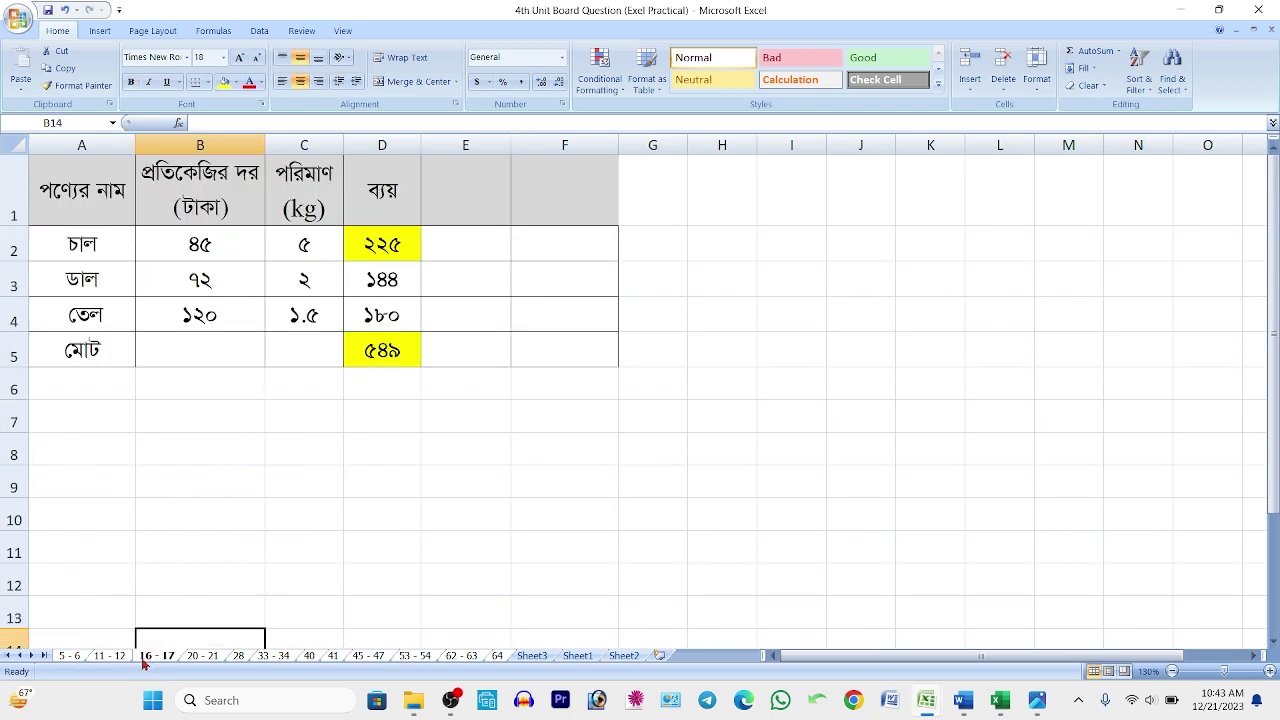
click(118, 656)
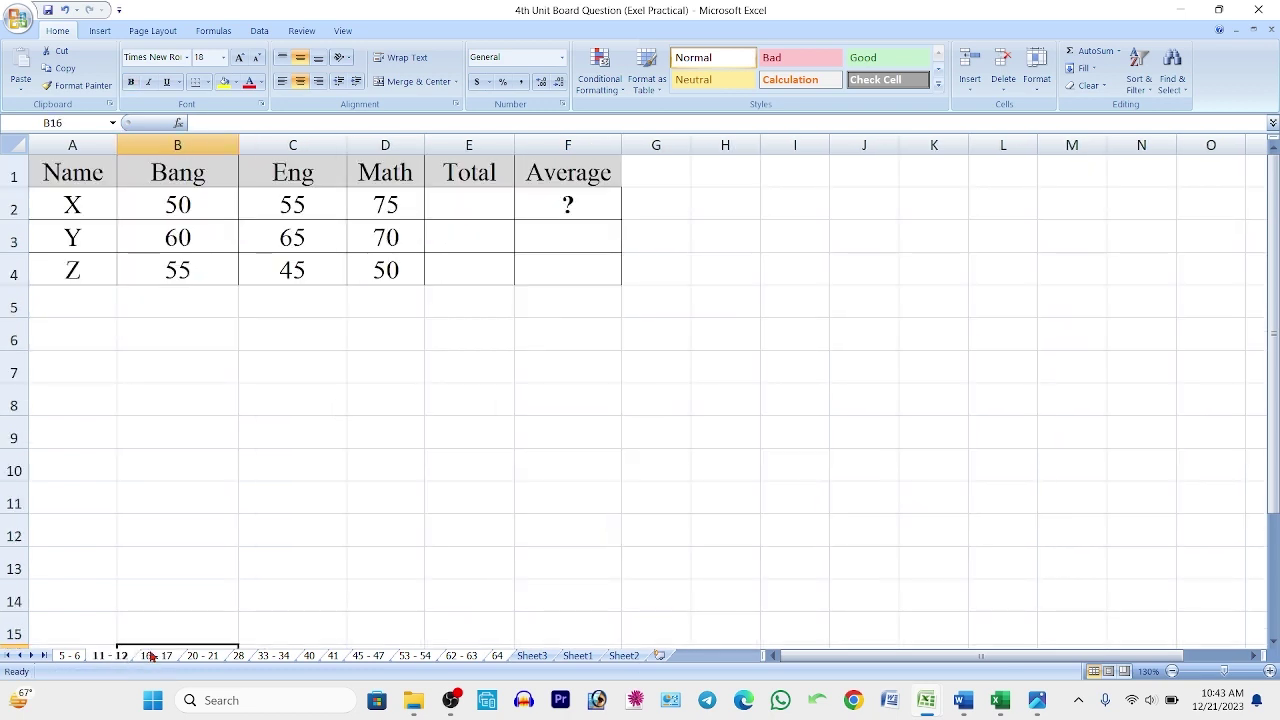
click(155, 656)
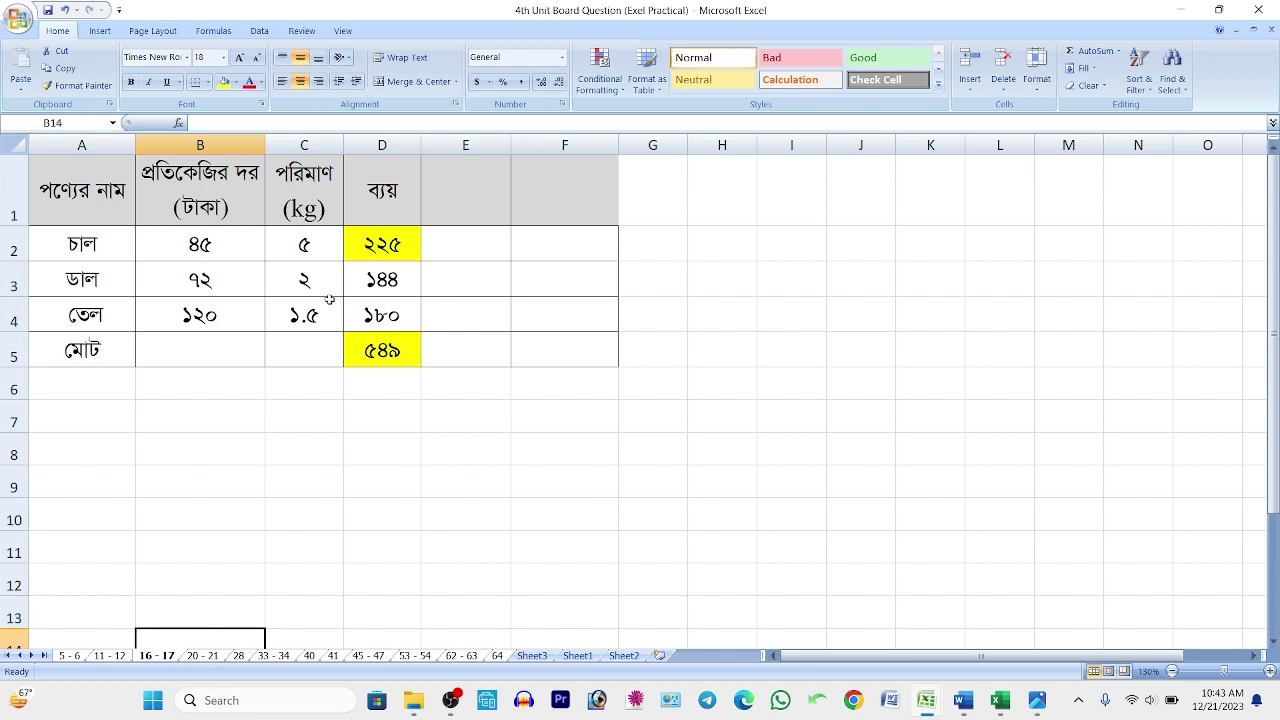
click(217, 254)
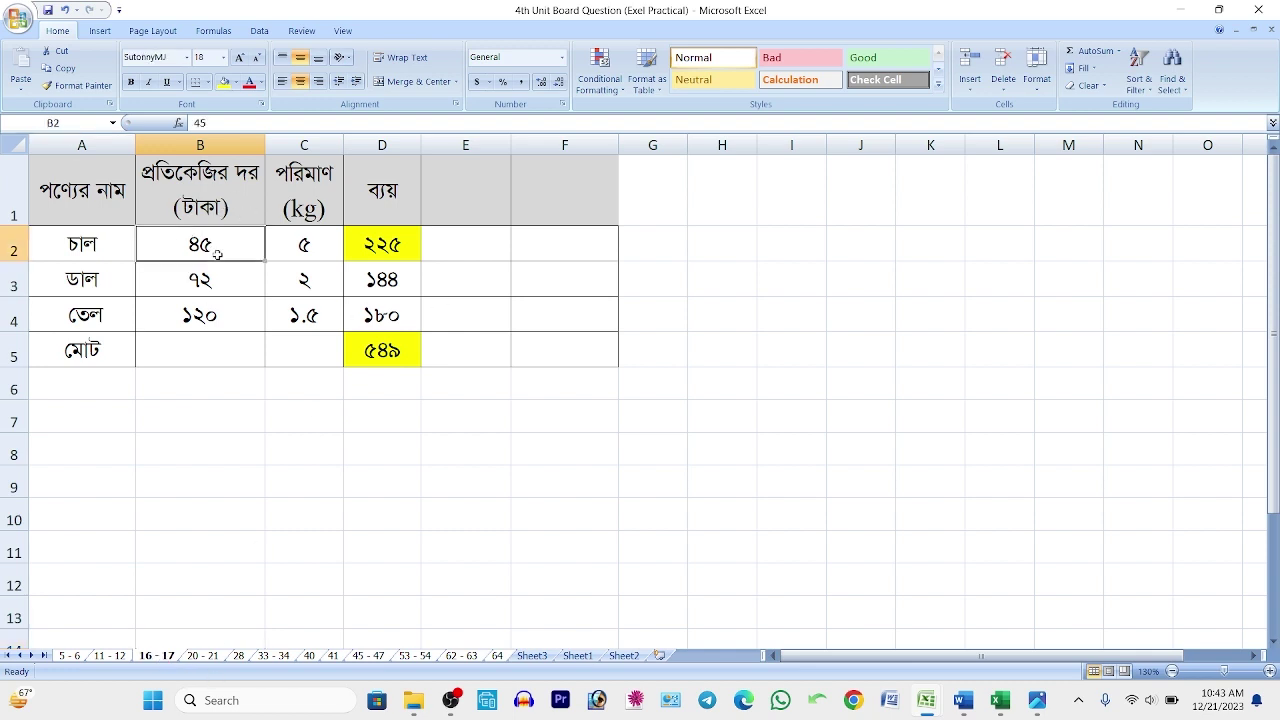
click(316, 250)
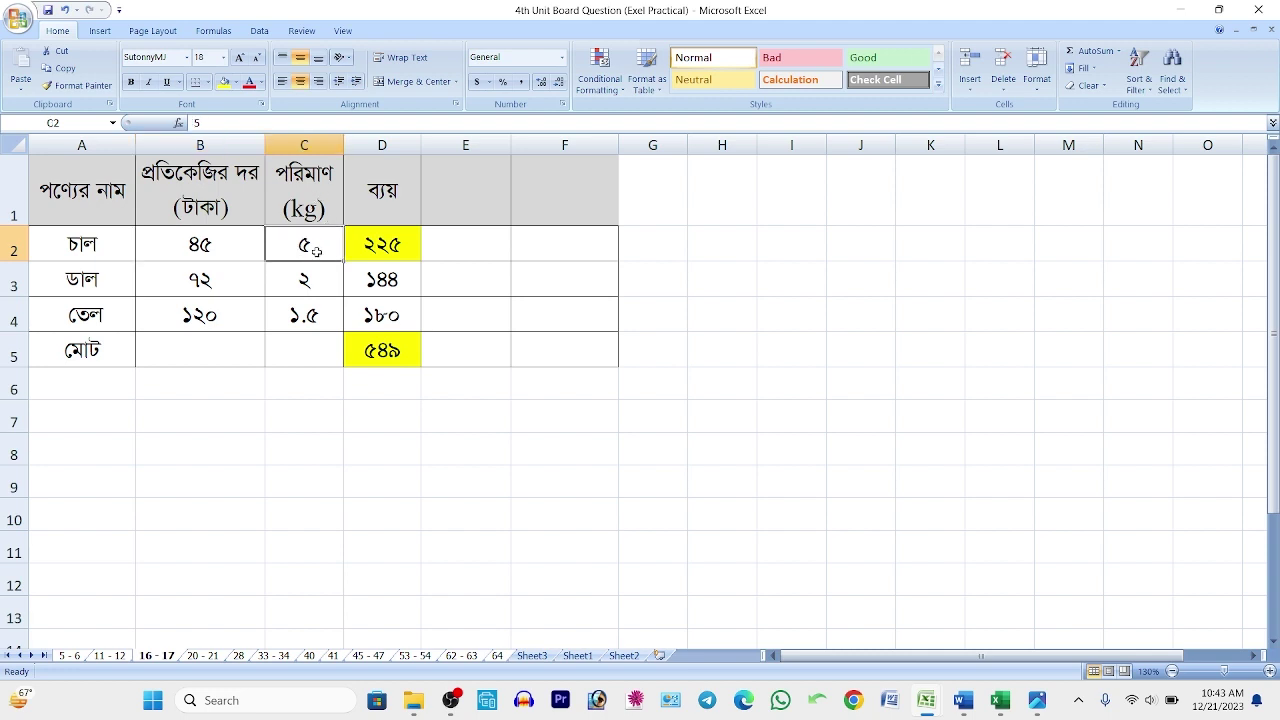
click(358, 246)
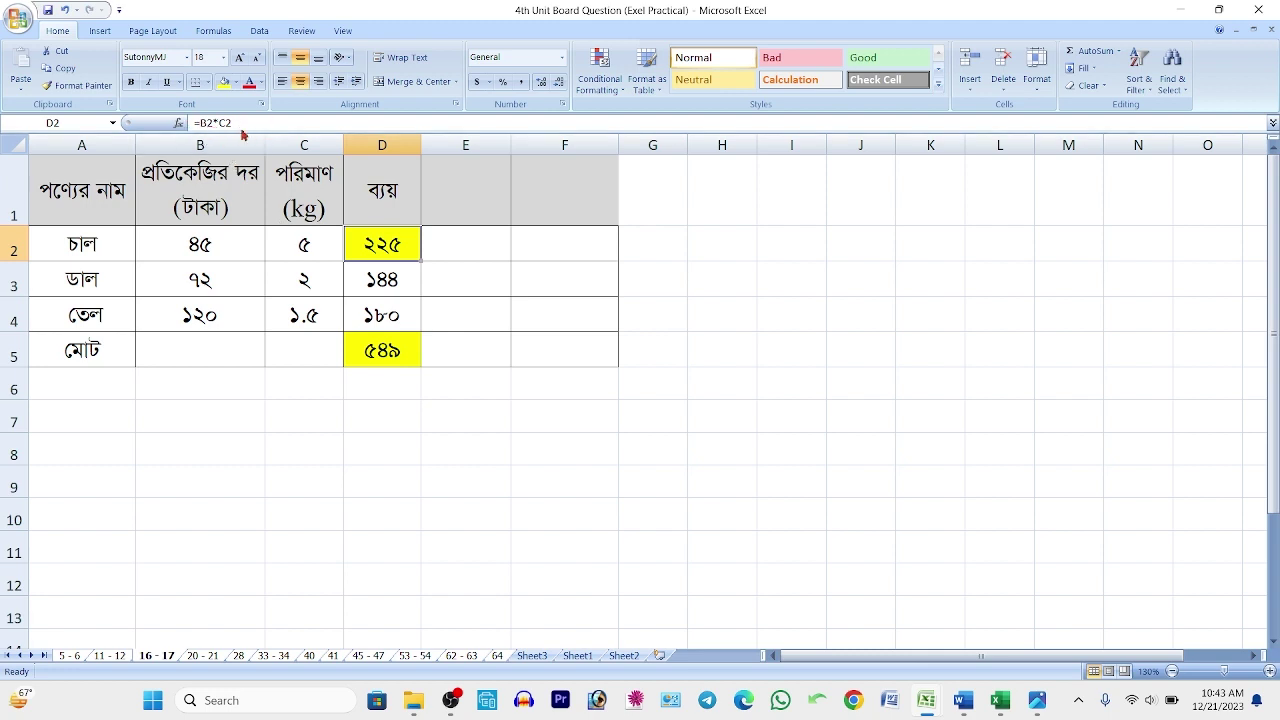
drag(240, 123, 172, 124)
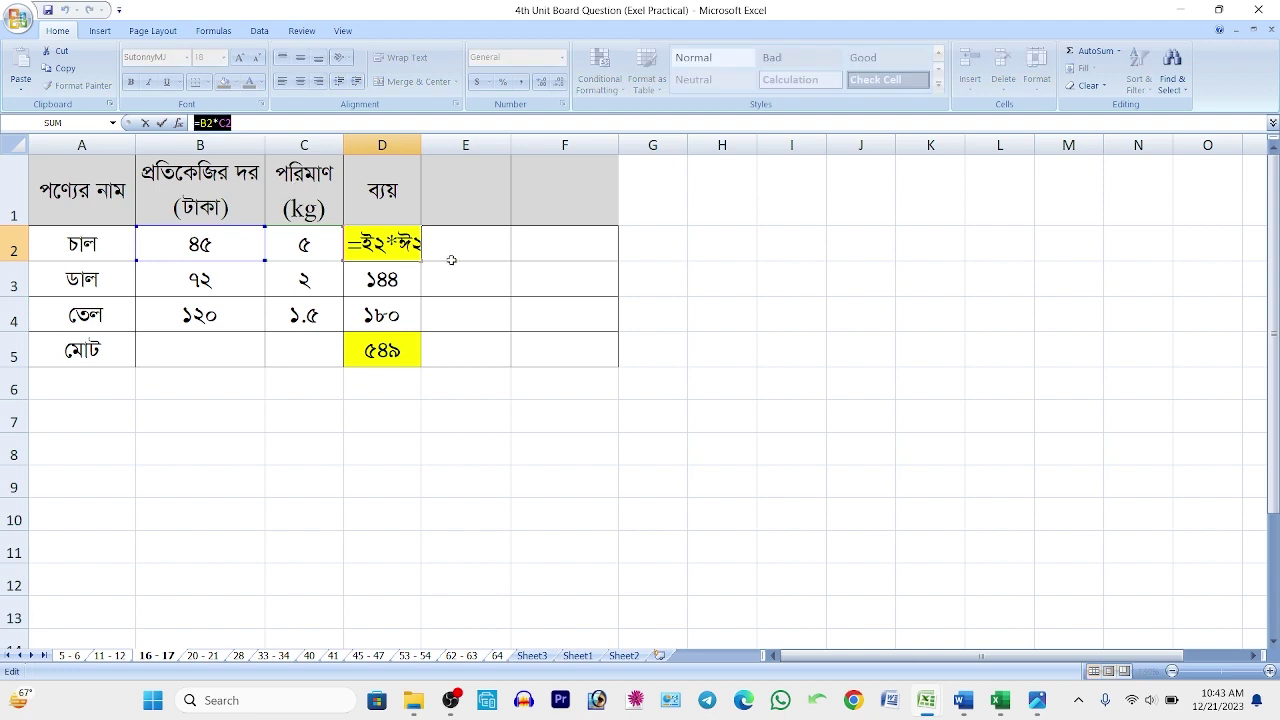
click(841, 402)
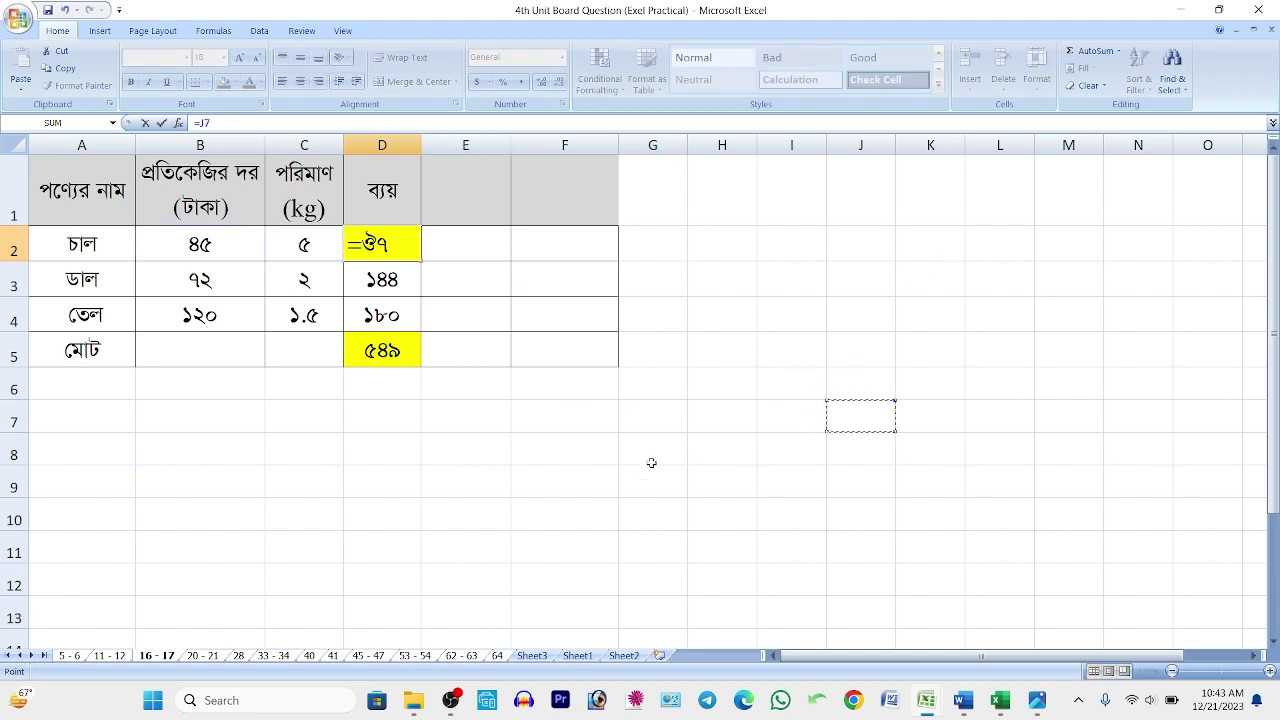
key(ctrl+z)
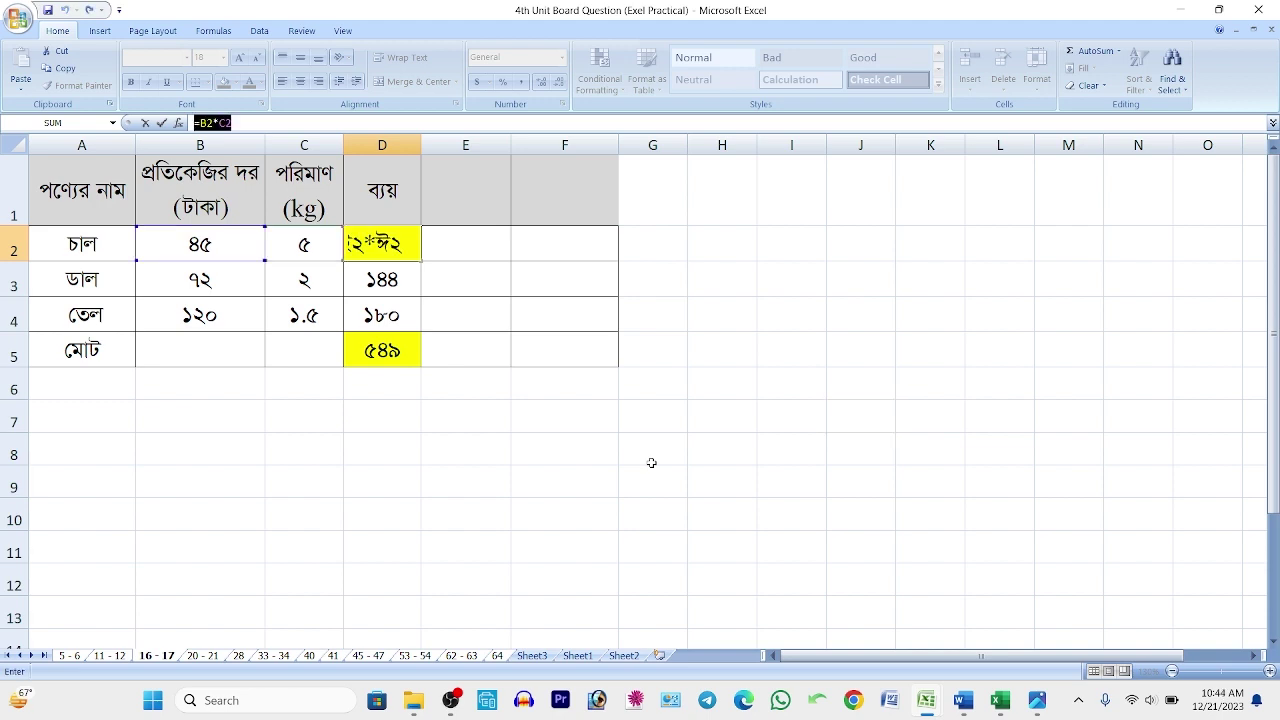
drag(688, 394, 677, 400)
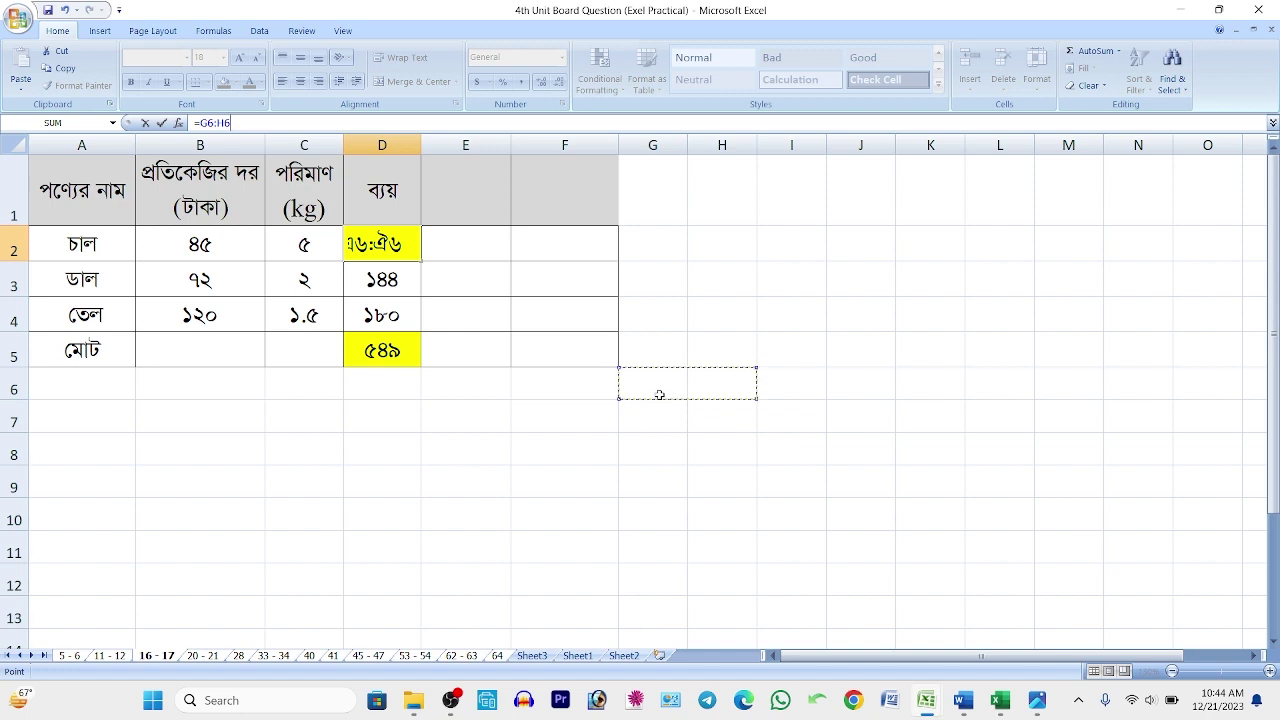
key(BackSpace)
key(BackSpace)
key(BackSpace)
text(:H6)
key(BackSpace)
key(BackSpace)
key(BackSpace)
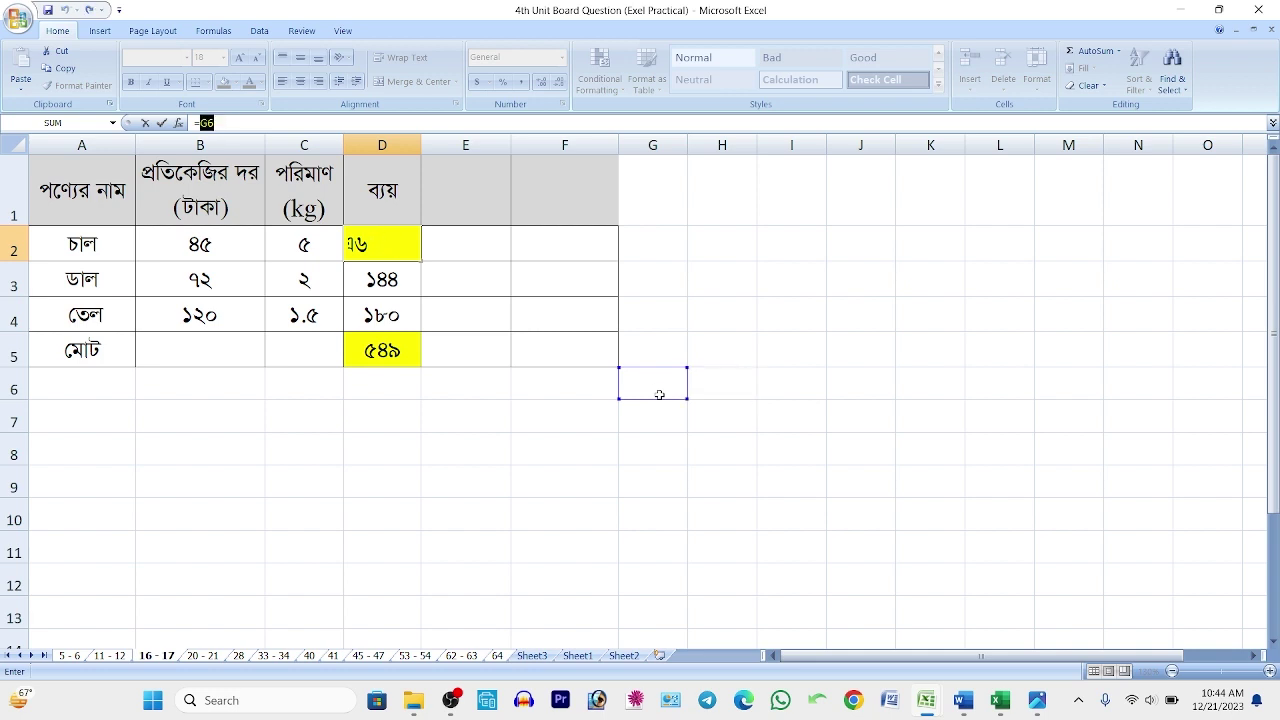
text(:H6)
key(BackSpace)
key(BackSpace)
key(BackSpace)
text(:H6)
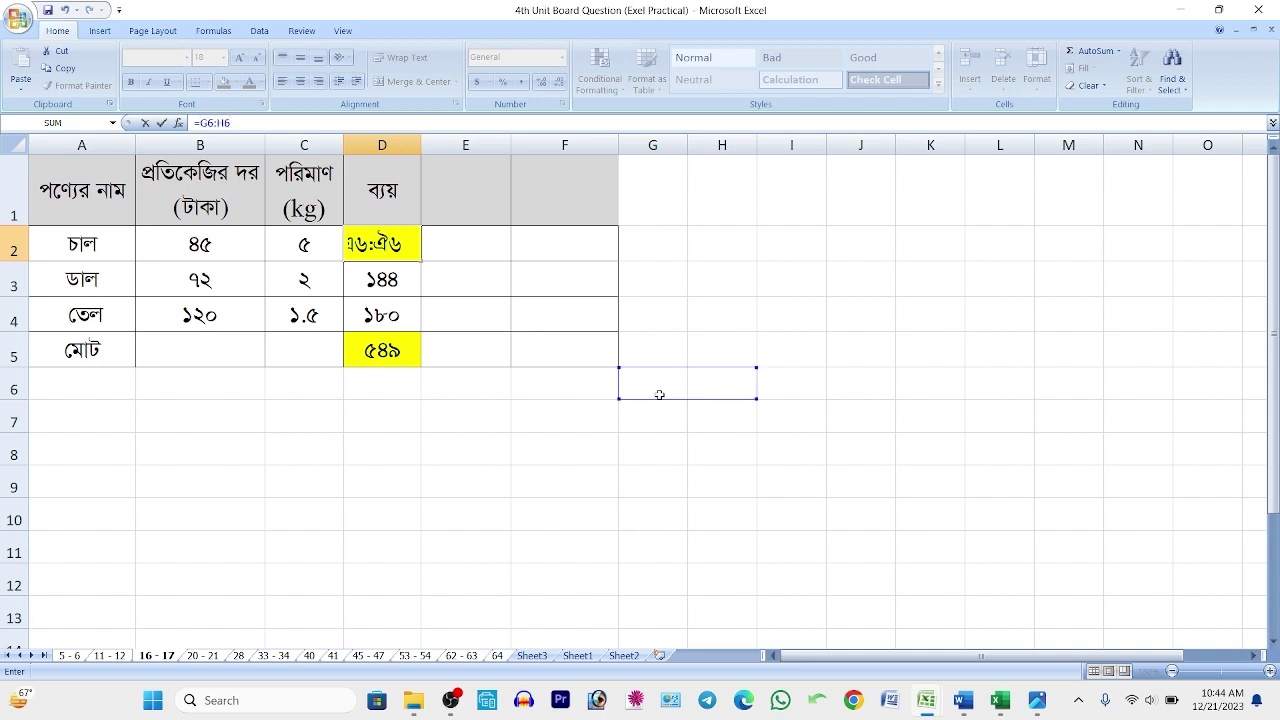
click(509, 299)
key(ctrl+z)
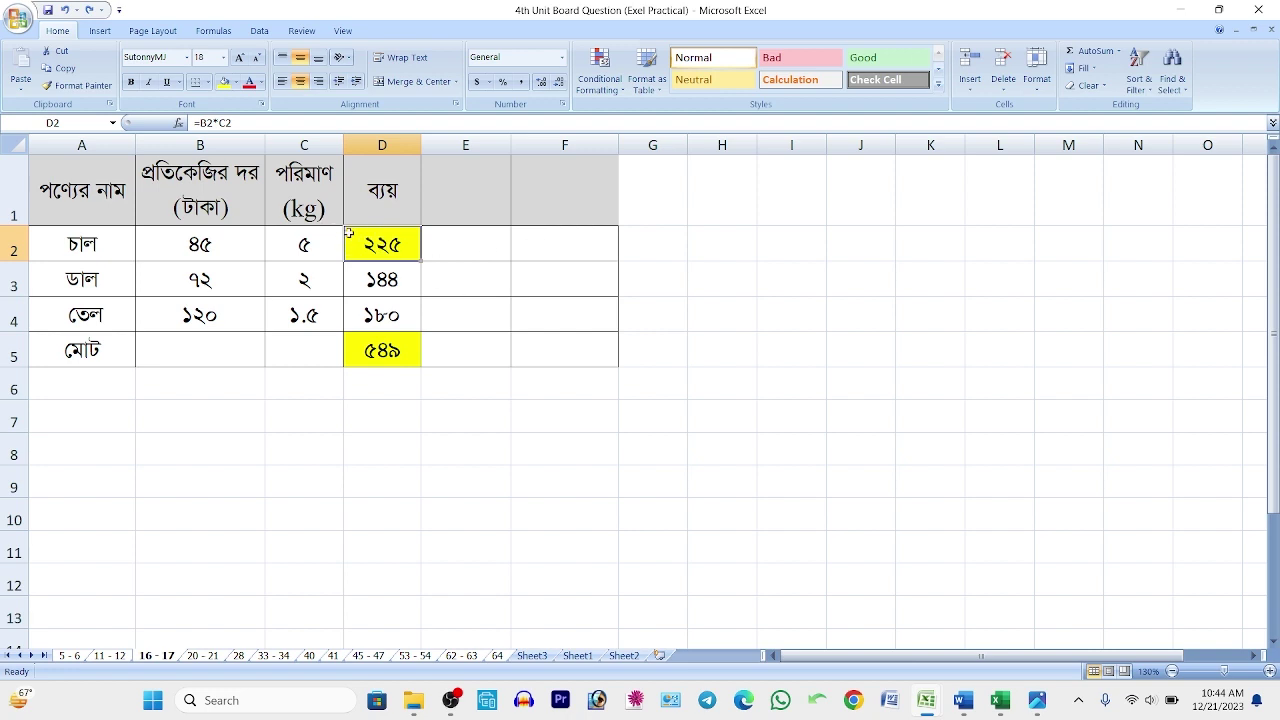
- Select the rice, lentils and oil costs in D2:D4 and confirm the status-bar sum is 549
drag(348, 234, 403, 356)
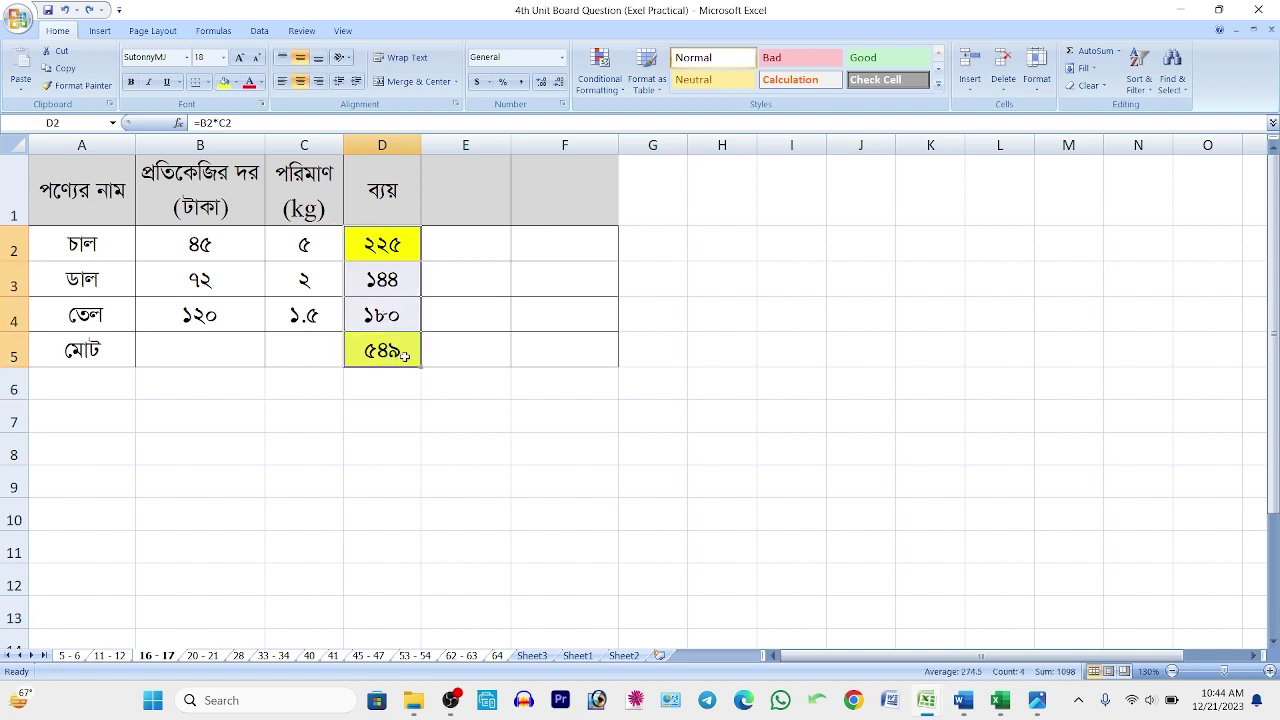
click(543, 320)
click(374, 246)
click(400, 282)
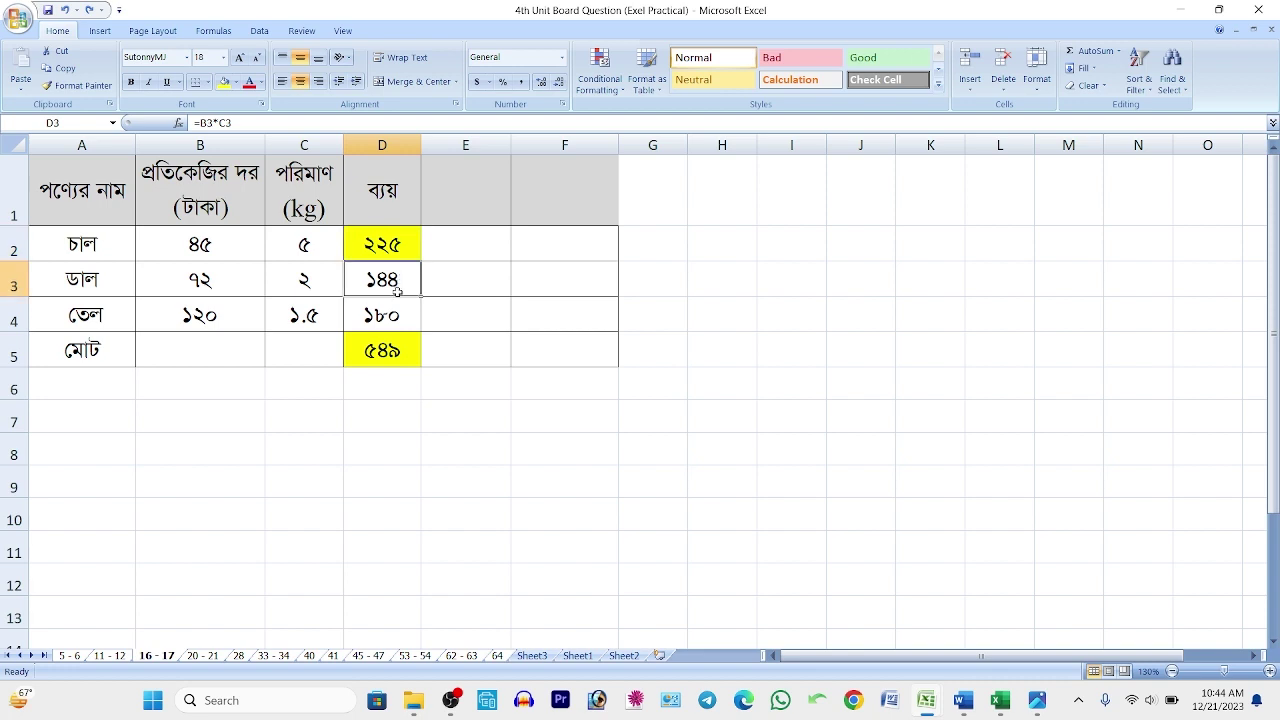
click(556, 370)
drag(380, 245, 386, 333)
click(1208, 585)
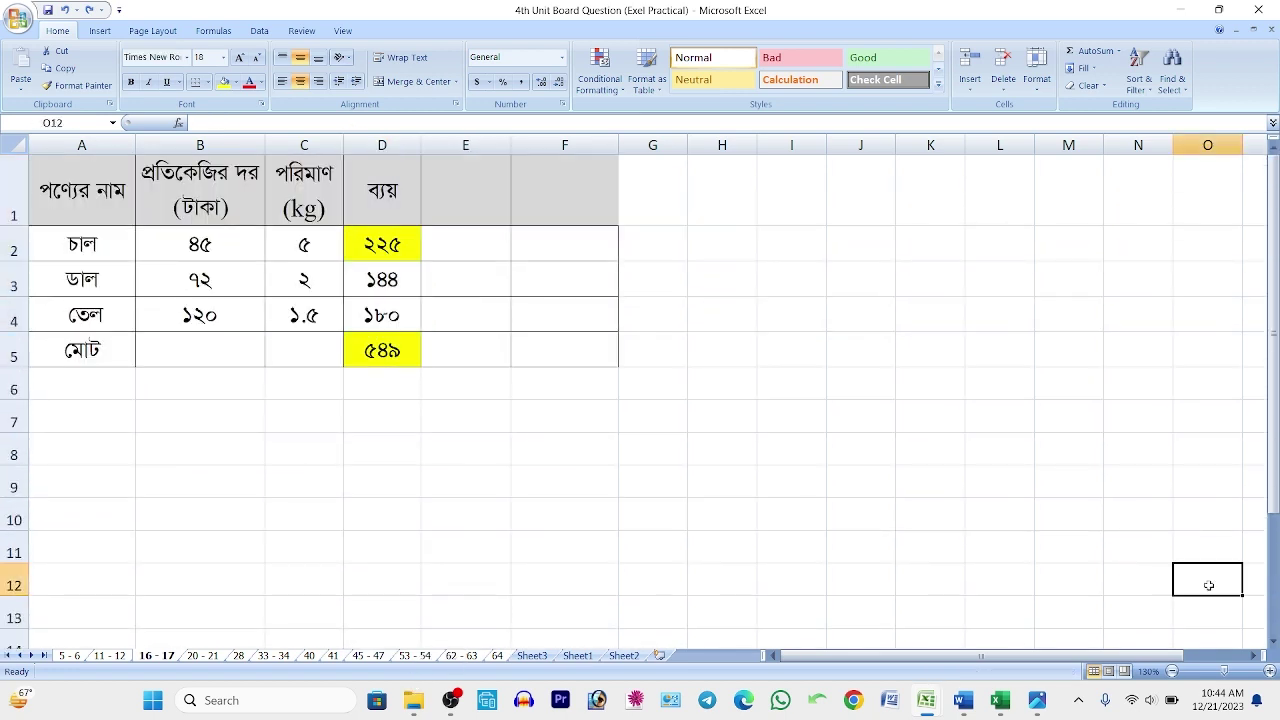
drag(389, 248, 394, 340)
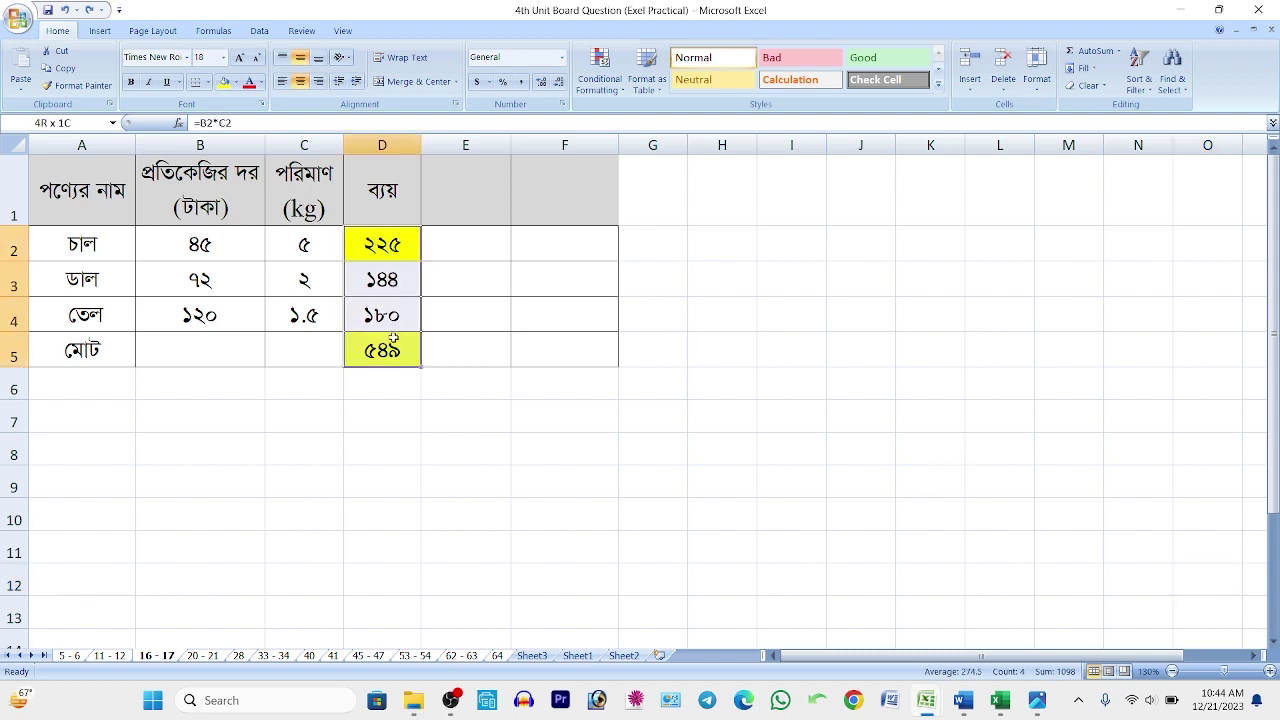
drag(394, 340, 417, 364)
- Flip through sheets 5 - 6, 11 - 12, 16 - 17, 20 - 21, 28, 40 and 41 to reach 45 - 47
click(67, 659)
click(121, 657)
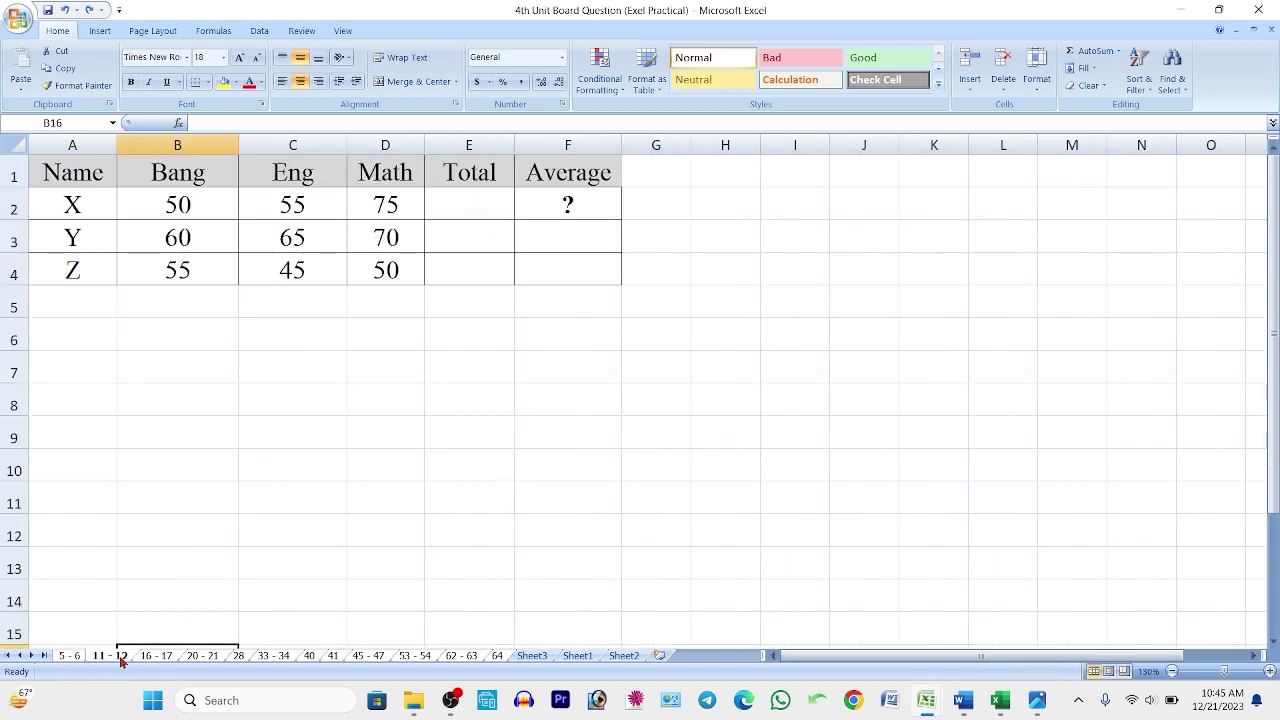
click(158, 658)
click(192, 660)
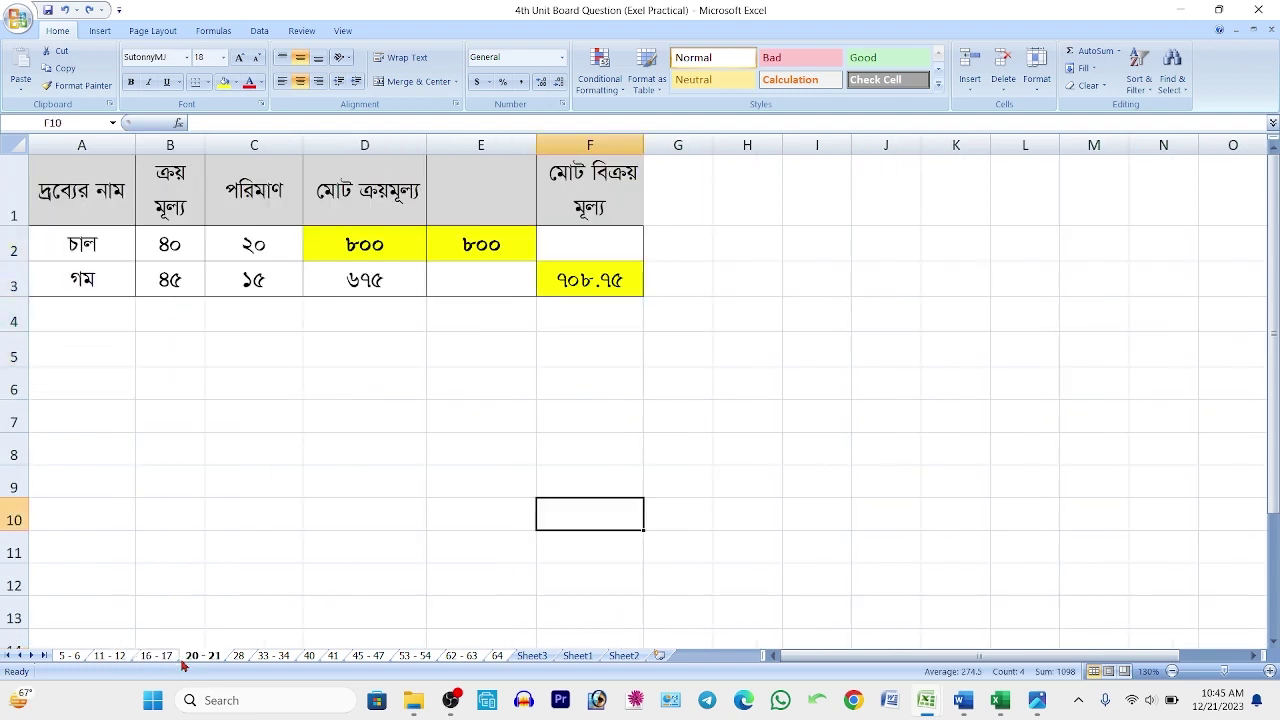
click(238, 657)
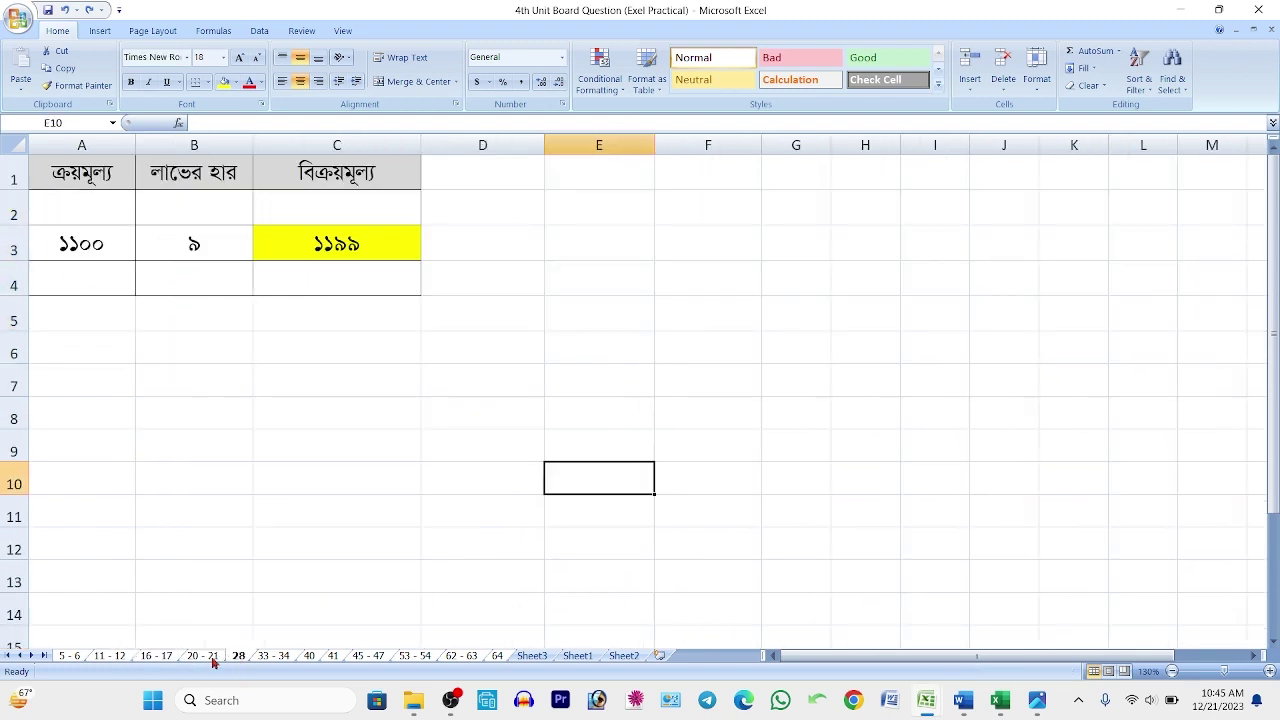
click(211, 657)
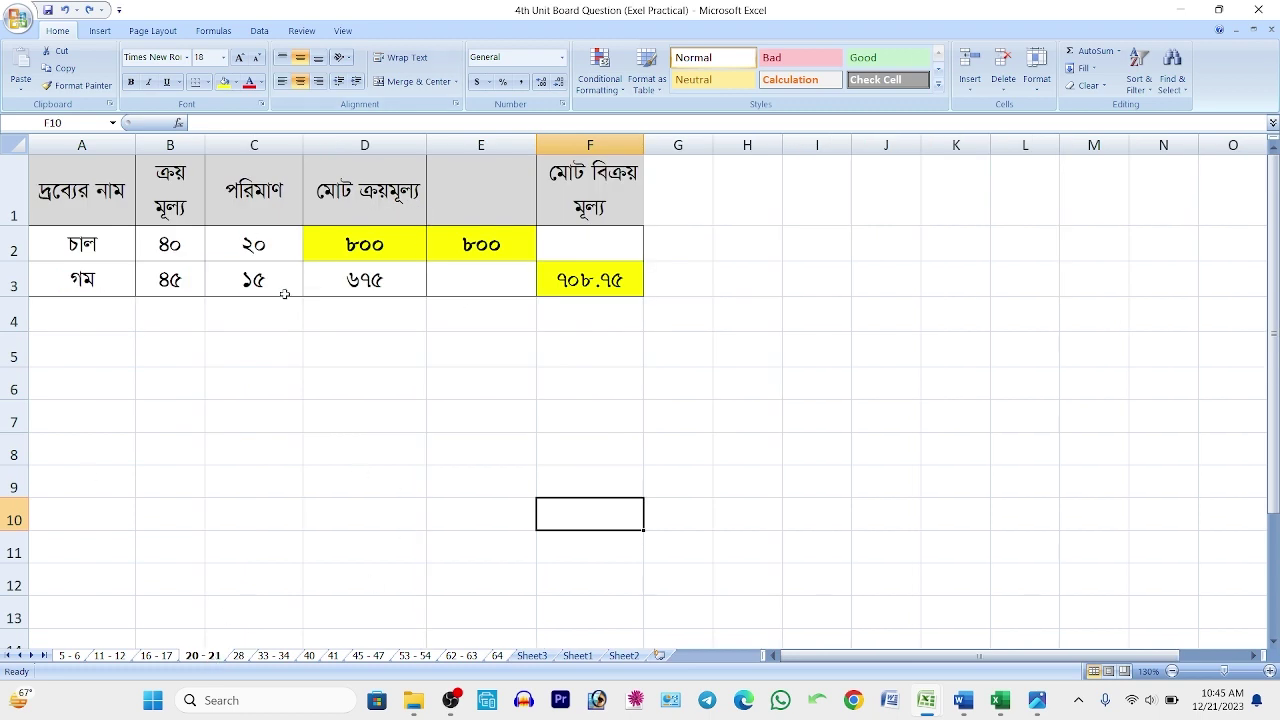
click(310, 658)
click(334, 657)
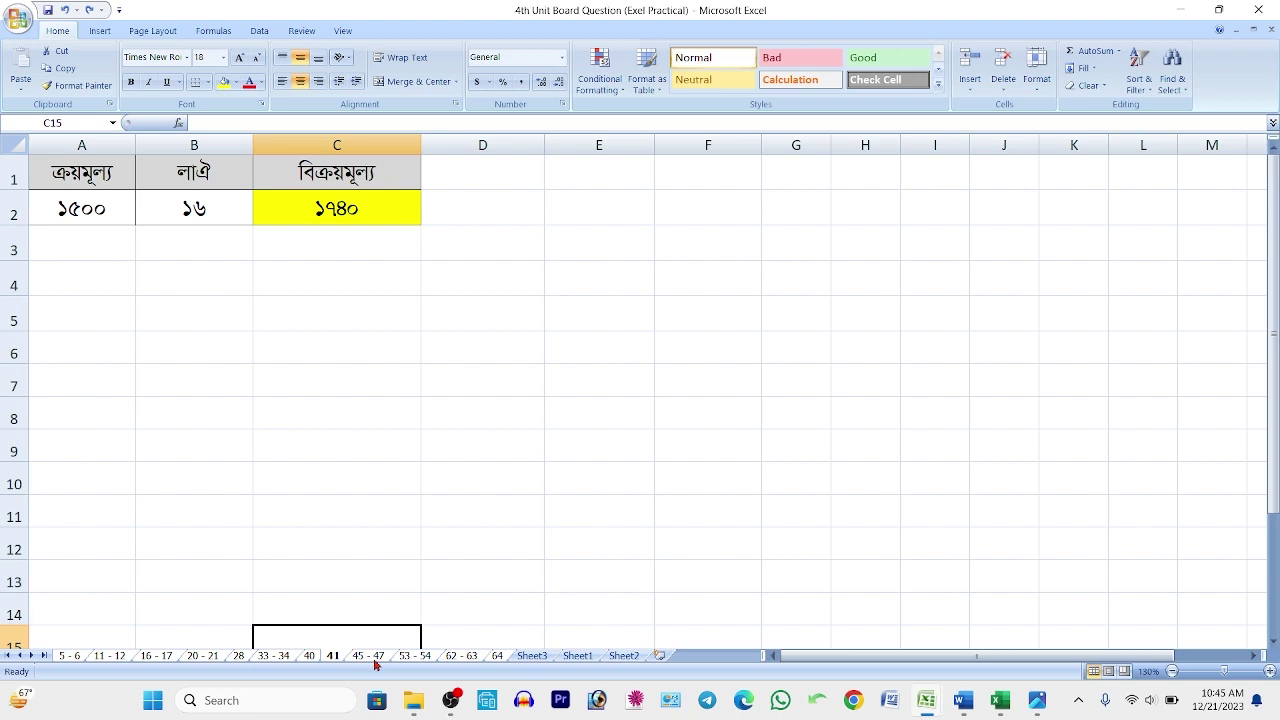
click(372, 658)
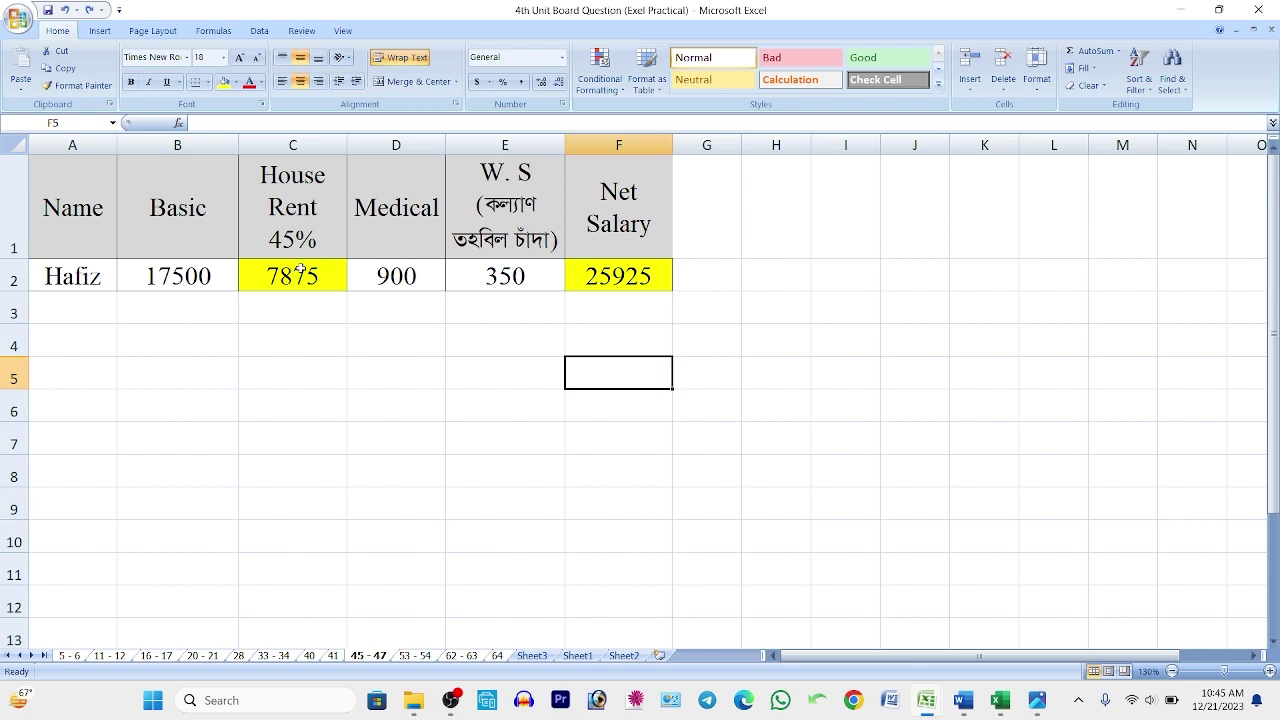
click(314, 283)
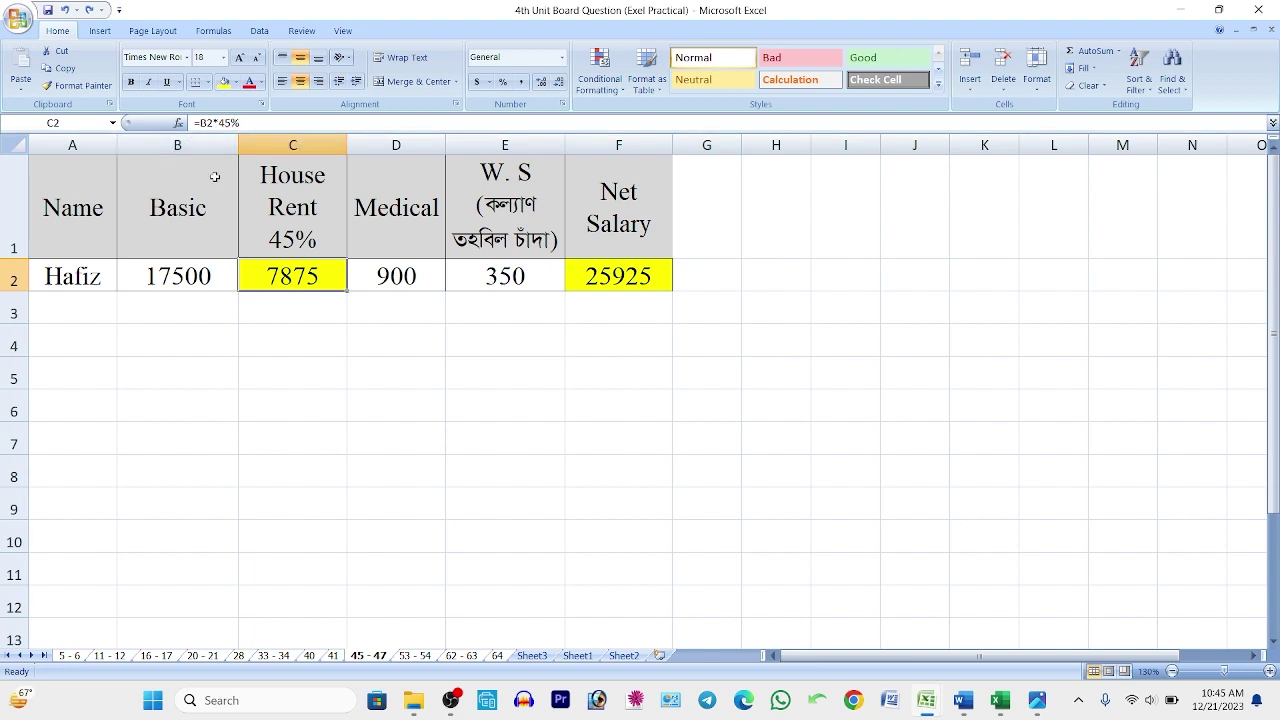
click(164, 278)
click(272, 277)
click(179, 272)
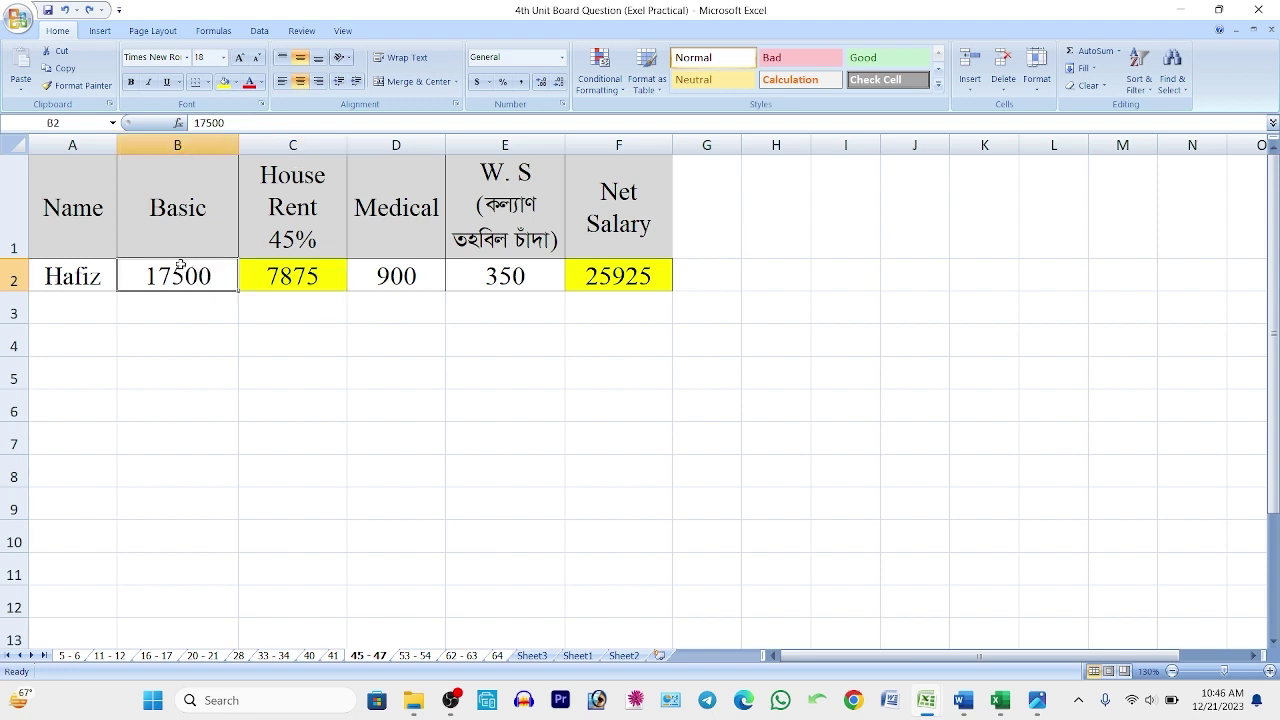
- Search Windows for 'cal' and launch the Calculator app
click(343, 696)
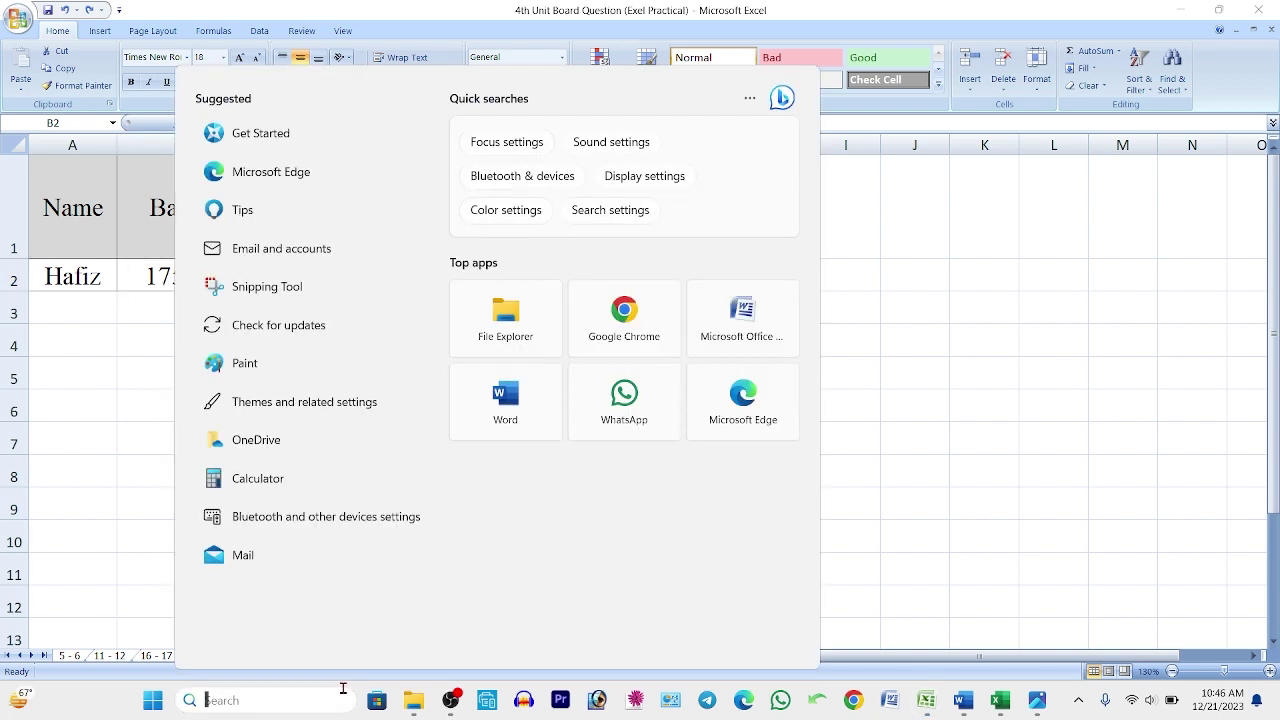
text(c)
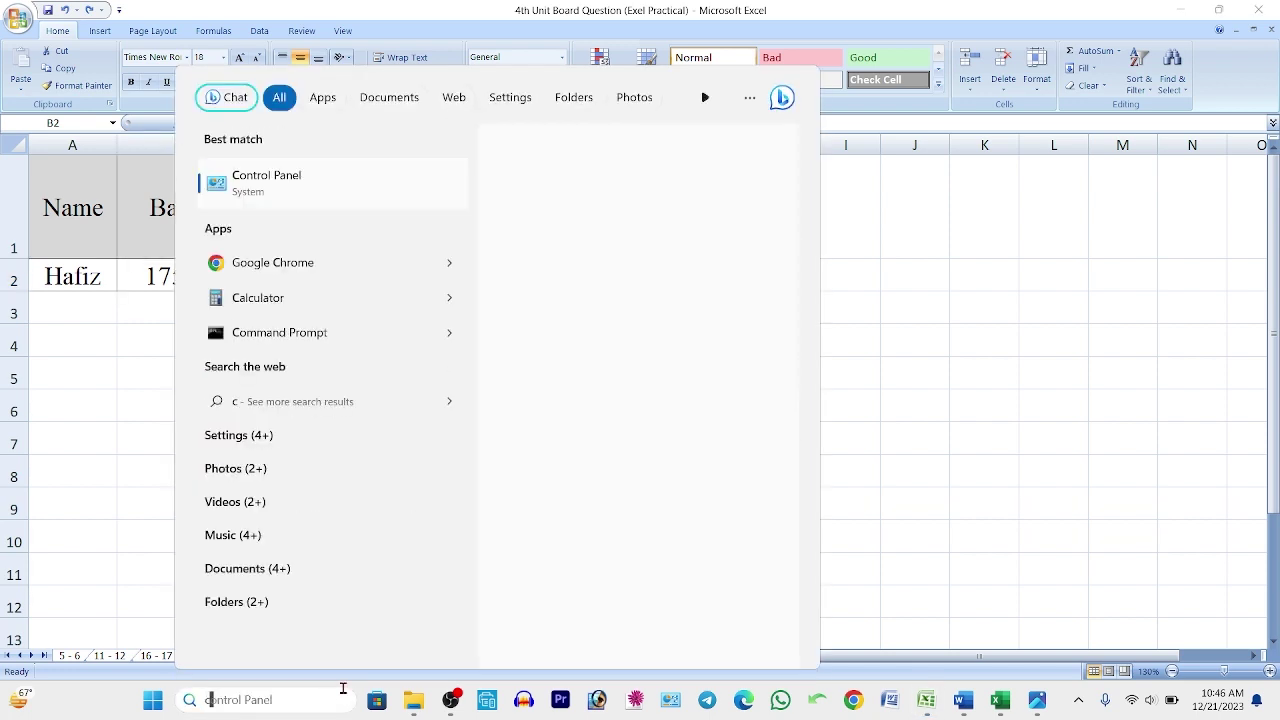
text(alculator)
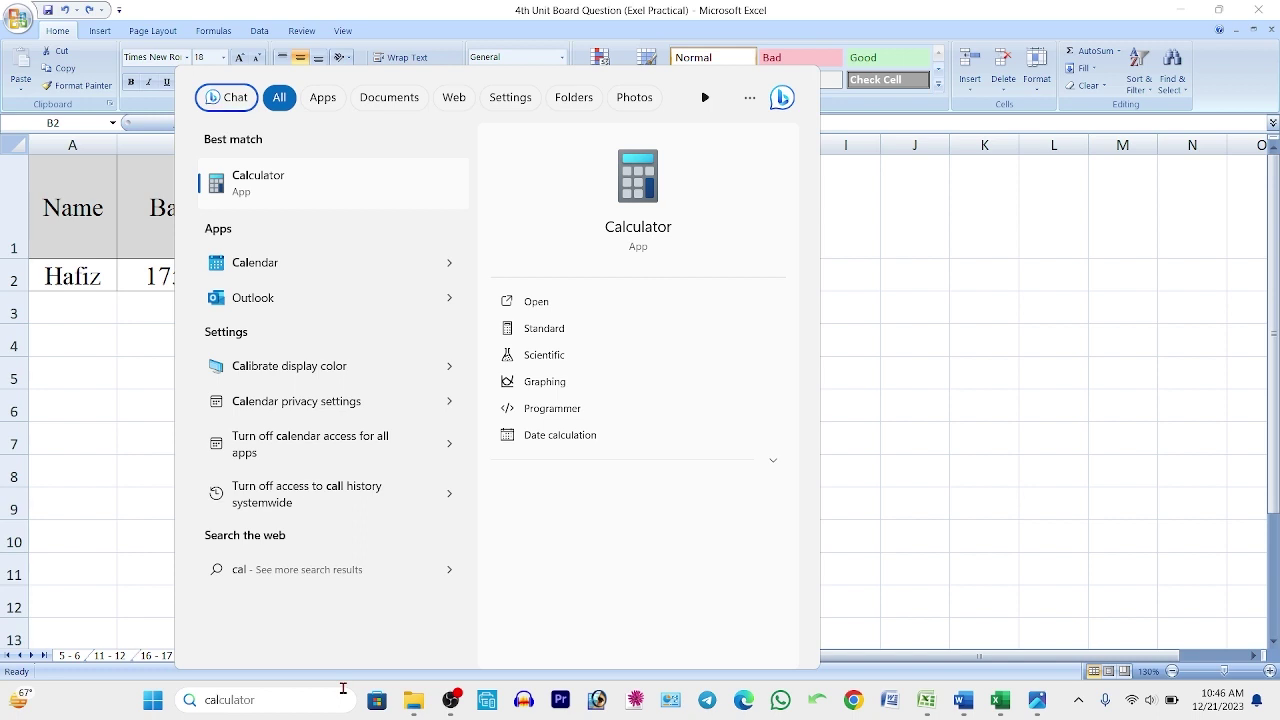
click(247, 184)
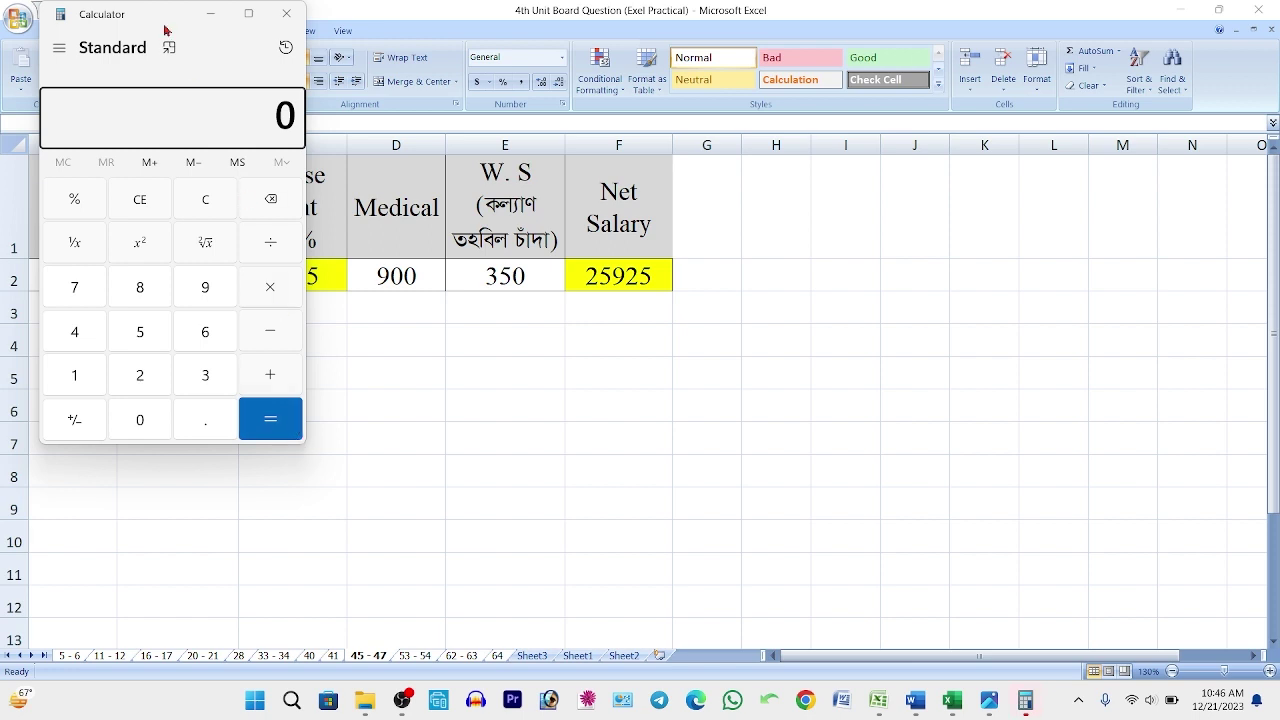
- Reposition and enlarge the Calculator window, then maximize it to full screen
drag(171, 29, 378, 139)
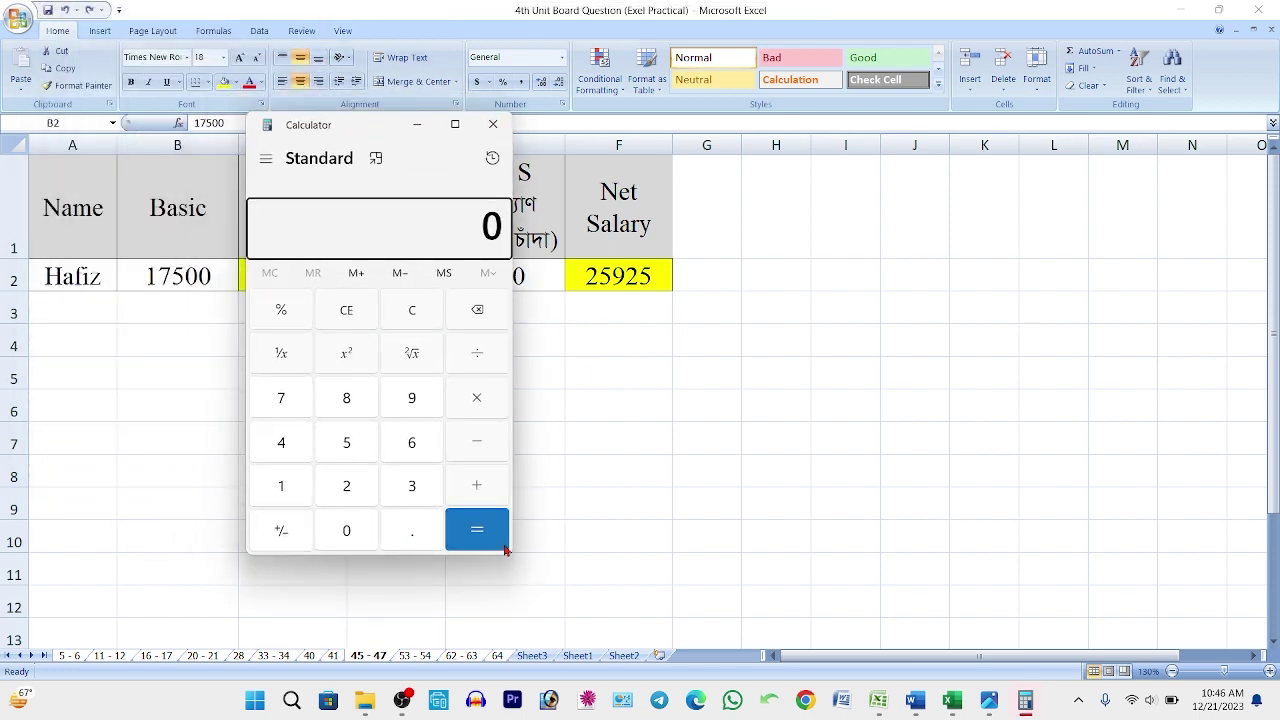
drag(419, 558, 405, 652)
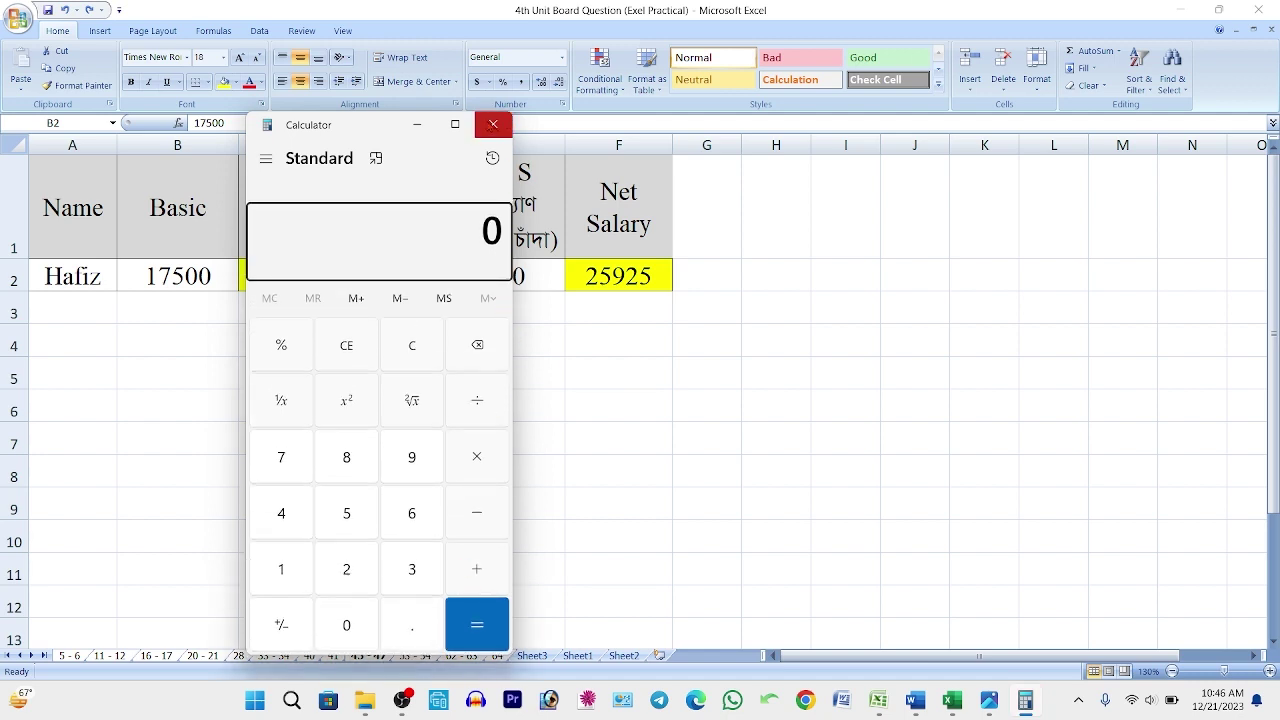
click(456, 124)
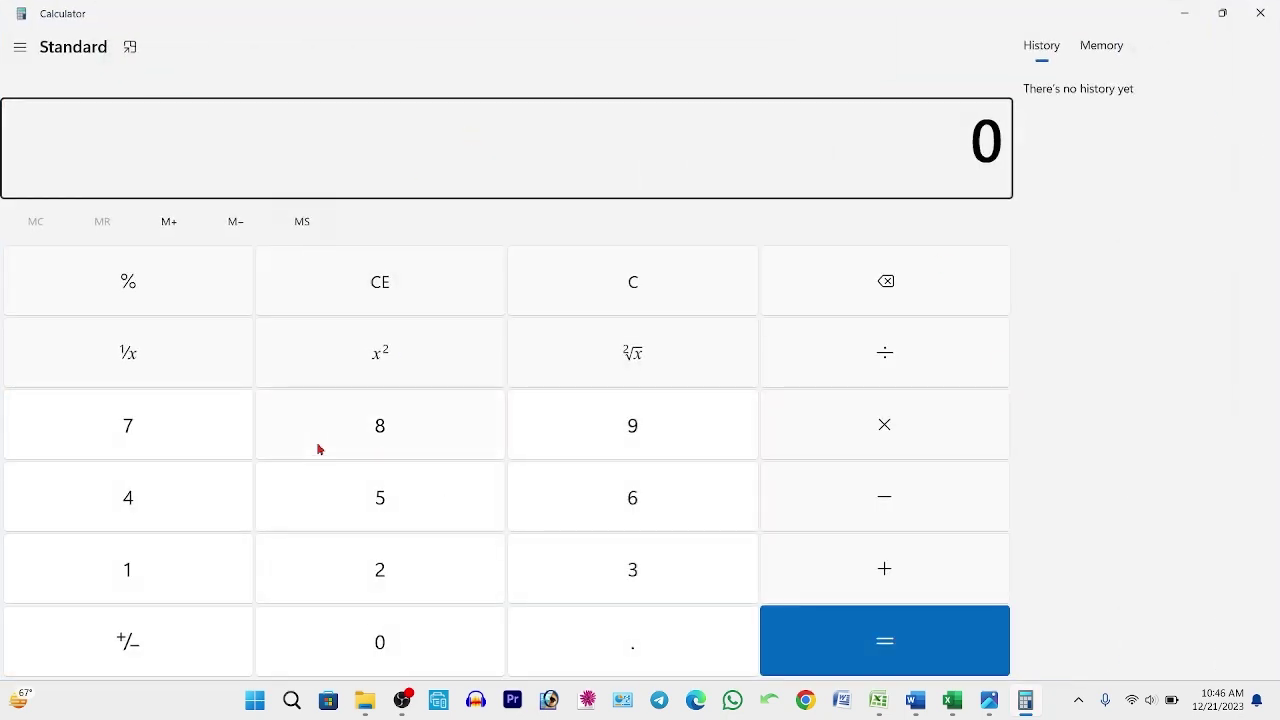
- Confirm the 7,875 house rent as 17500 × 45% in Calculator, then return to the 5 - 6 sheet
click(124, 586)
click(161, 410)
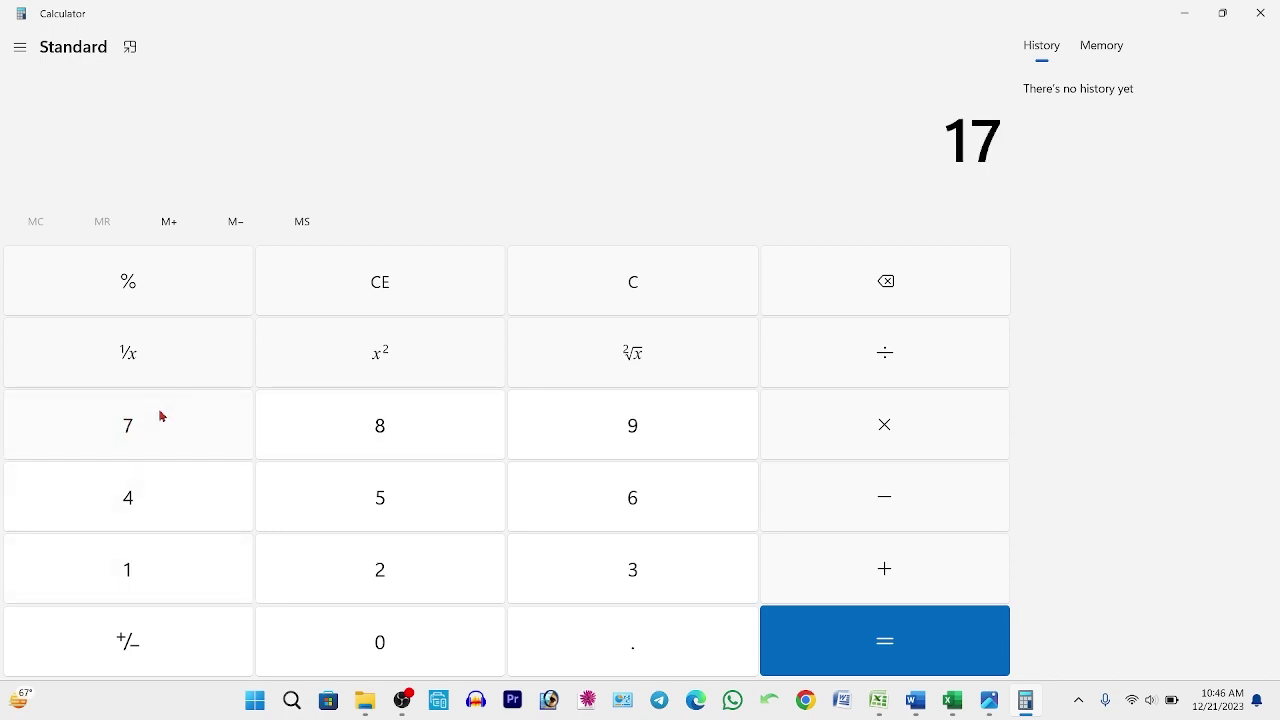
click(355, 480)
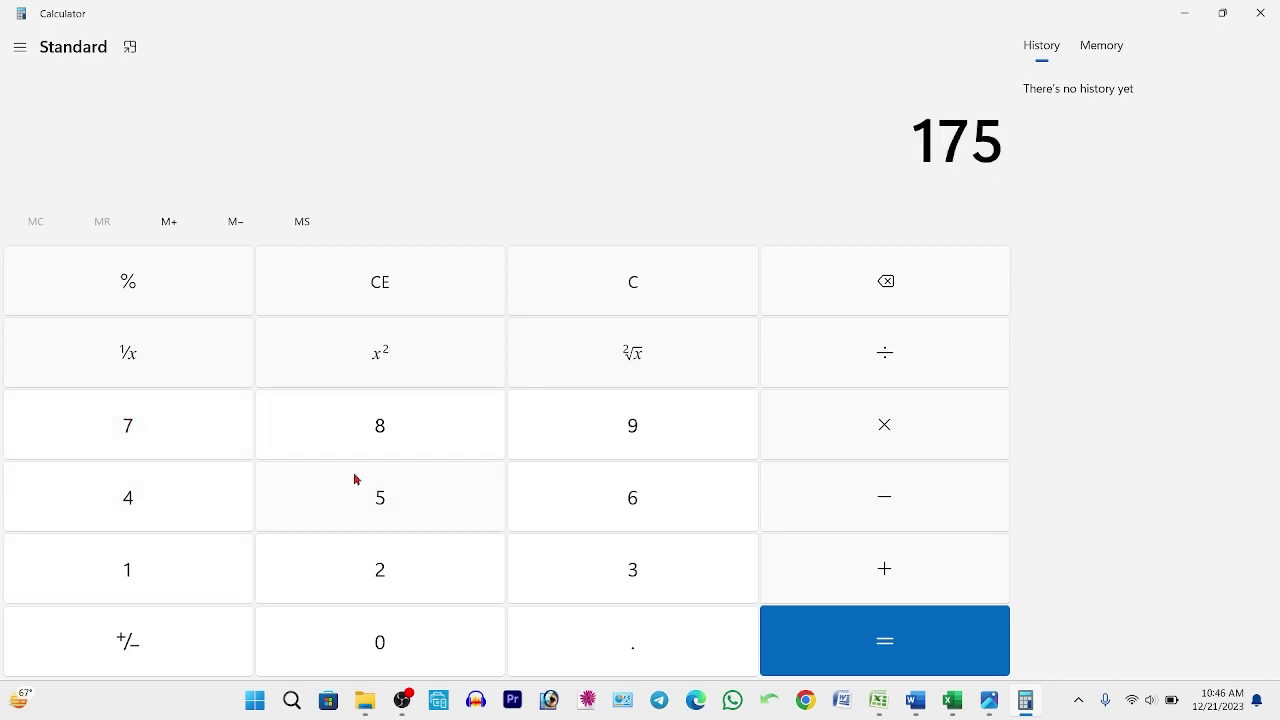
click(452, 655)
click(468, 663)
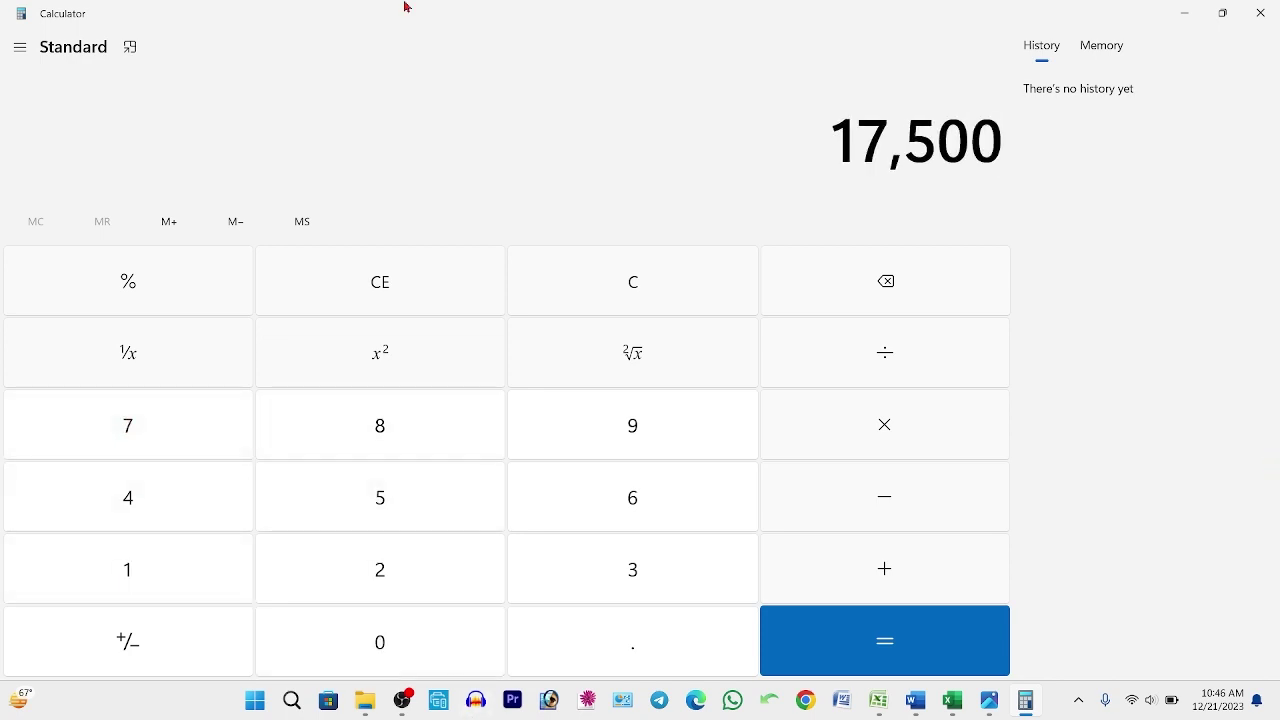
click(833, 421)
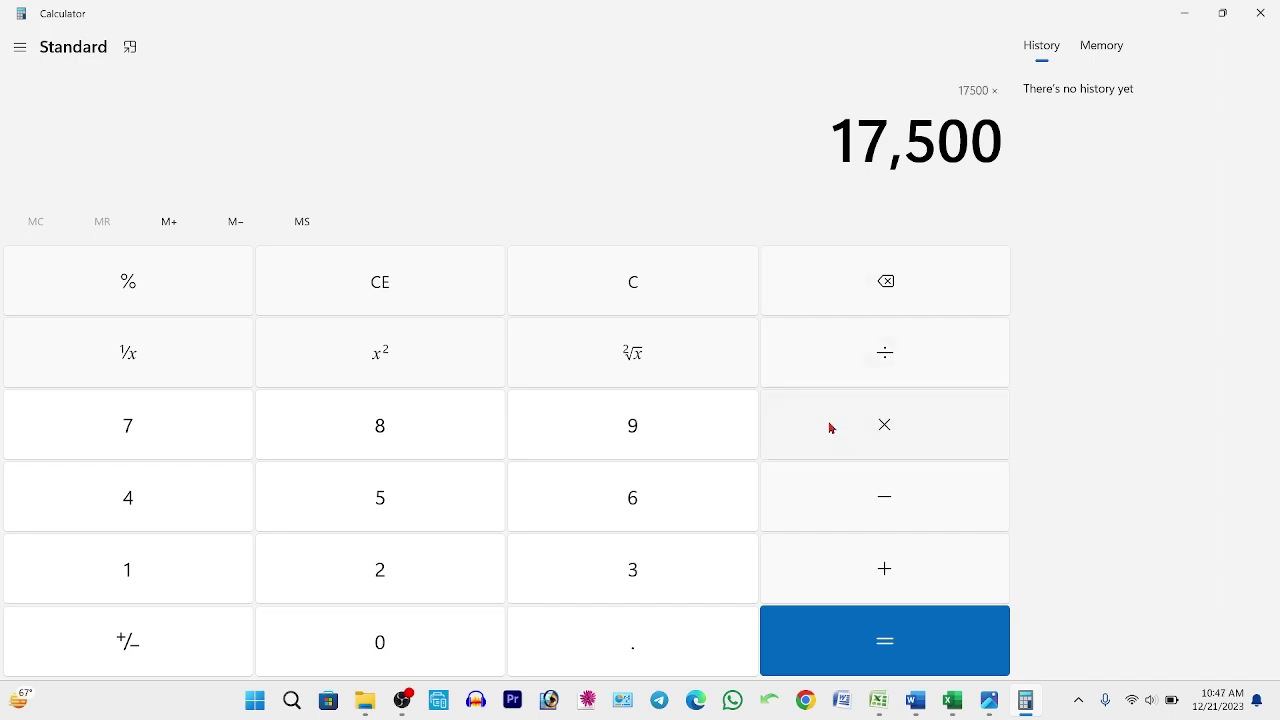
click(143, 497)
click(397, 500)
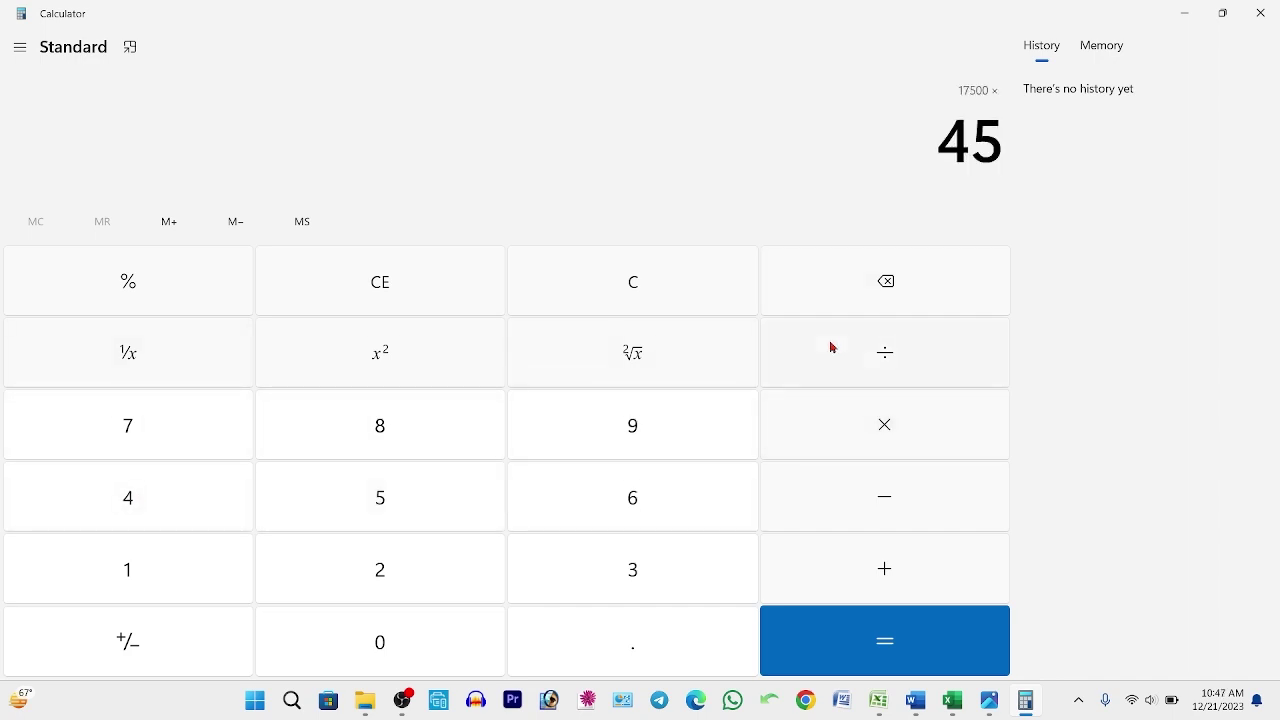
click(172, 302)
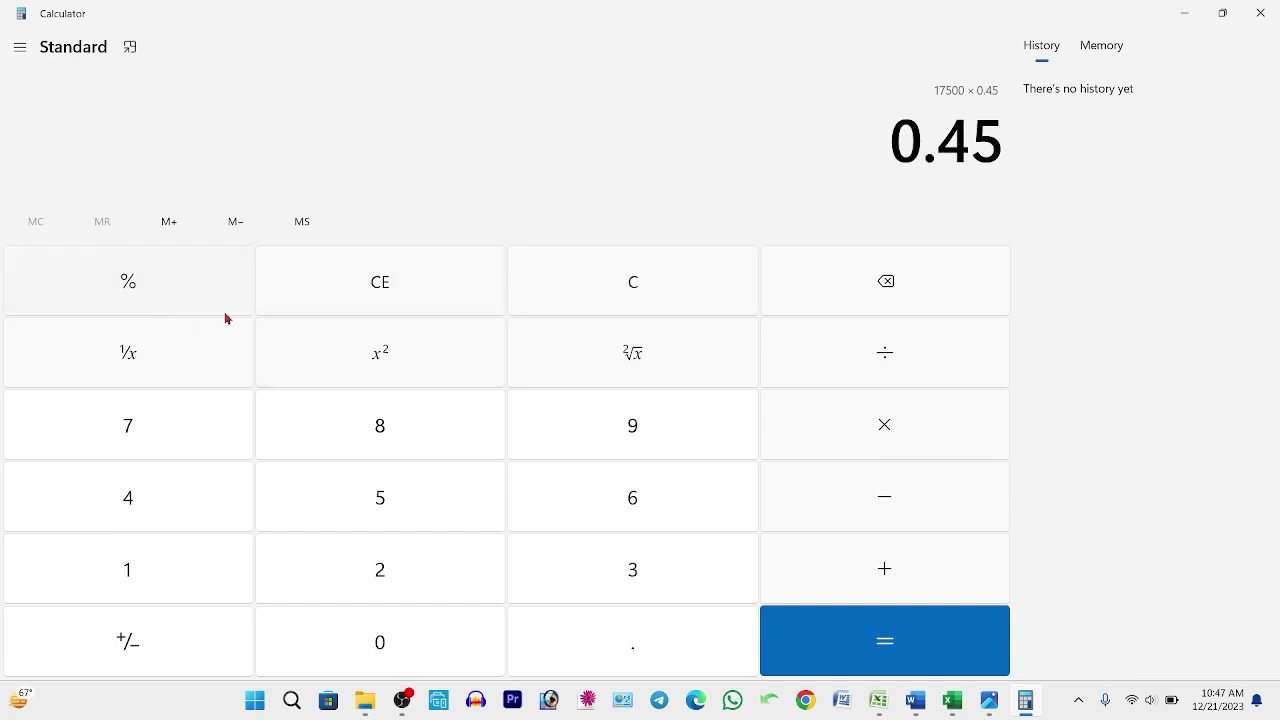
click(871, 668)
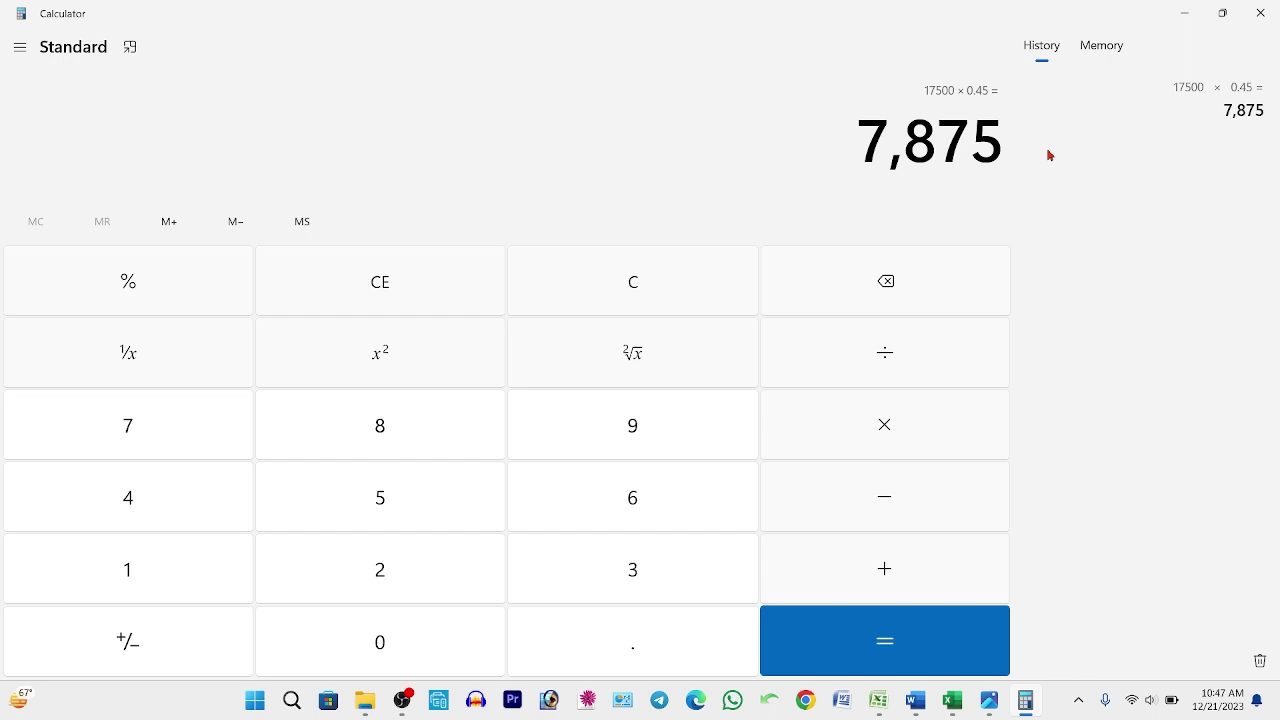
click(1184, 13)
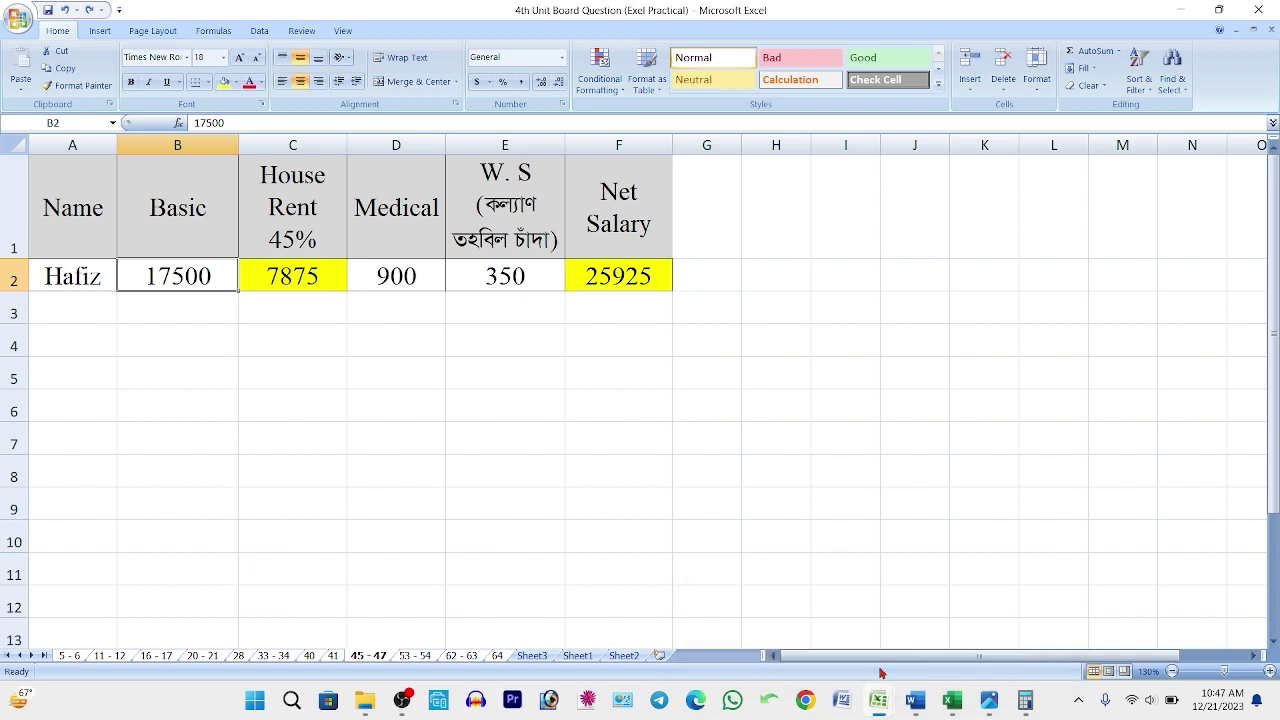
click(67, 656)
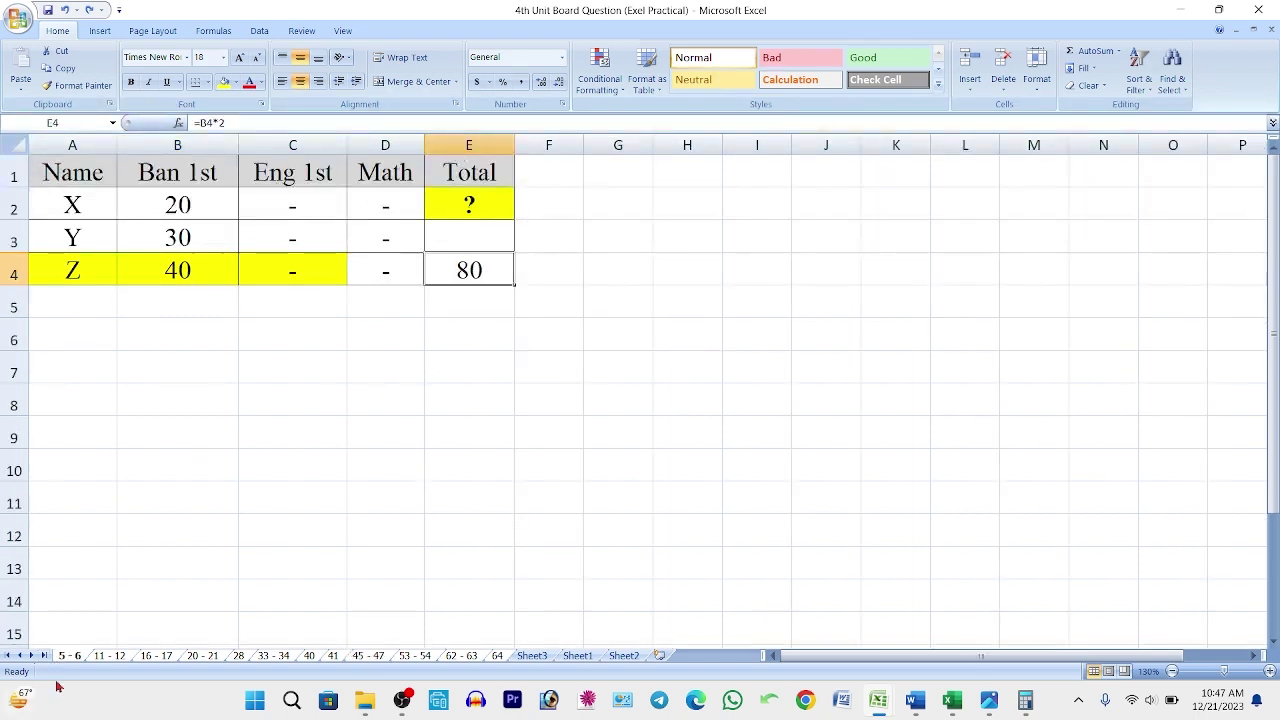
- Show the 11 - 12 marks sheet with X's Average cell F2 selected, with Calculator restored beside it
click(118, 658)
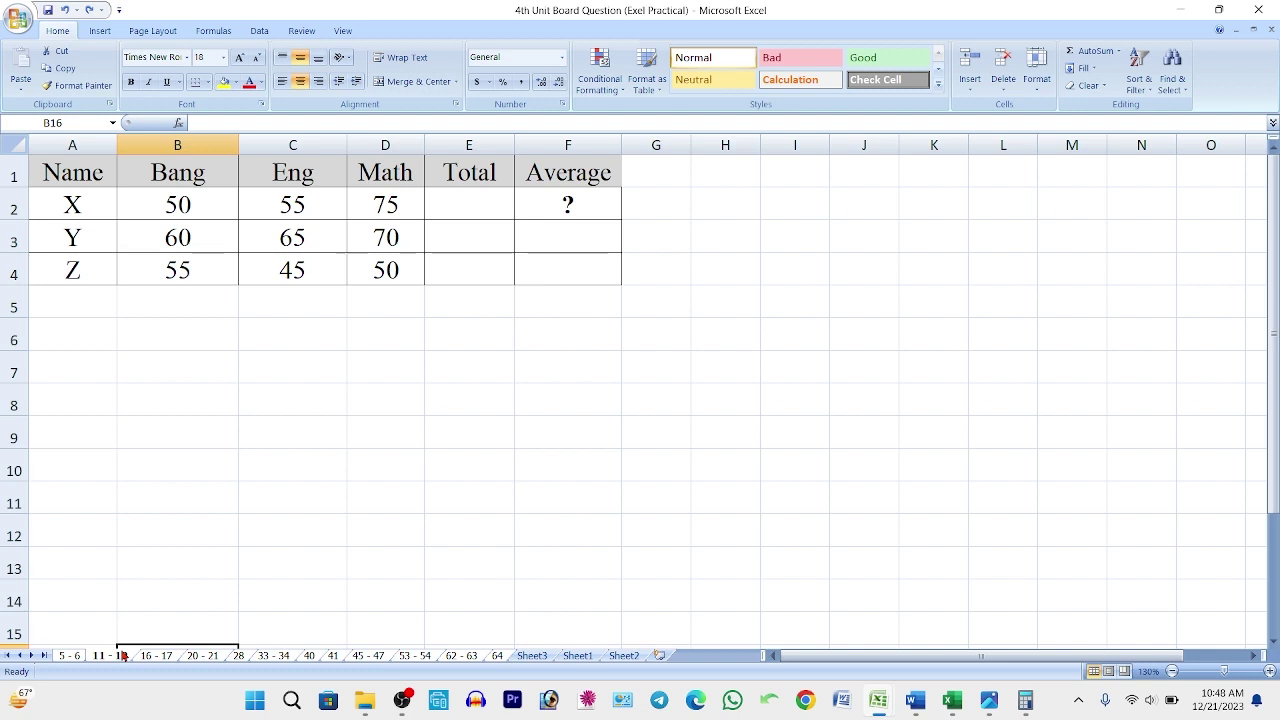
click(604, 208)
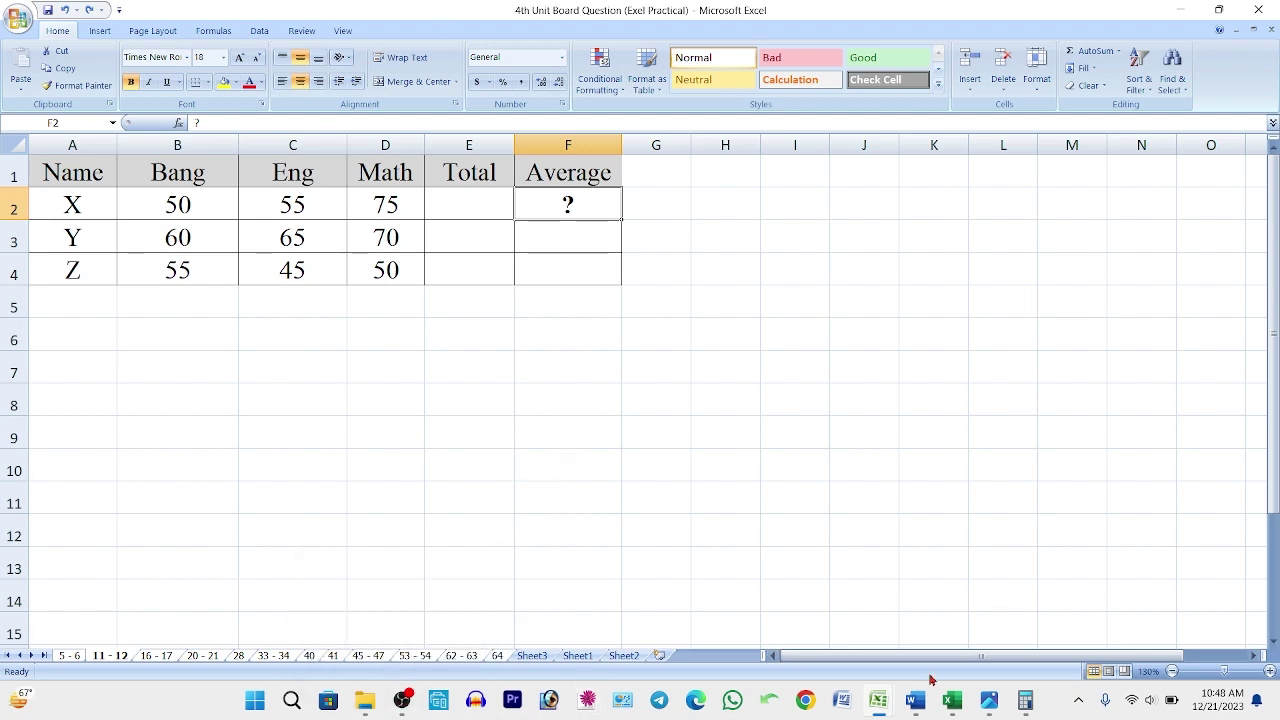
click(1033, 705)
click(1222, 10)
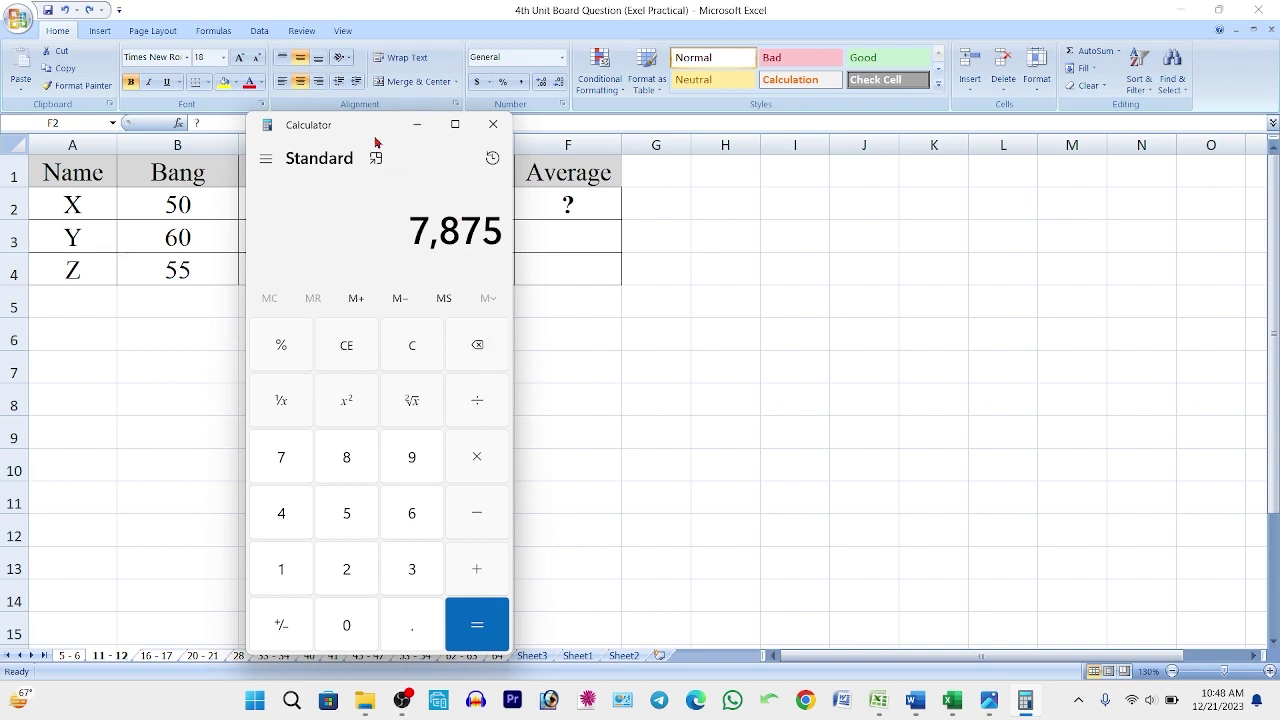
- Add X's marks 50 + 55 + 75 in Calculator for a total of 180
drag(363, 132, 887, 98)
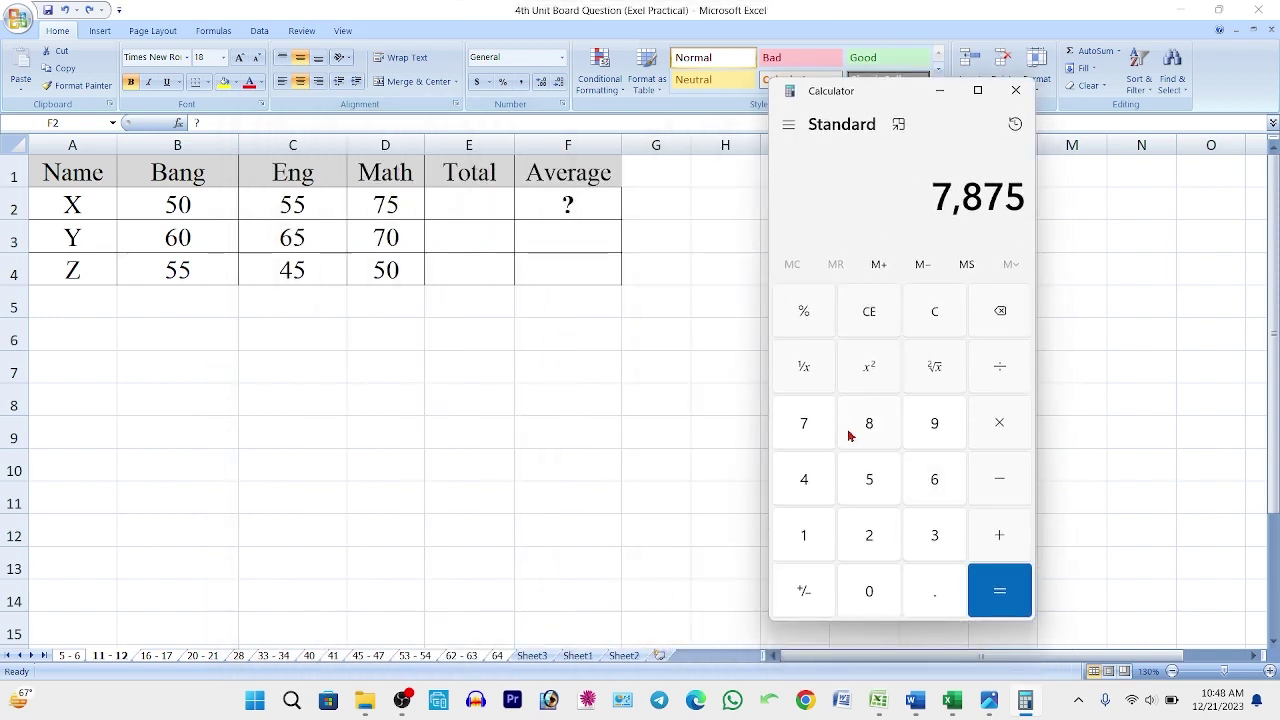
click(872, 487)
click(870, 593)
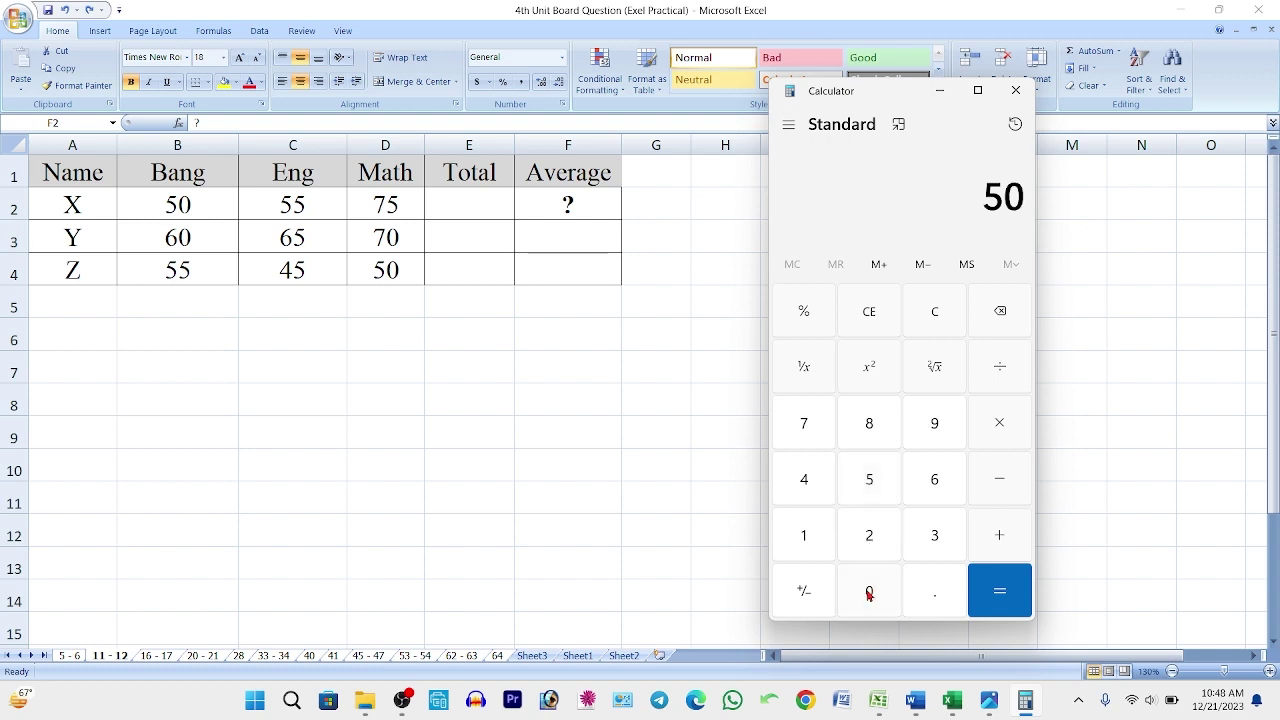
click(998, 535)
double_click(870, 480)
click(998, 535)
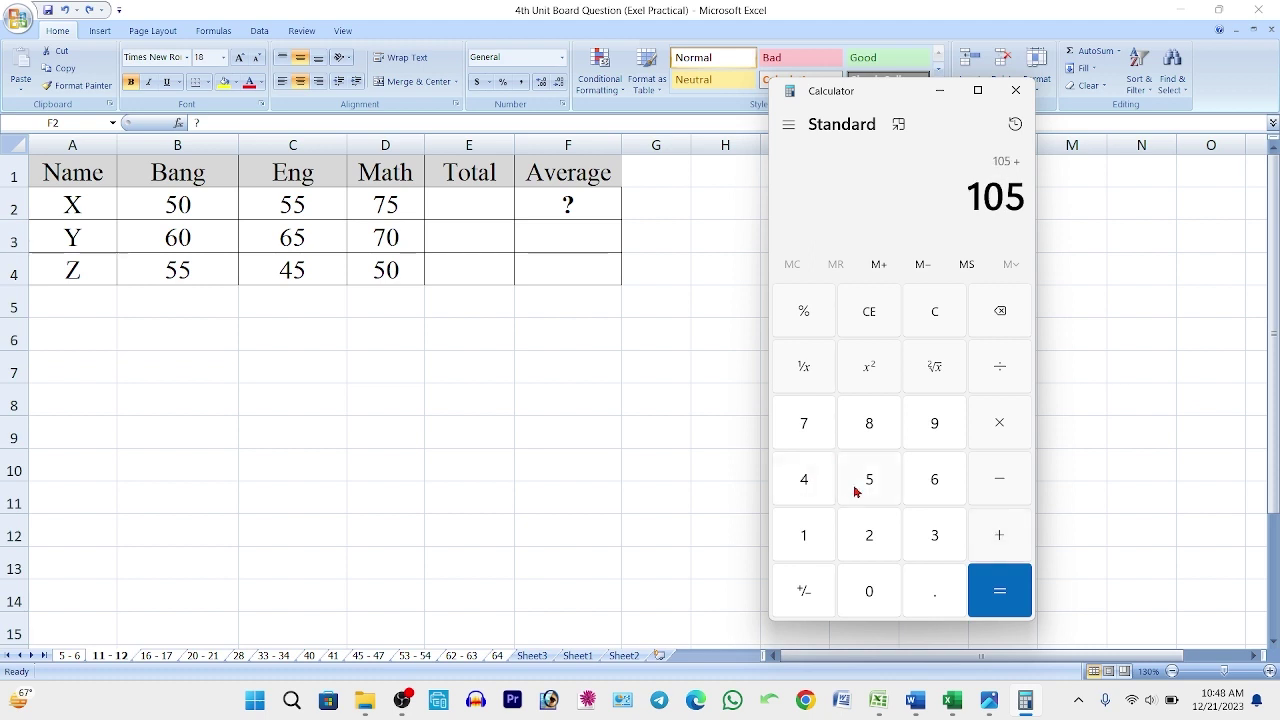
click(808, 424)
click(870, 478)
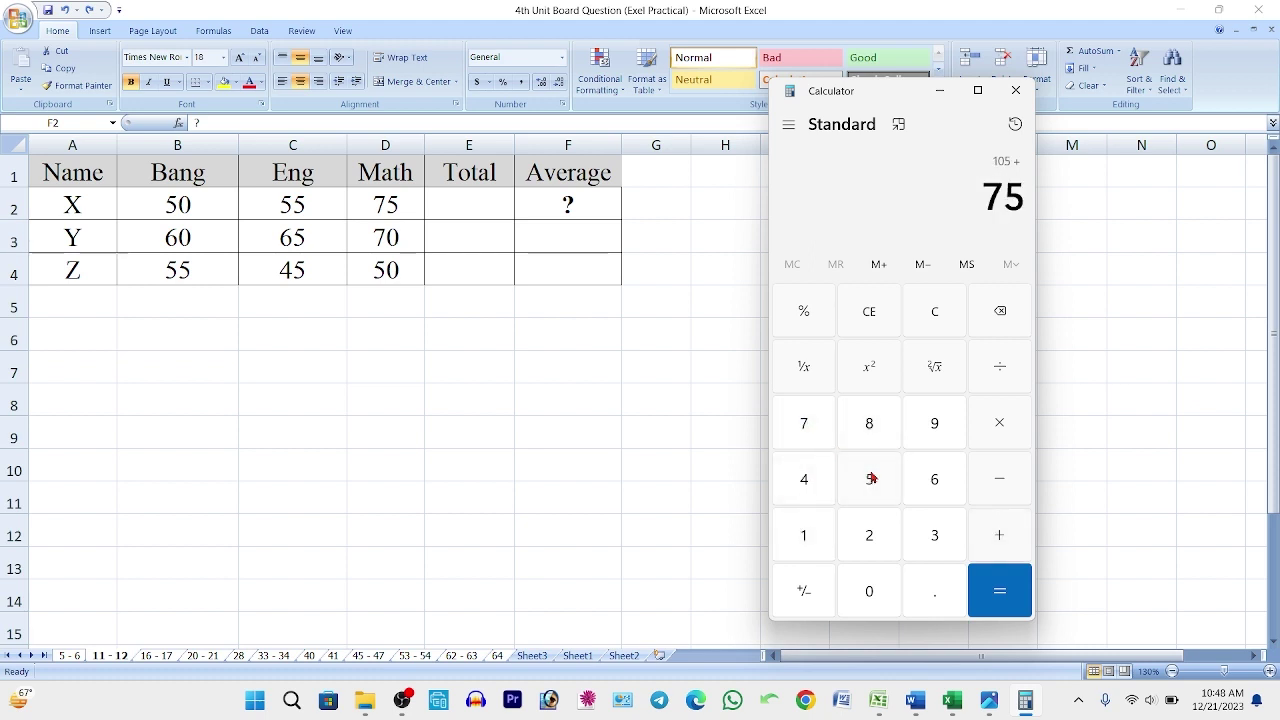
click(997, 587)
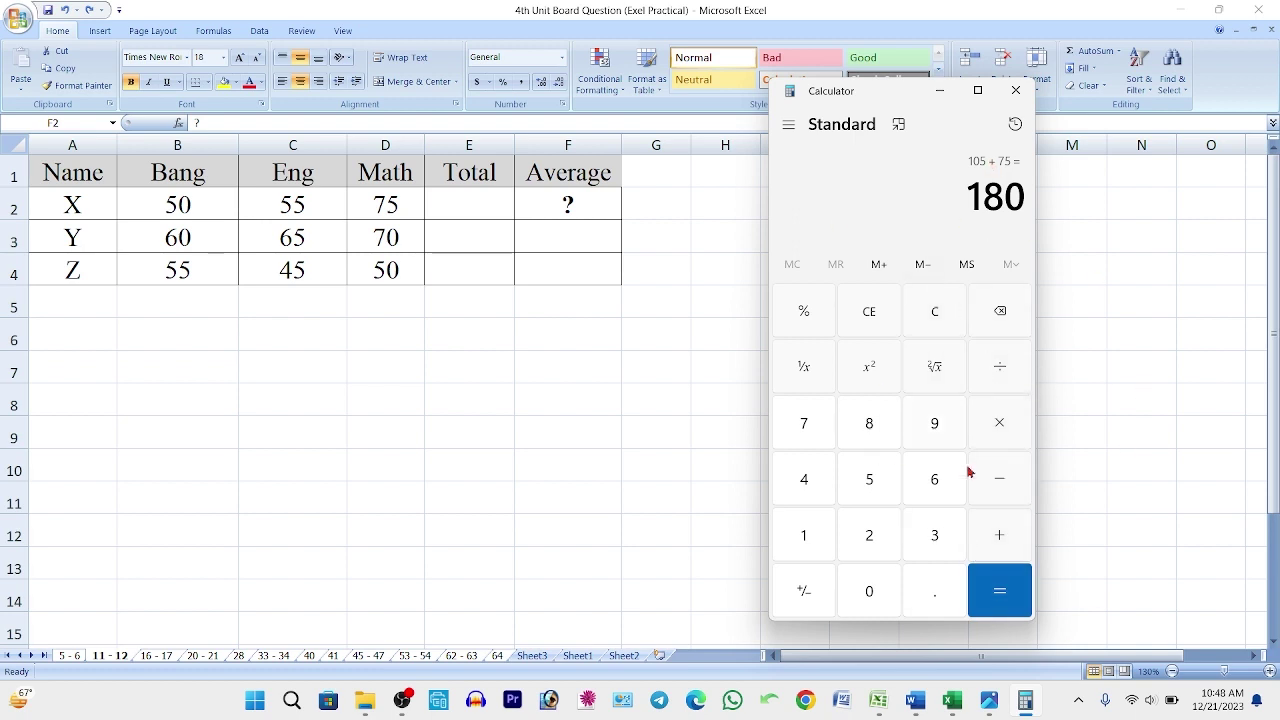
- Divide the 180 total by 3 to get X's average of 60
click(1001, 373)
click(918, 544)
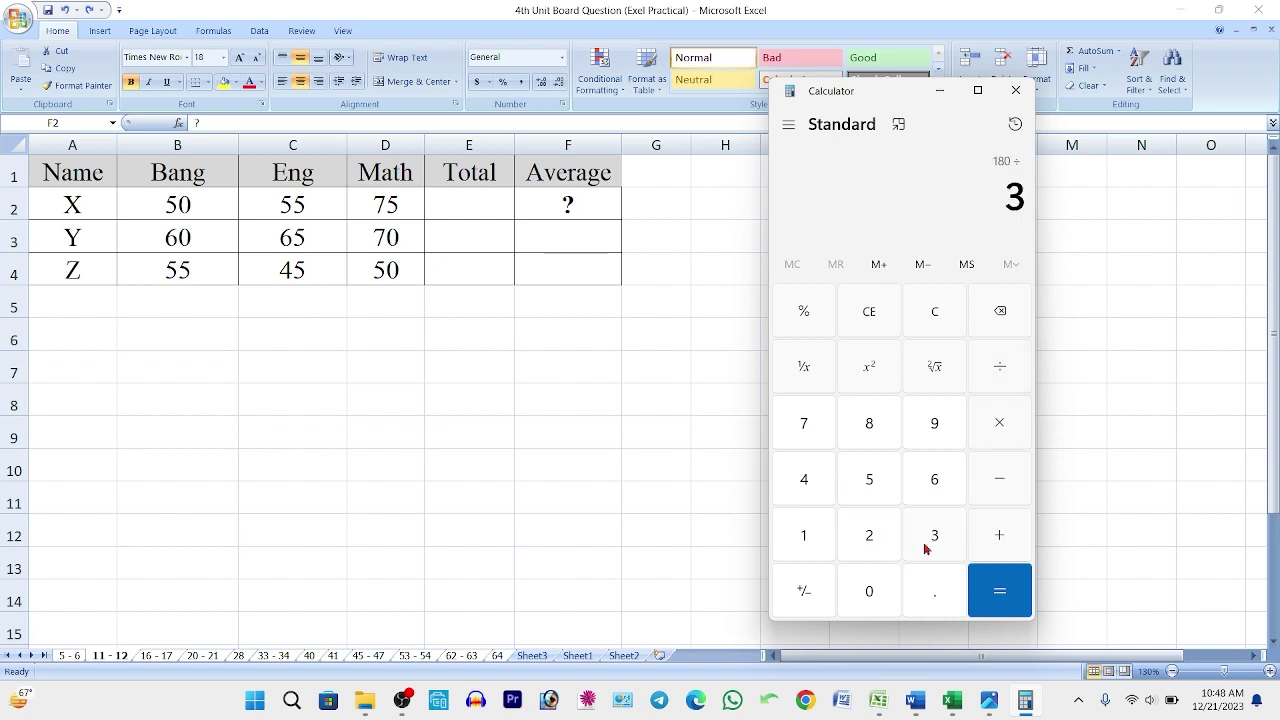
click(1008, 604)
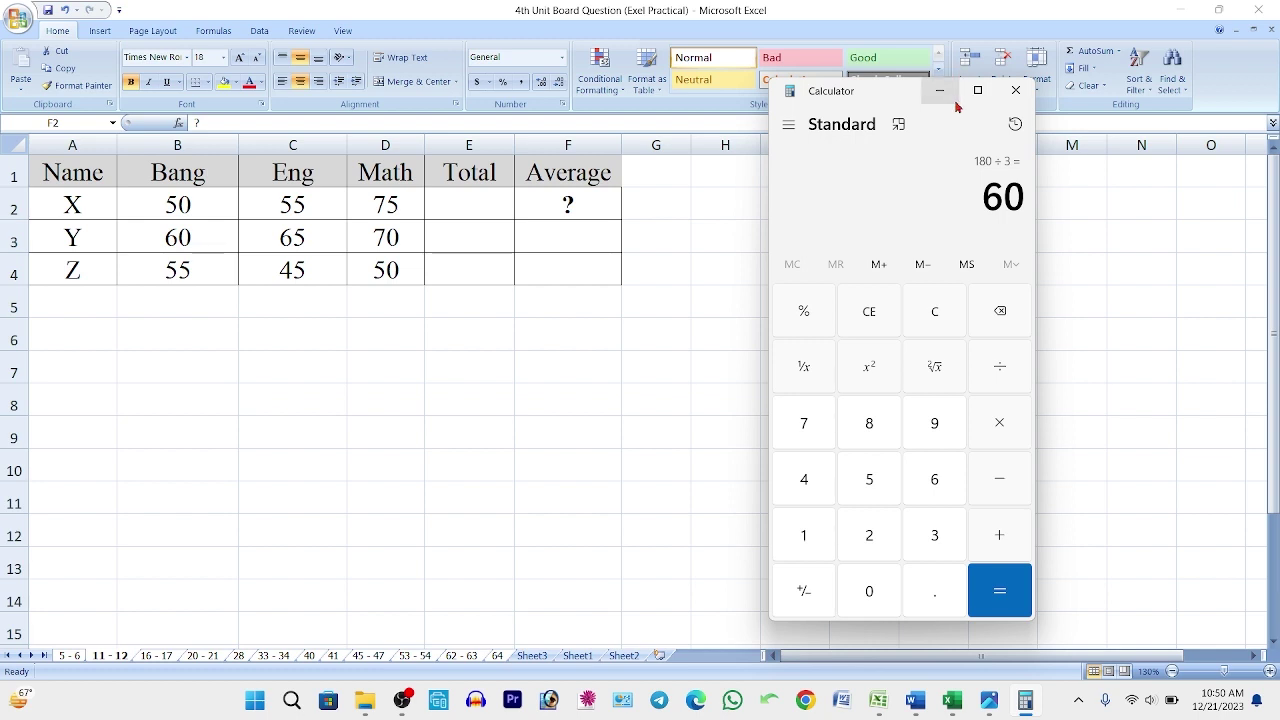
- Minimize Calculator to bring the 11 - 12 marks sheet back in front
click(939, 90)
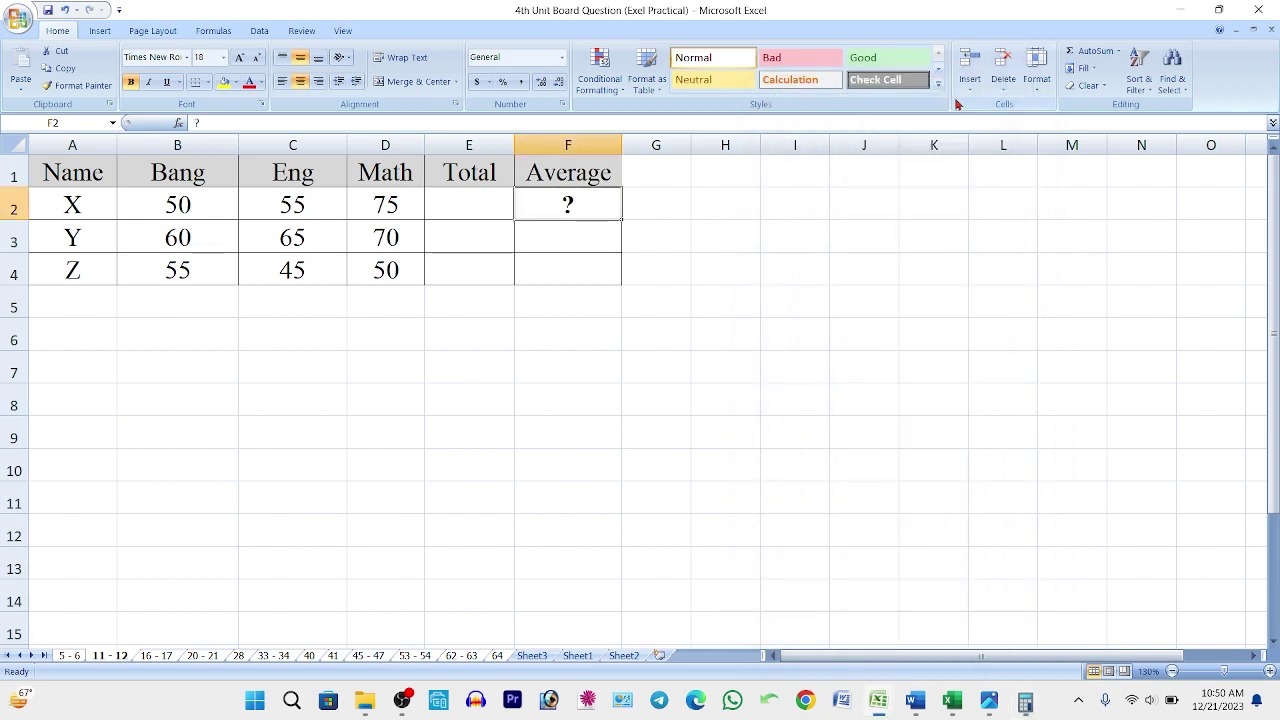
- Select Average cell F4, then switch to the 16 - 17 purchase-cost sheet
click(599, 280)
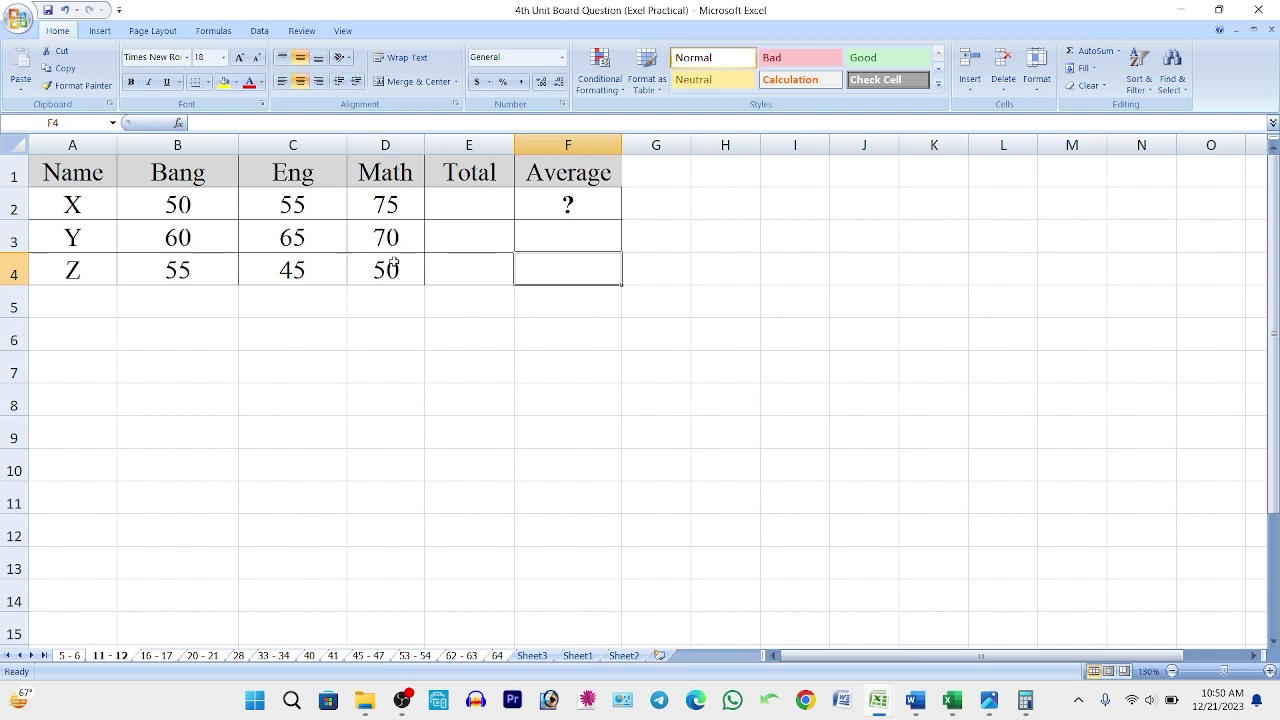
click(155, 656)
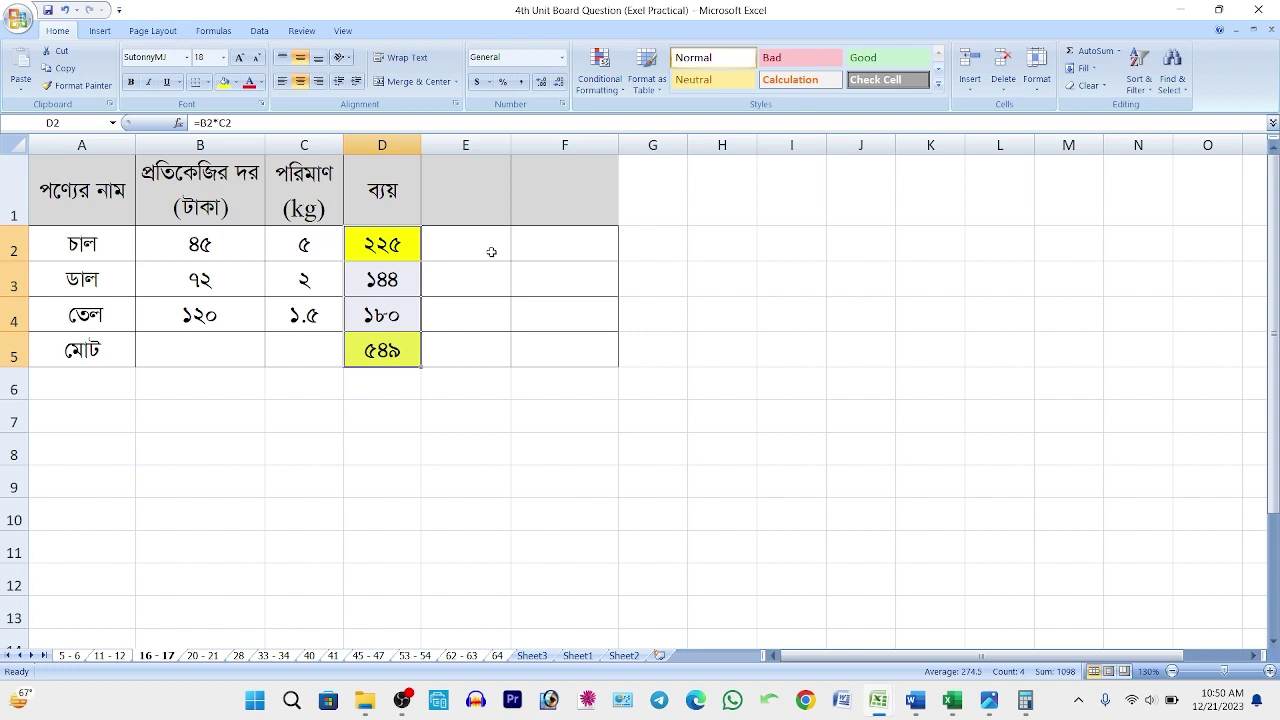
click(393, 366)
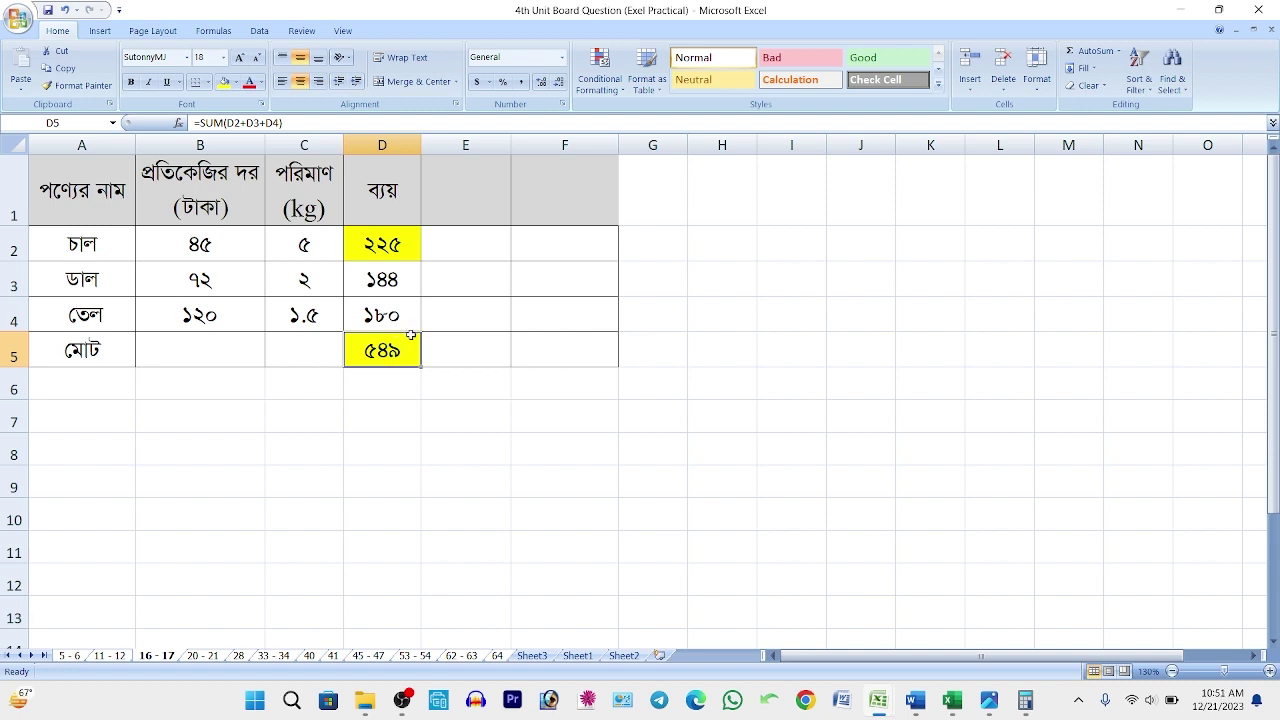
click(400, 240)
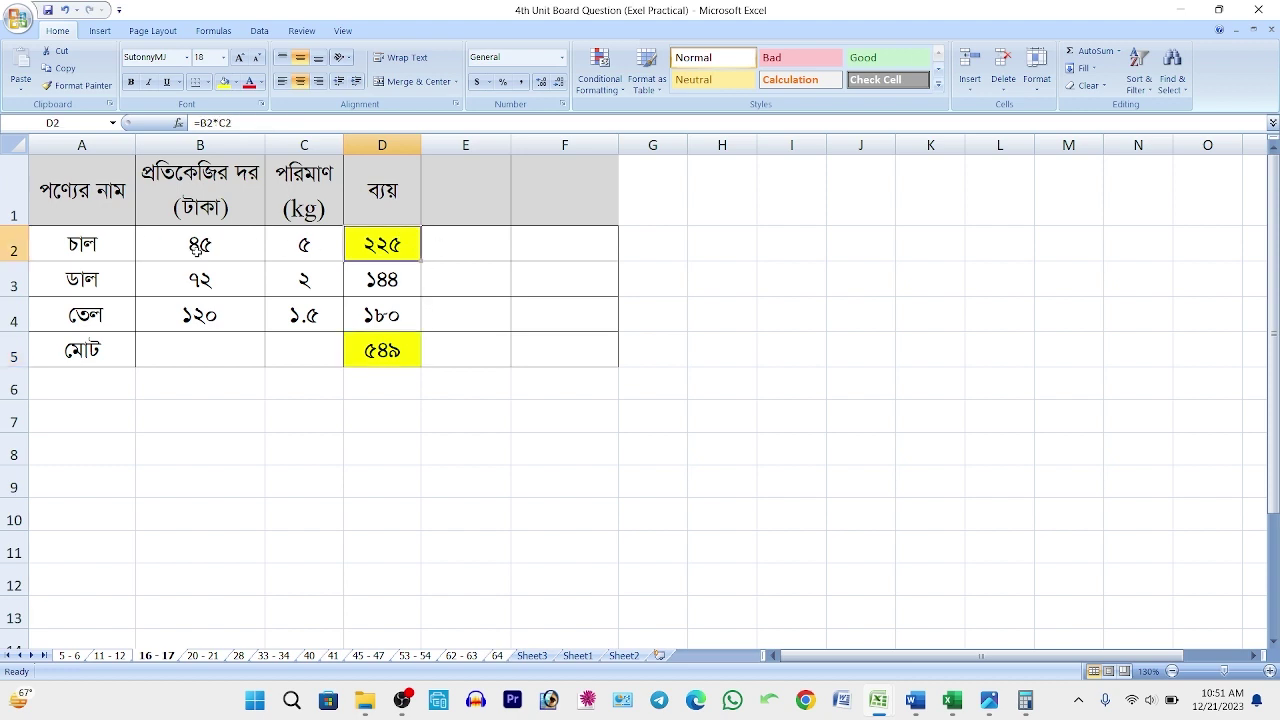
click(190, 245)
click(302, 246)
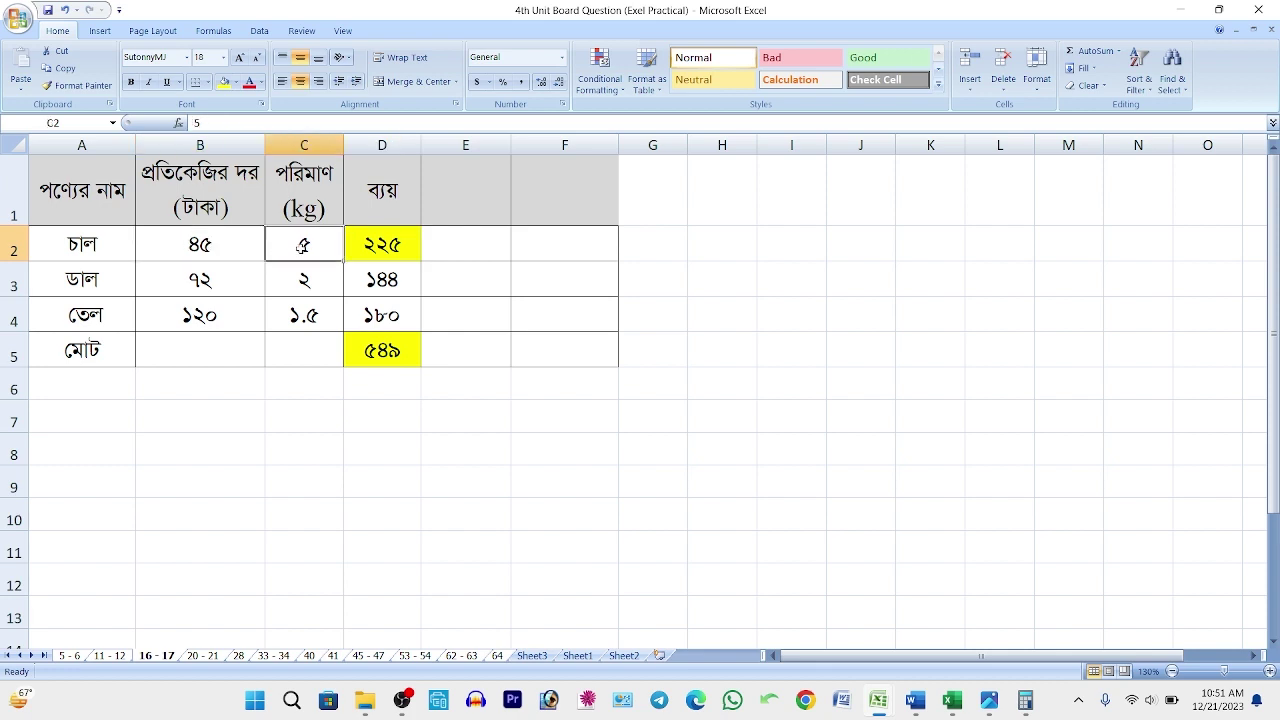
mouse_move(300, 248)
mouse_down()
mouse_move(249, 260)
mouse_move(312, 252)
mouse_up()
click(371, 350)
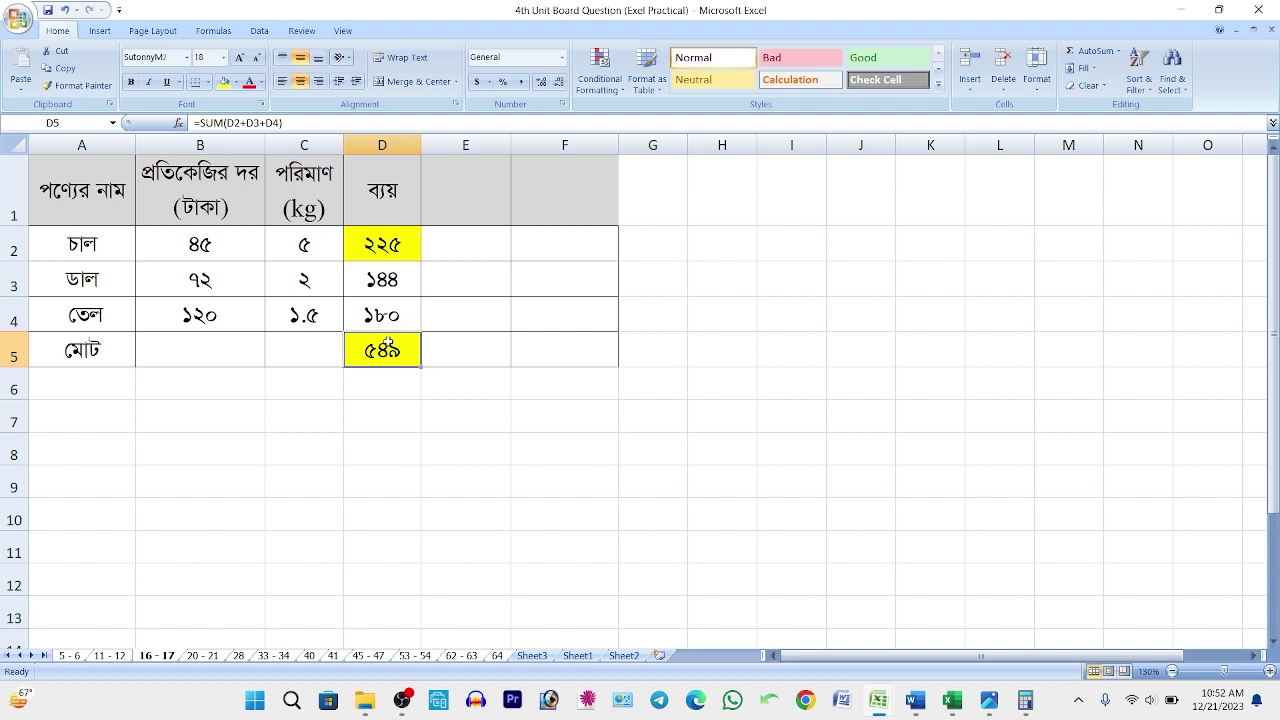
drag(380, 256, 378, 330)
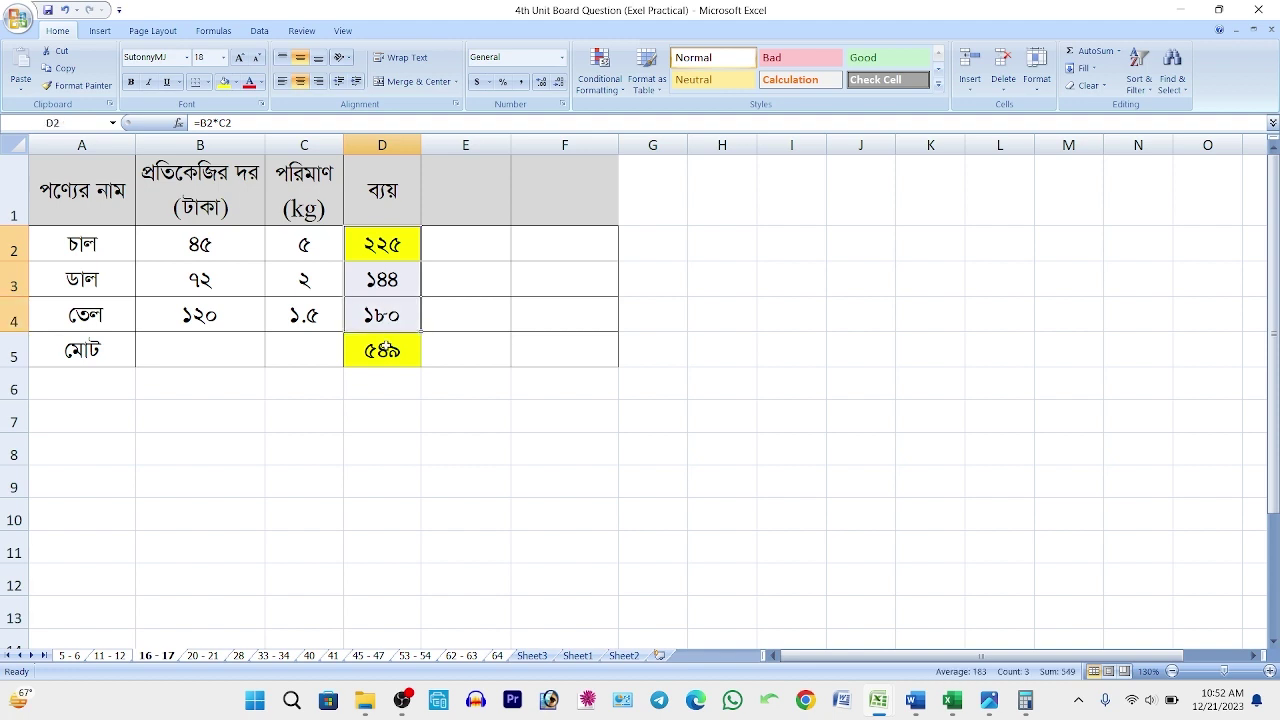
click(395, 373)
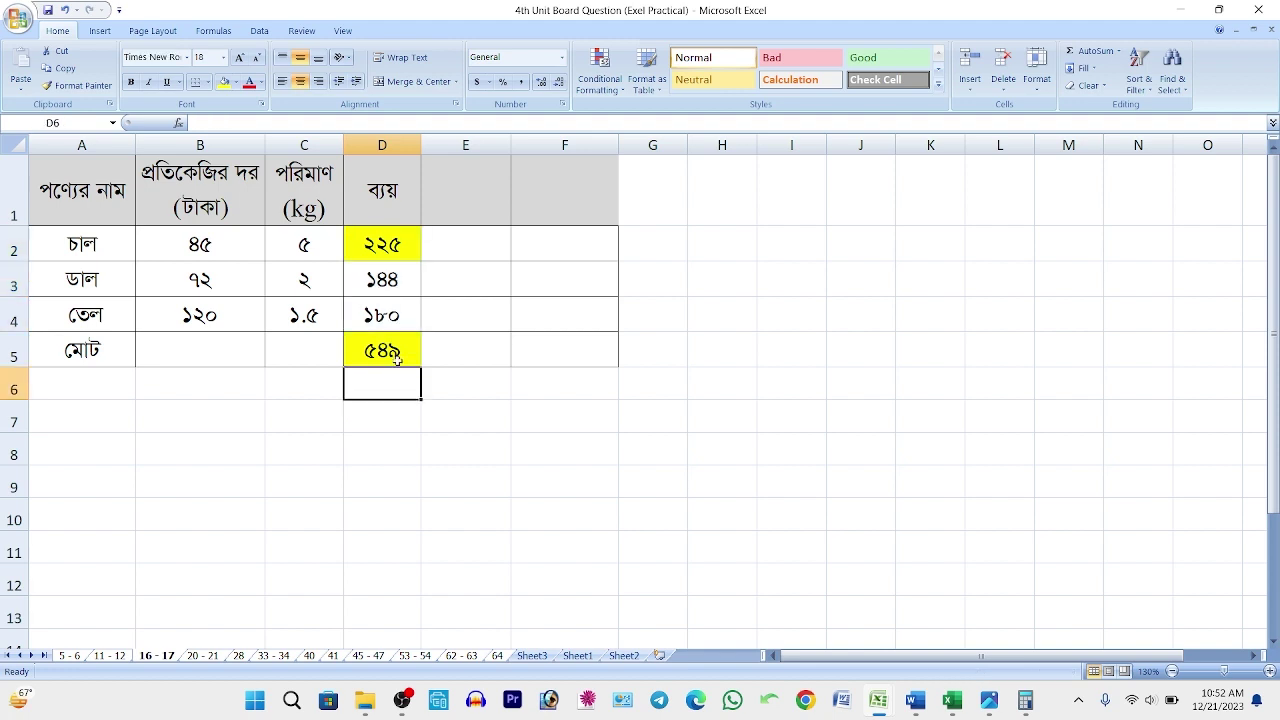
click(396, 352)
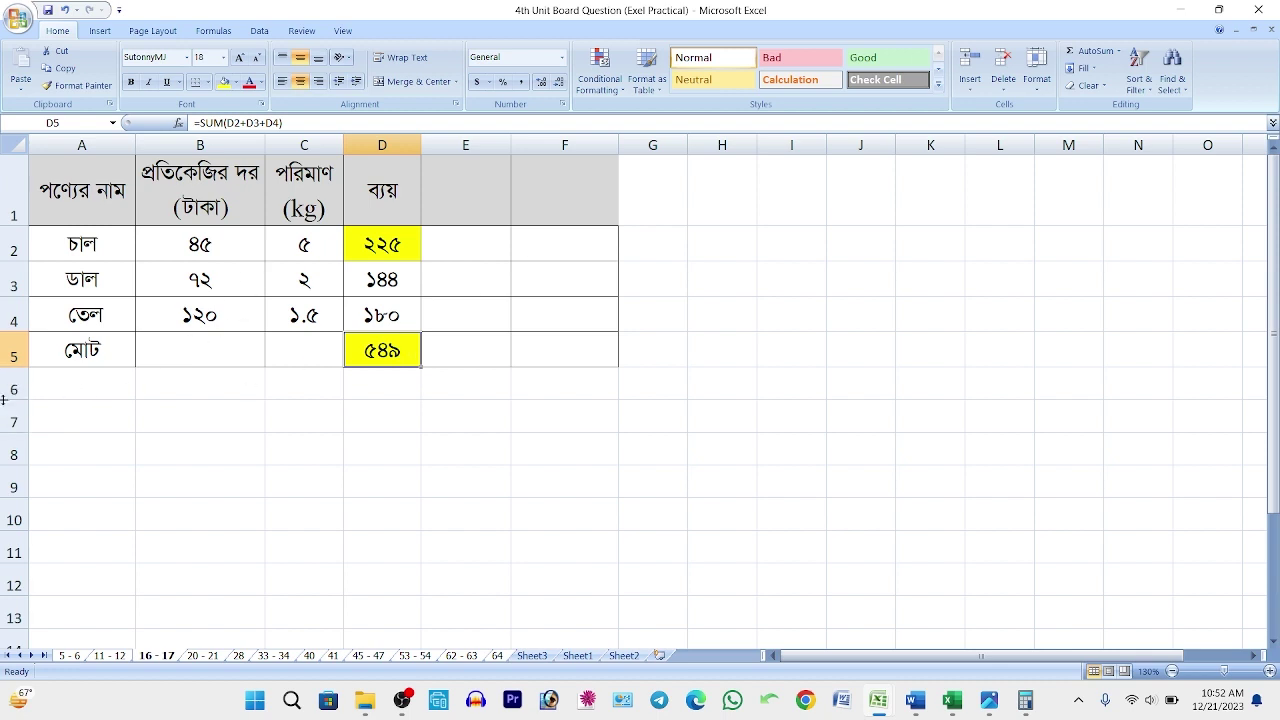
click(381, 244)
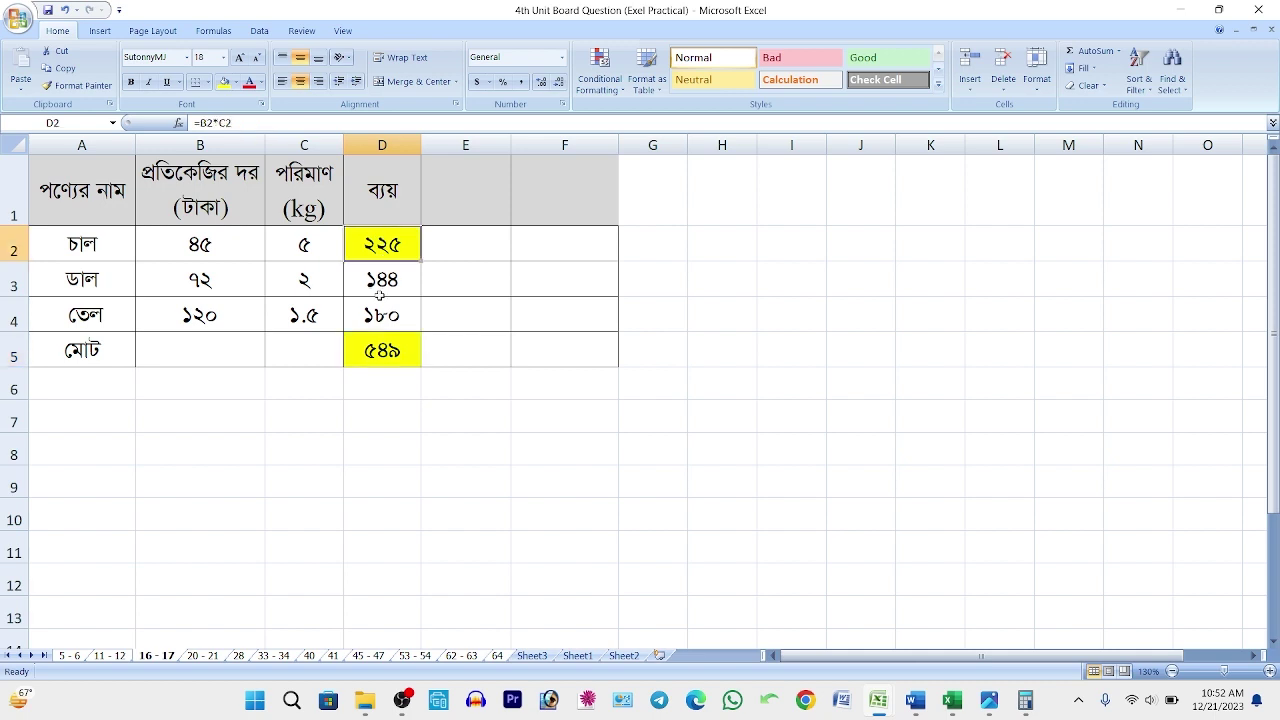
click(379, 292)
click(386, 317)
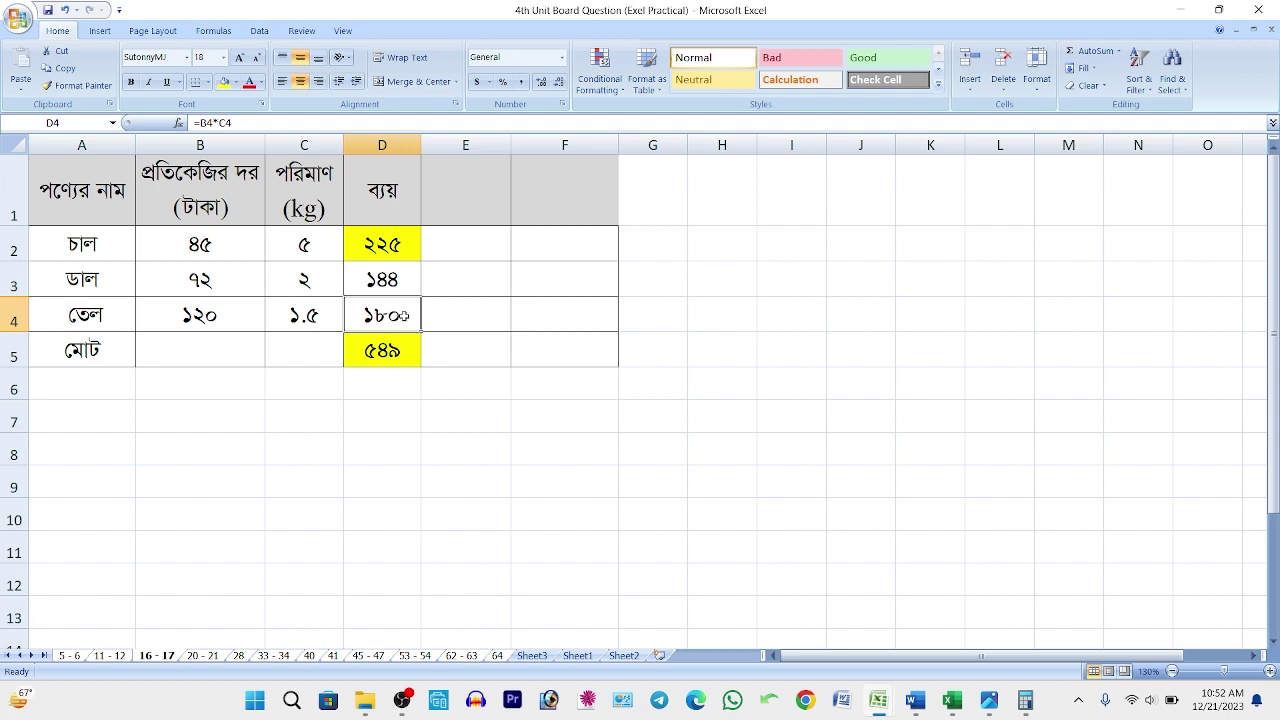
click(444, 351)
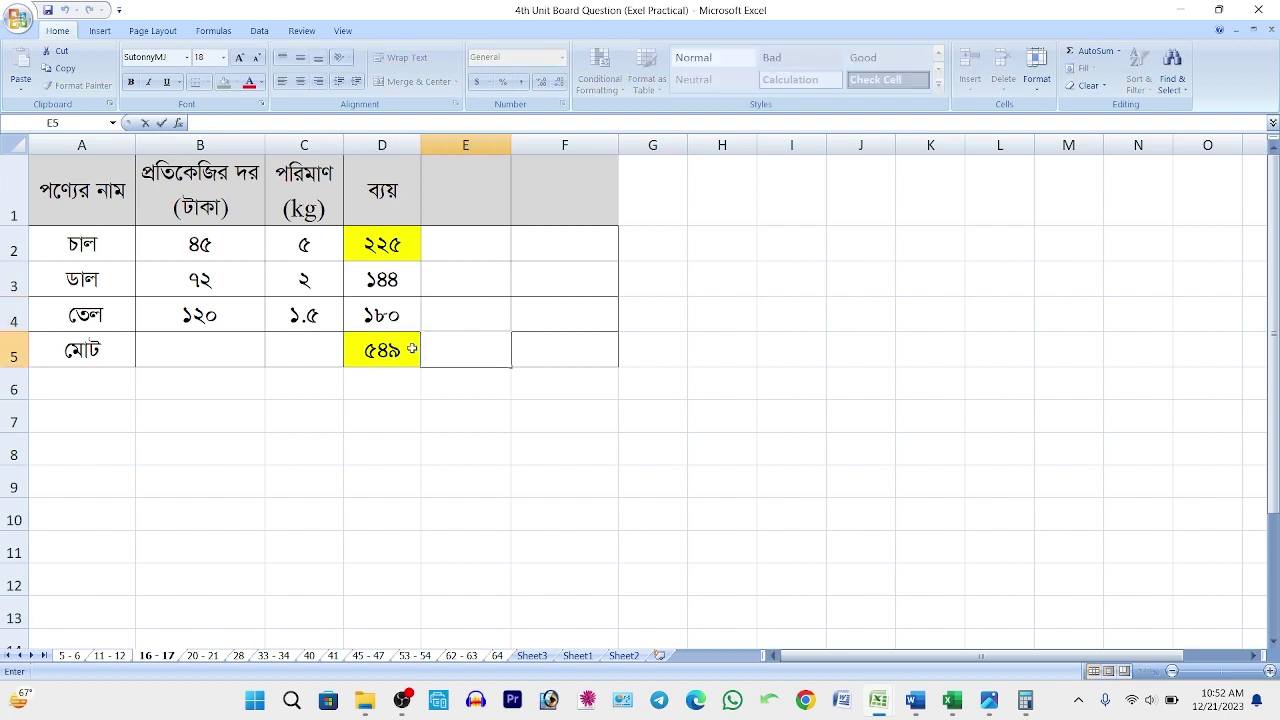
click(408, 351)
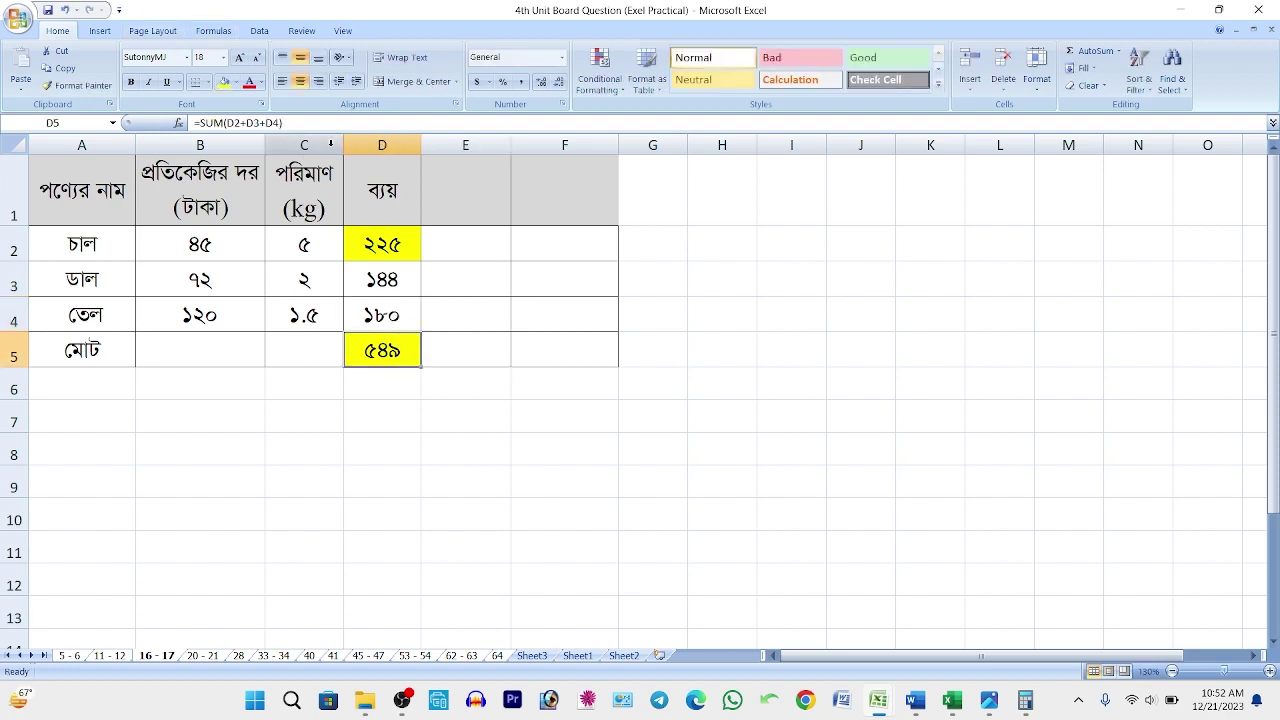
click(367, 378)
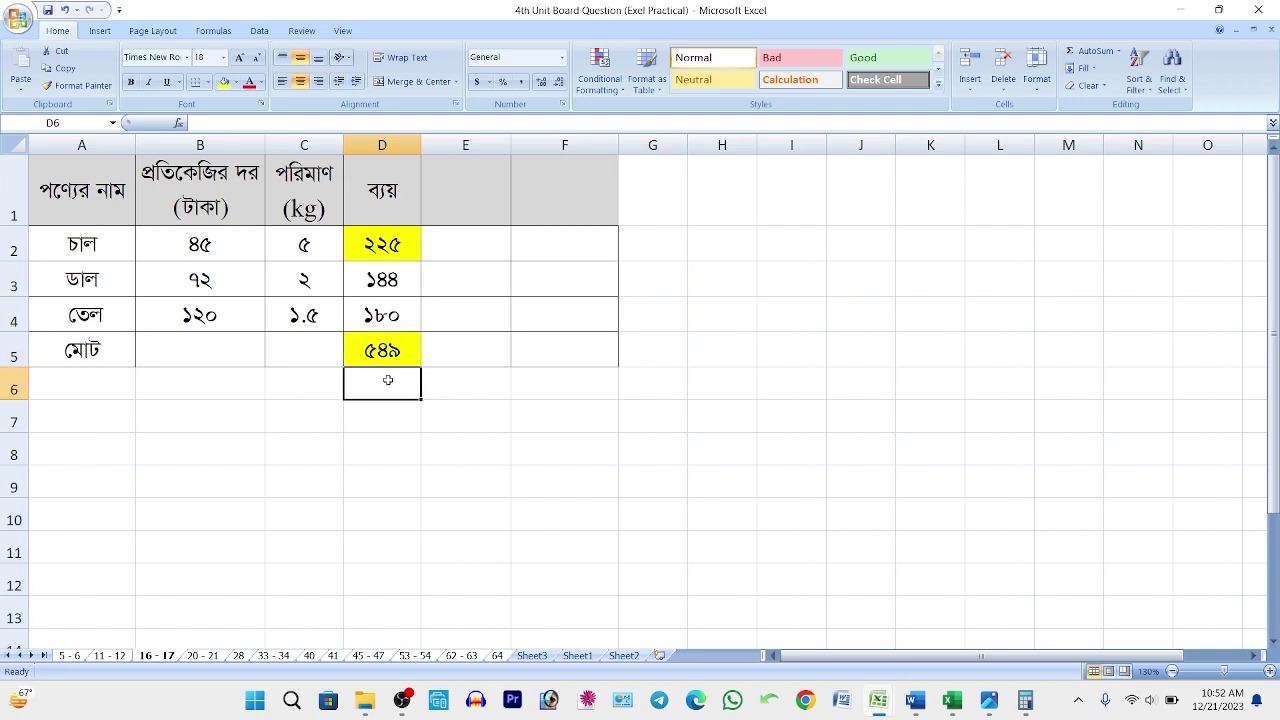
- Enter d2+d3+d4 in D6, clear it again, and move to the 20 - 21 sheet
text(d2)
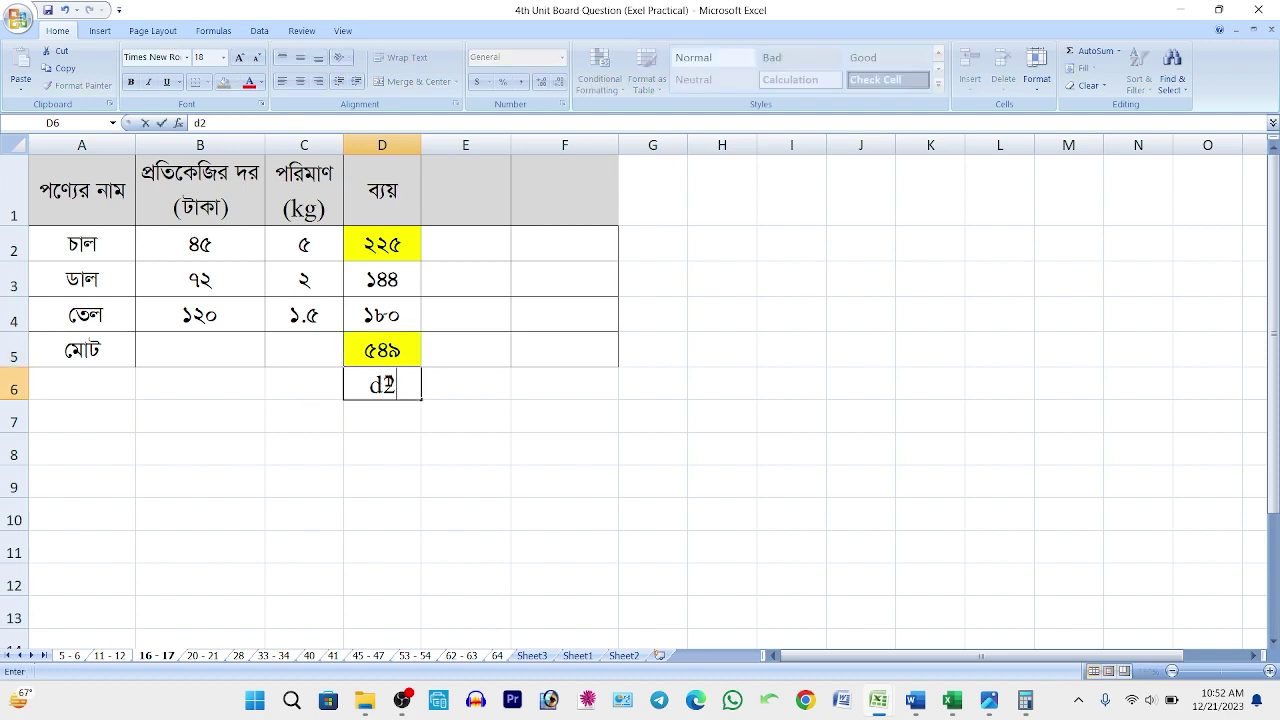
text(+d3+)
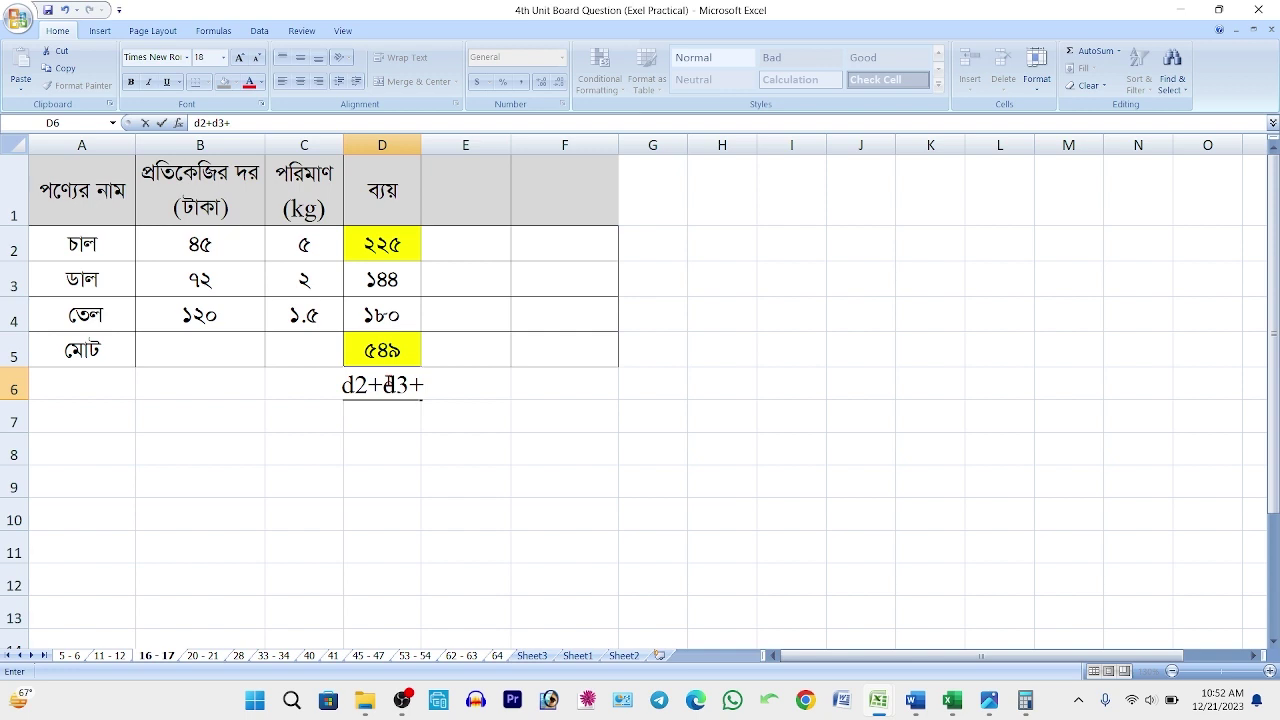
text(d4)
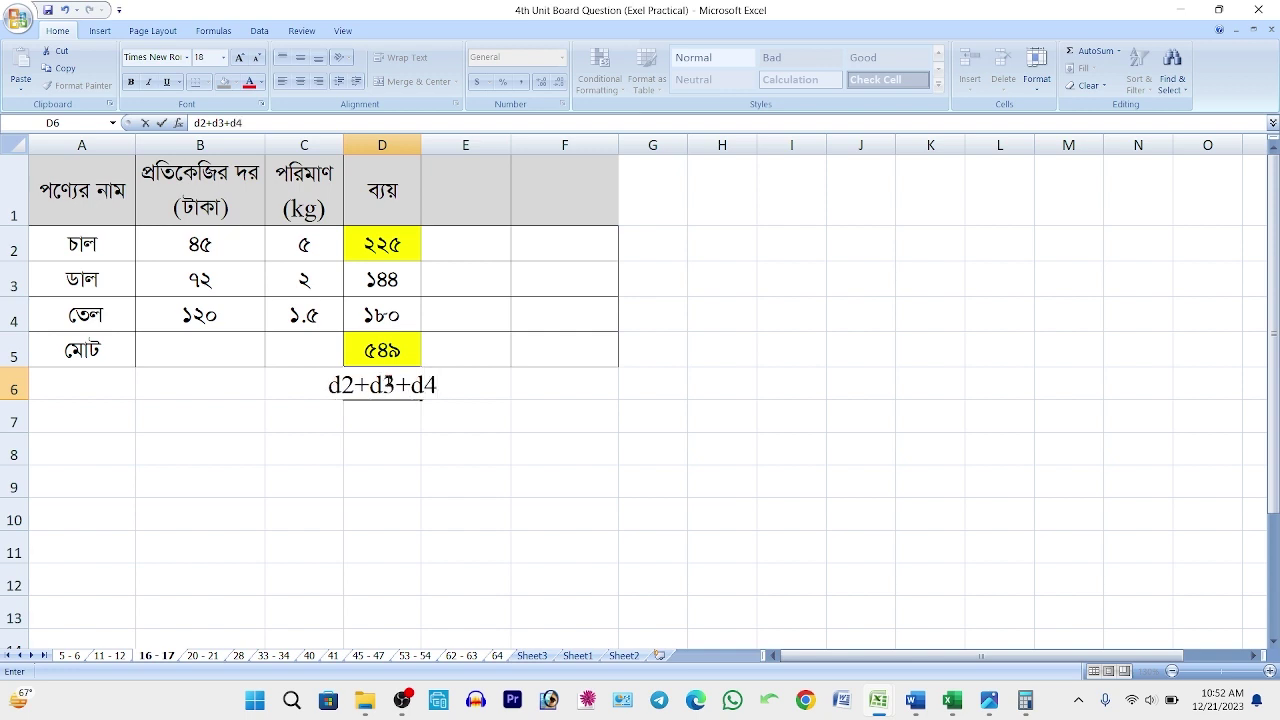
key(Return)
click(390, 383)
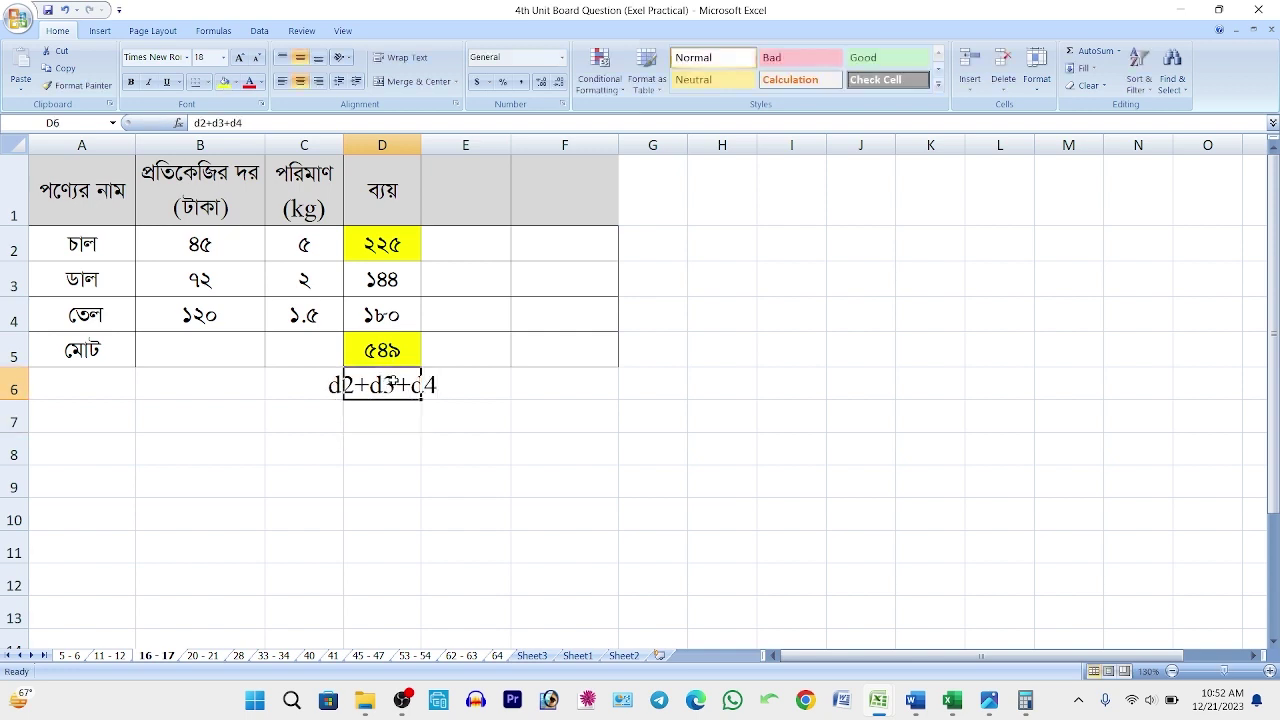
key(Delete)
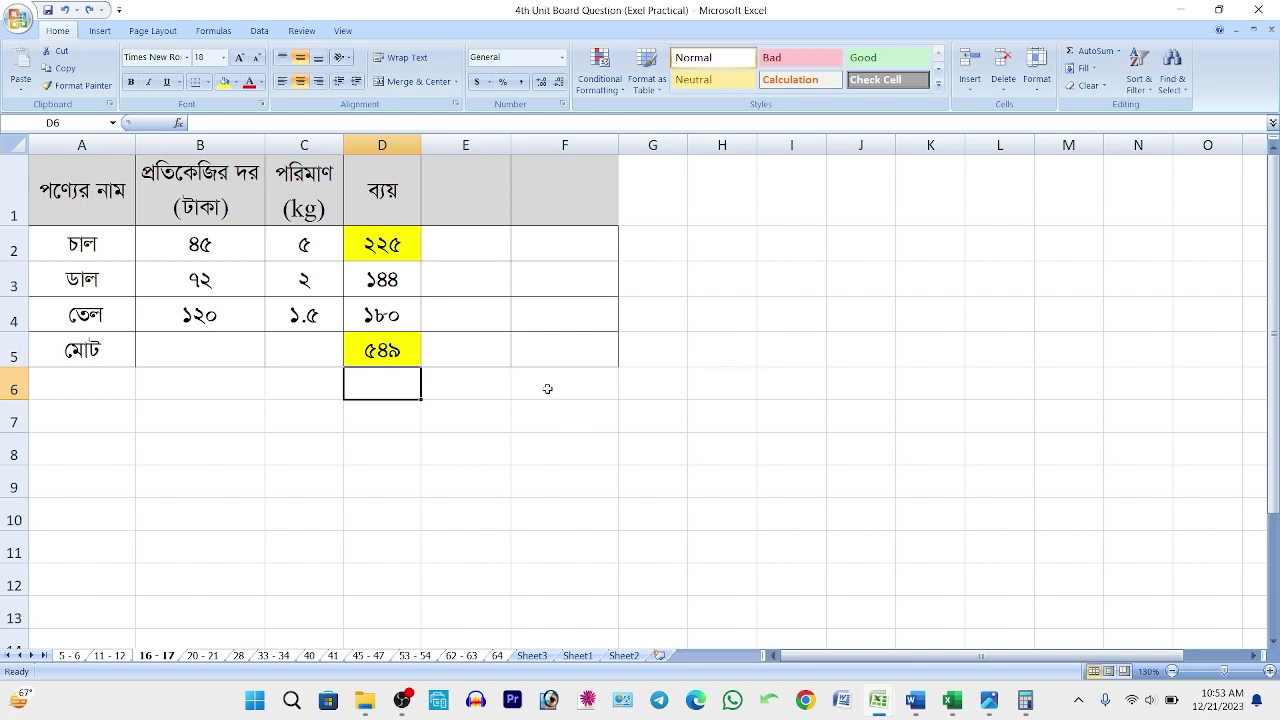
click(200, 656)
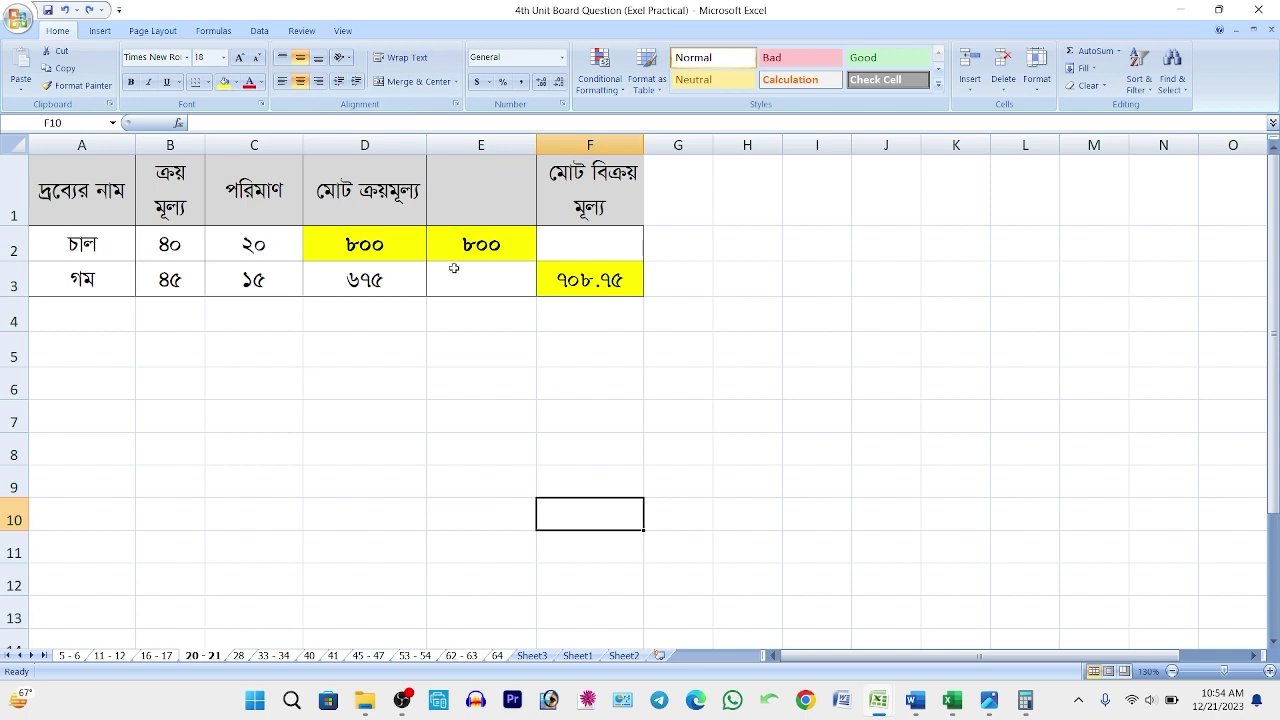
- Review the total-cost formulas in D2 and D3 and the selling-price formula in F3, then minimize Excel
click(370, 255)
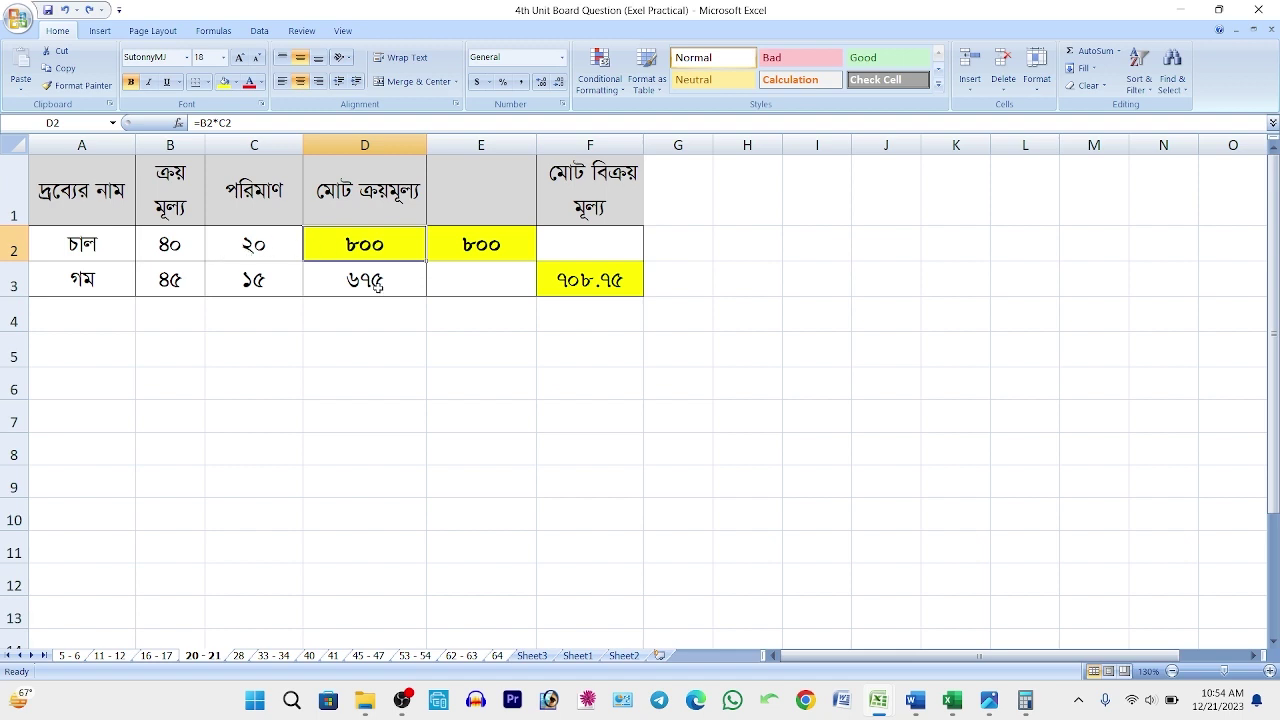
click(567, 266)
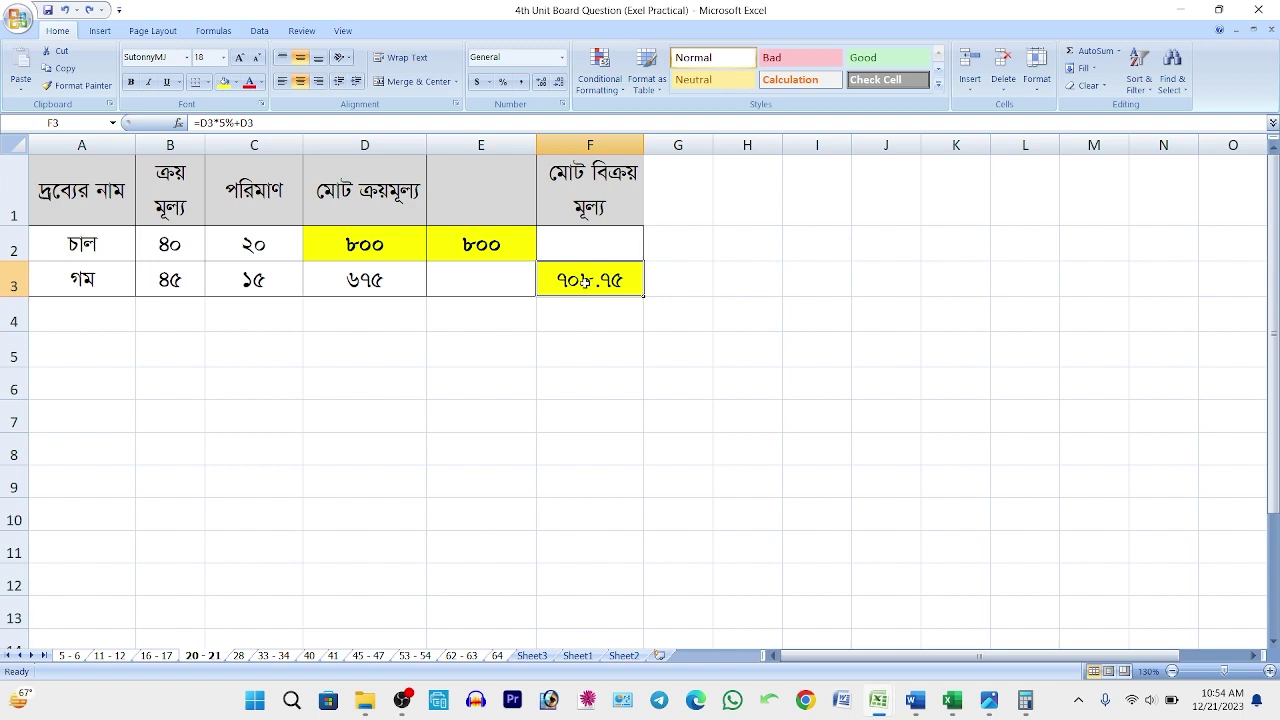
click(352, 283)
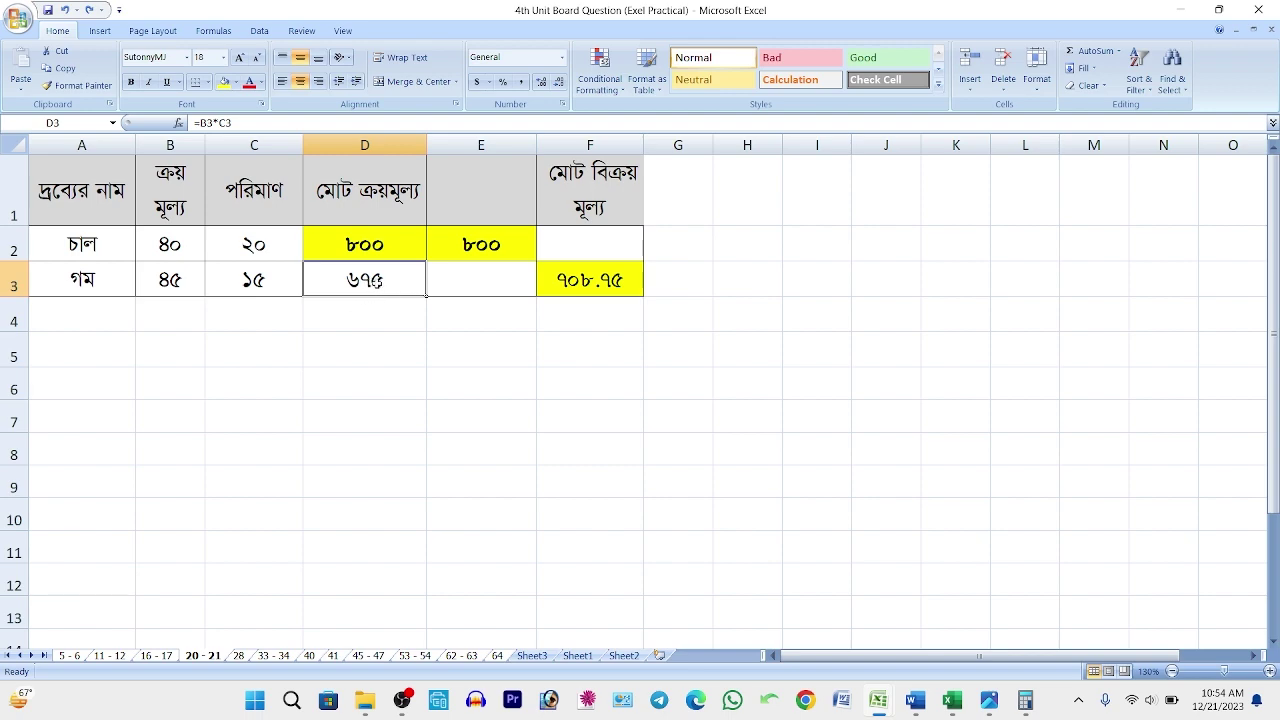
click(1188, 12)
- Clear the Calculator's previous expression and bring the 4th Unit Board Question workbook forward
click(1025, 700)
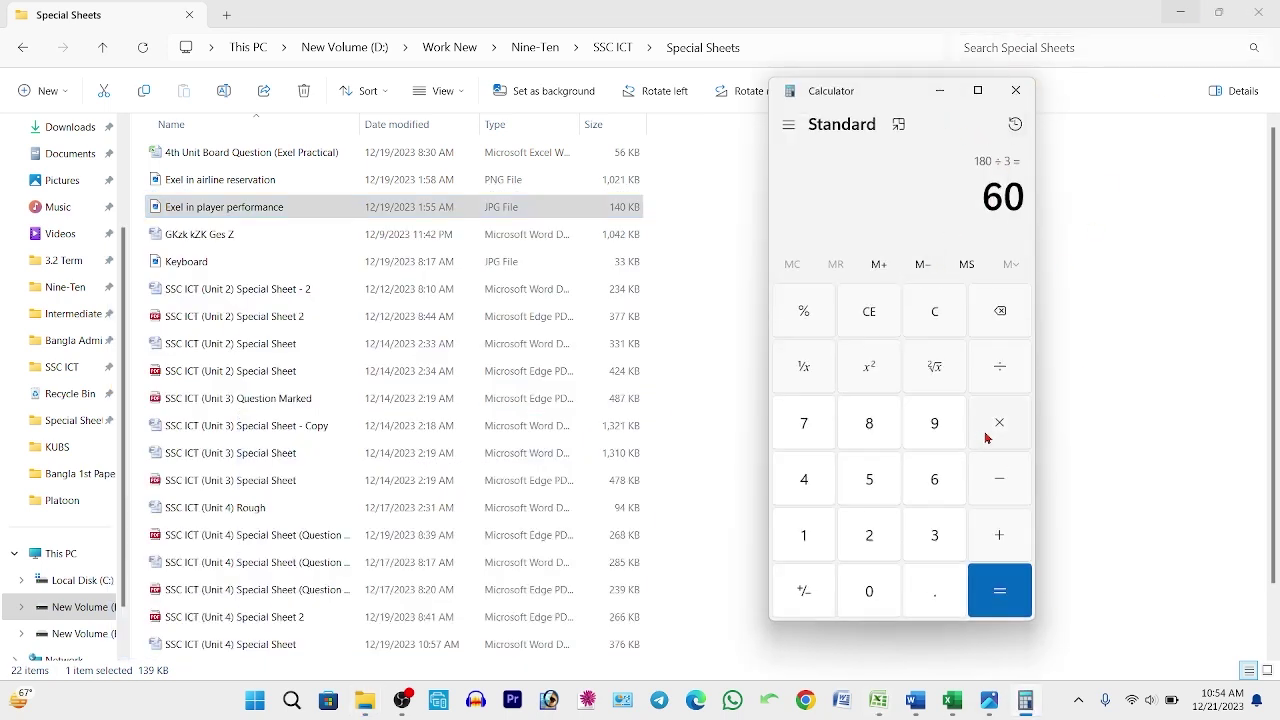
click(1002, 314)
mouse_move(952, 700)
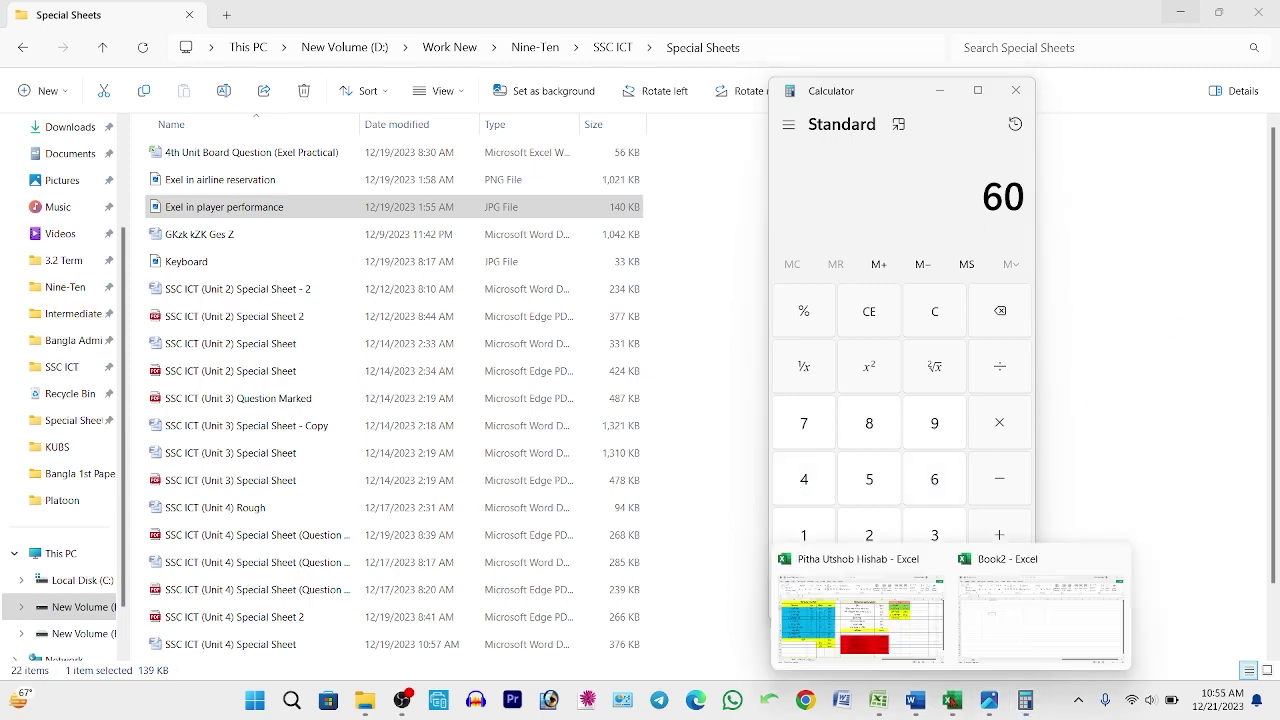
click(910, 652)
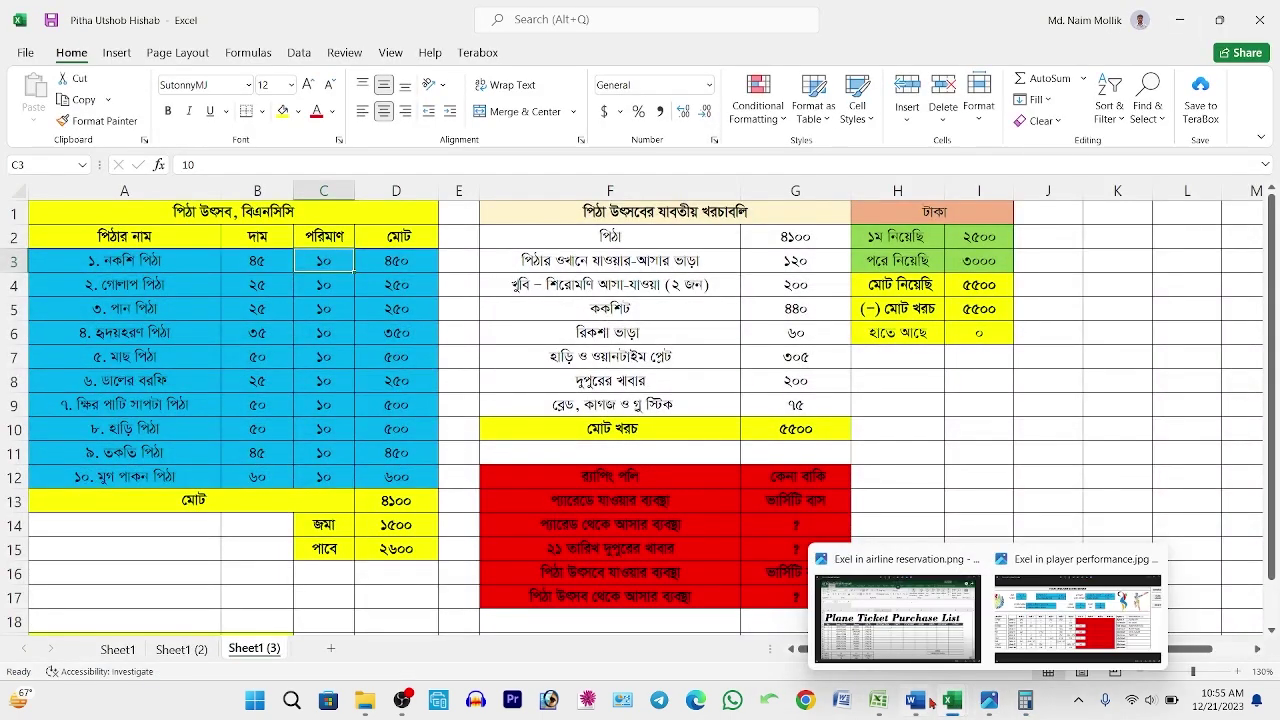
mouse_move(878, 700)
click(1003, 624)
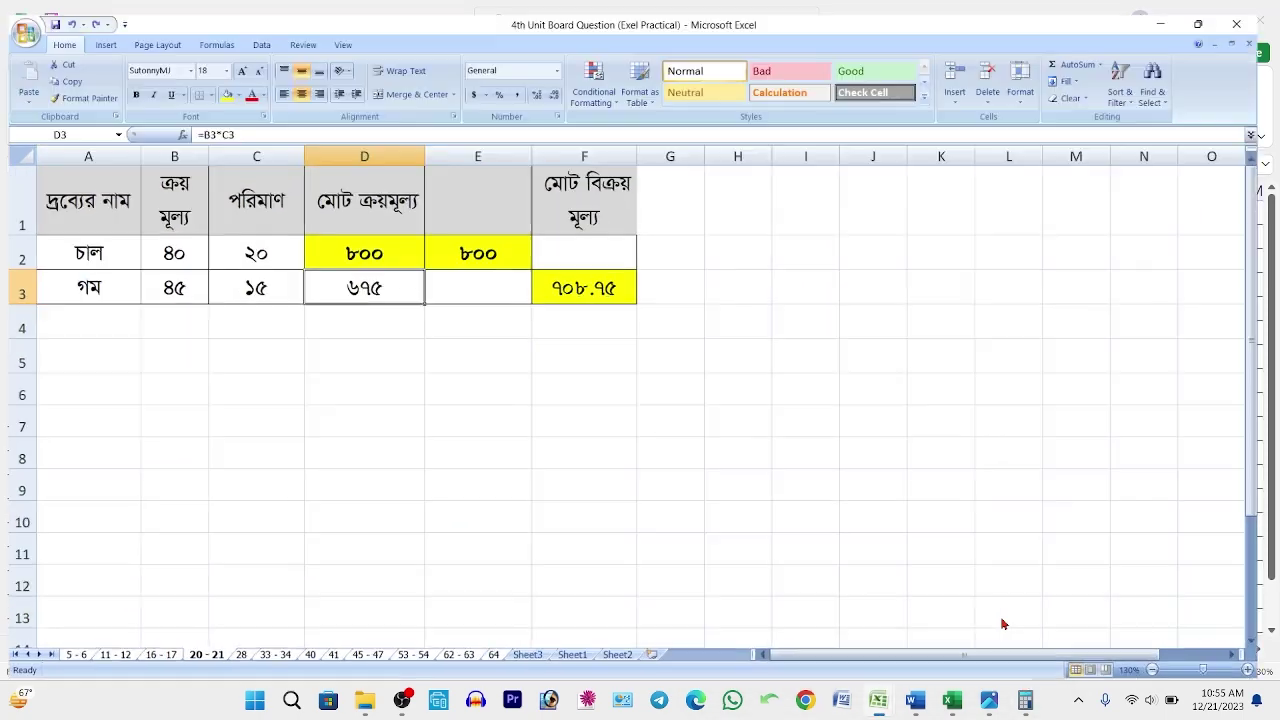
- Restore down the exam workbook, minimize Pitha Utshob Hishab without saving, and arrange the windows side by side
click(1197, 22)
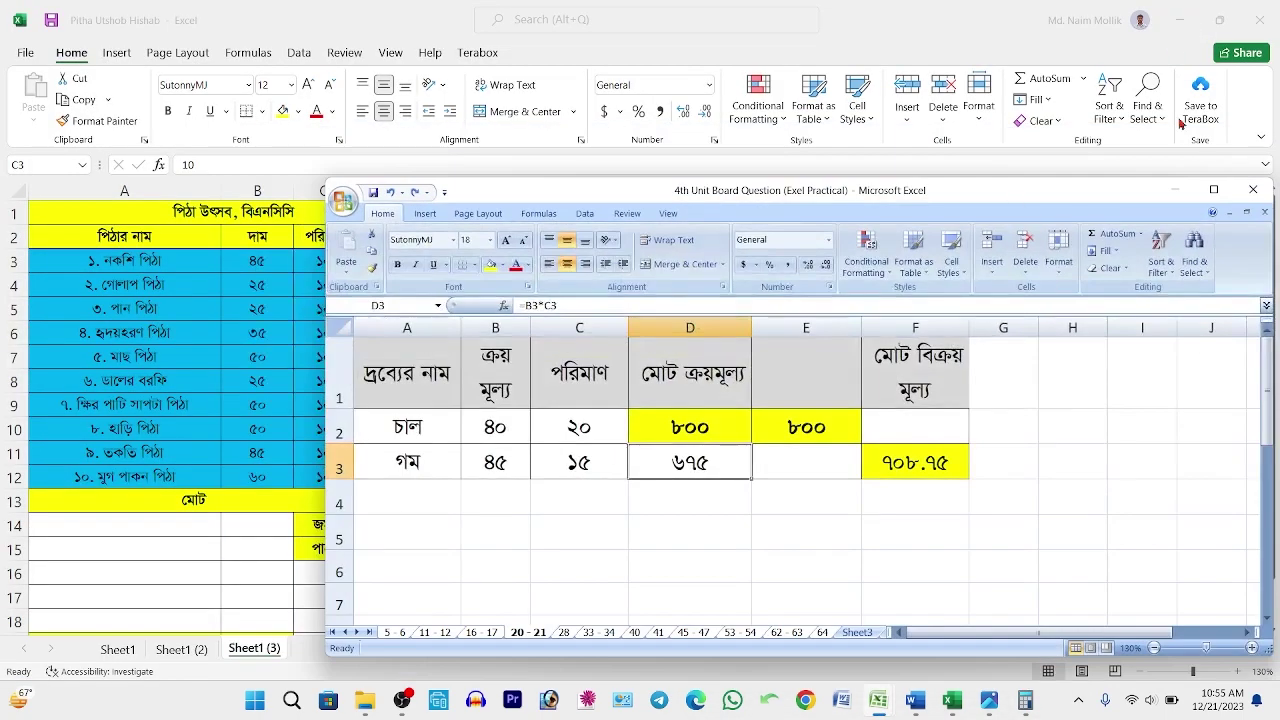
click(1259, 20)
click(703, 383)
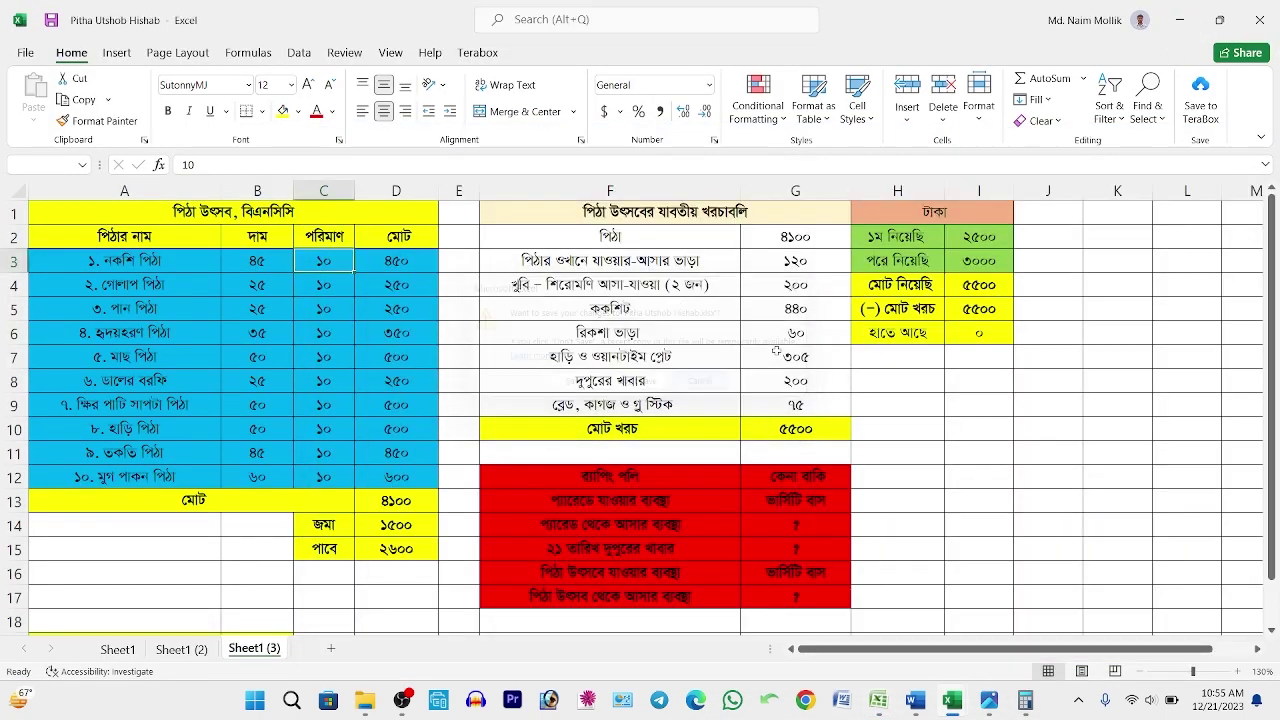
click(1182, 21)
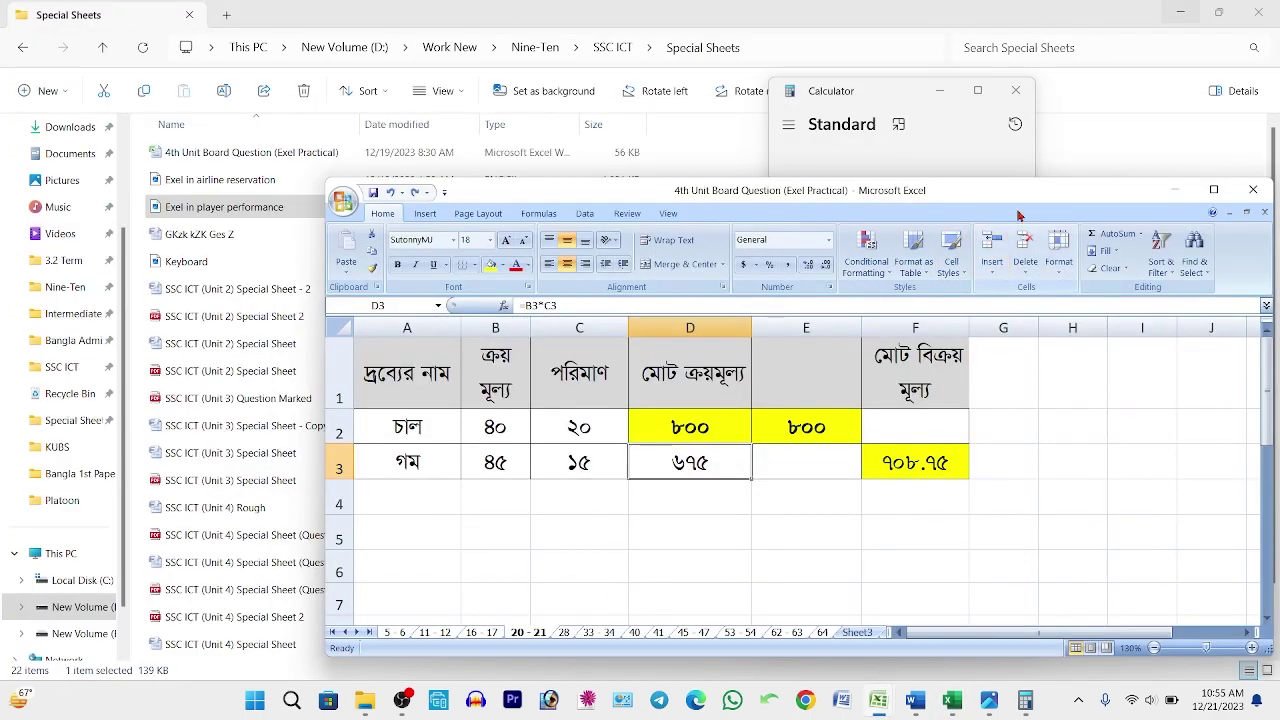
drag(1027, 195, 672, 240)
drag(895, 97, 1059, 113)
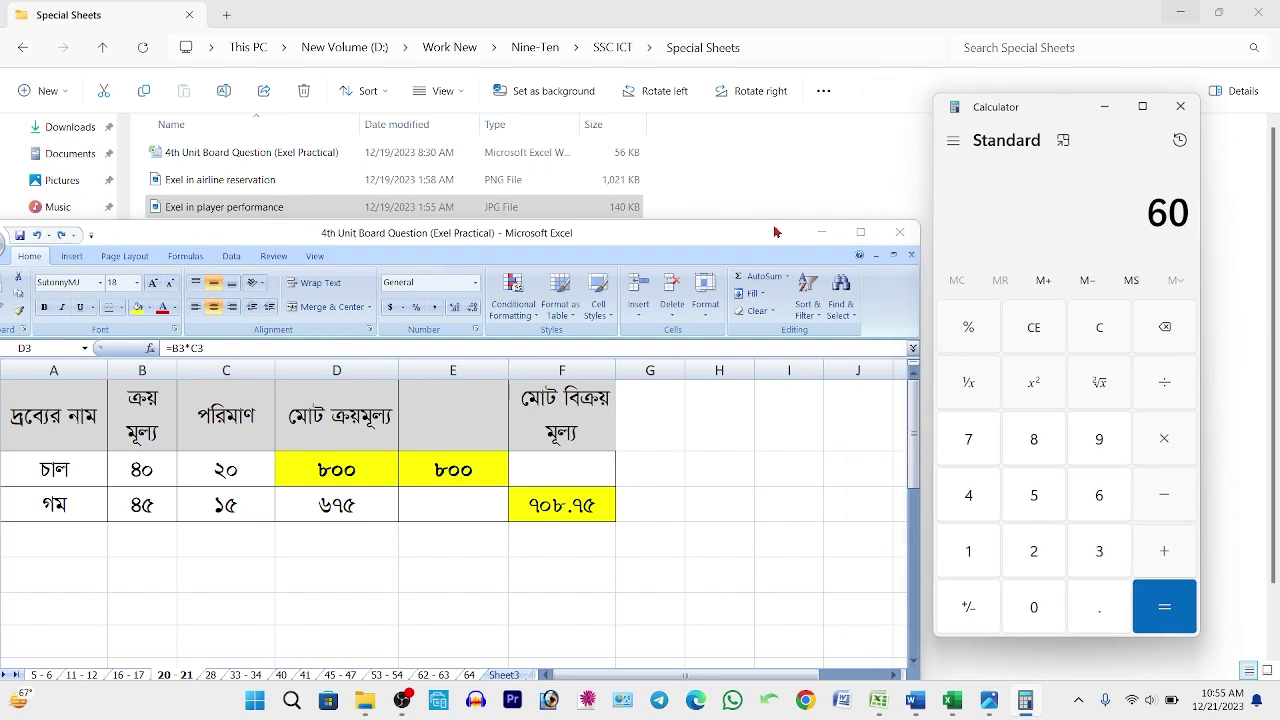
- Calculate 5% of 675 in Calculator, giving 33.75
drag(723, 234, 709, 120)
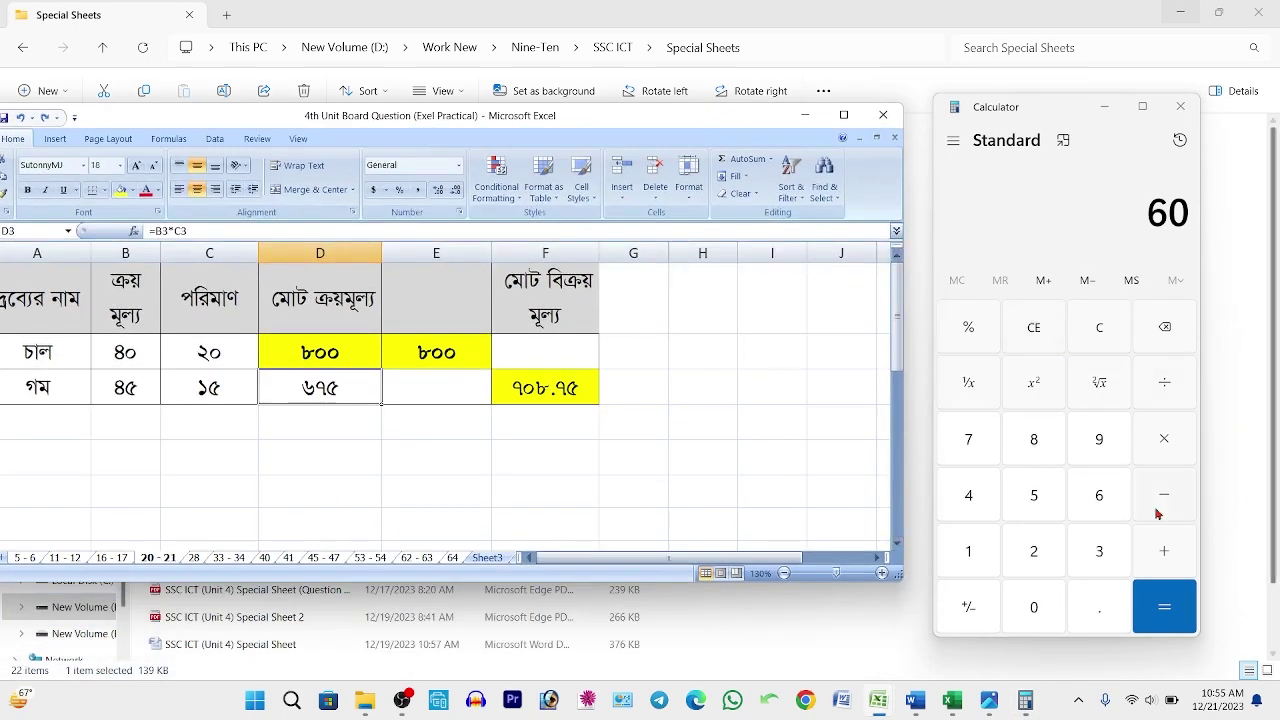
click(1073, 500)
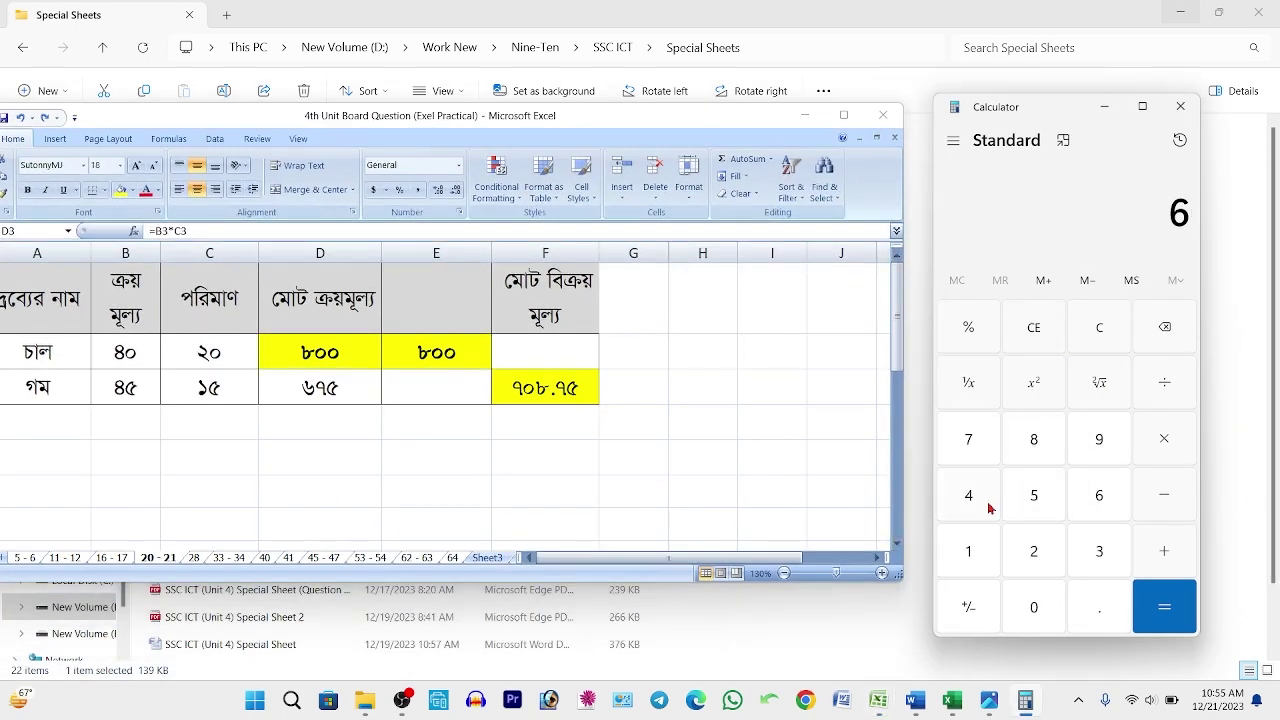
click(965, 450)
click(1028, 495)
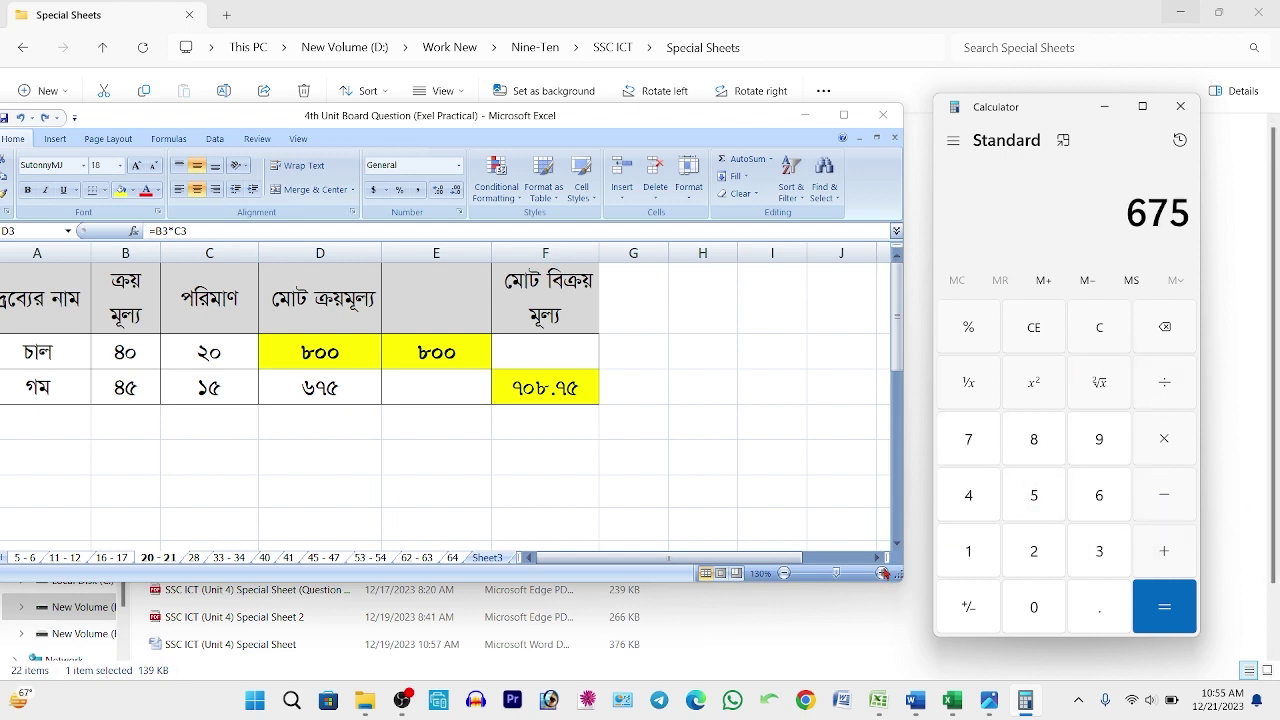
click(1162, 442)
click(1036, 496)
click(964, 332)
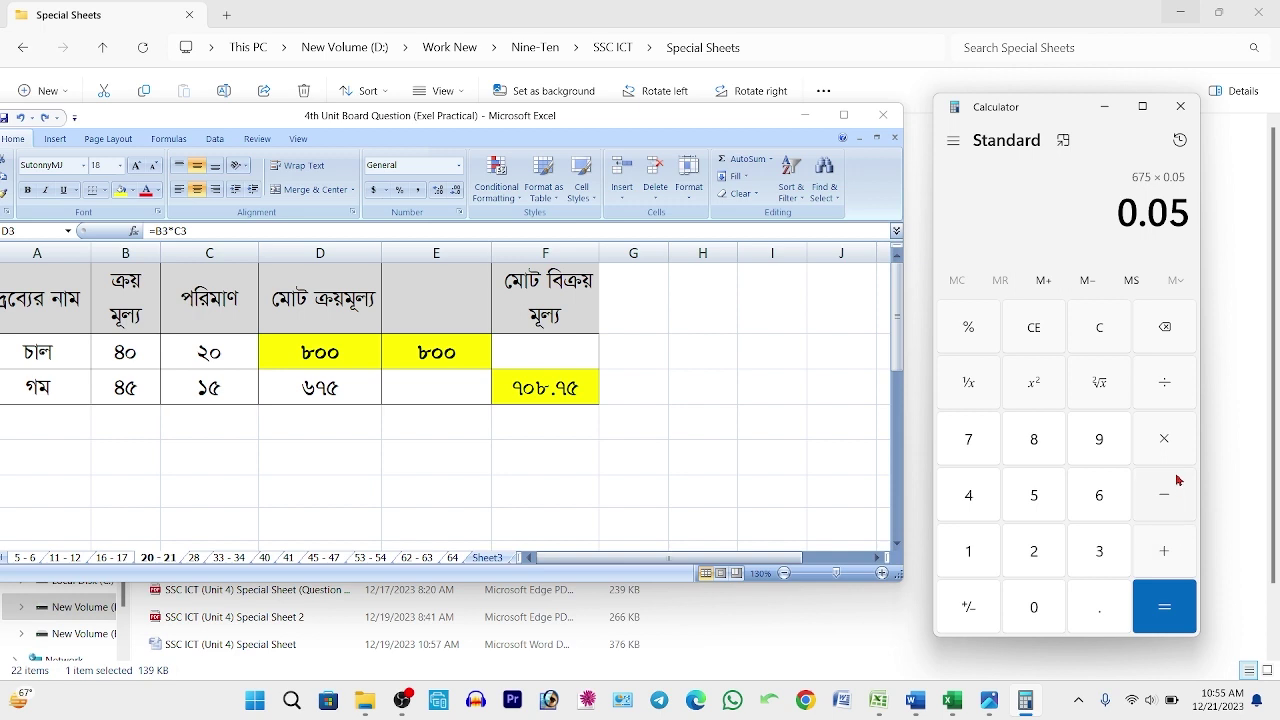
click(1167, 607)
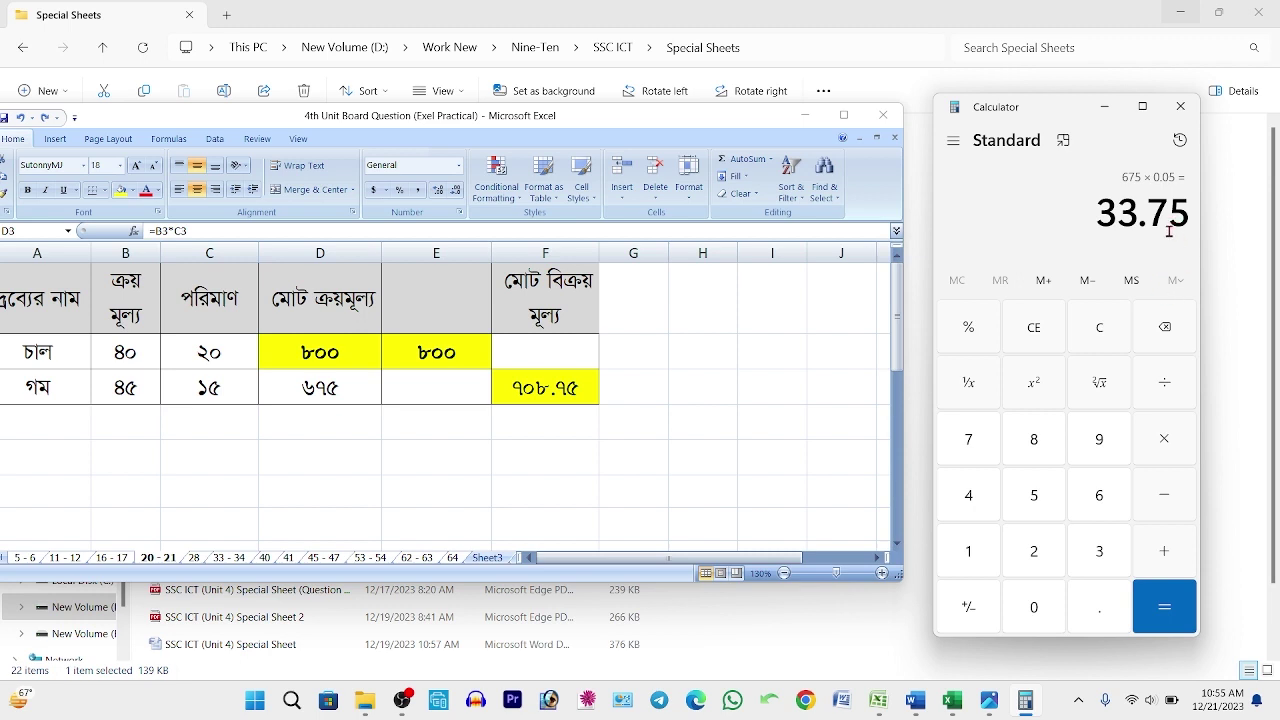
- Add 675 to get 708.75, matching F3's selling price, and minimize Calculator
click(1164, 548)
click(1095, 497)
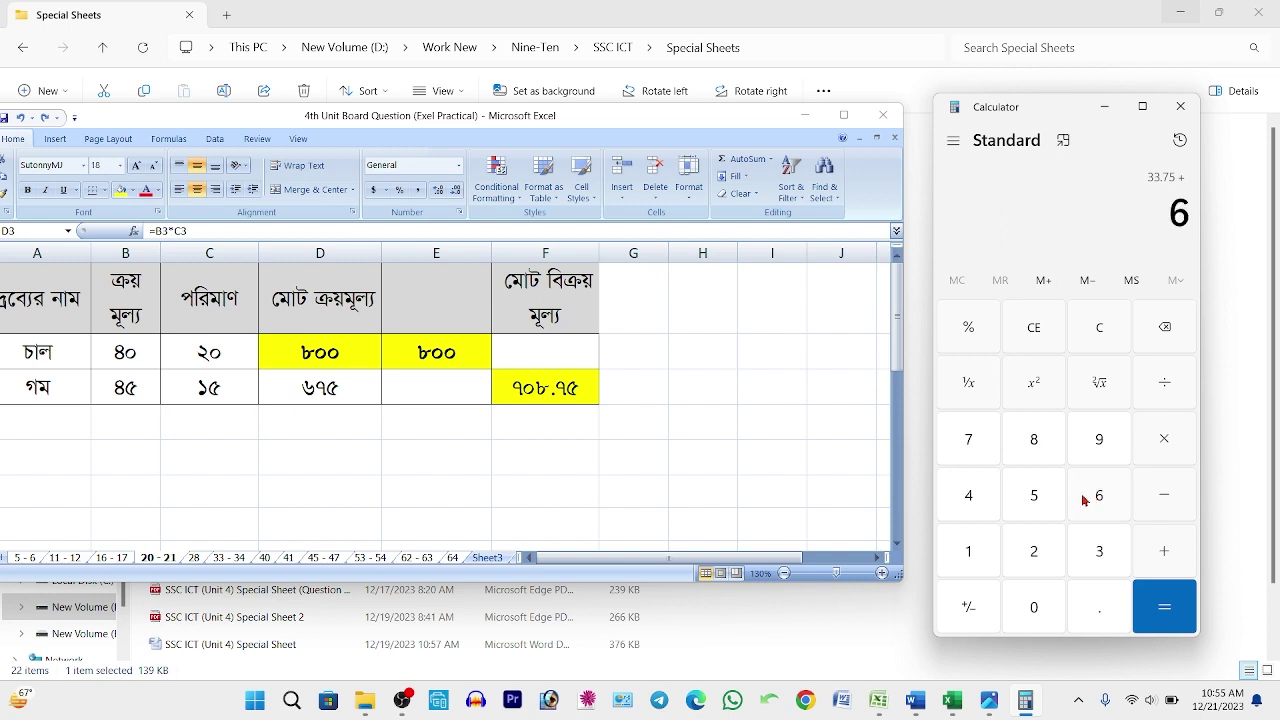
click(978, 441)
click(1026, 492)
click(1146, 602)
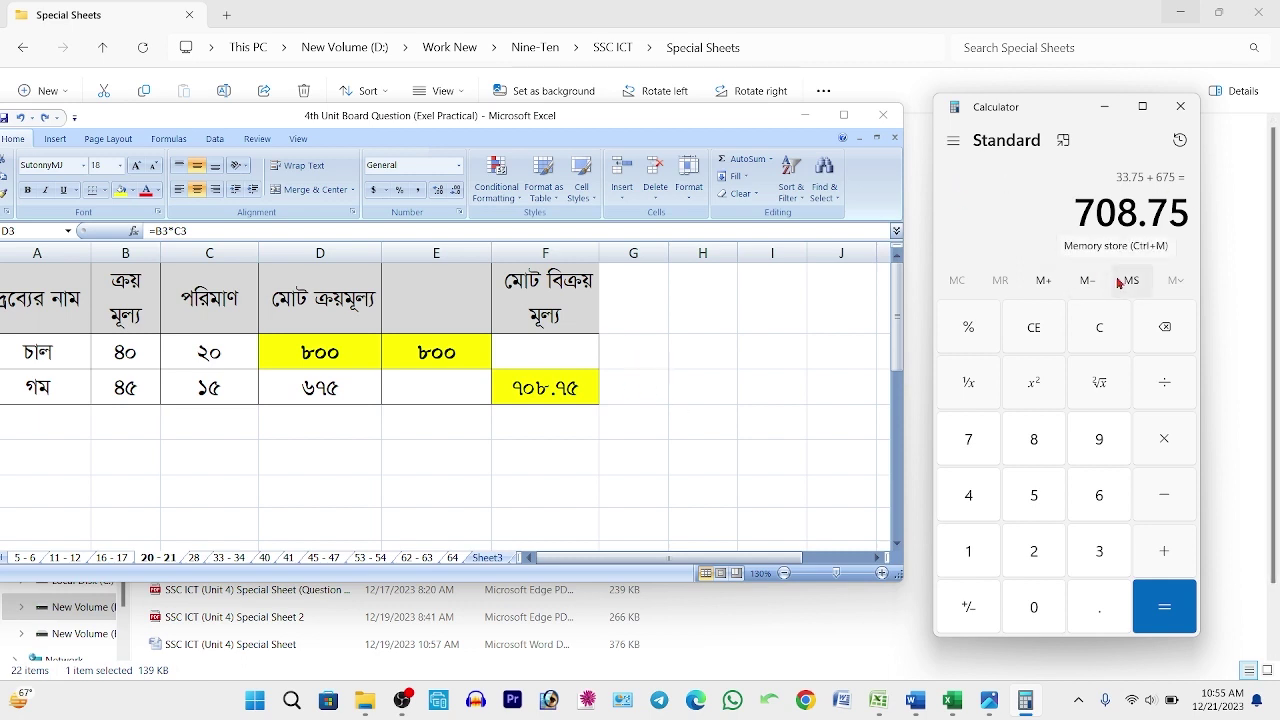
click(1105, 107)
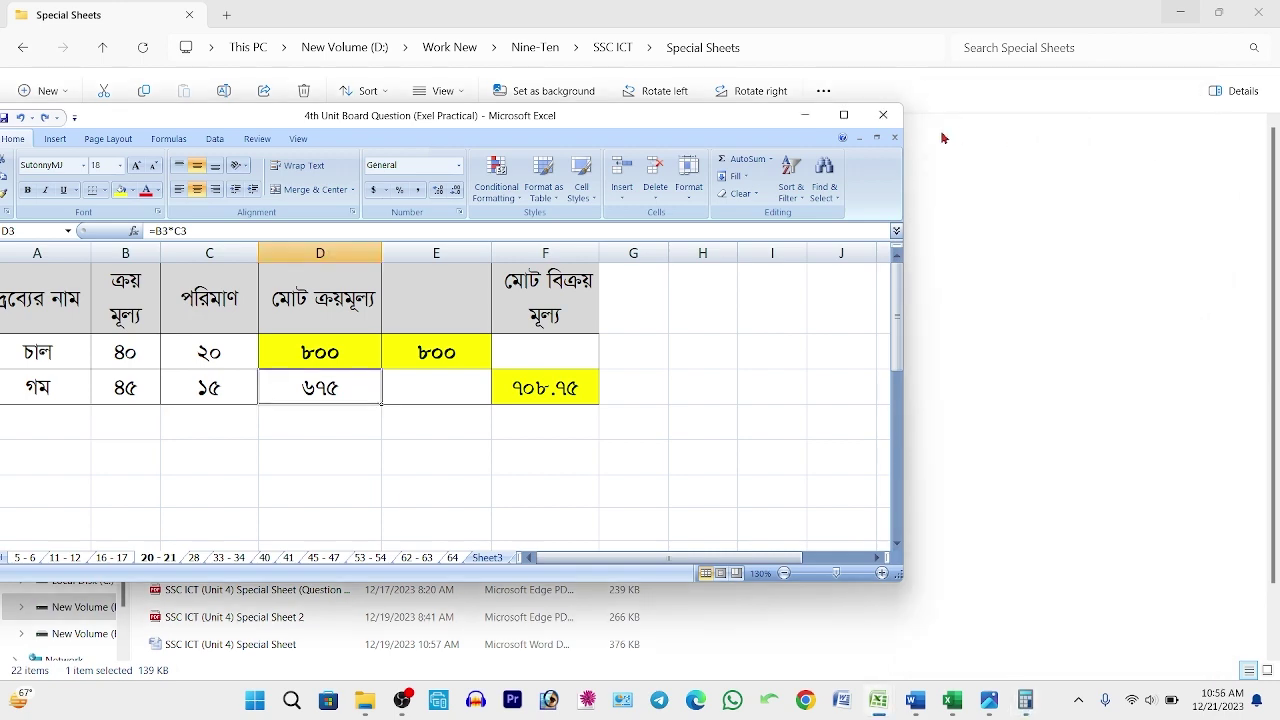
- Maximize the exam workbook on sheet 28, then clear Calculator to 0 and close it
click(840, 117)
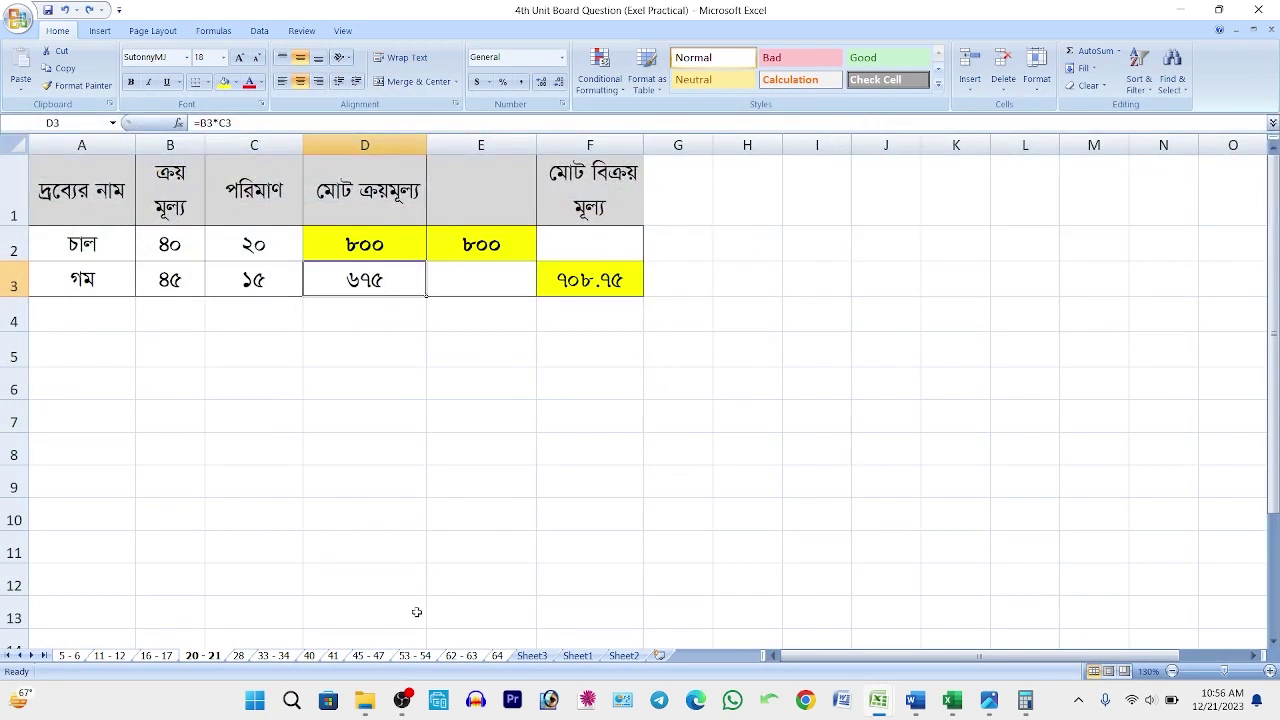
click(236, 656)
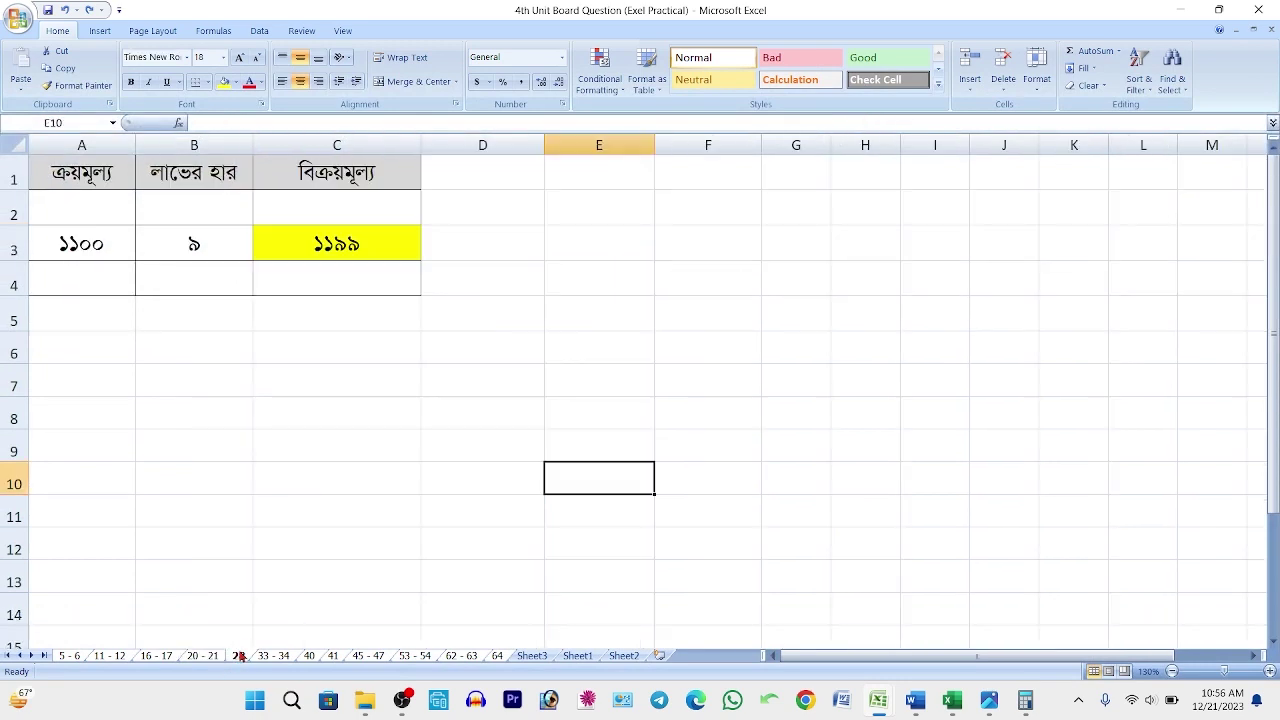
mouse_move(362, 712)
click(1025, 700)
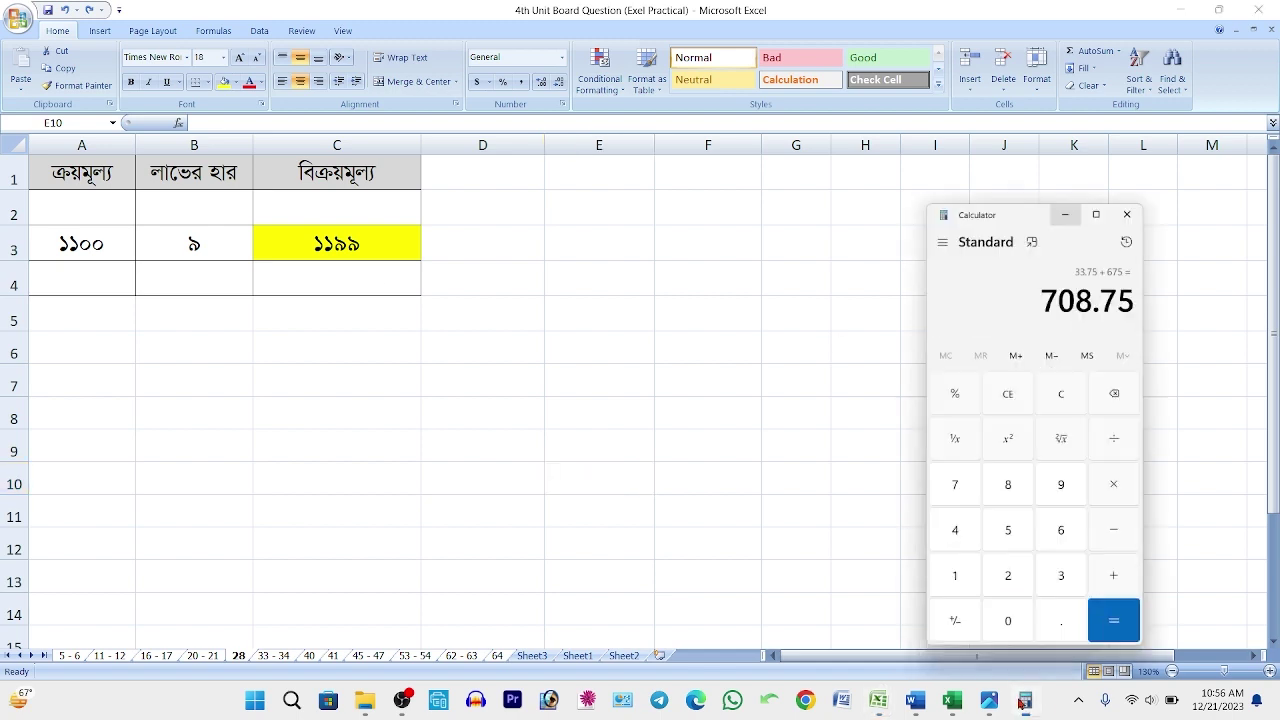
click(1097, 336)
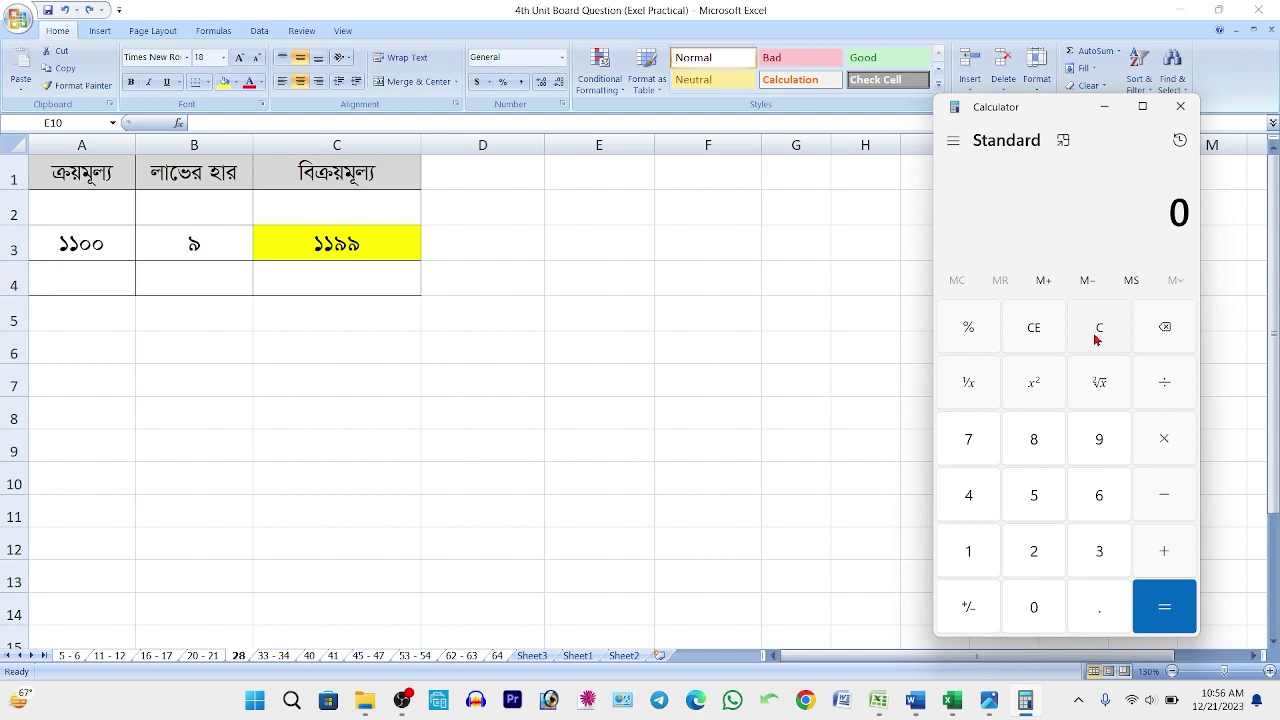
click(1181, 106)
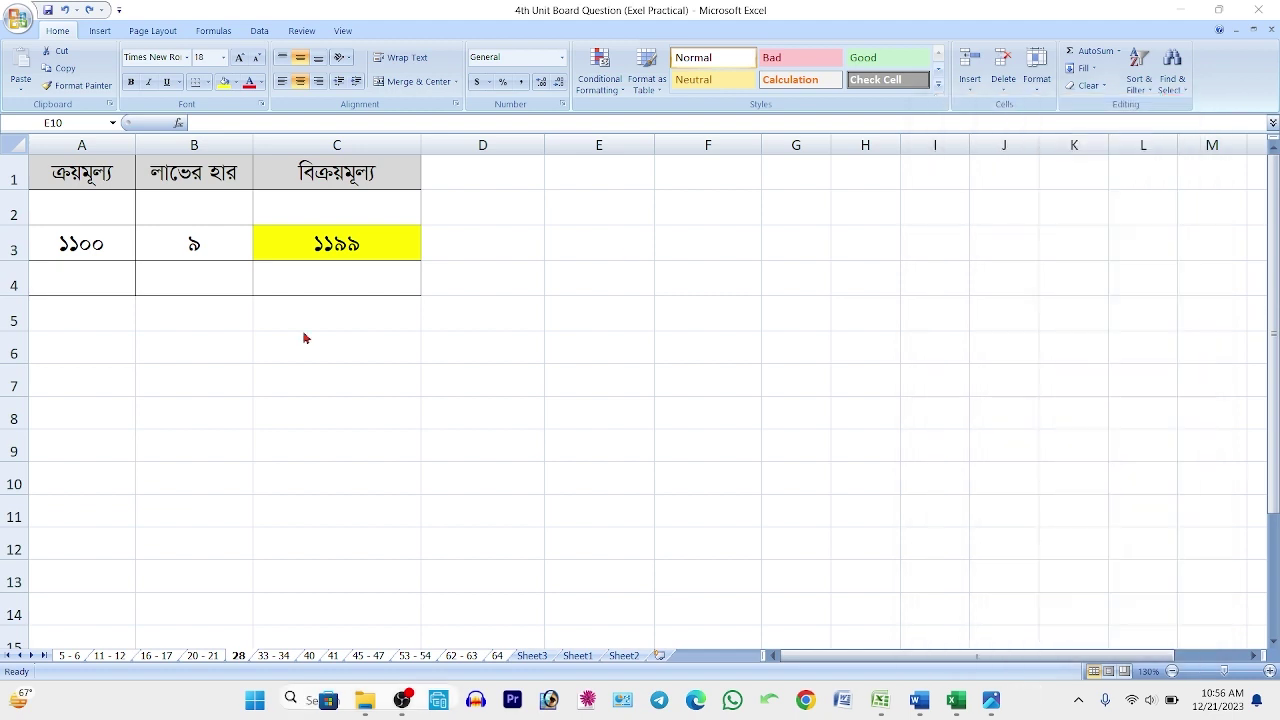
click(195, 244)
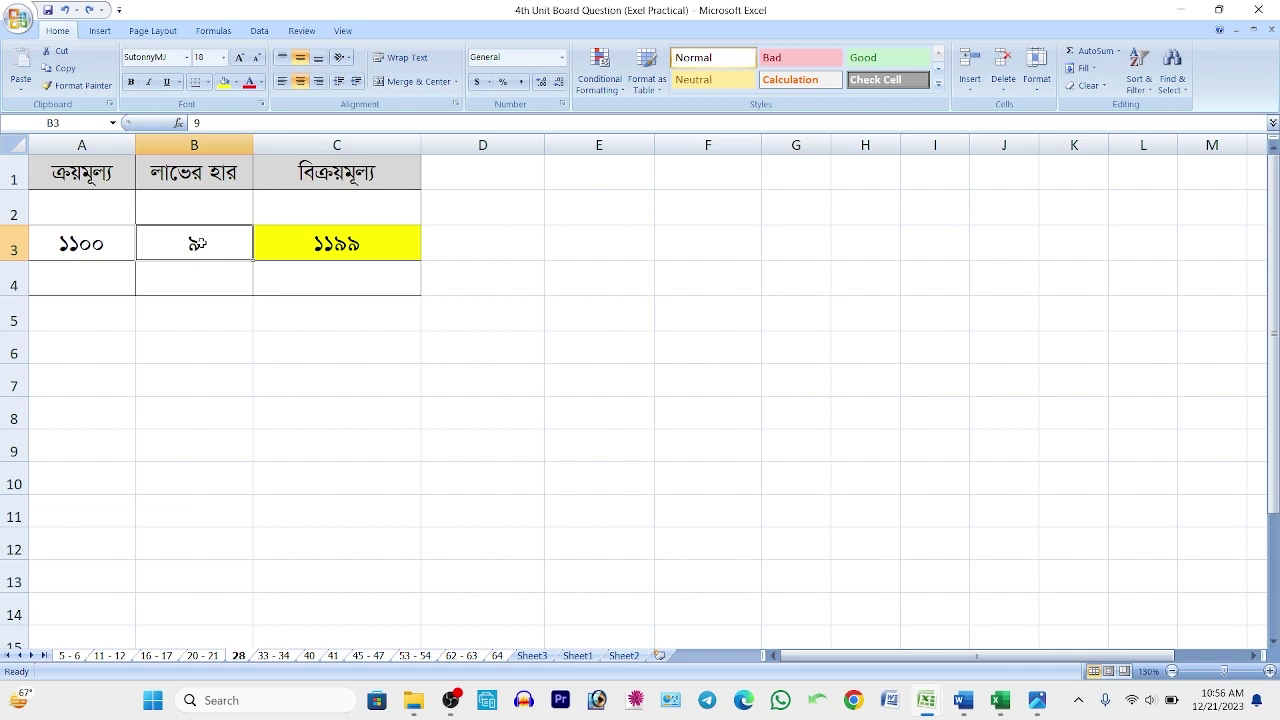
click(336, 258)
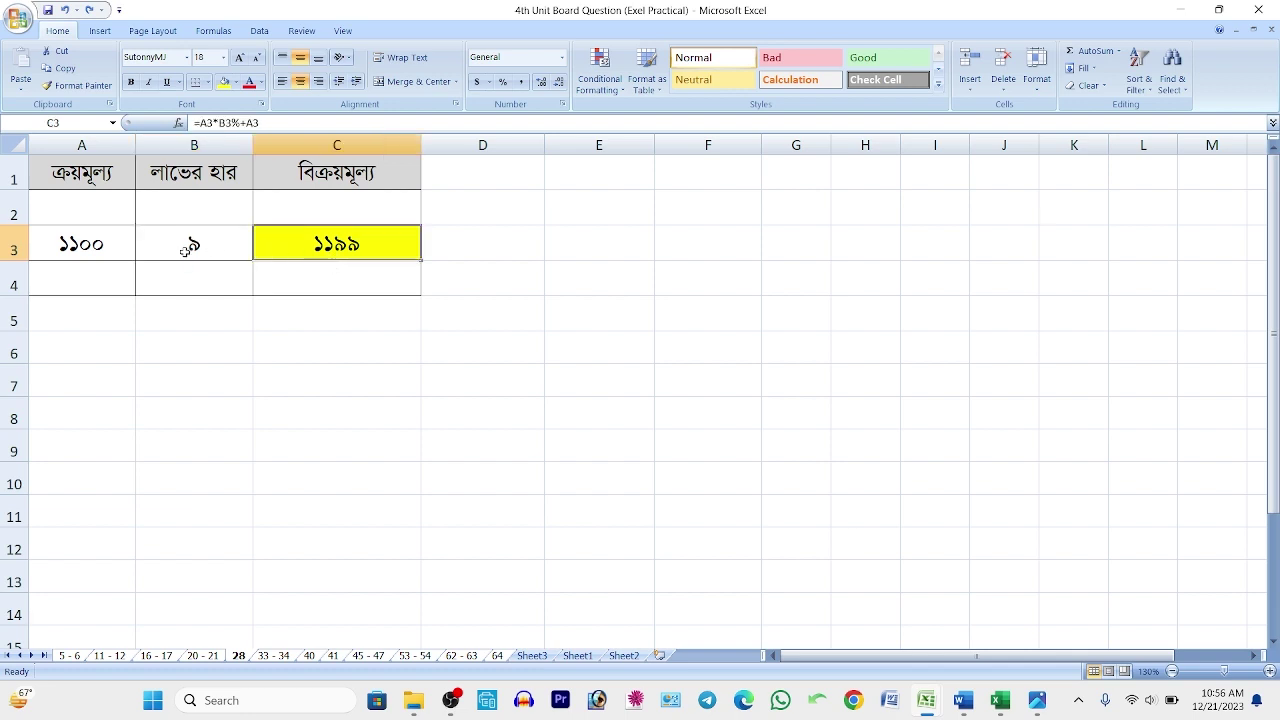
click(187, 251)
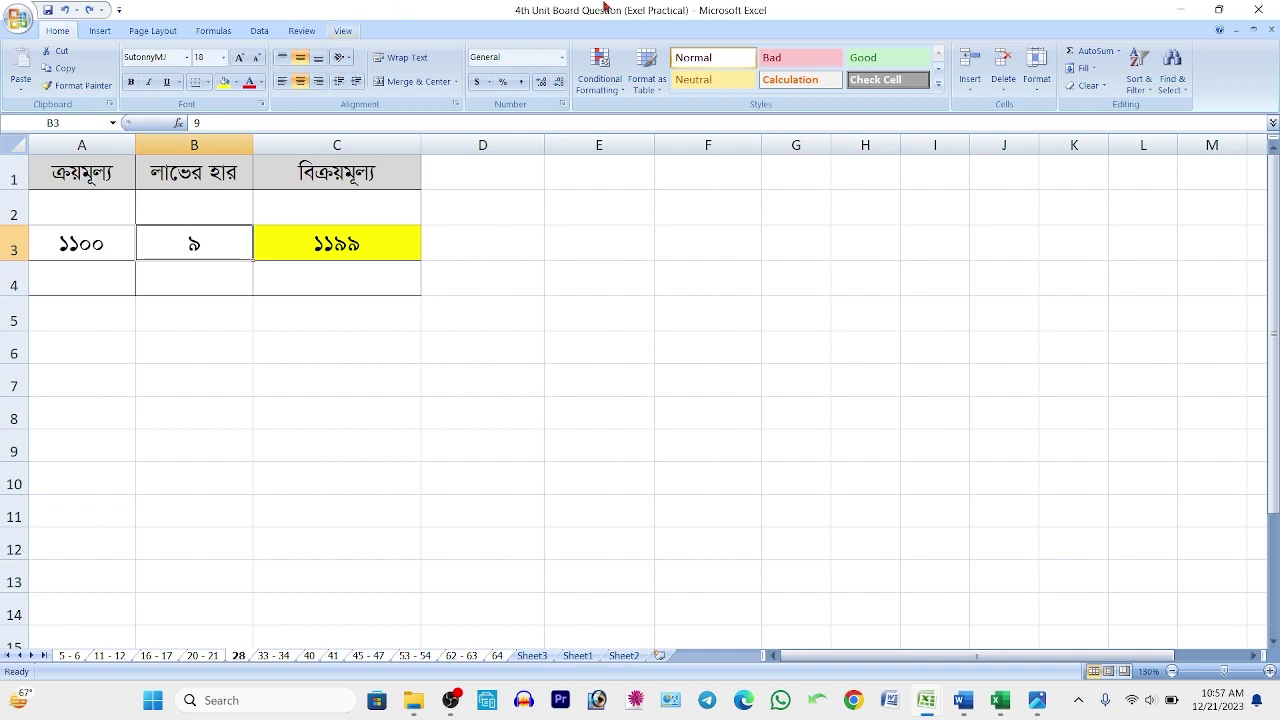
click(276, 657)
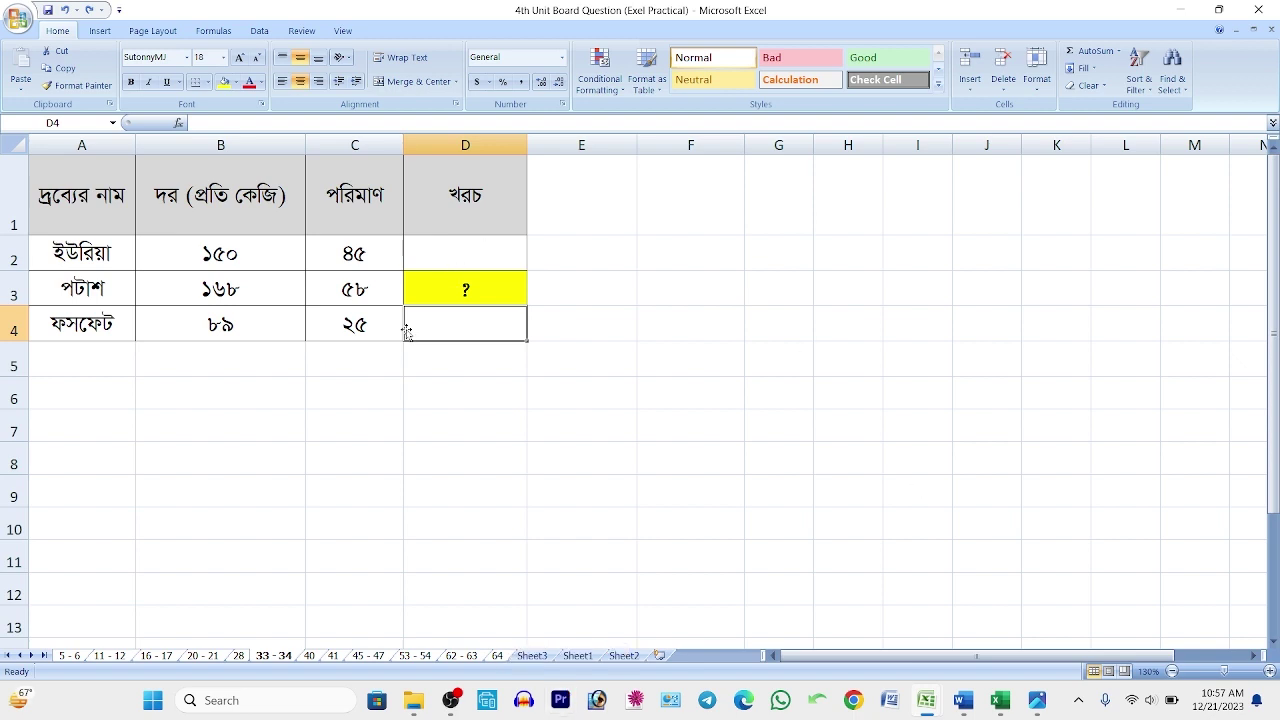
click(486, 299)
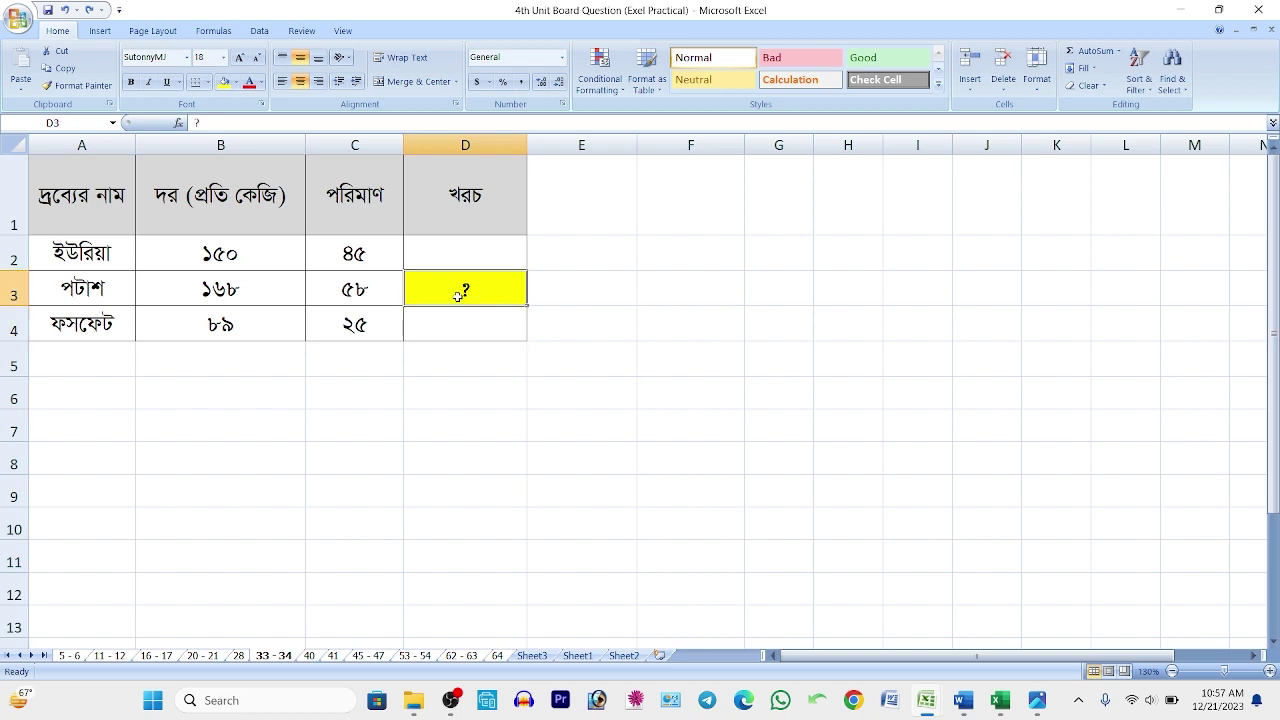
click(450, 145)
click(5, 288)
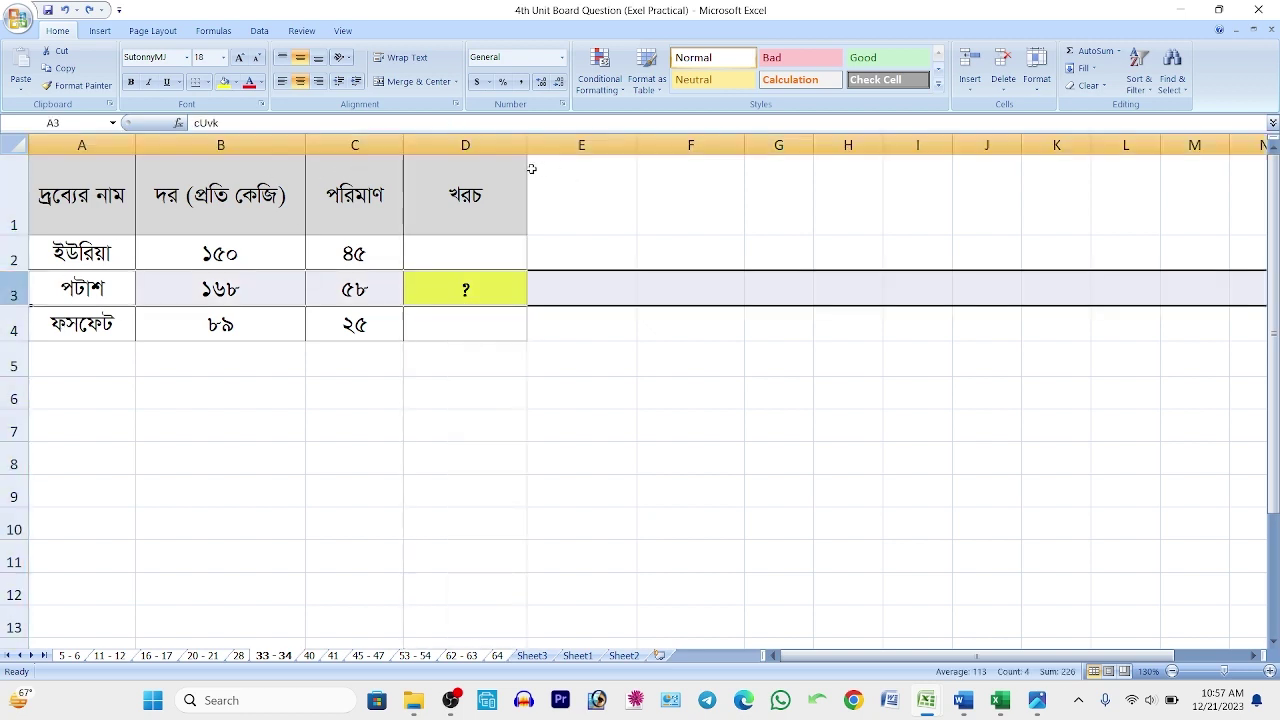
click(465, 145)
click(13, 295)
click(497, 286)
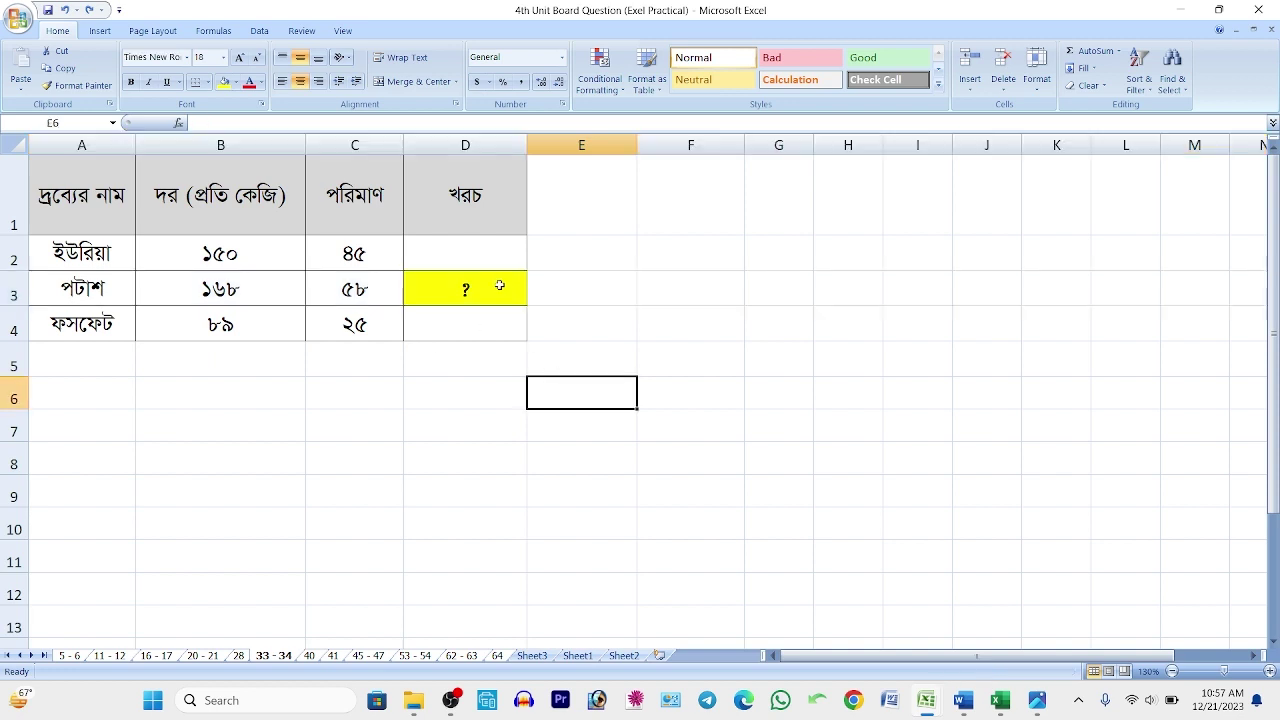
click(464, 318)
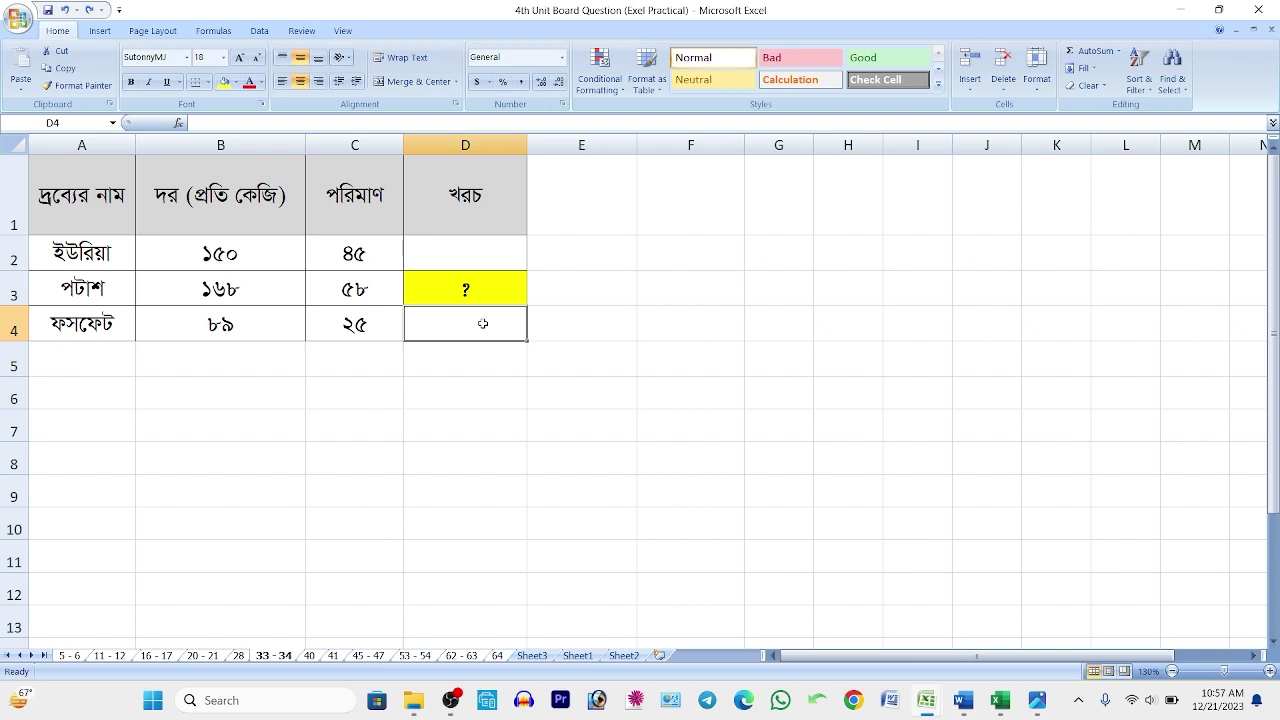
click(264, 292)
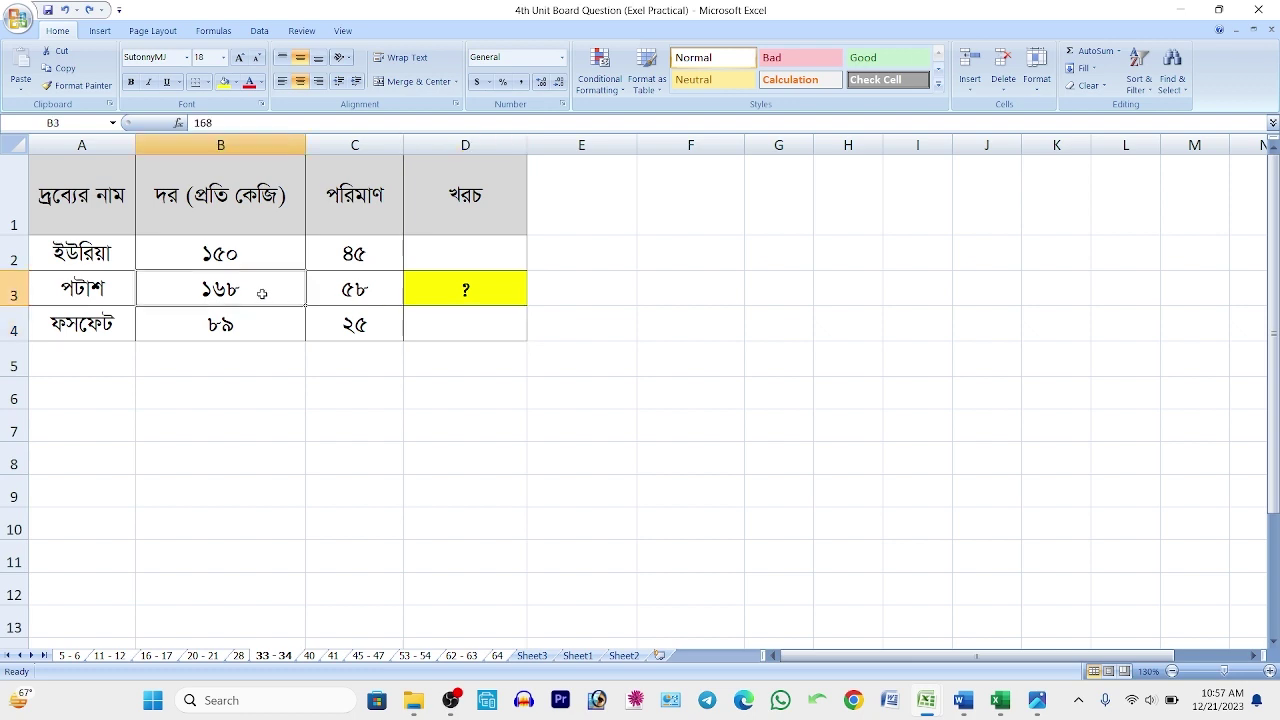
click(216, 150)
click(216, 297)
click(20, 289)
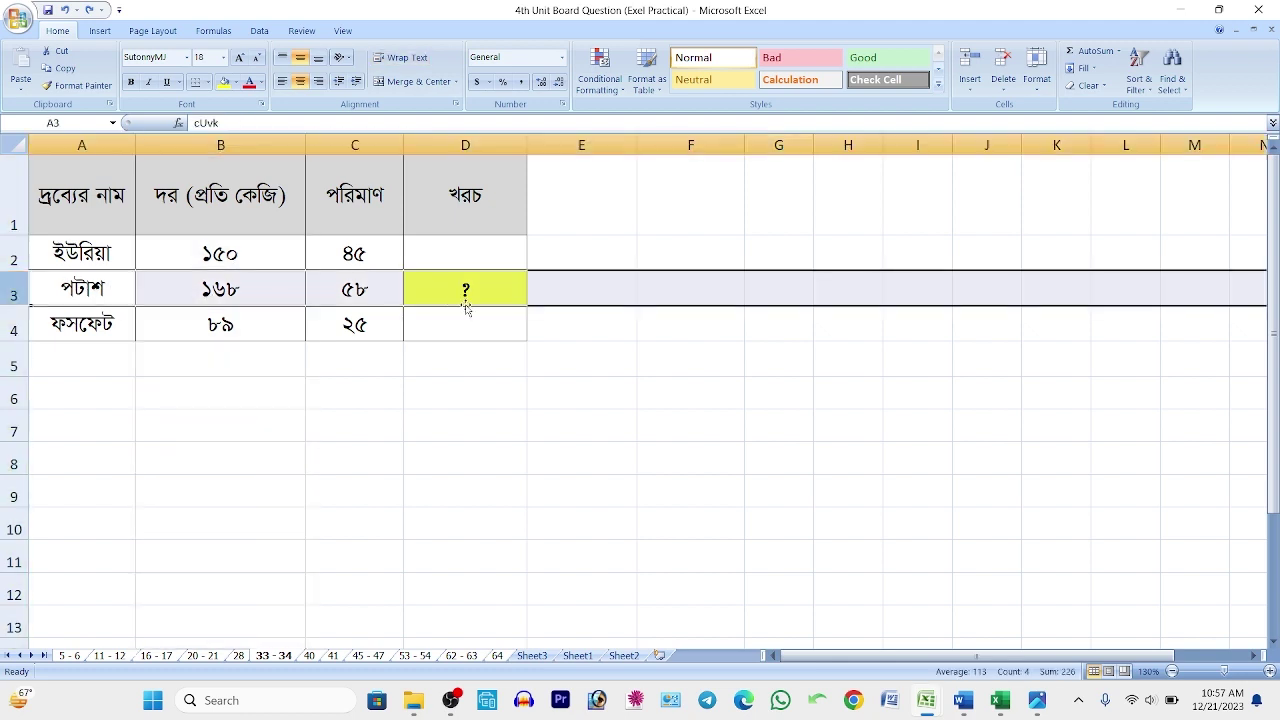
click(354, 145)
click(14, 292)
- Show sheet 40's selling-price formula =A2*B2% in C2, then move on to sheet 41
click(310, 656)
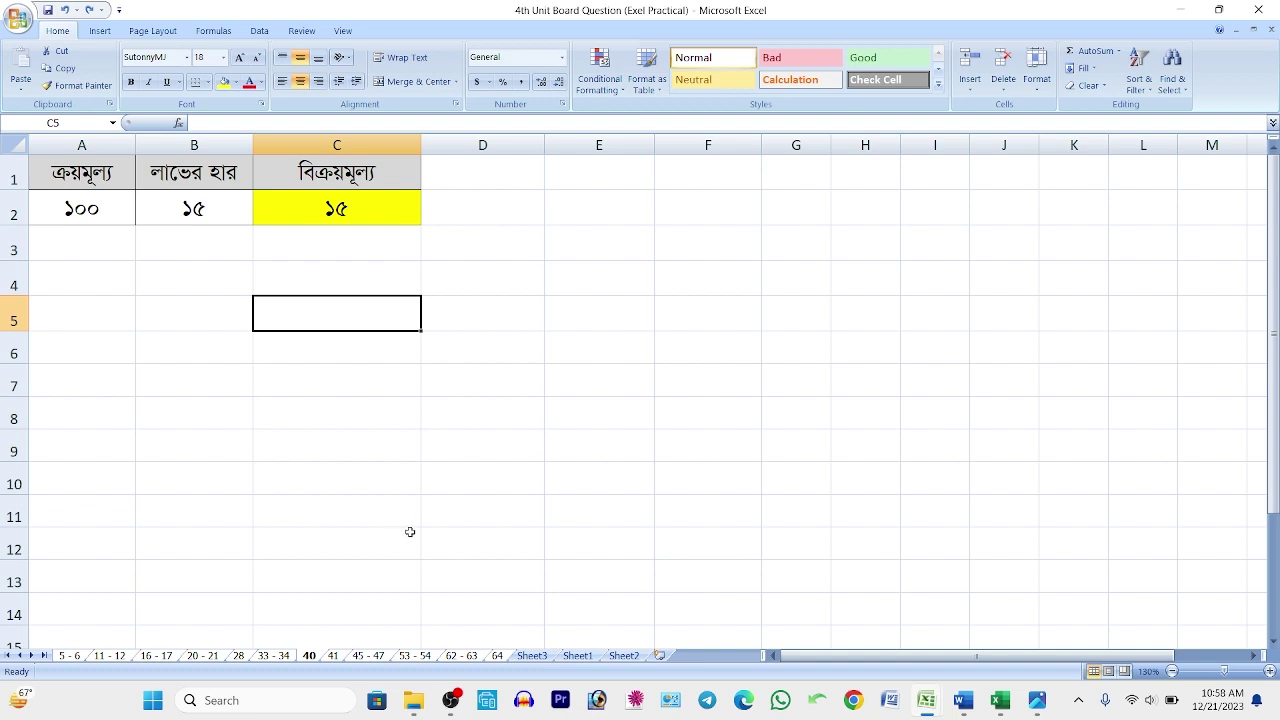
click(372, 226)
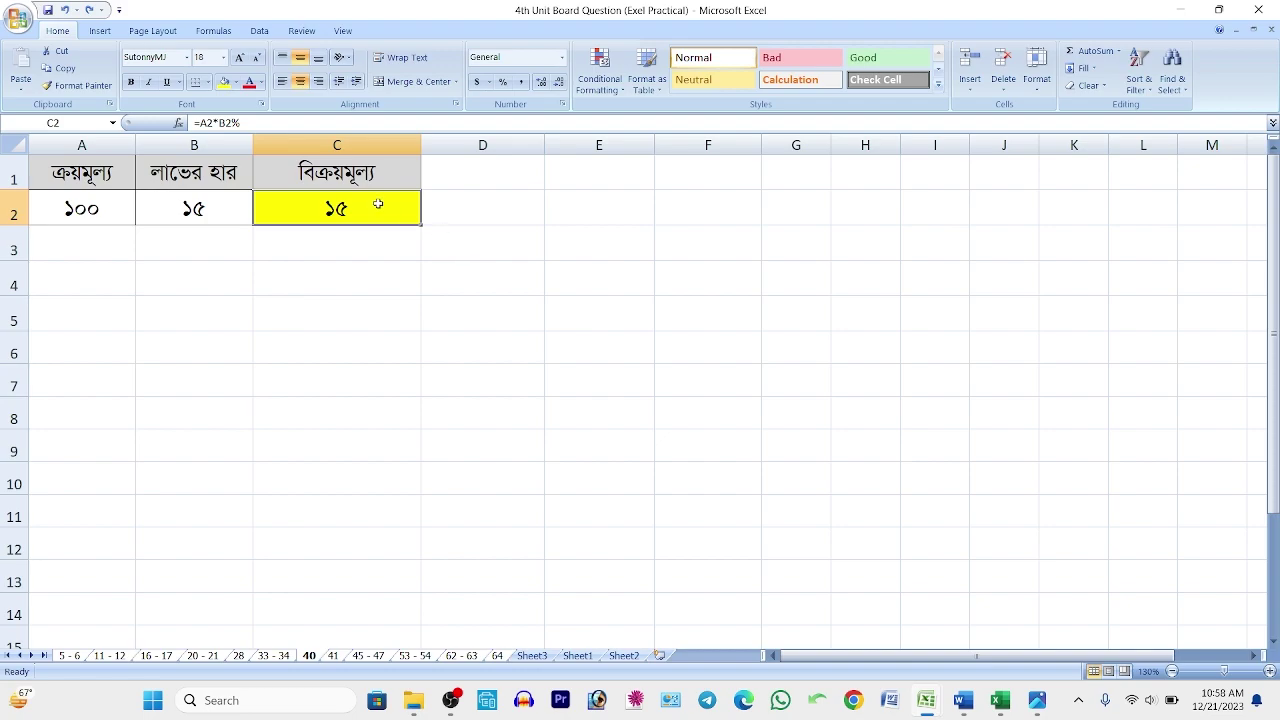
key(ctrl+Page_Down)
mouse_move(983, 700)
mouse_move(922, 626)
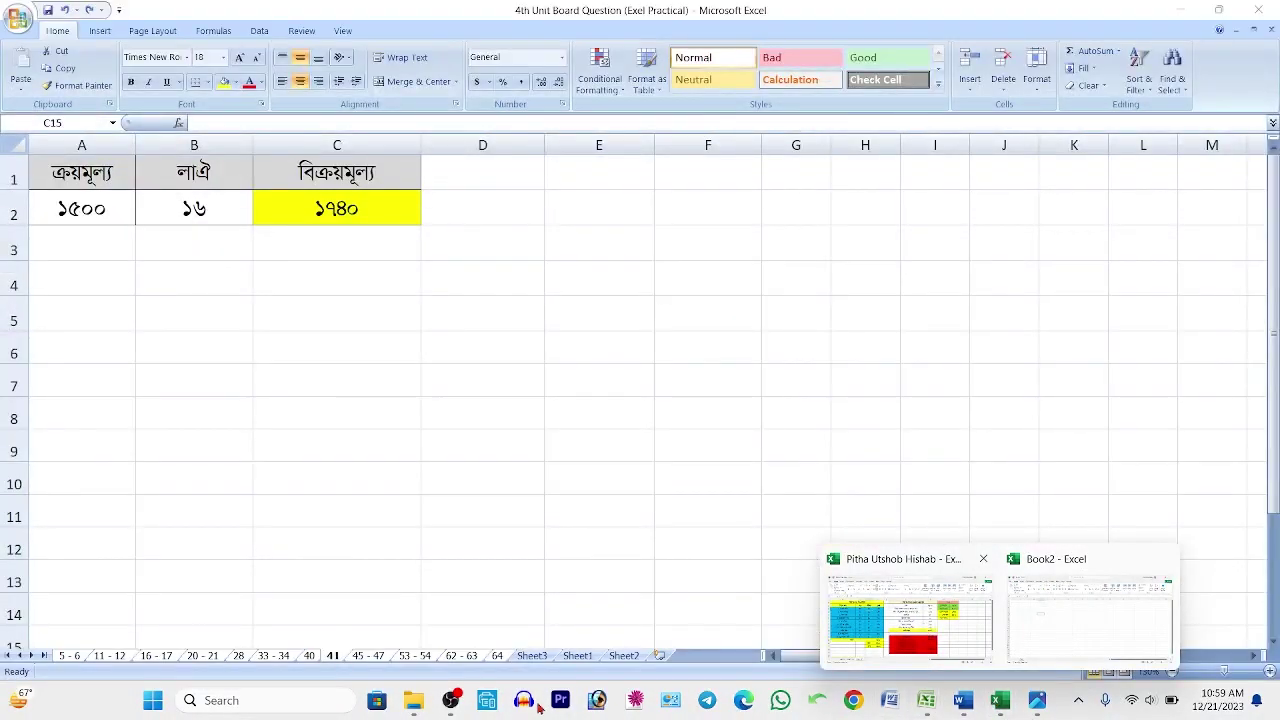
click(153, 701)
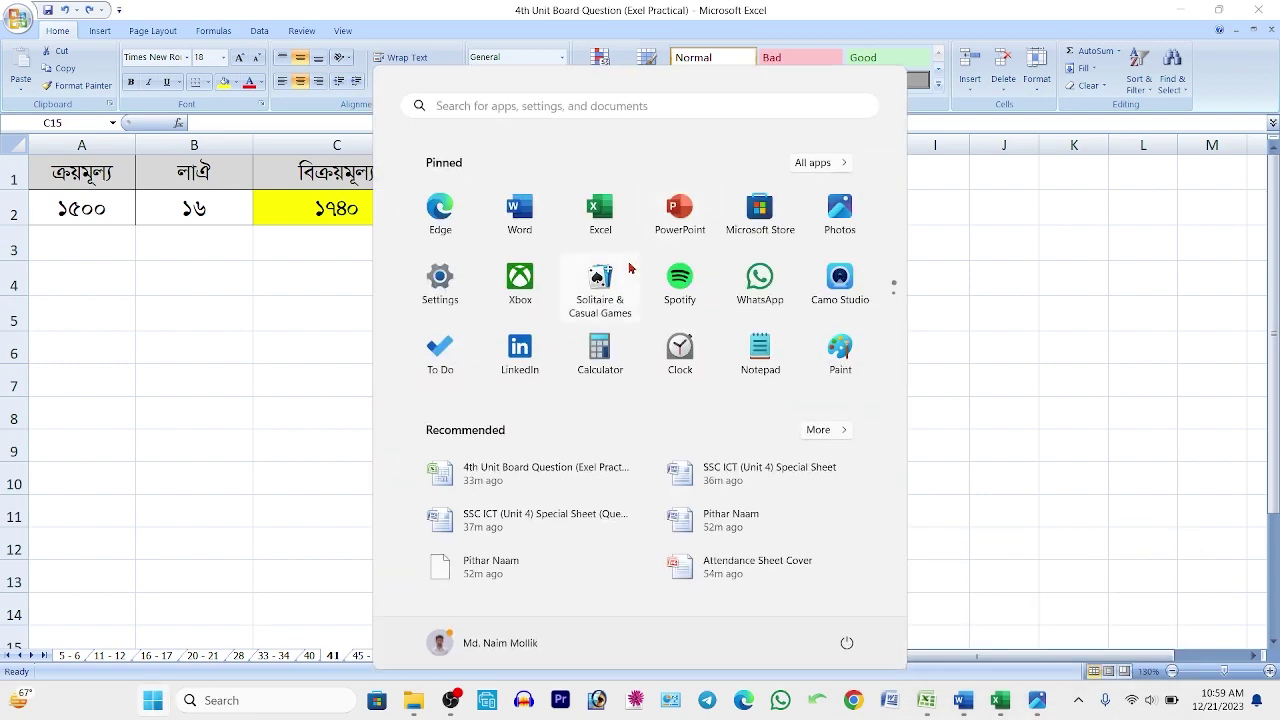
click(537, 224)
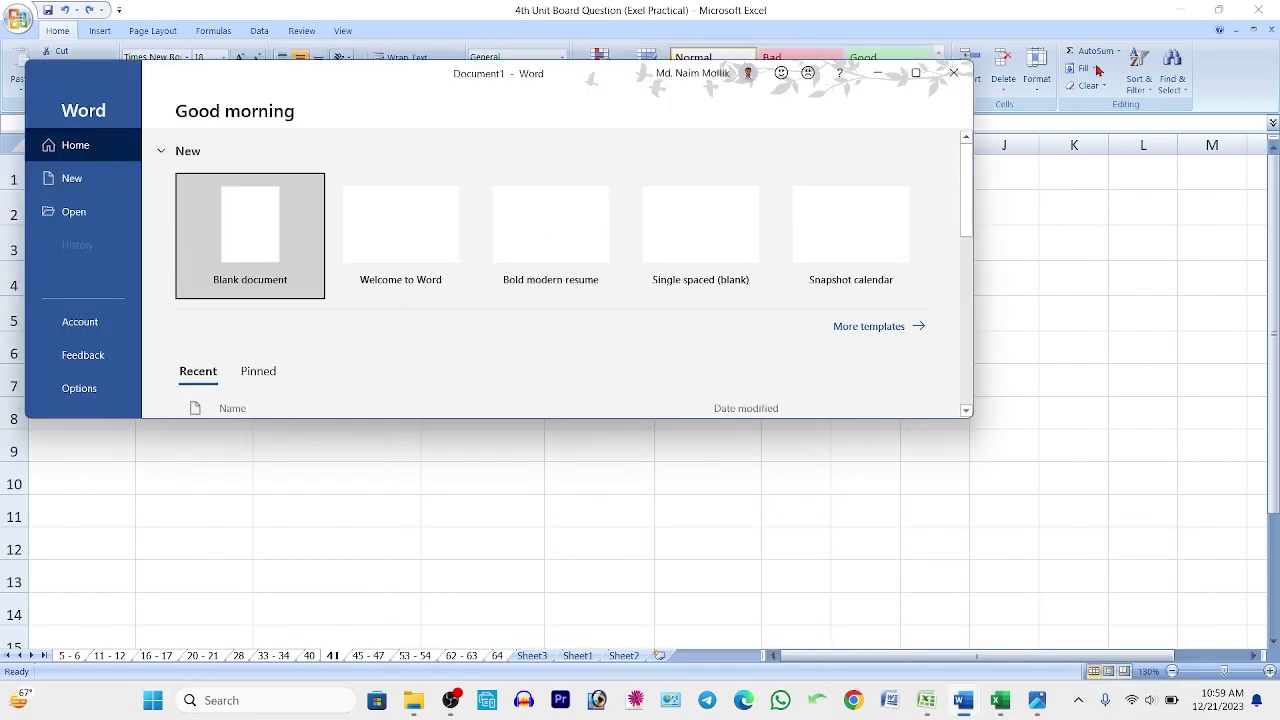
click(915, 73)
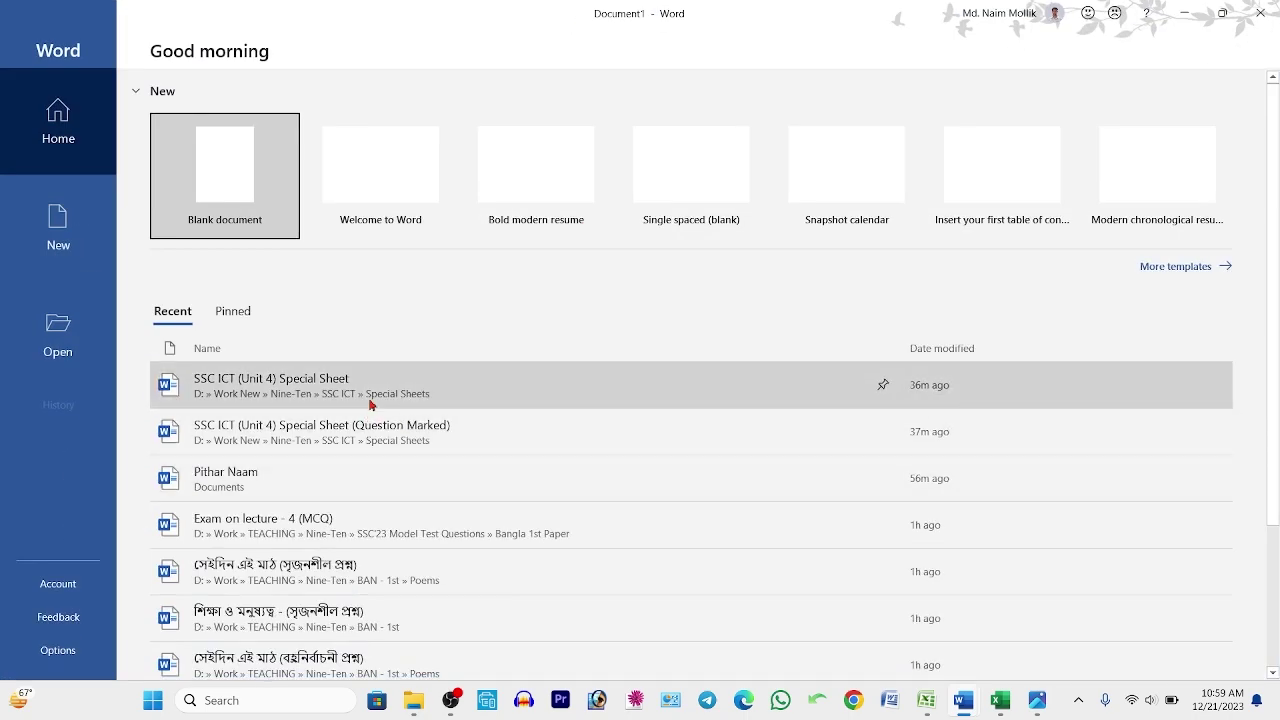
key(Escape)
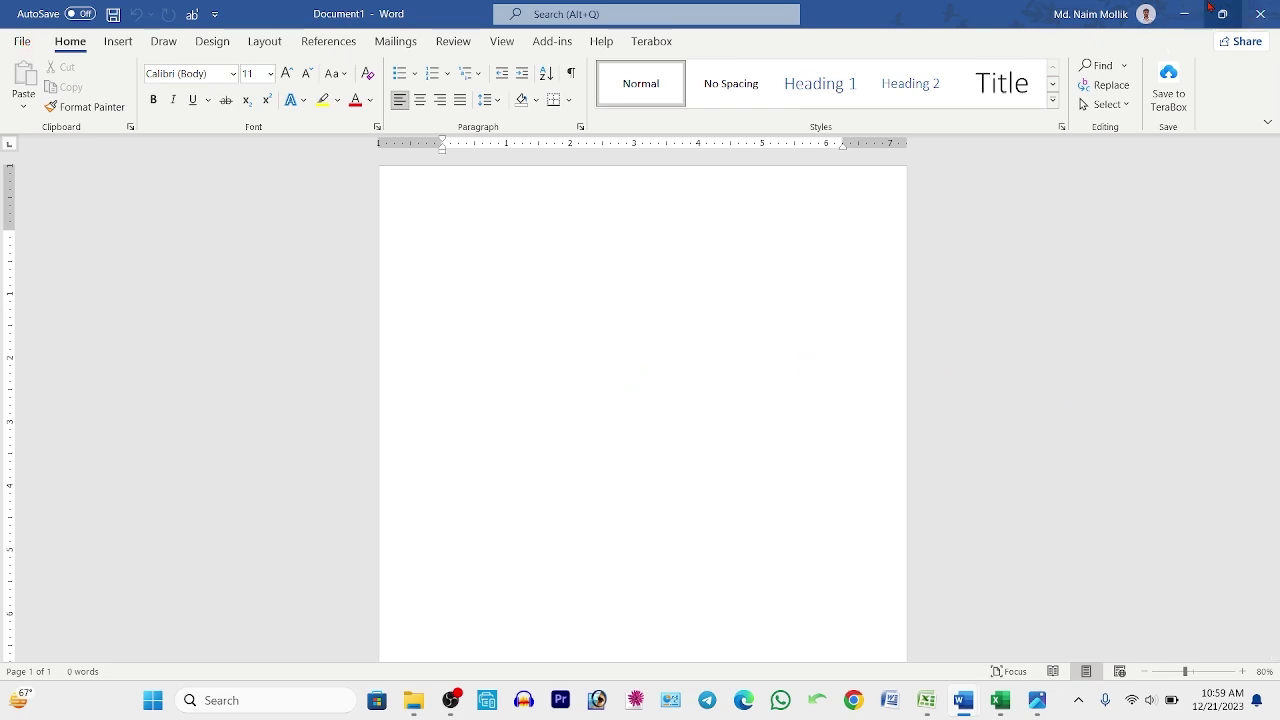
mouse_move(1217, 8)
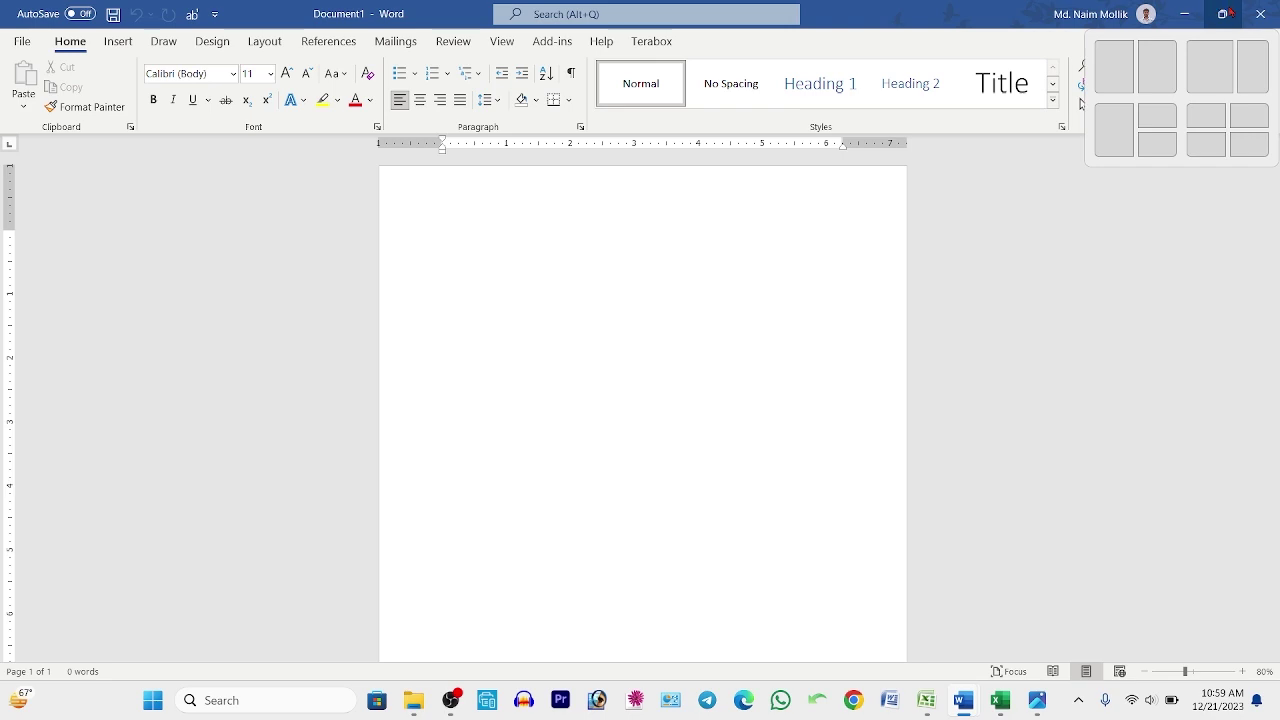
click(1224, 13)
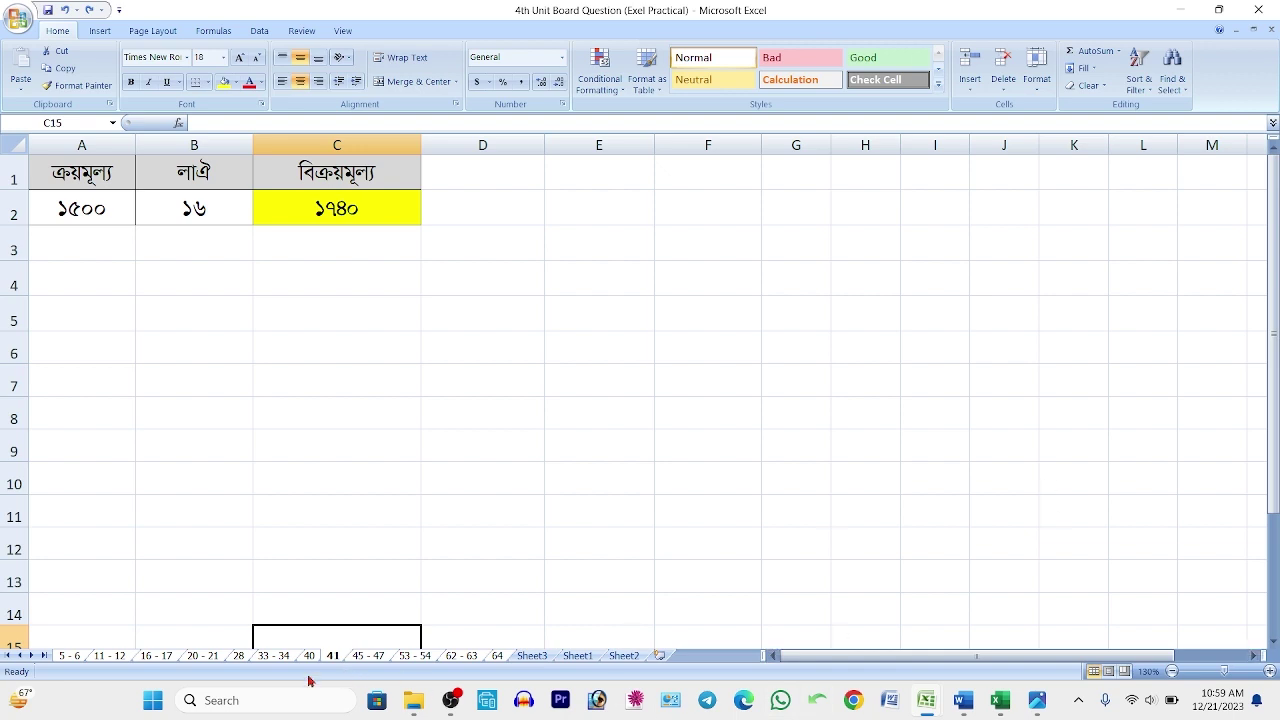
click(153, 702)
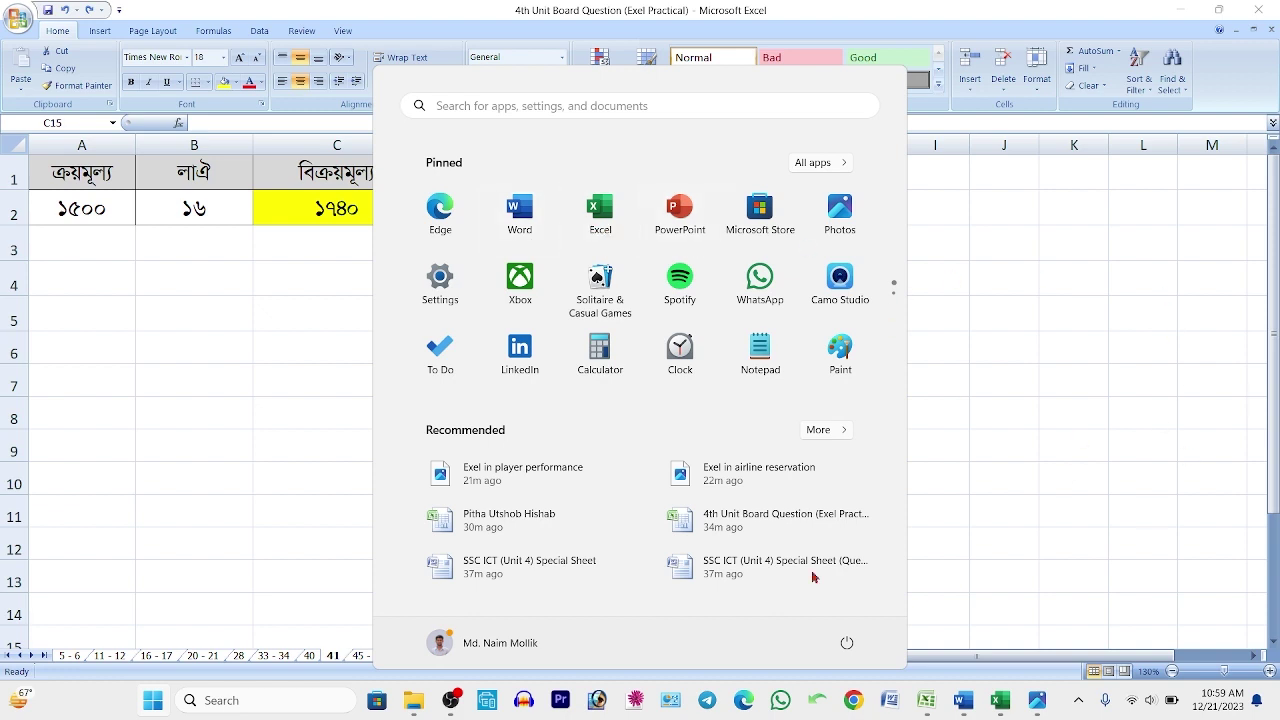
click(1167, 372)
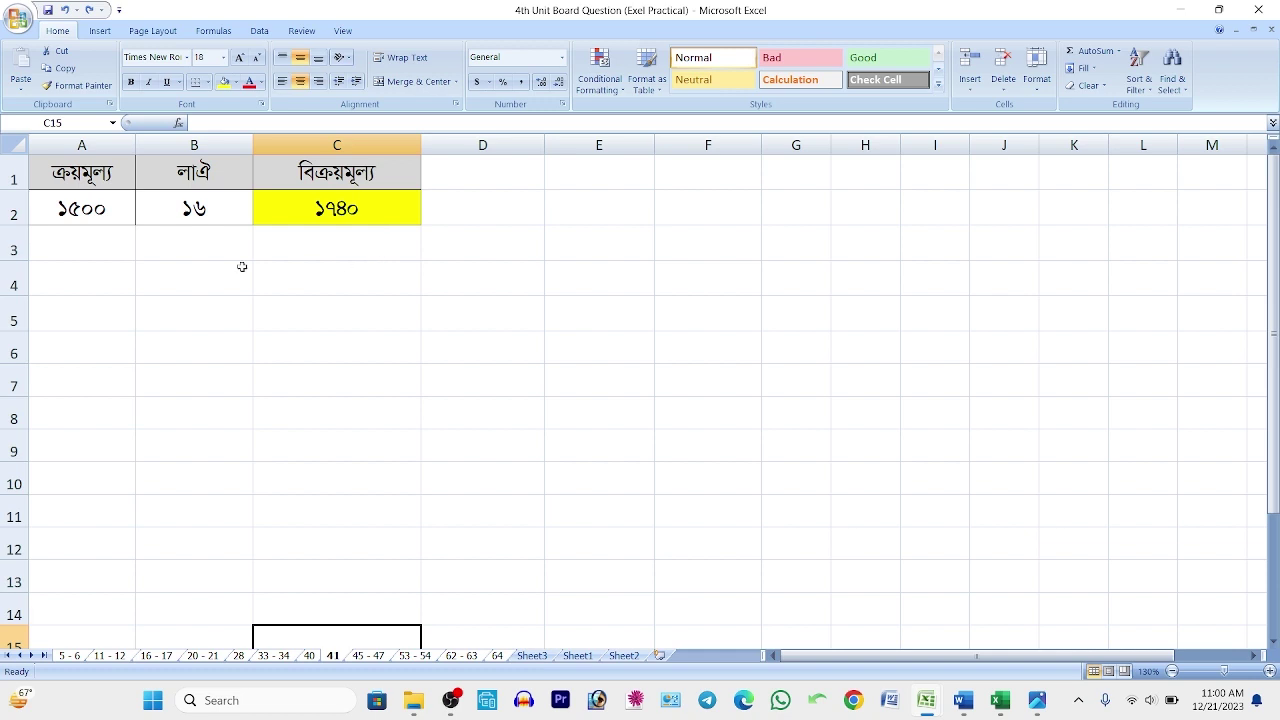
- Correct the misspelled profit heading in B1 so it reads লাভ
click(112, 209)
click(215, 213)
double_click(226, 181)
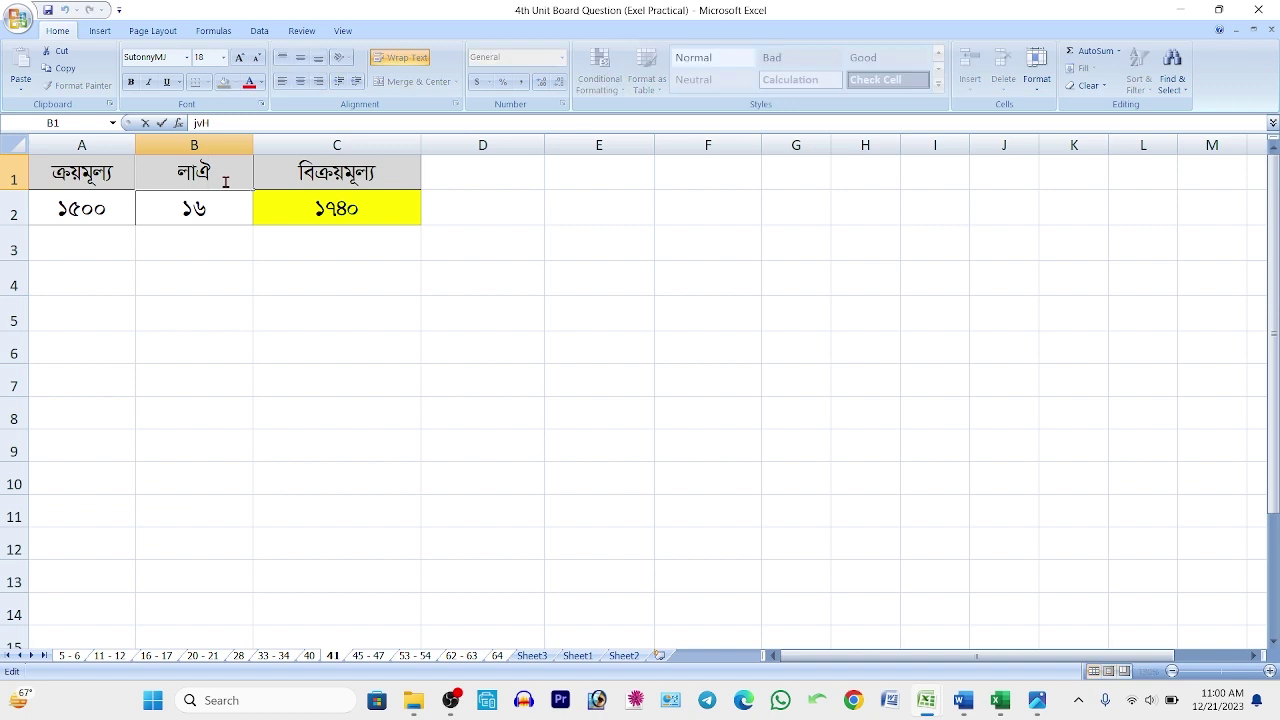
key(BackSpace)
key(BackSpace)
text(f)
key(ctrl+Return)
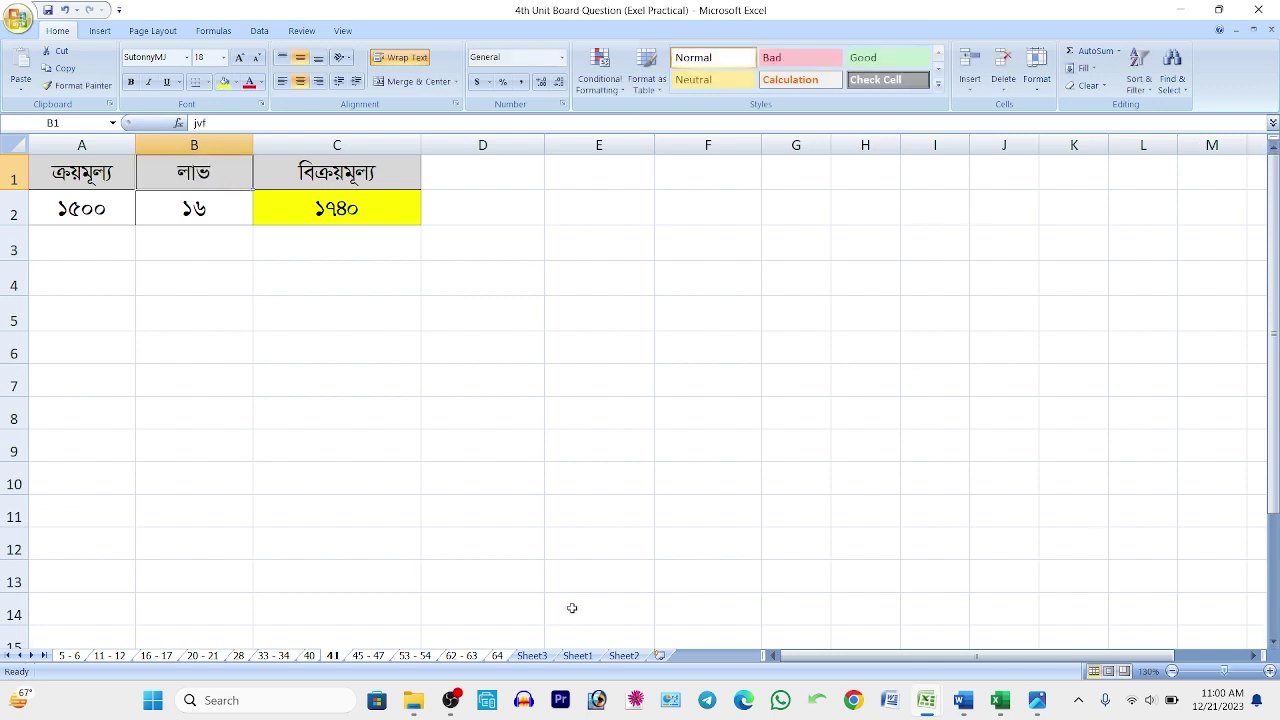
- Walk through C2's formula =A2*B2%+A2 using cost 1500 in A2 and profit 16 in B2
click(227, 210)
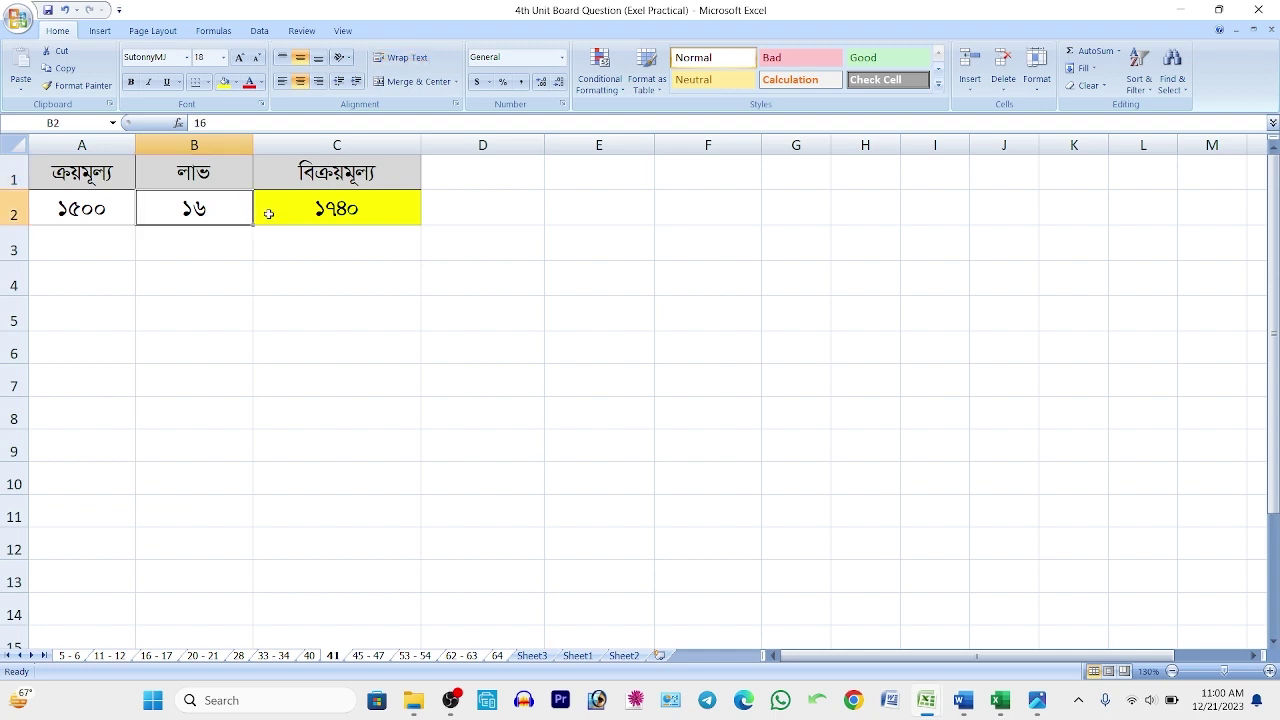
click(336, 221)
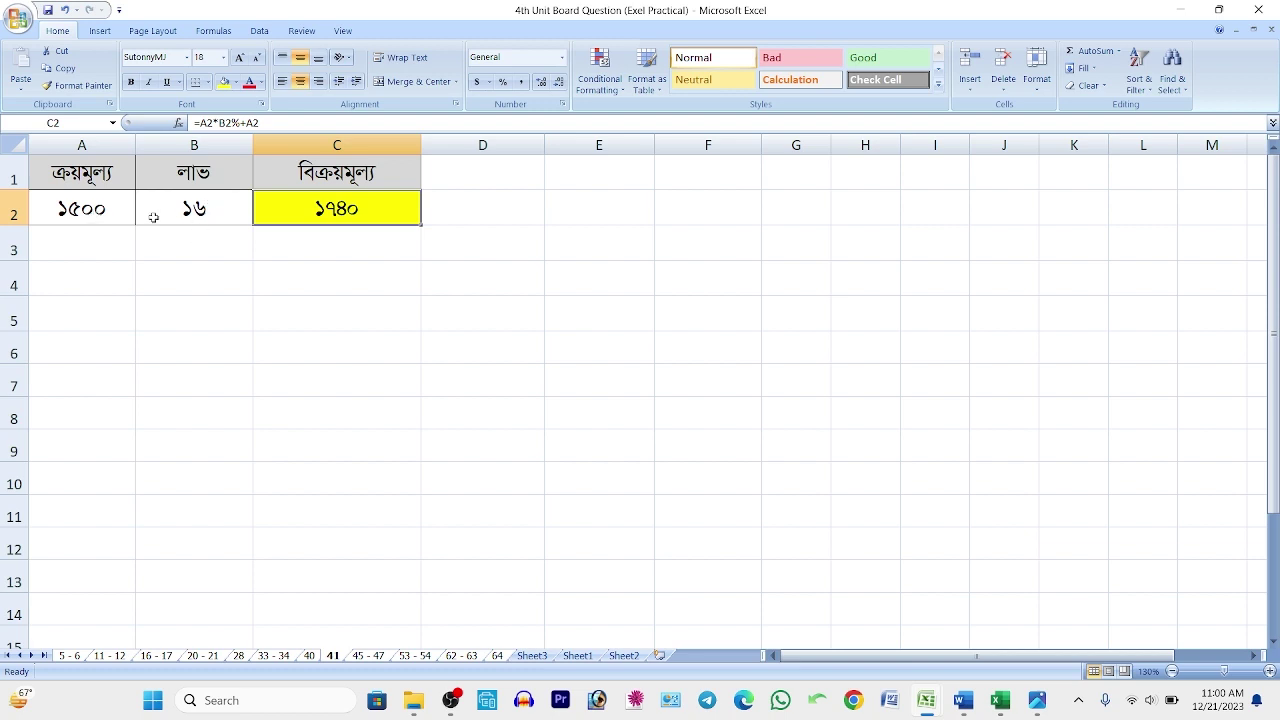
click(86, 213)
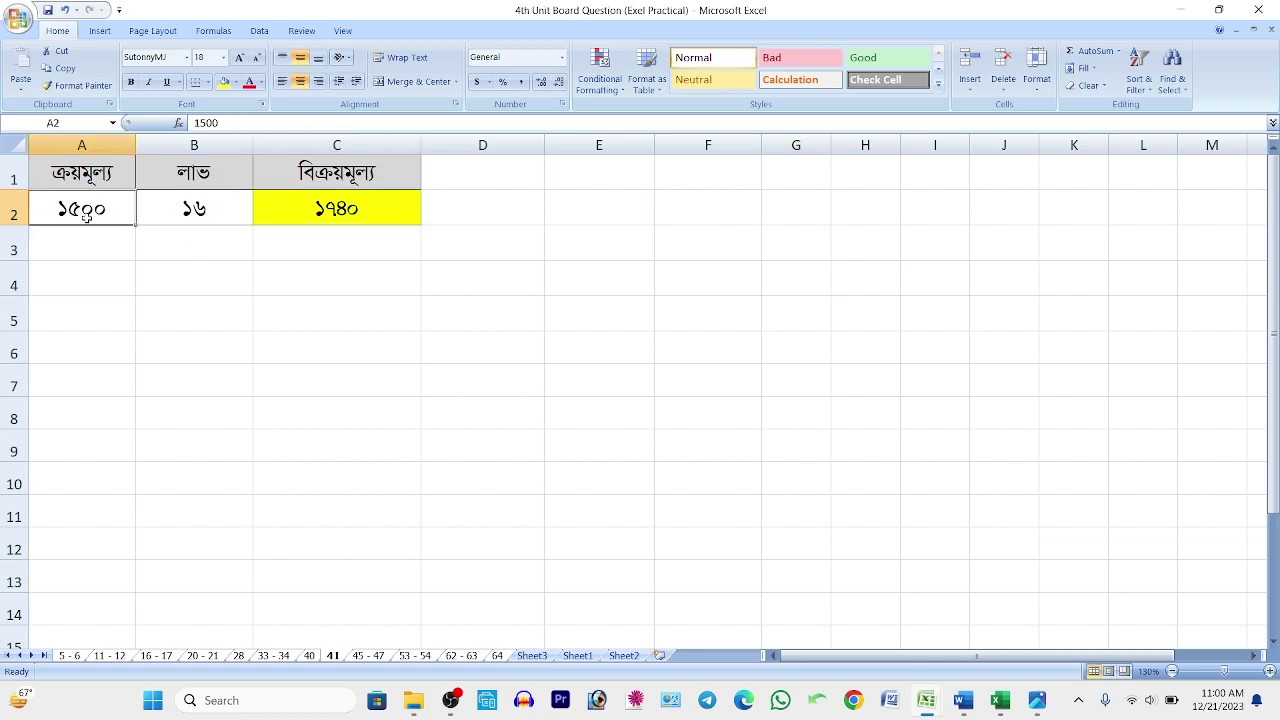
click(225, 217)
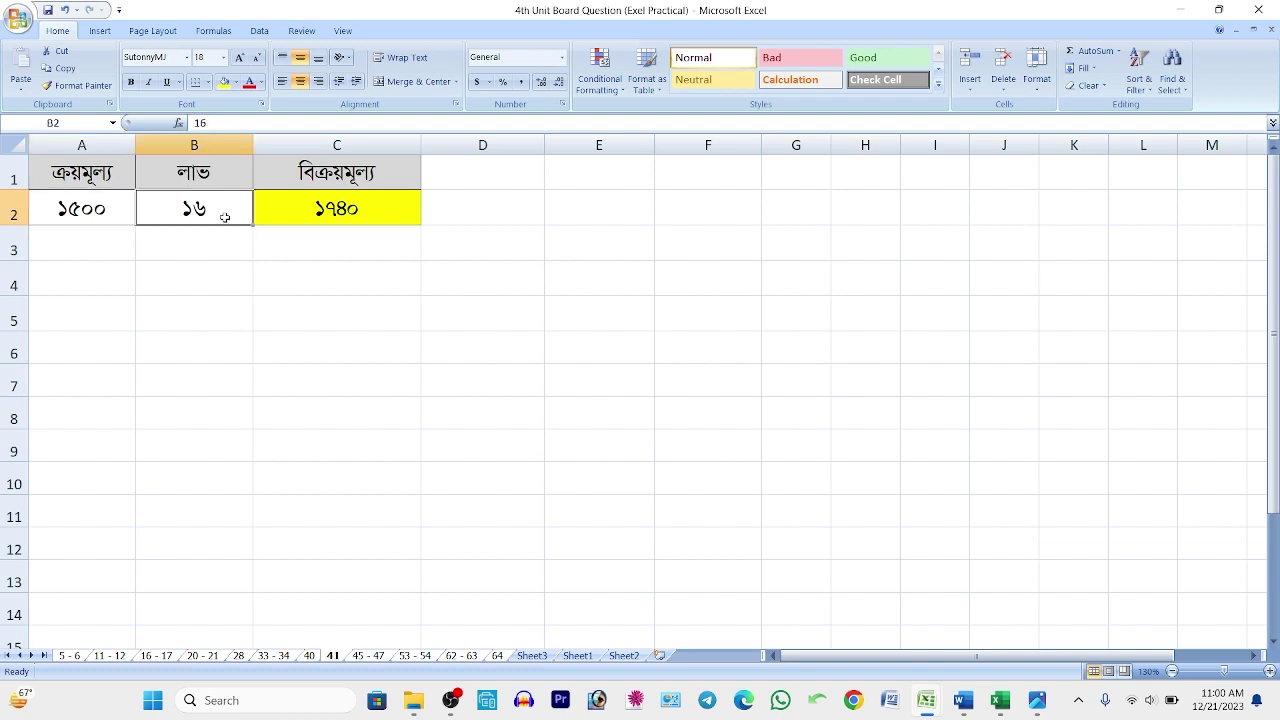
click(97, 221)
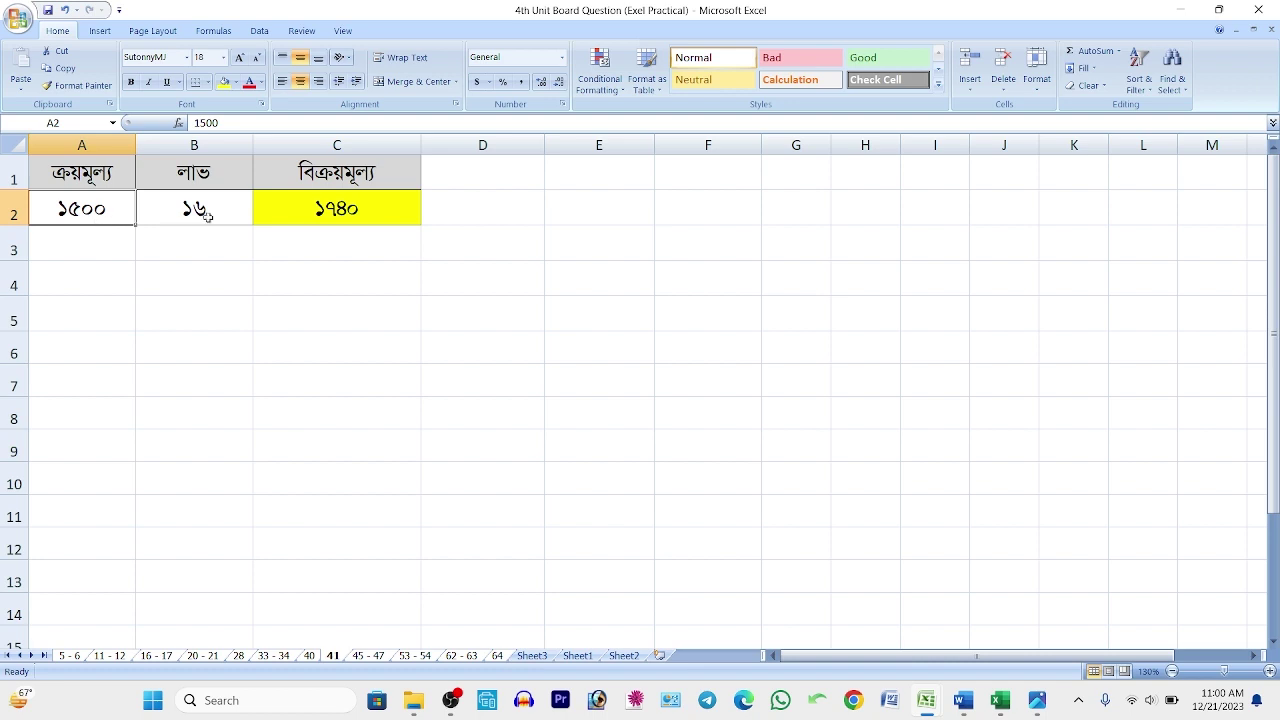
click(369, 216)
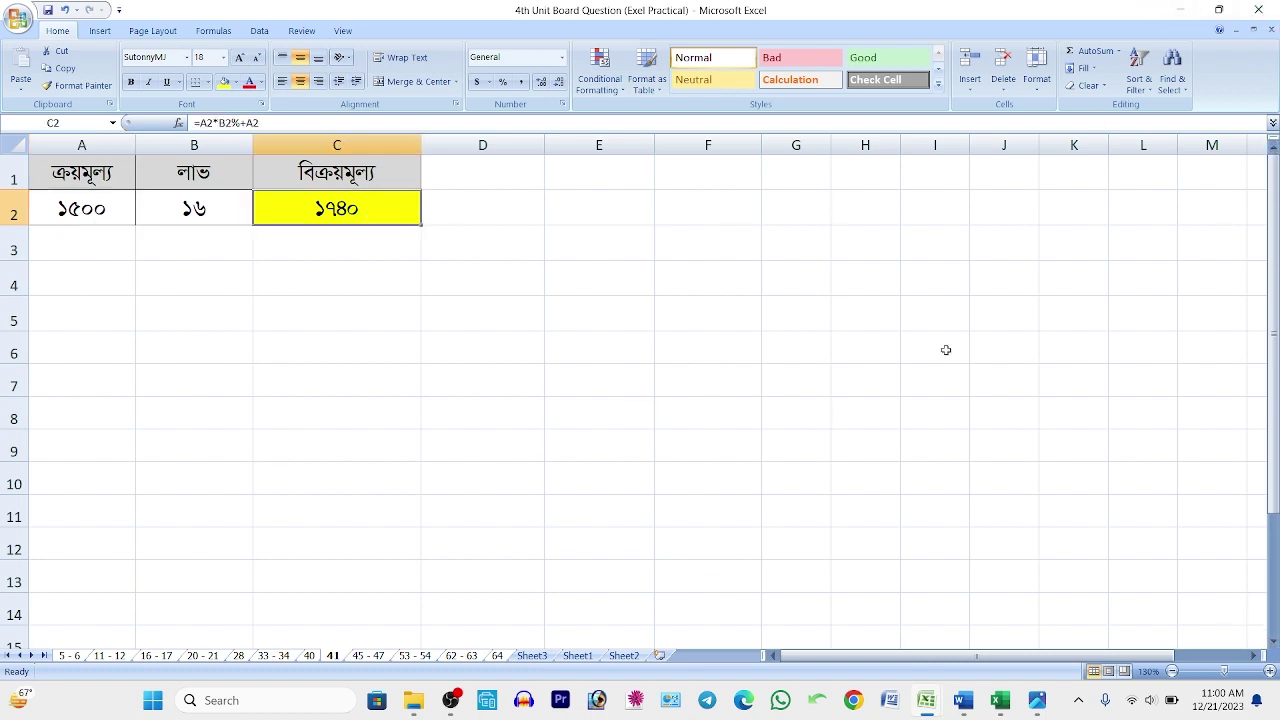
- On sheet 45 - 47, review the House Rent formula in C2 and the Net Salary formula in F2
click(368, 658)
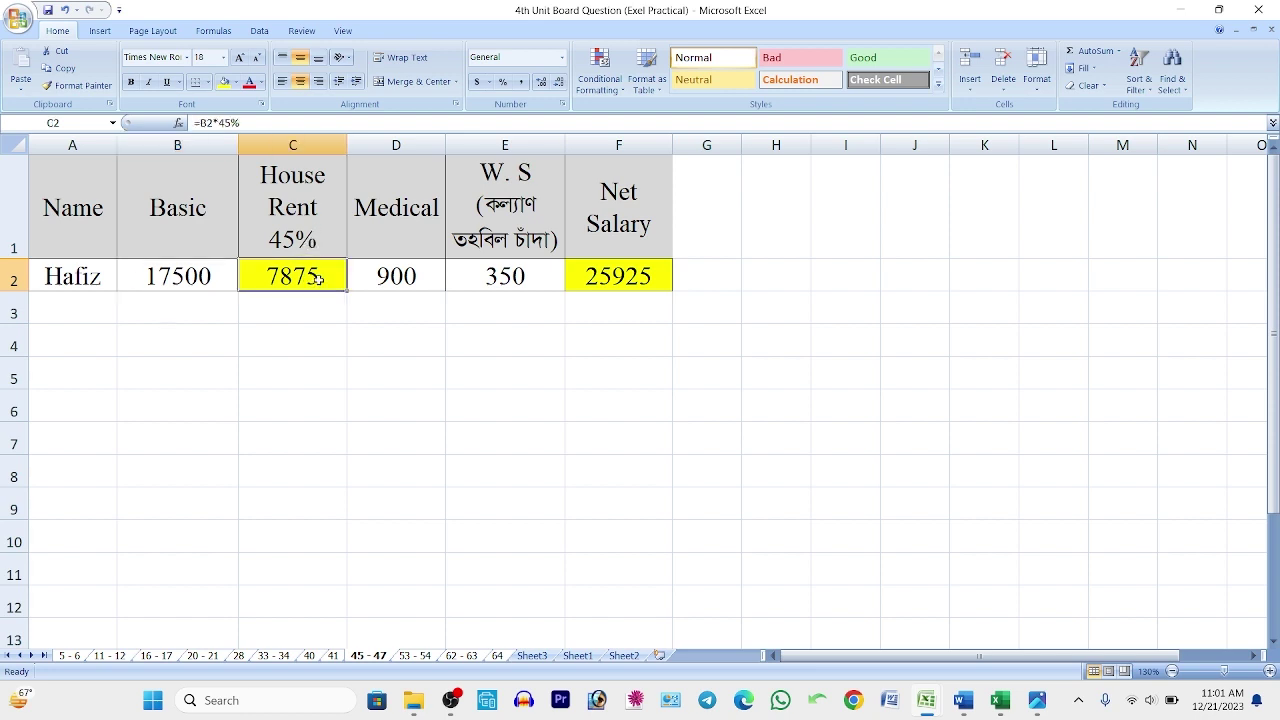
click(317, 286)
click(627, 296)
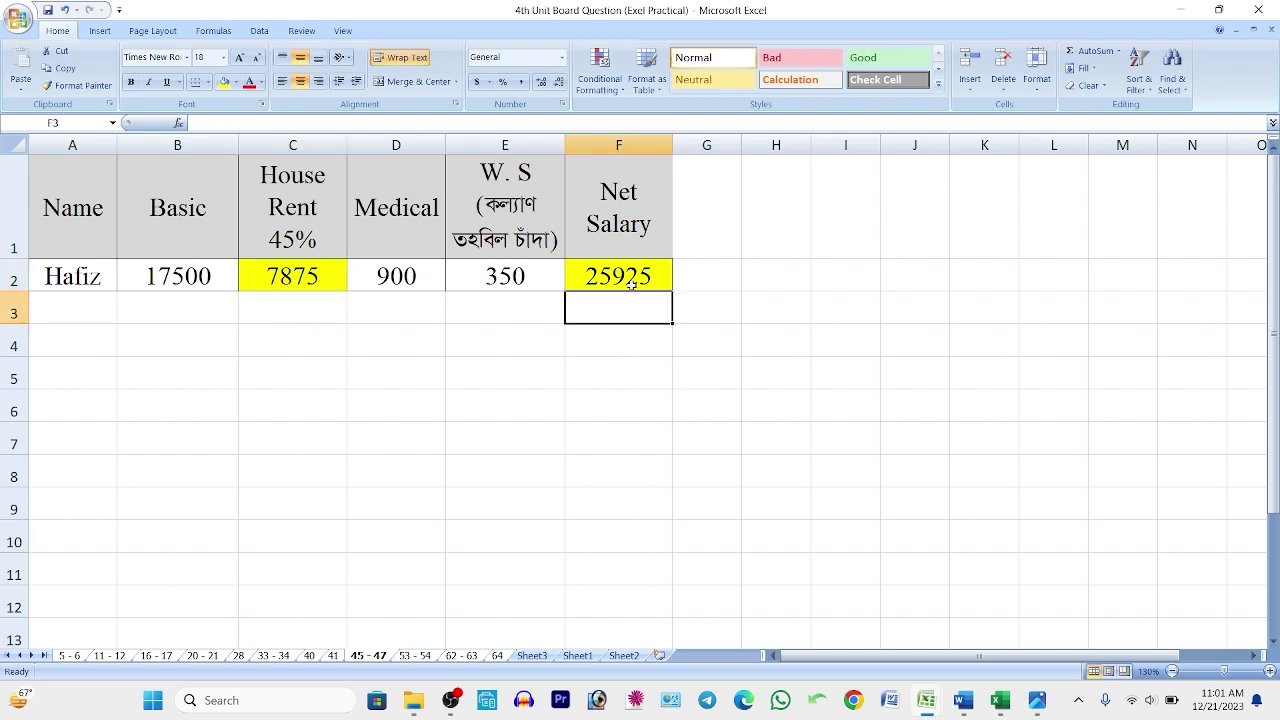
click(630, 281)
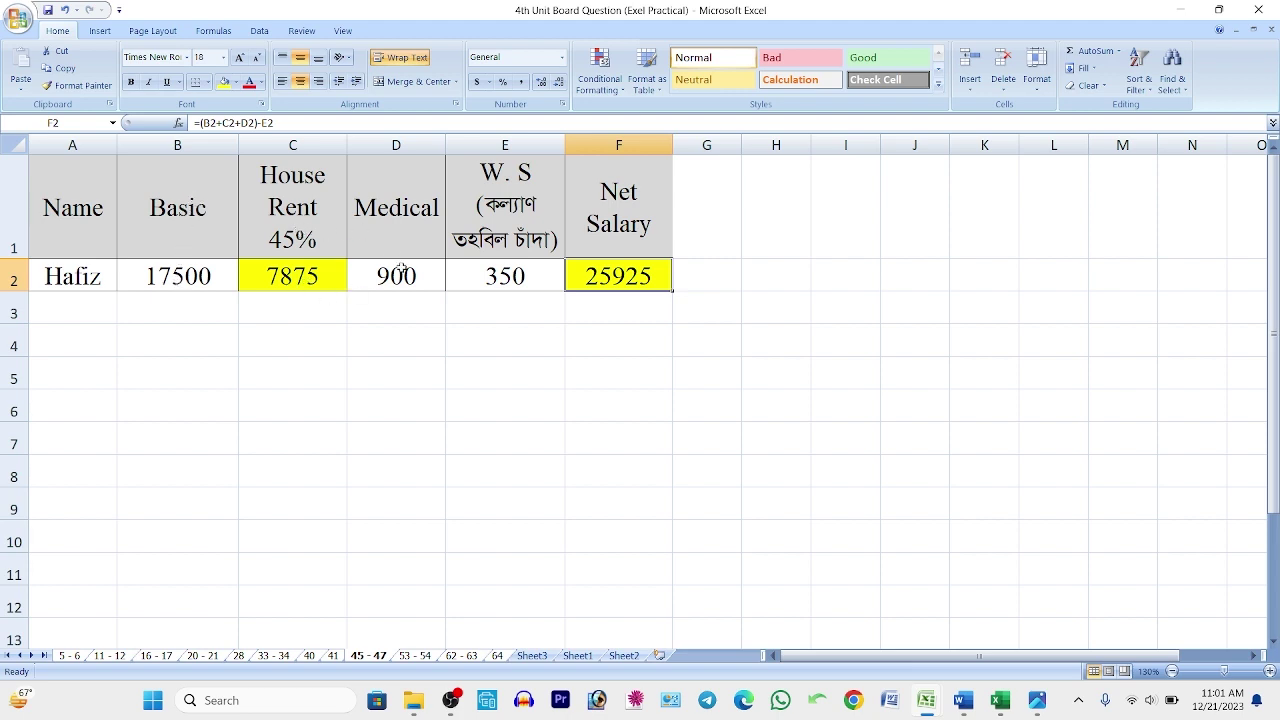
click(544, 279)
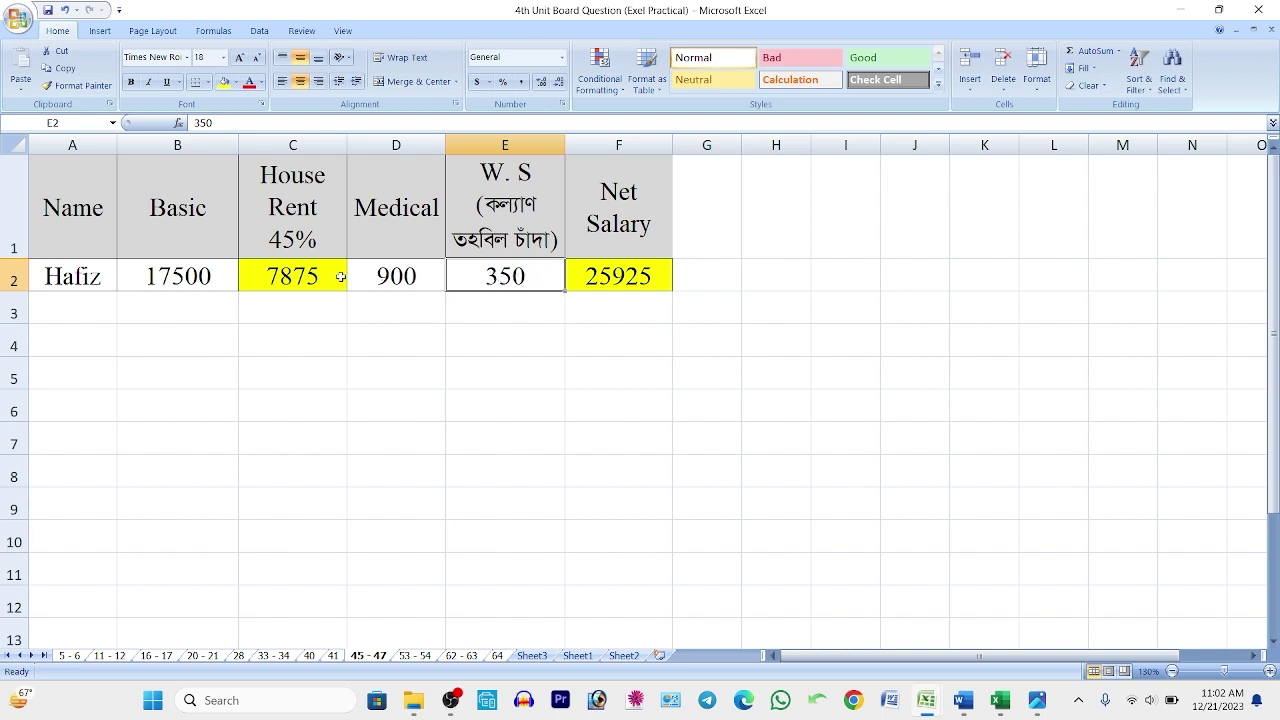
drag(161, 277, 418, 276)
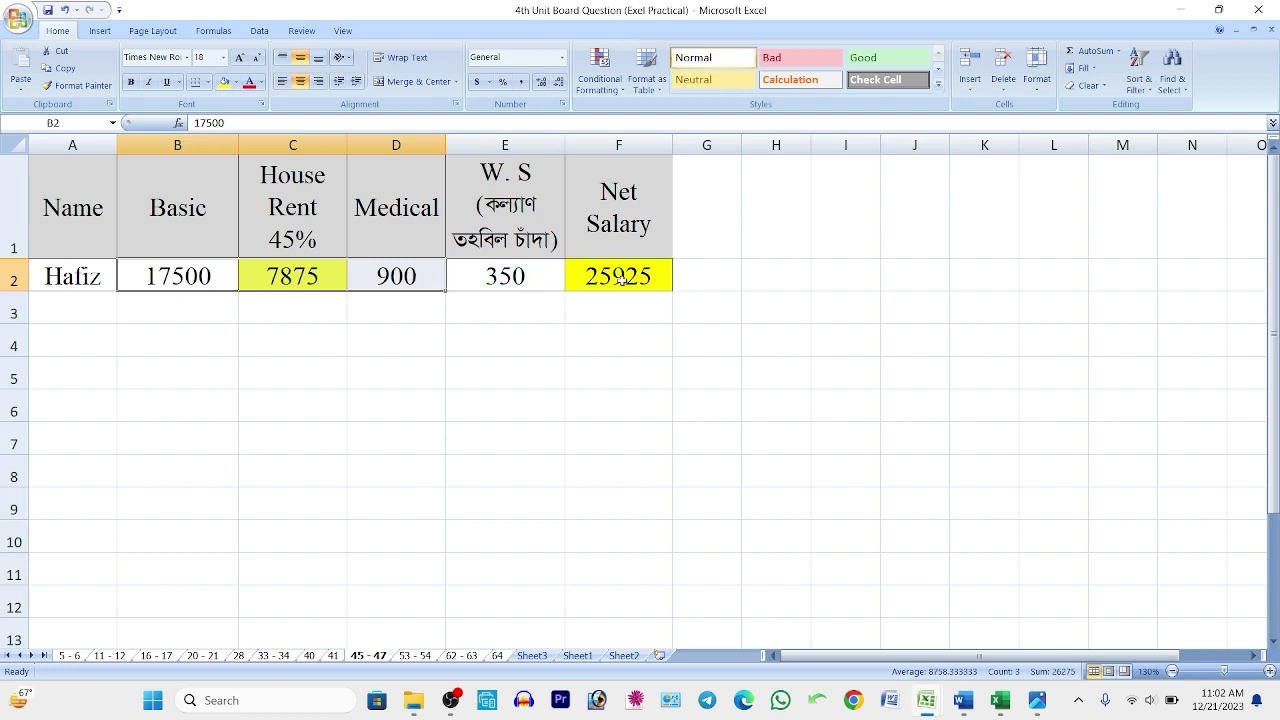
click(585, 280)
click(515, 278)
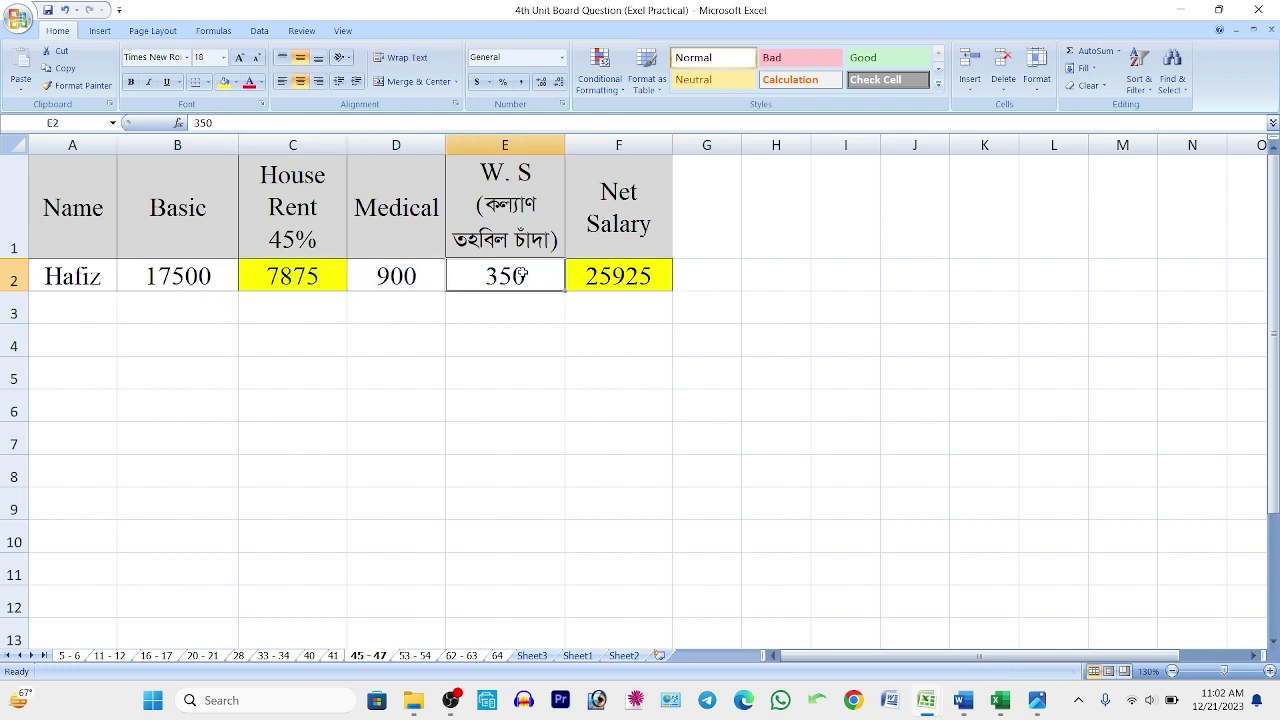
click(636, 280)
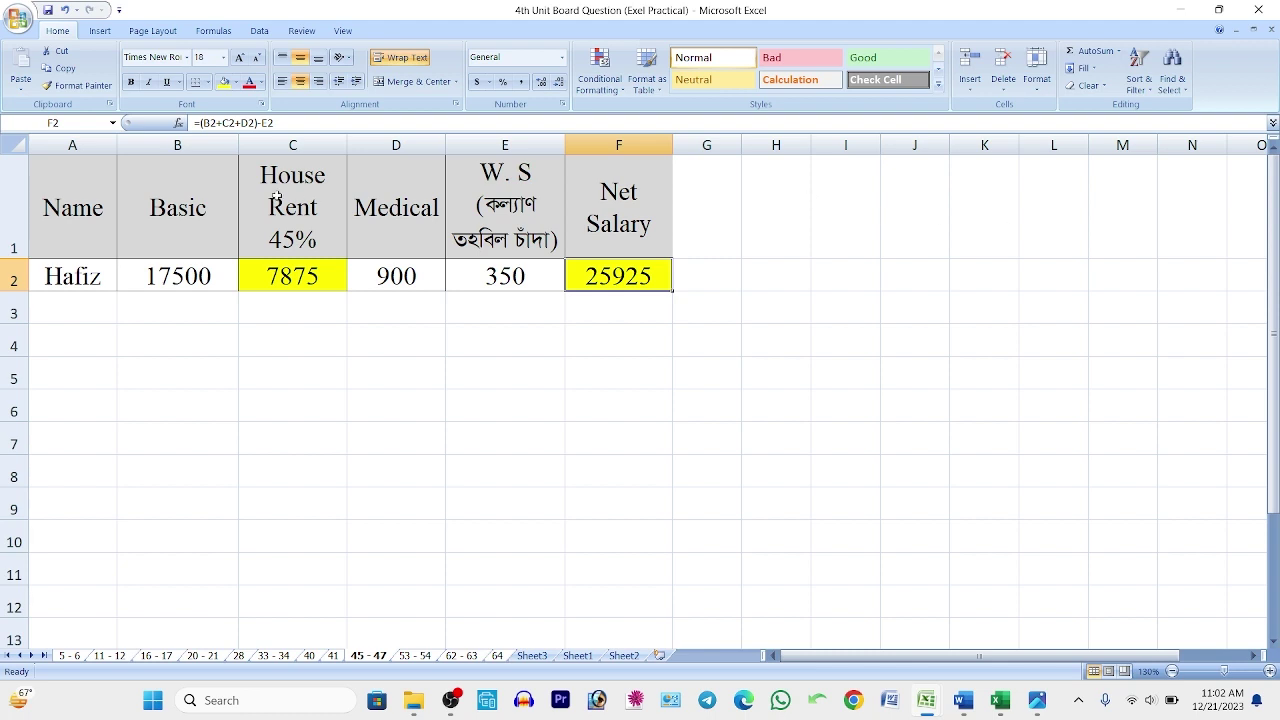
- Compare House Rent with Basic 17500, check their sum, and switch to sheet 53 - 54
click(175, 274)
click(311, 279)
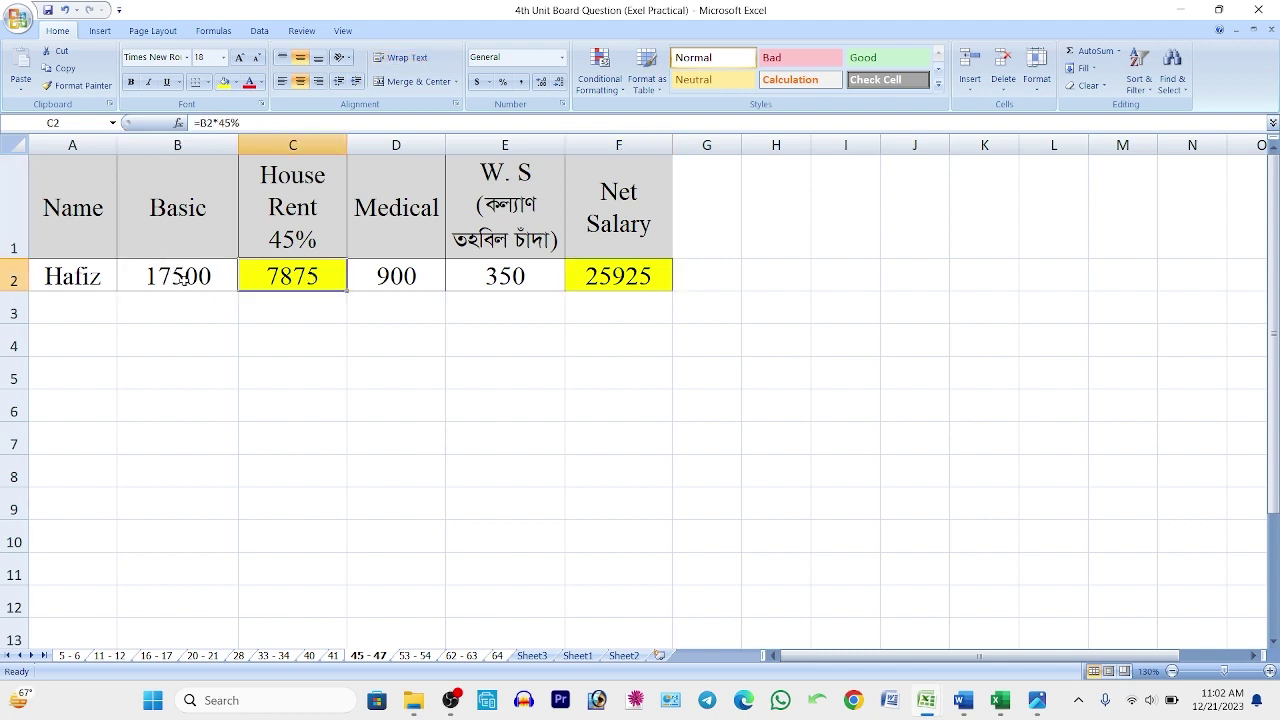
click(183, 280)
click(308, 281)
drag(300, 274, 226, 269)
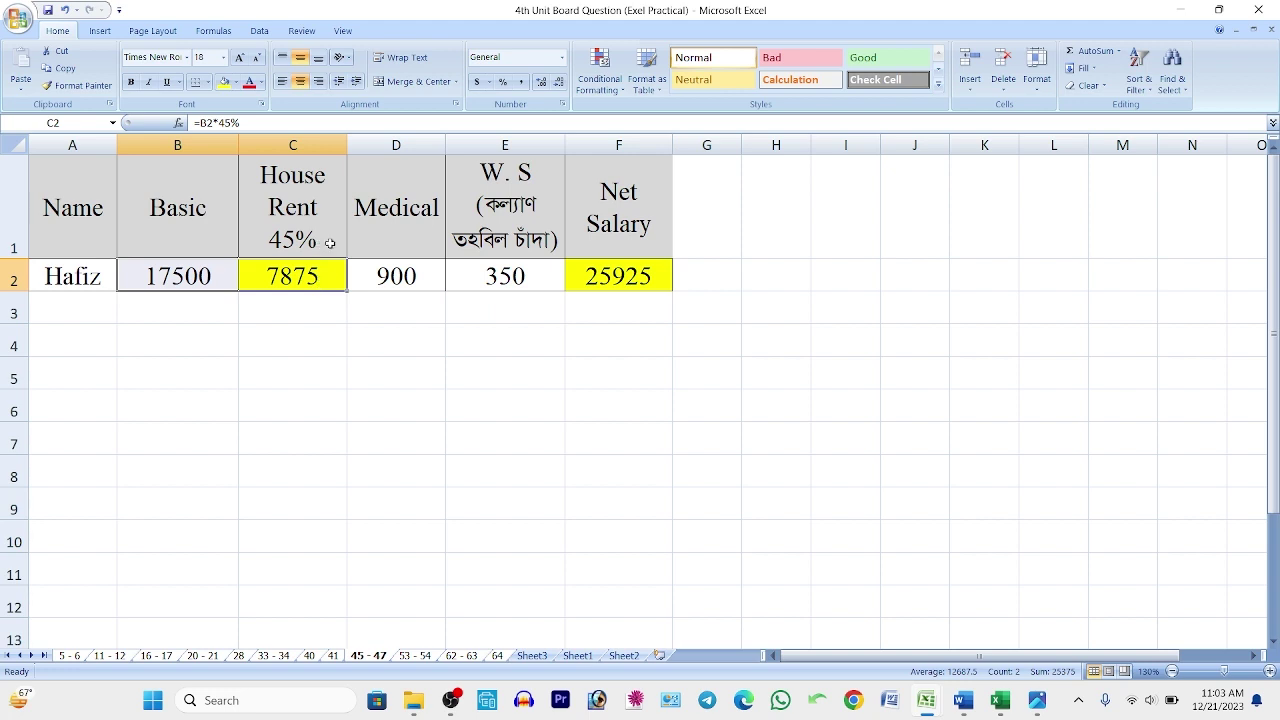
click(414, 656)
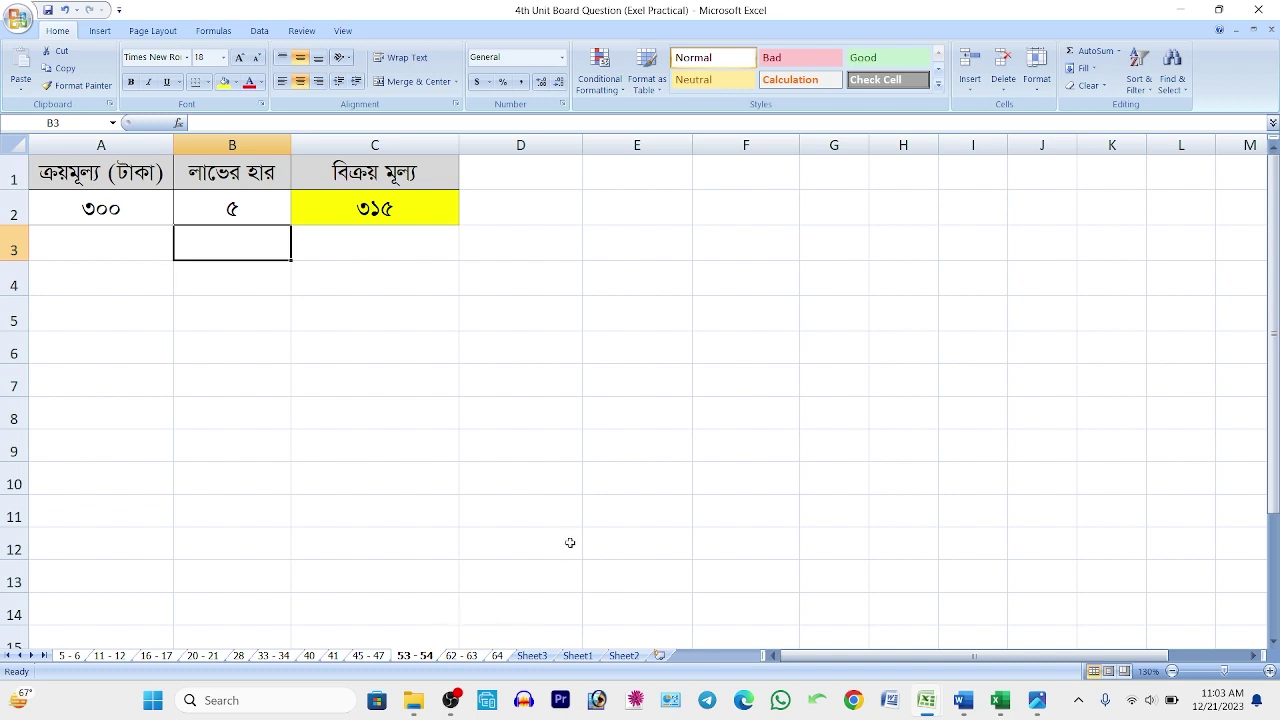
click(396, 207)
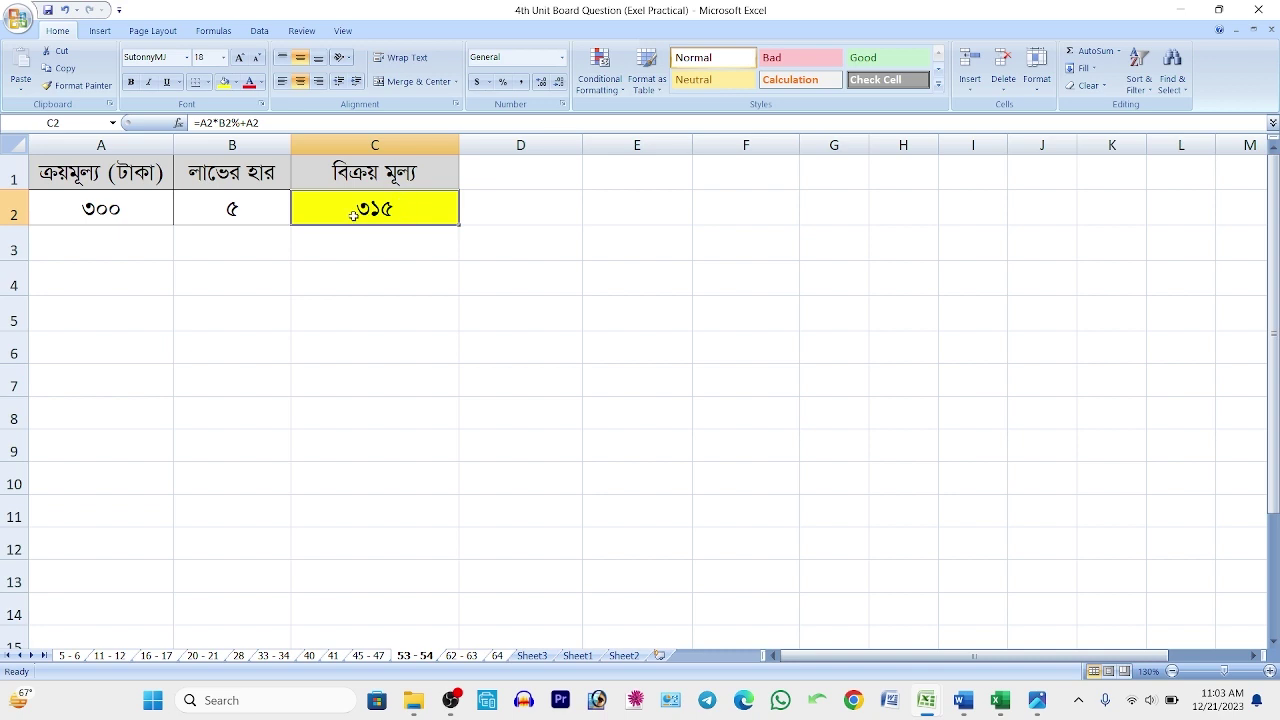
click(343, 151)
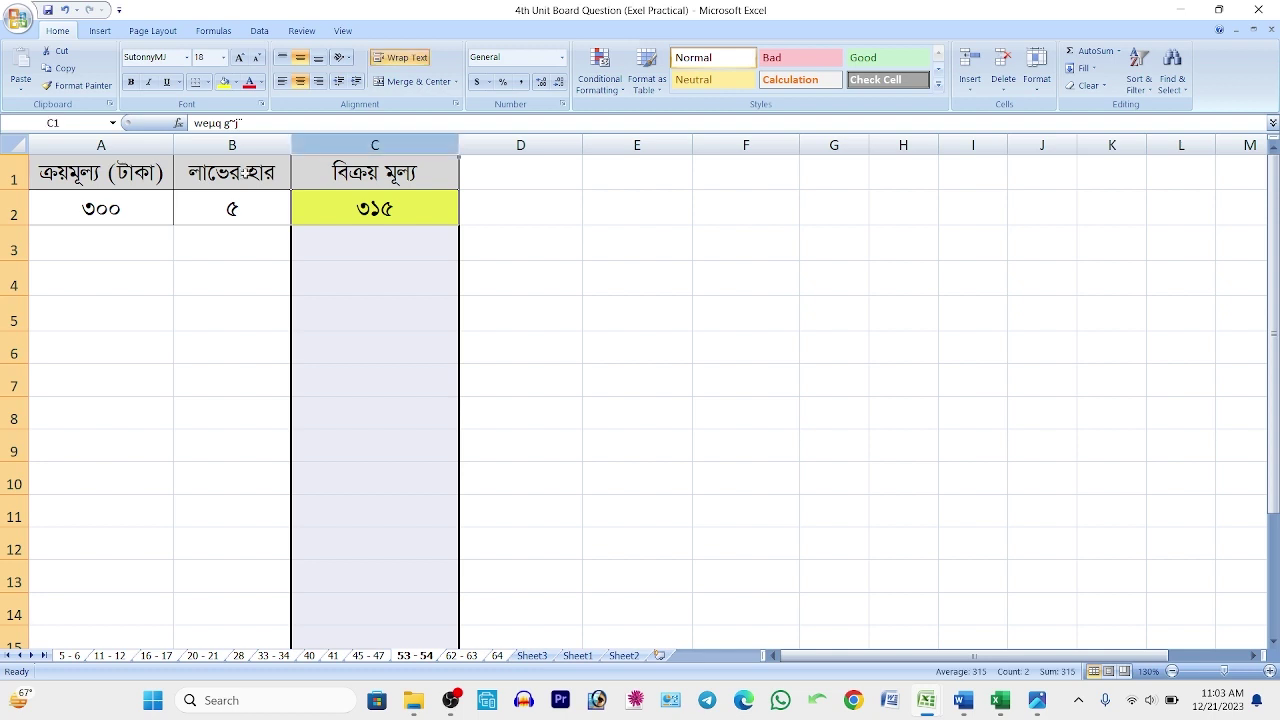
click(14, 202)
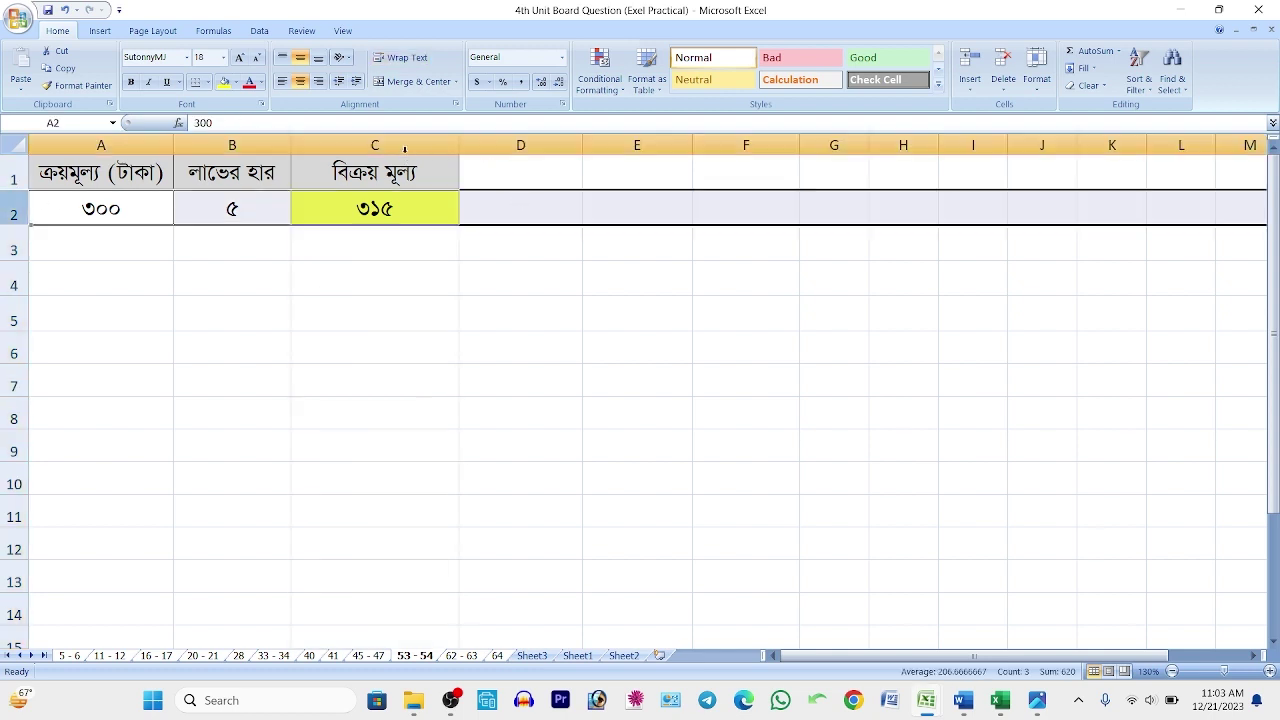
click(380, 145)
click(14, 208)
click(435, 212)
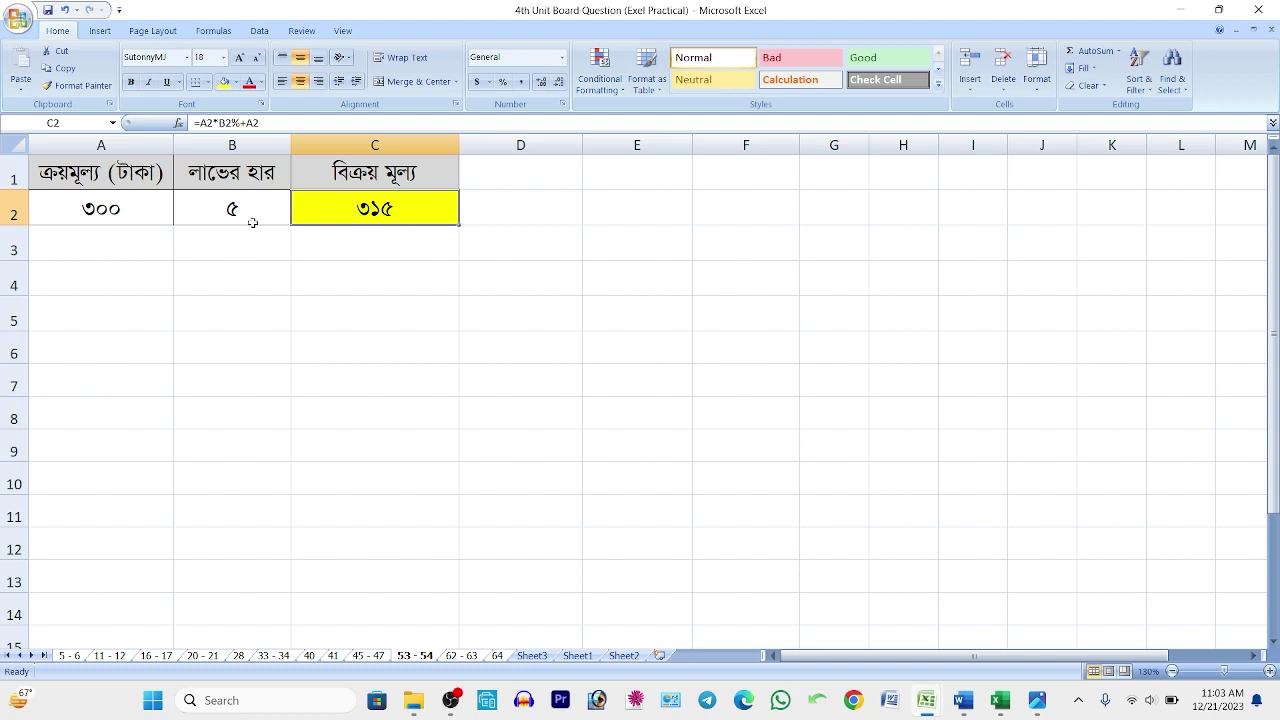
click(101, 209)
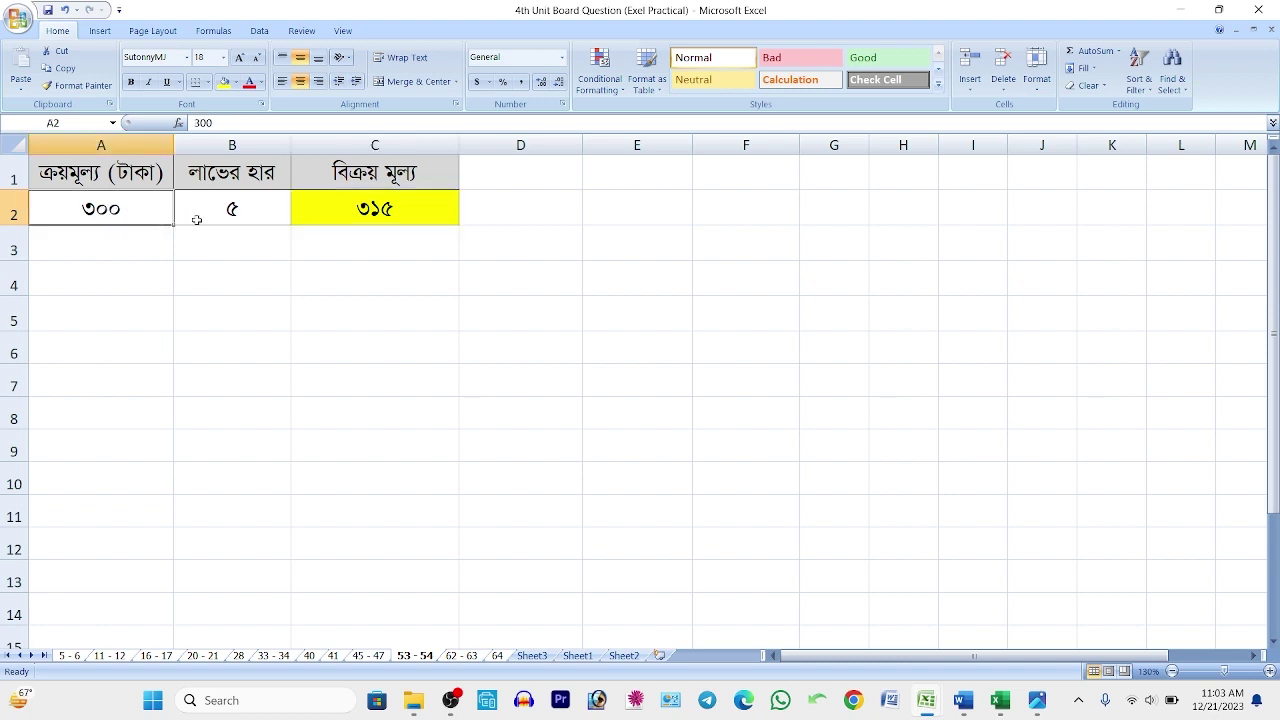
click(241, 216)
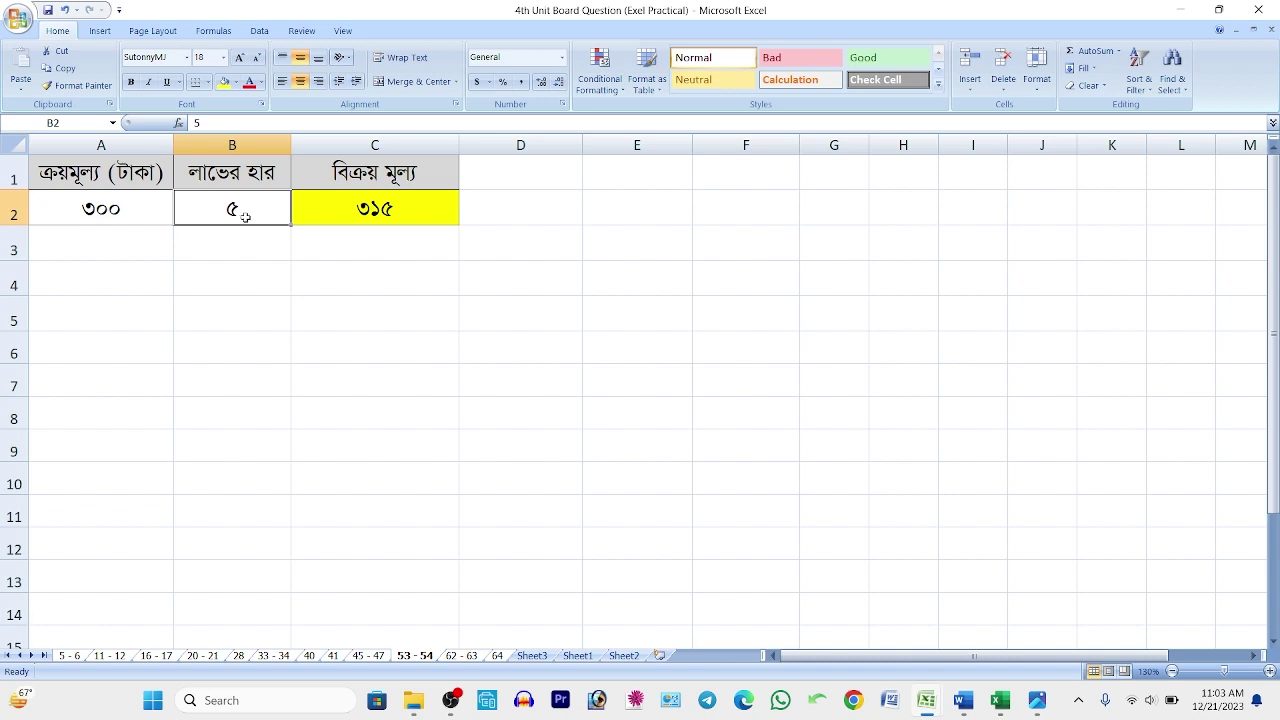
click(89, 219)
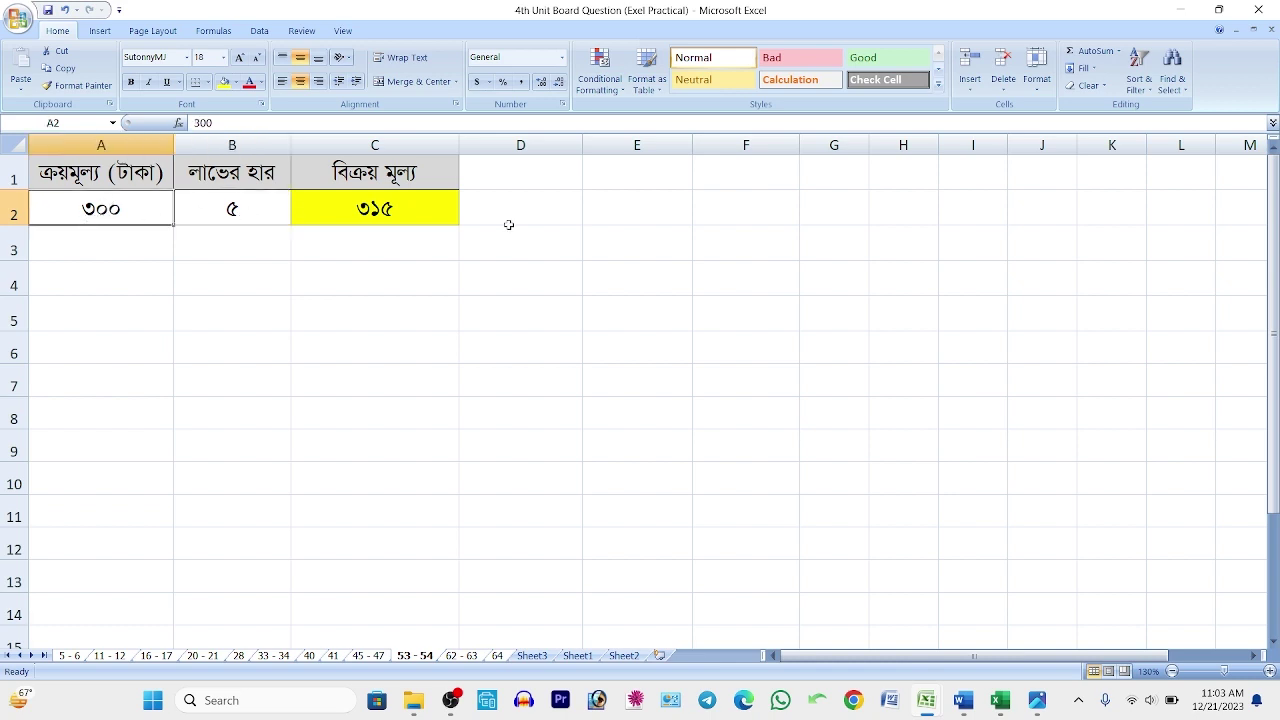
click(405, 220)
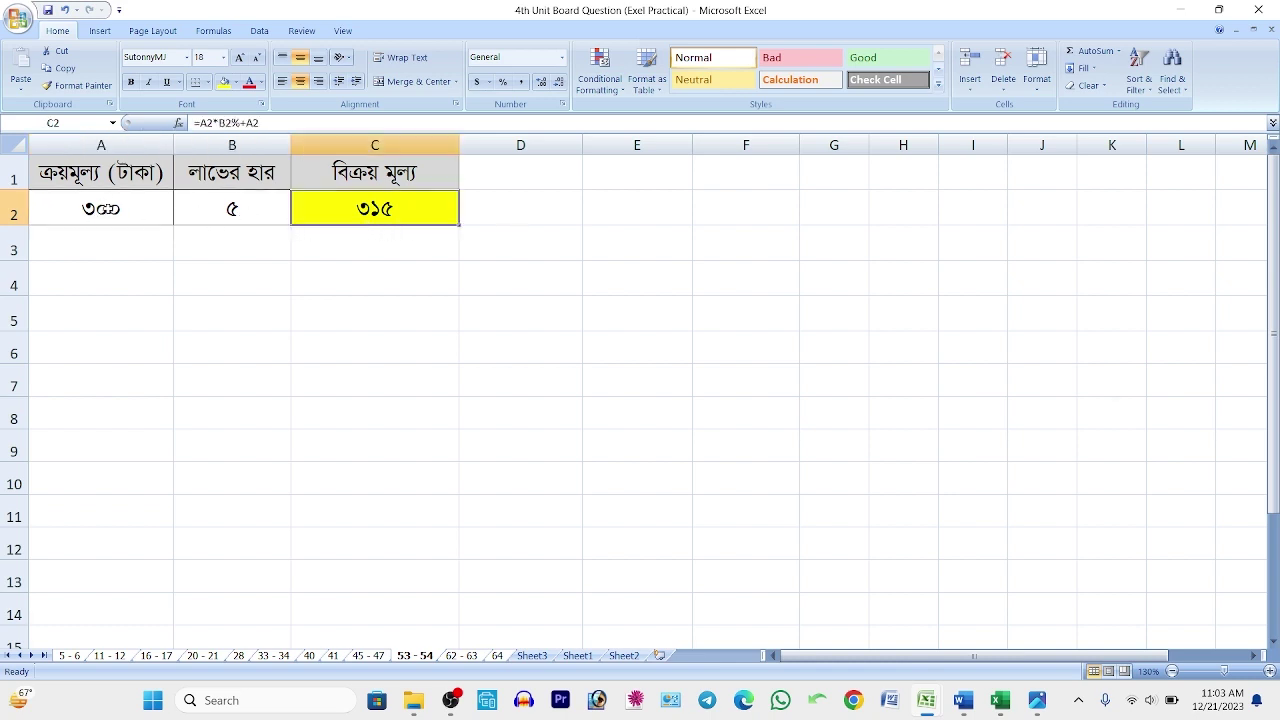
click(222, 211)
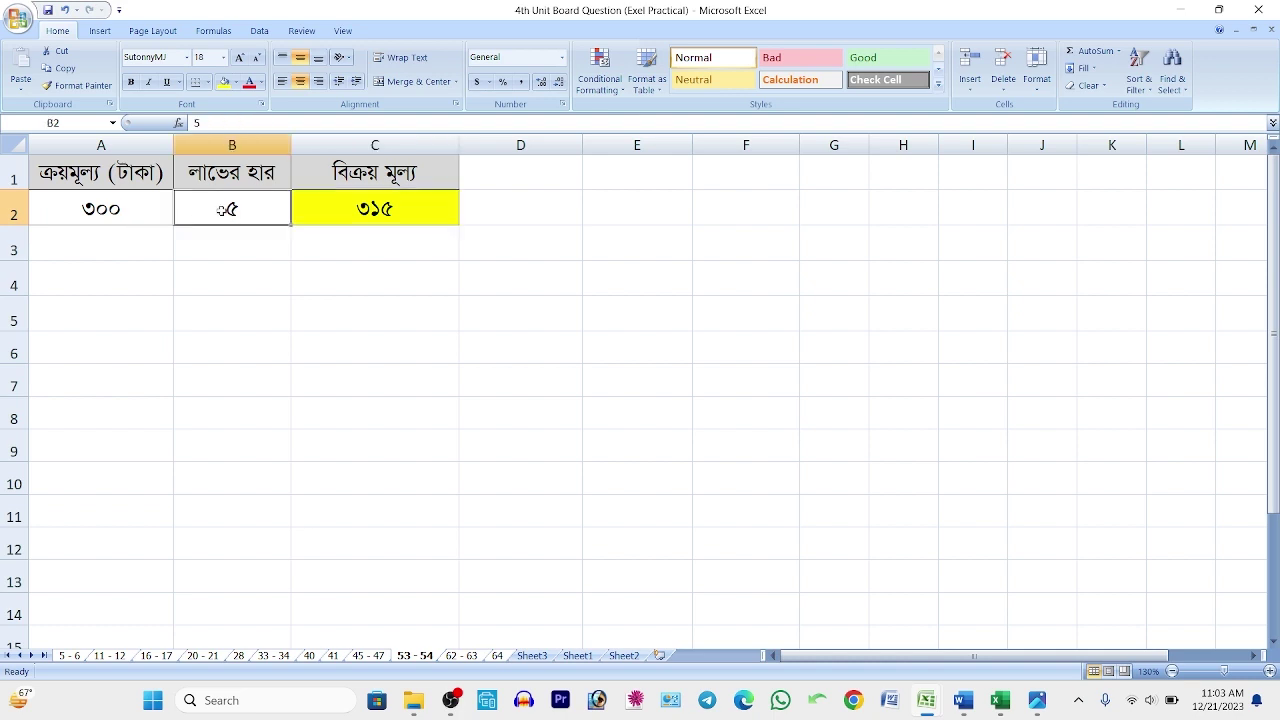
click(152, 219)
click(232, 209)
- On sheet 62 - 63, compare the Average formula in F2 with X's three subject marks
click(472, 658)
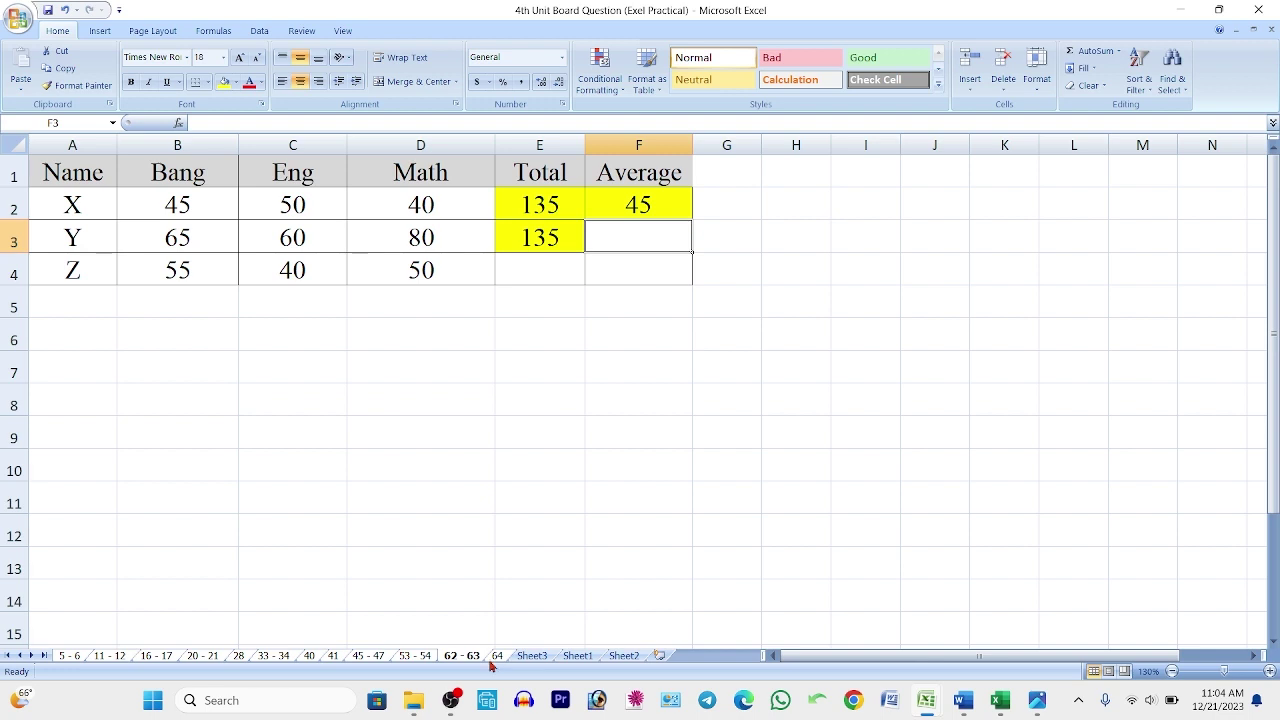
mouse_move(401, 708)
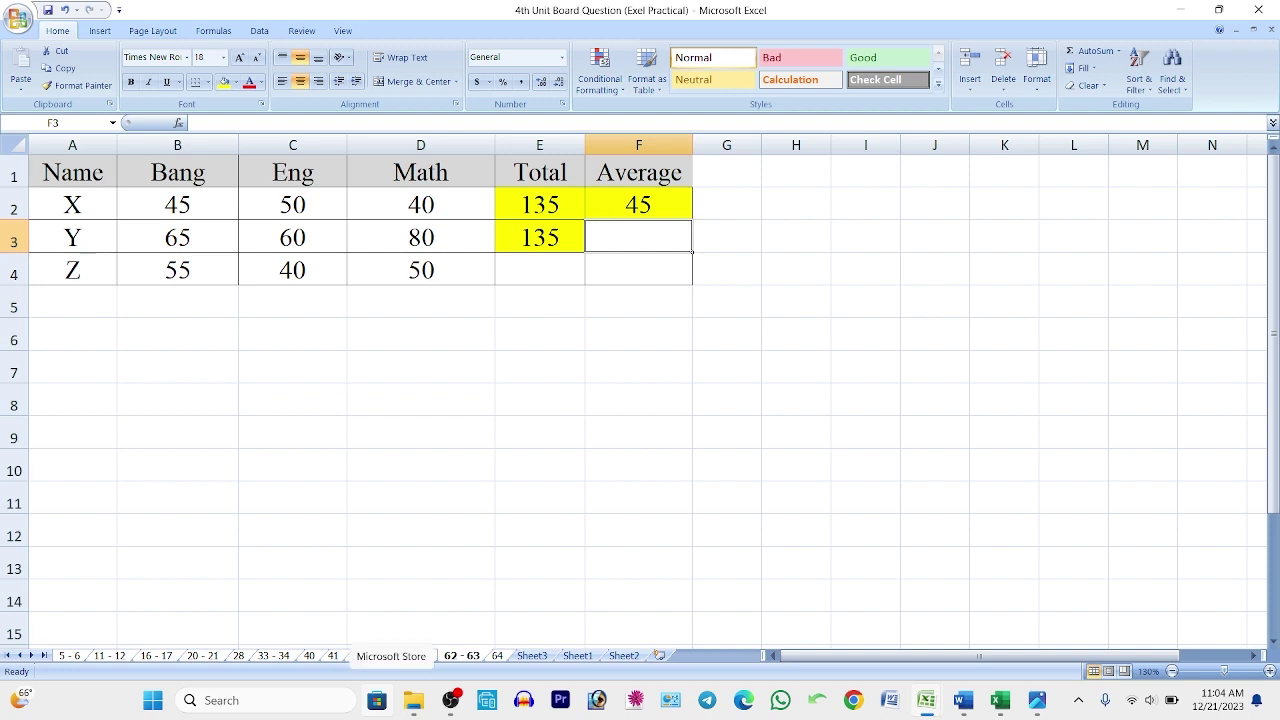
click(636, 205)
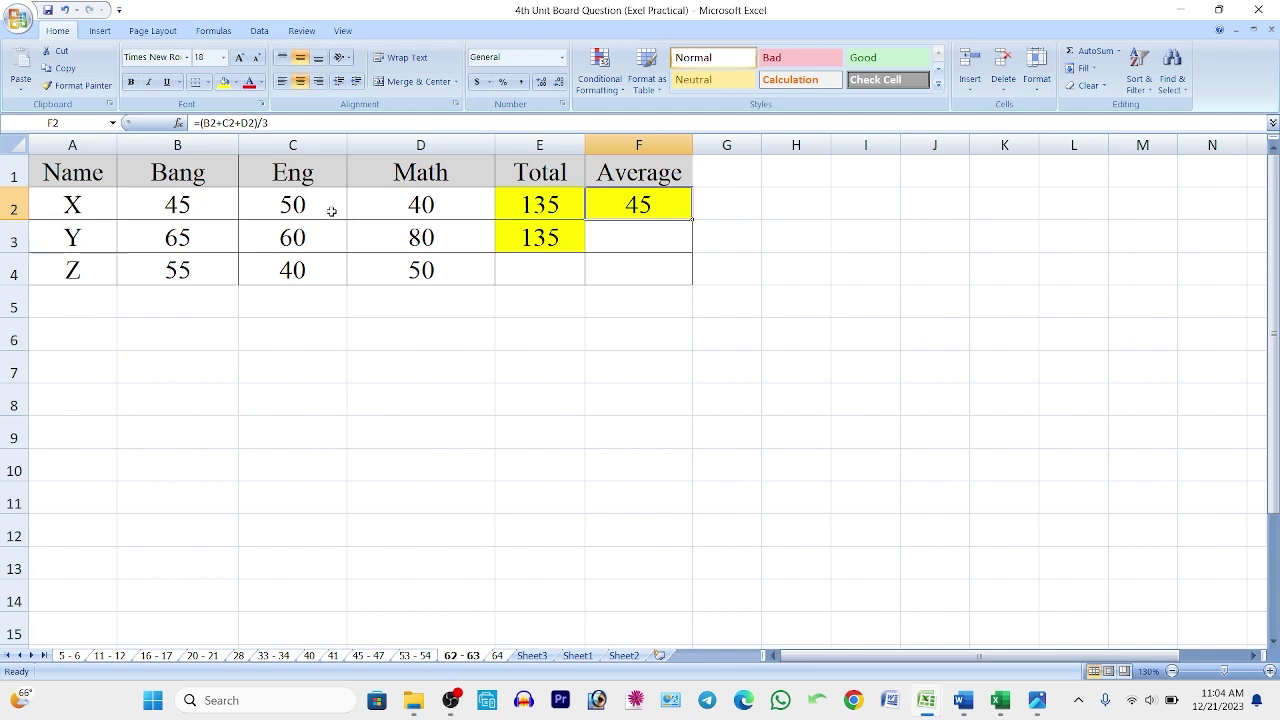
click(432, 206)
drag(432, 206, 234, 204)
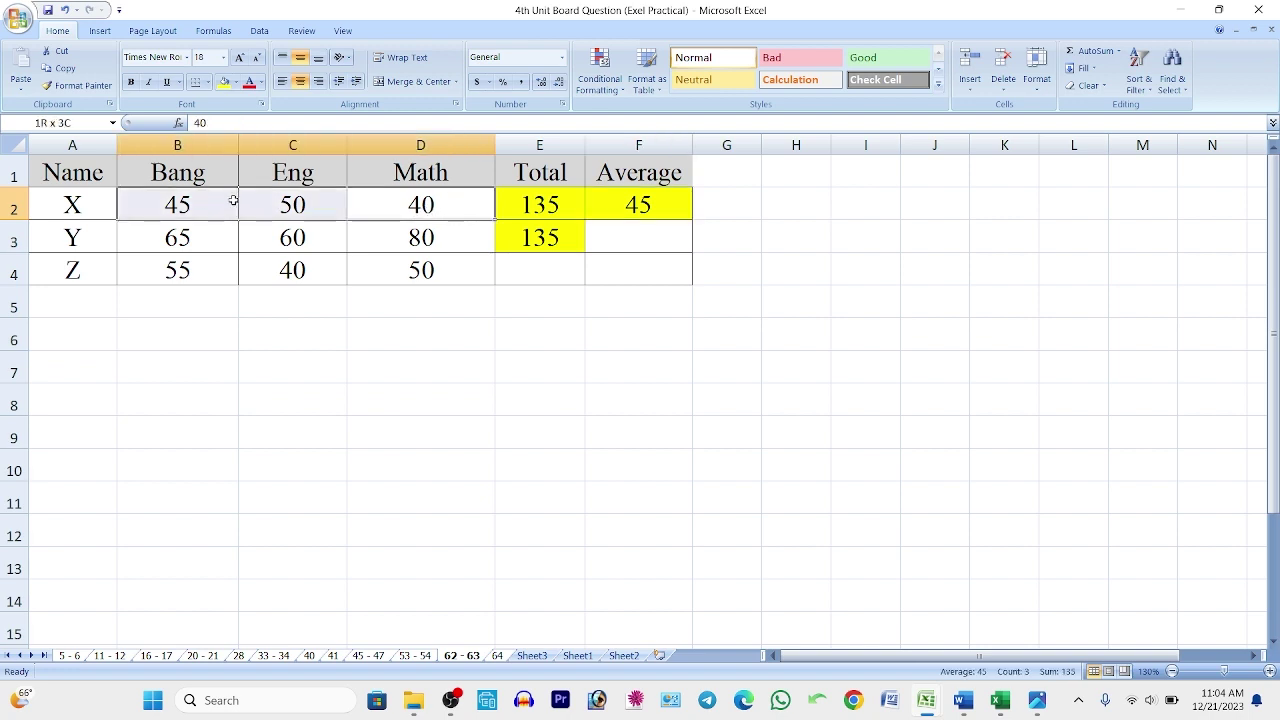
click(673, 207)
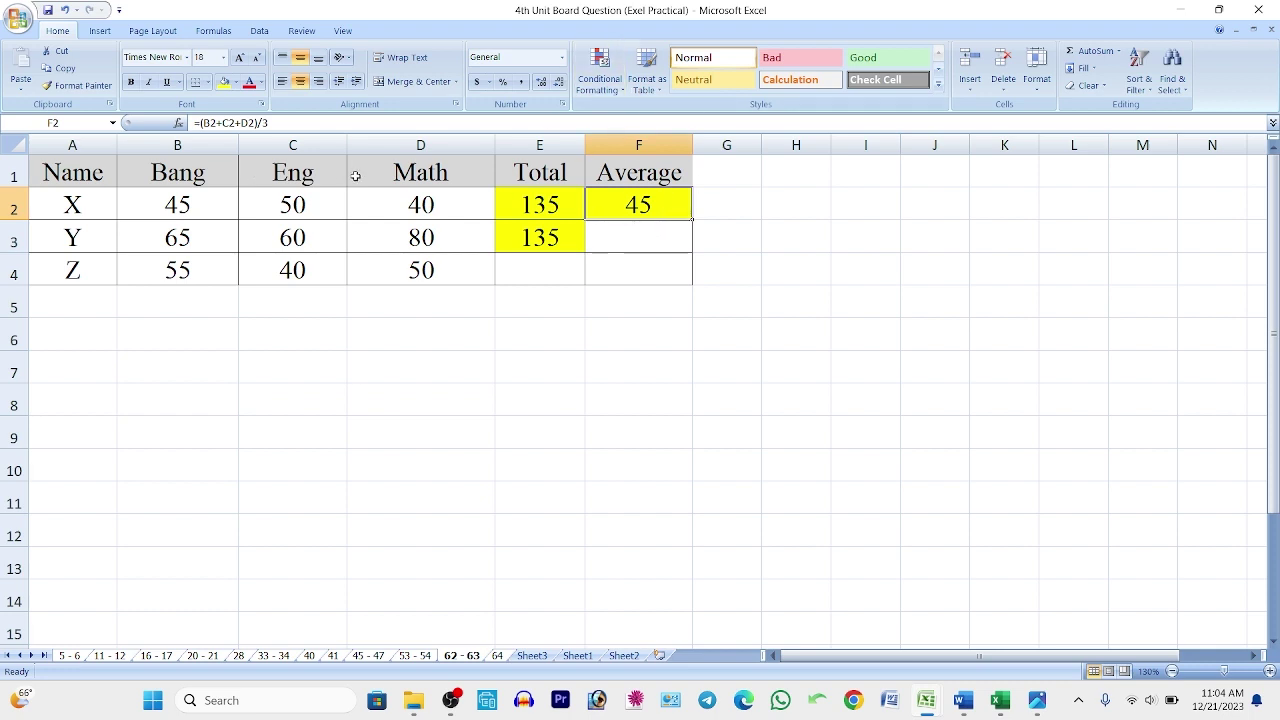
- Check the Total formula in E2 against marks B2:D2, then switch to sheet 64
click(418, 219)
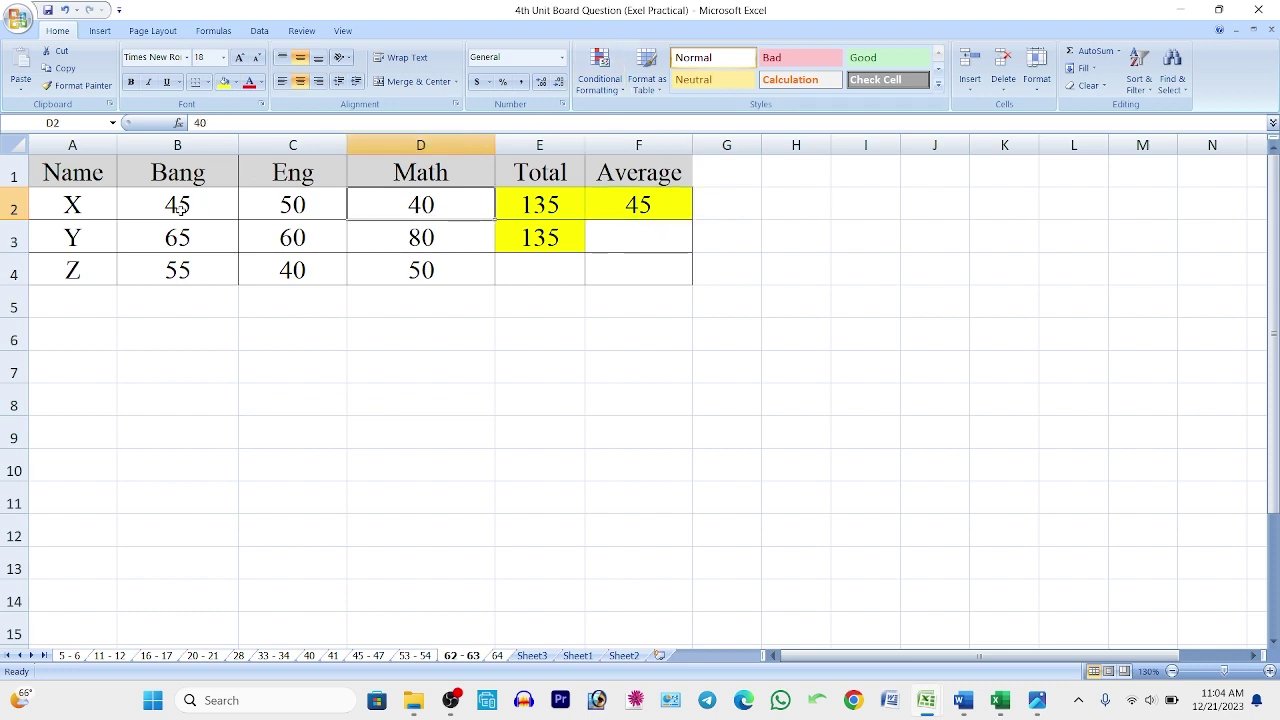
drag(190, 210, 444, 213)
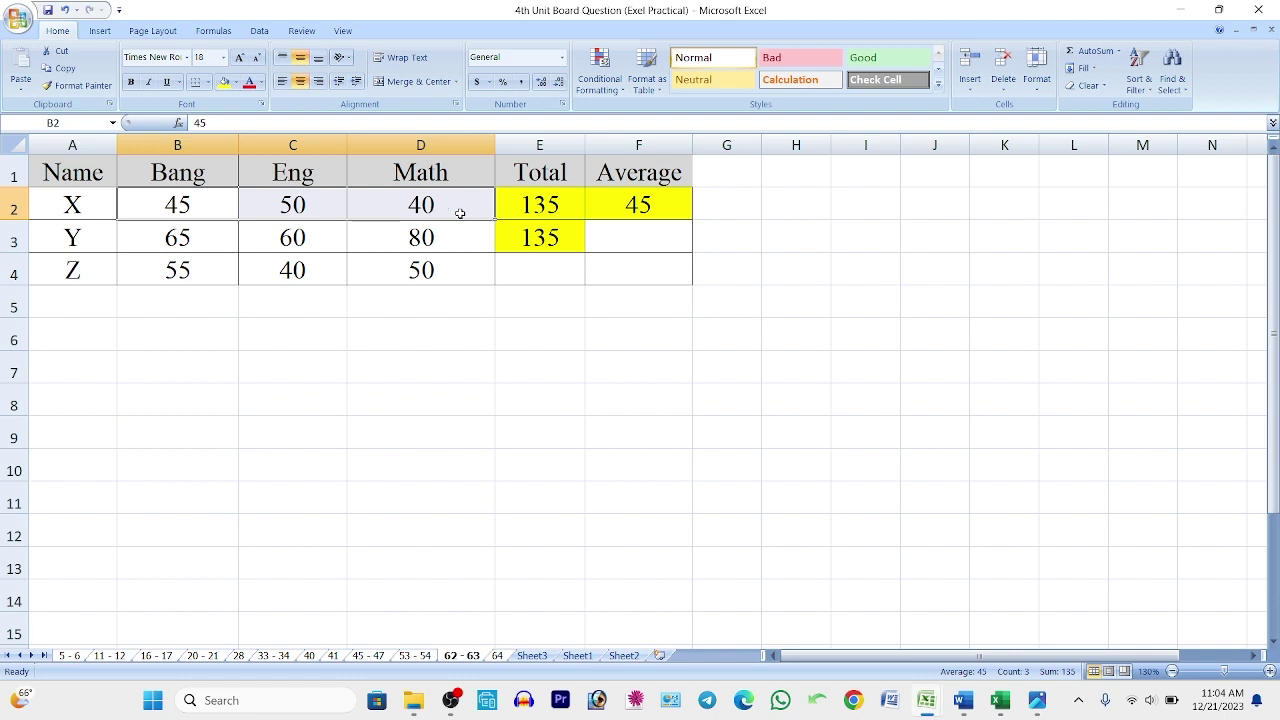
click(558, 210)
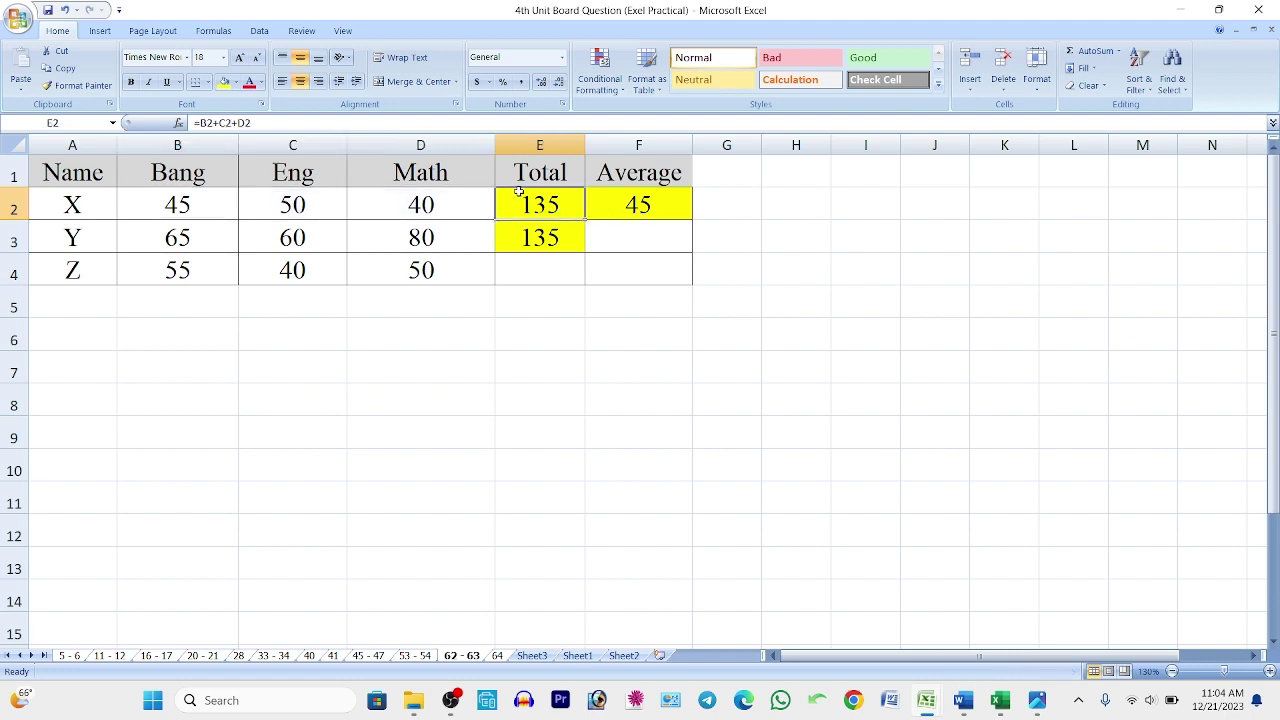
click(636, 204)
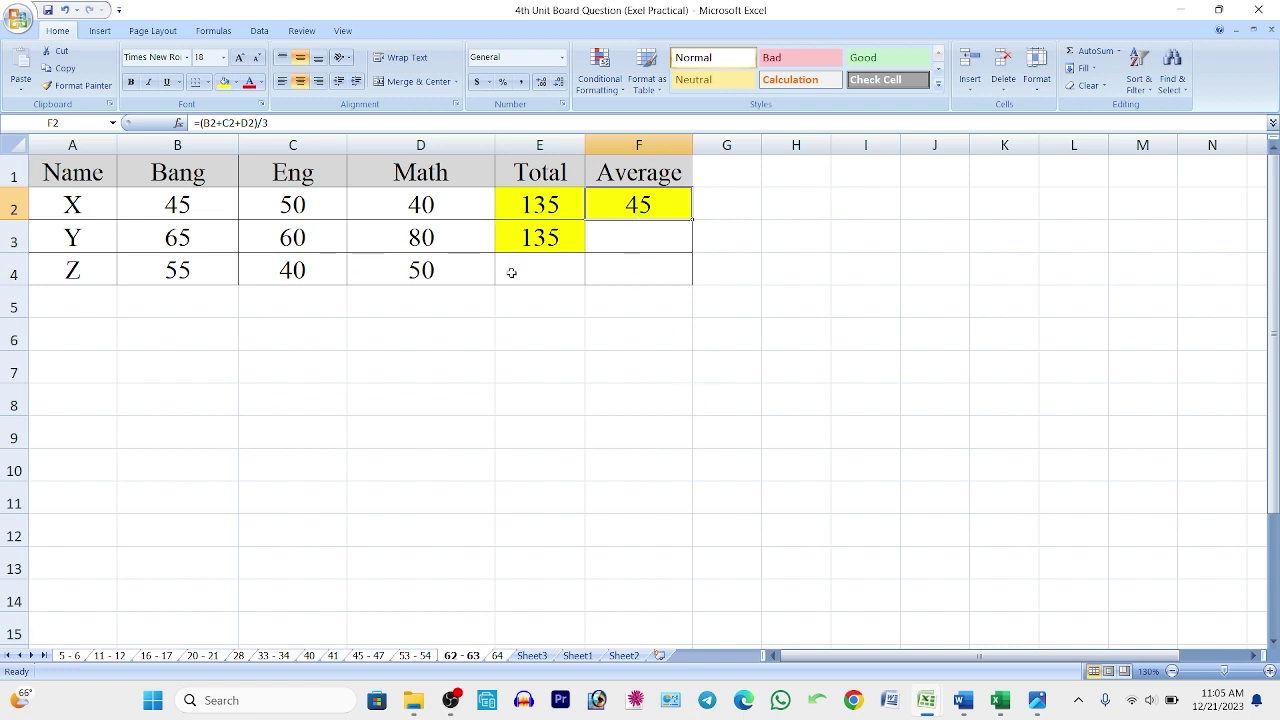
click(540, 205)
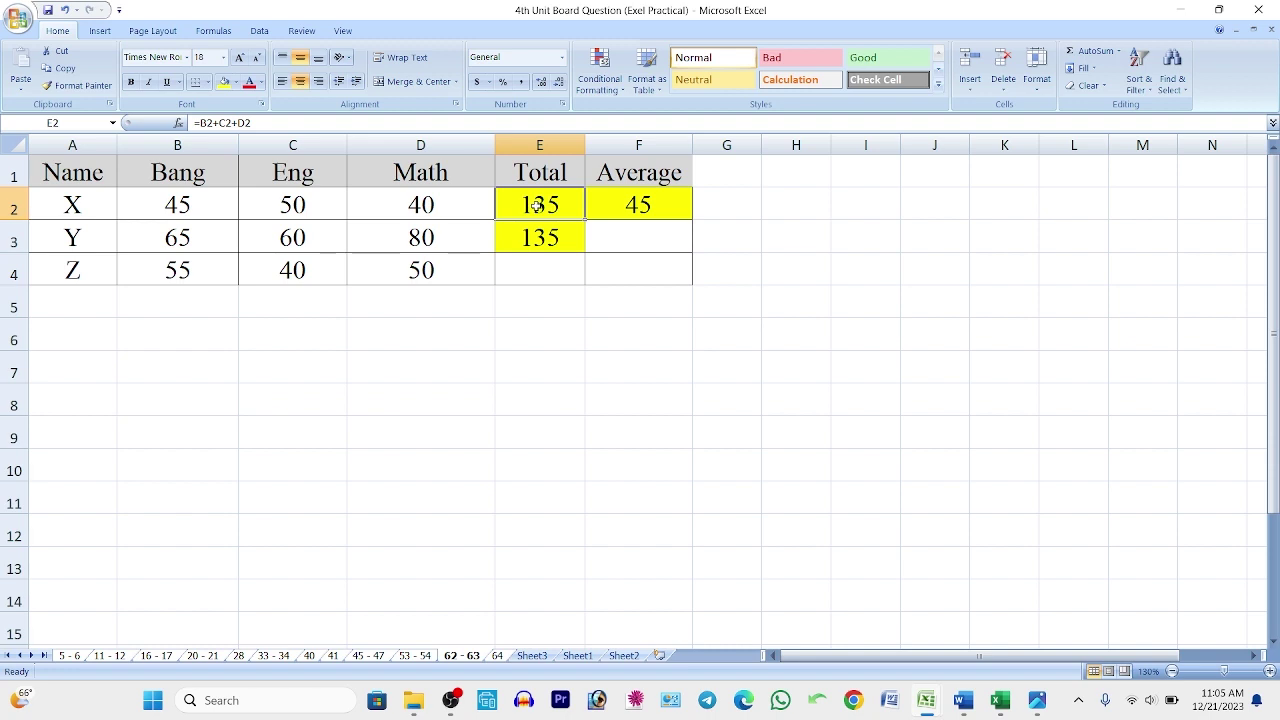
click(497, 656)
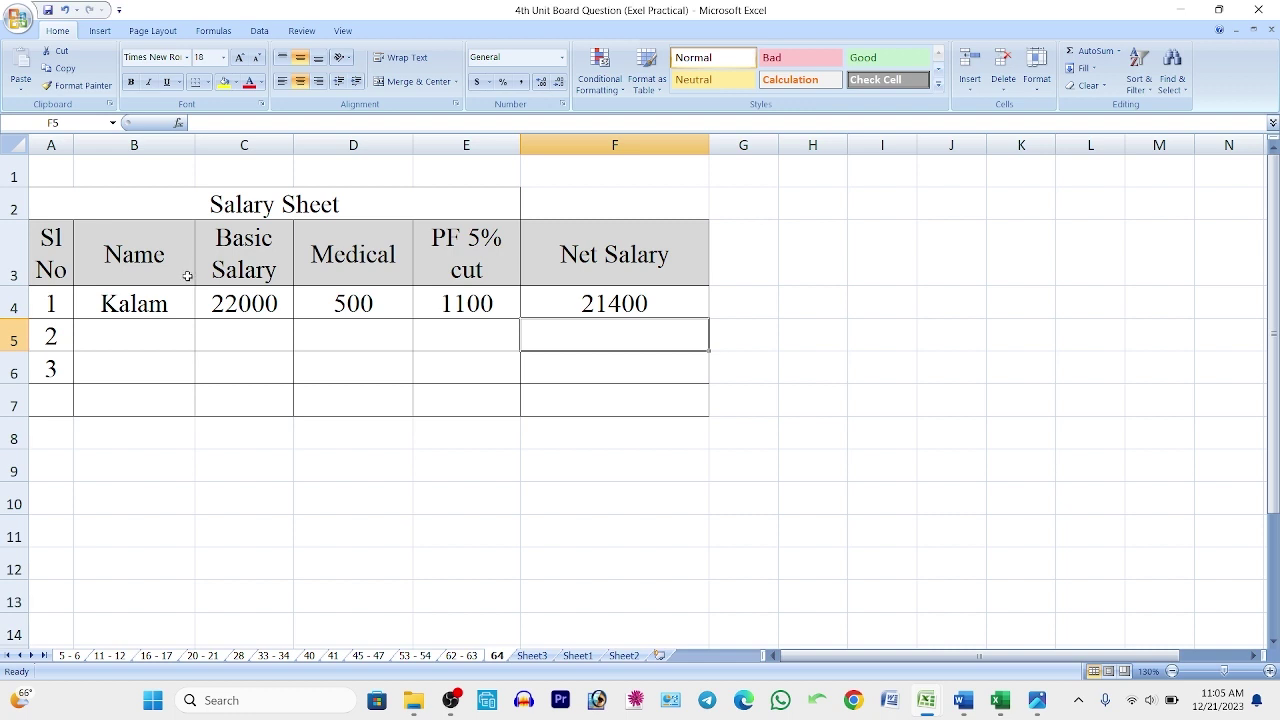
- Check C4's 22000 and D4's 500 against E4's =C4*5% PF formula, then close Excel
click(245, 304)
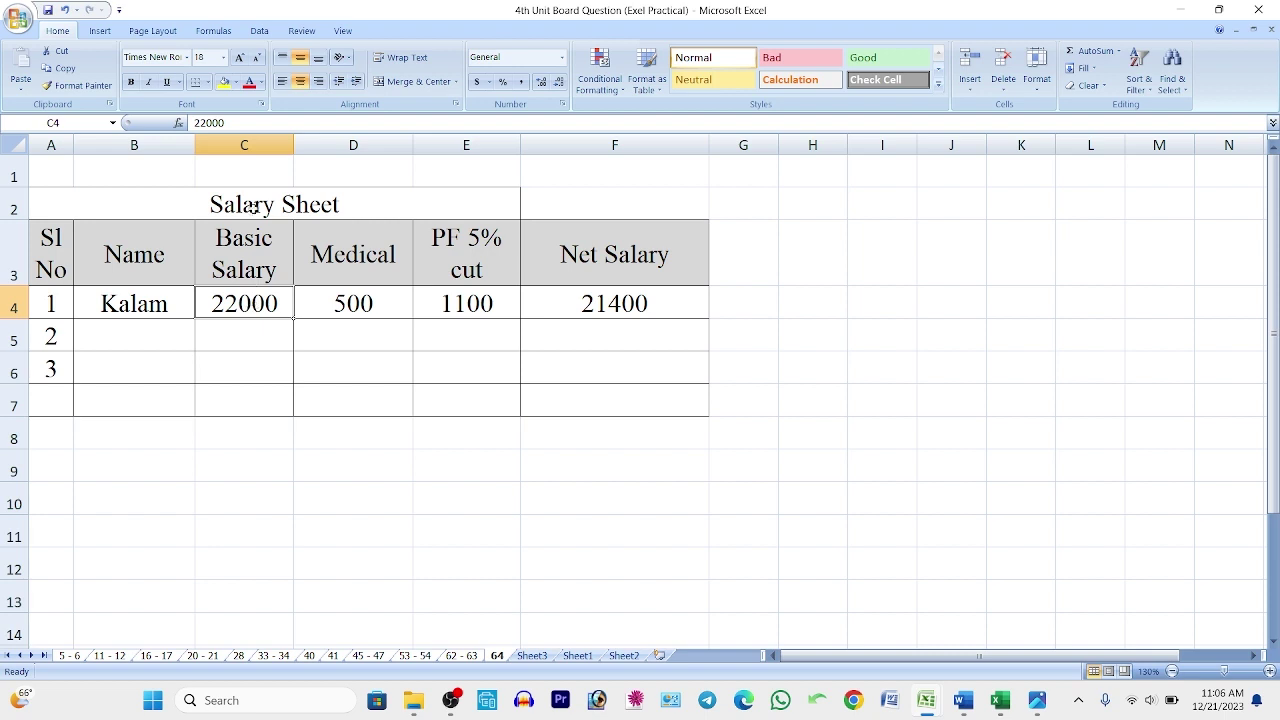
click(476, 302)
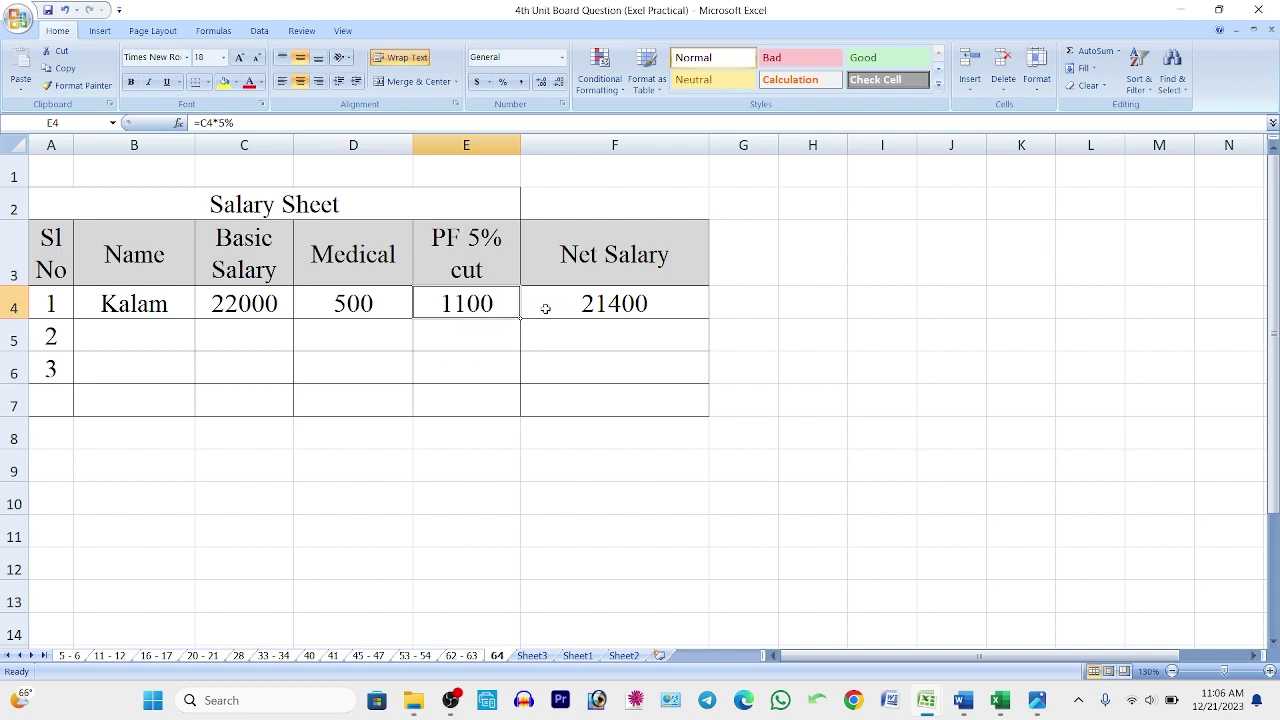
click(241, 305)
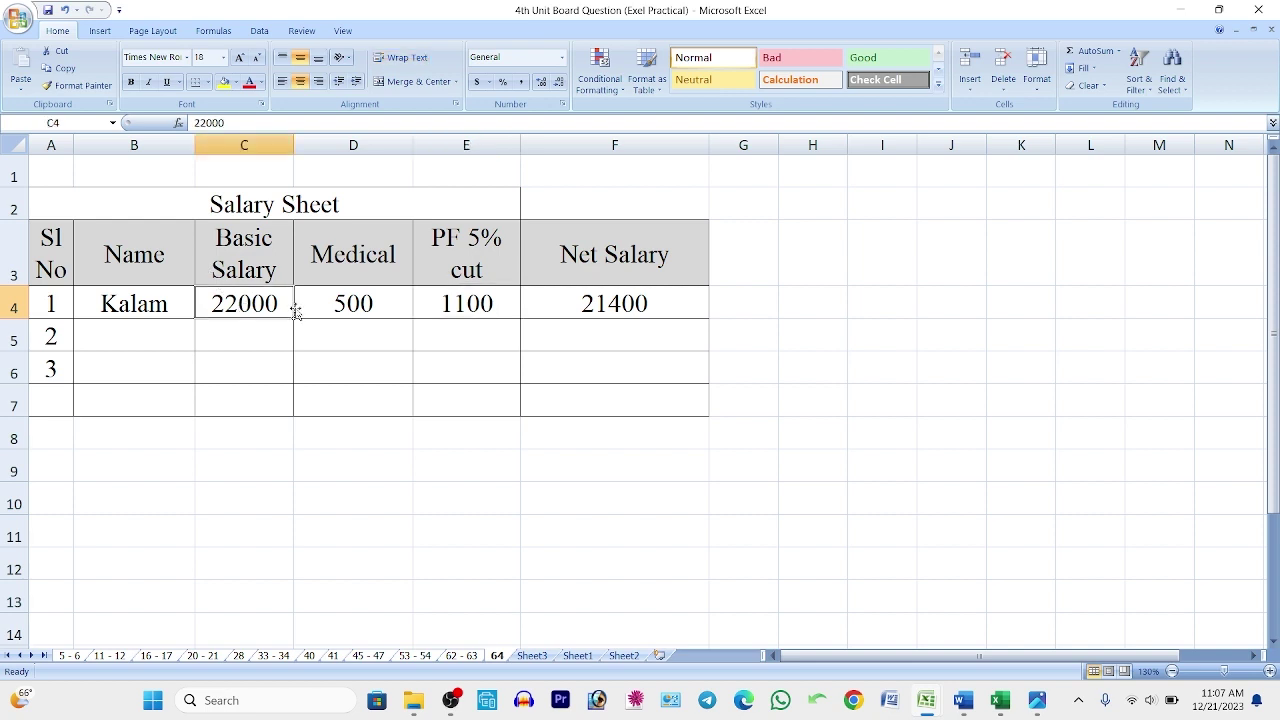
click(366, 314)
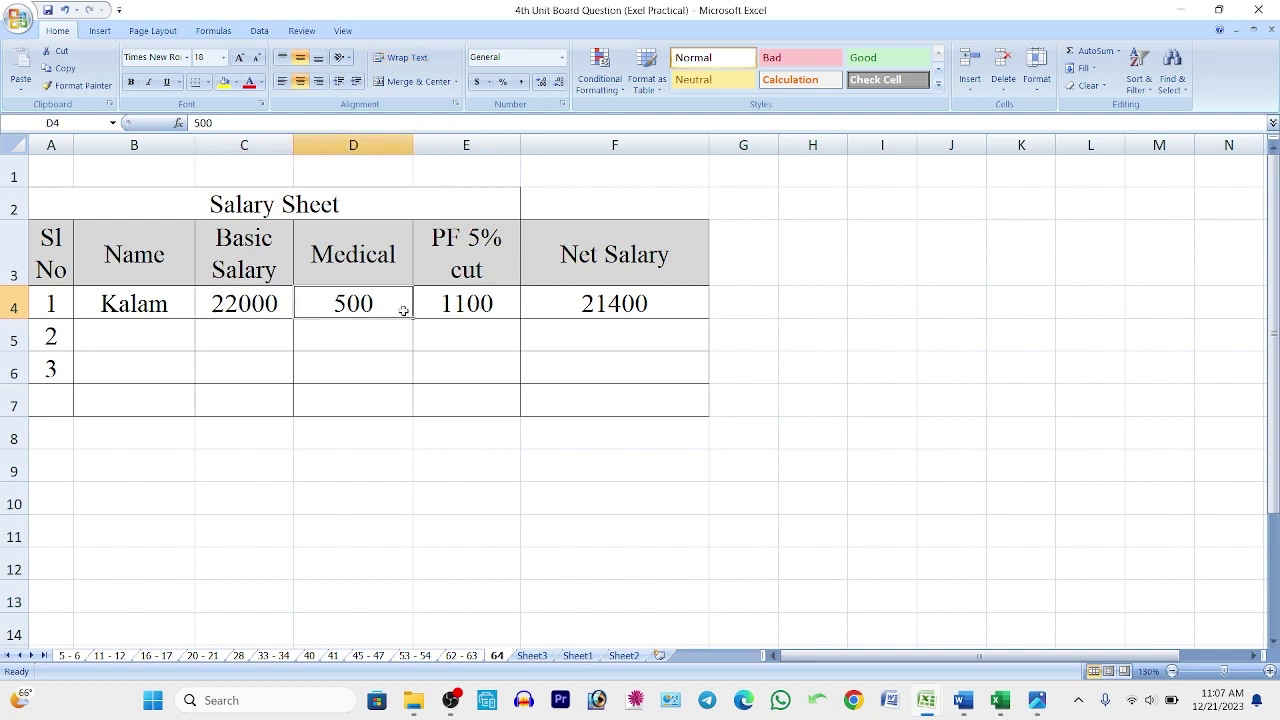
click(476, 309)
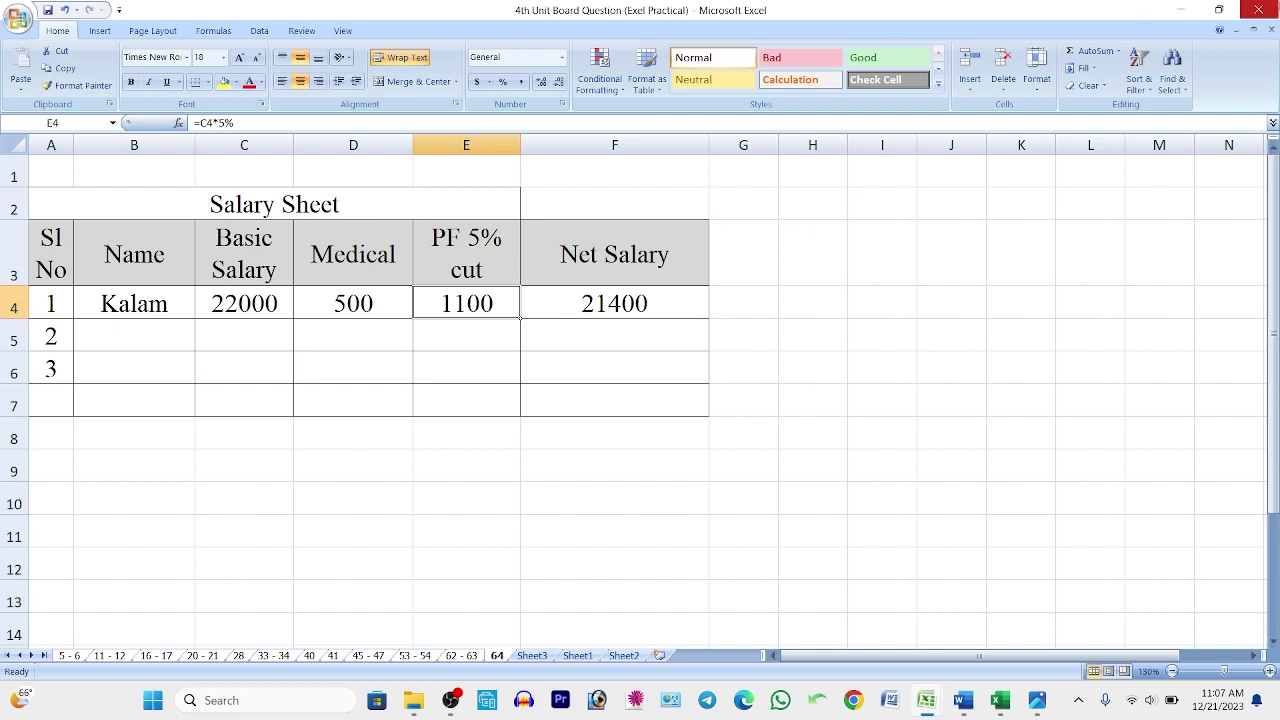
click(1258, 9)
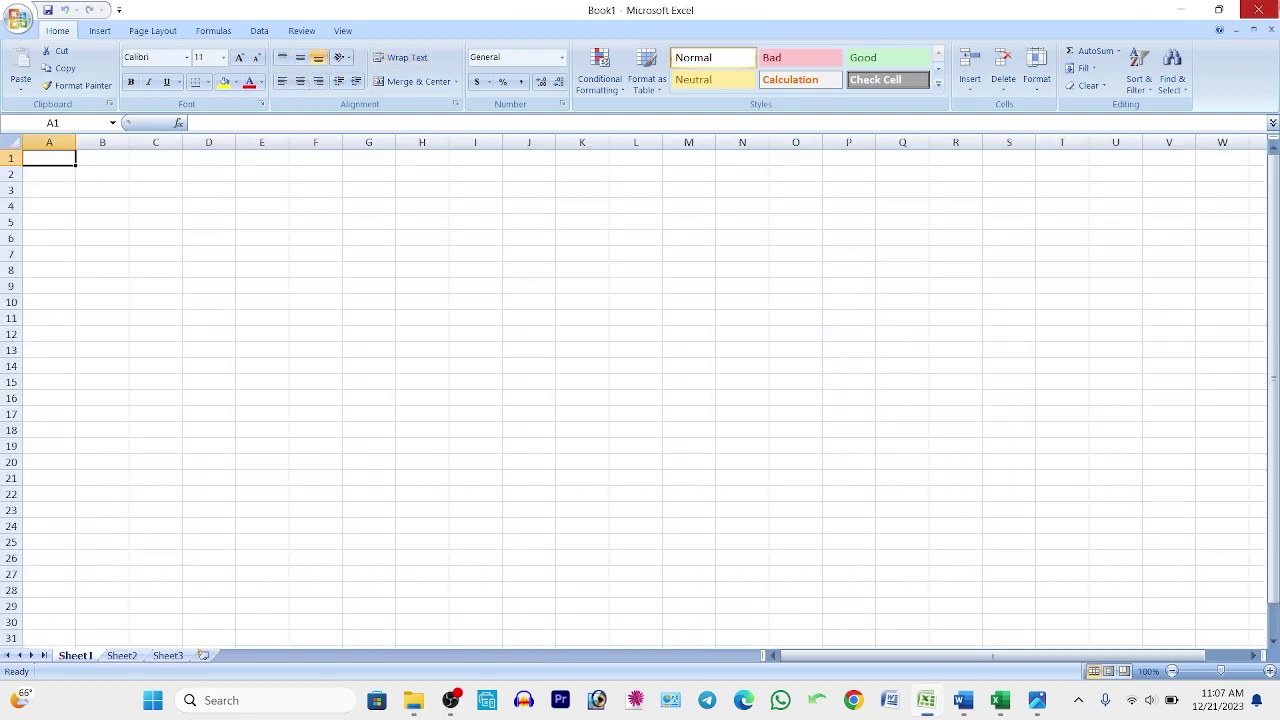
click(1258, 9)
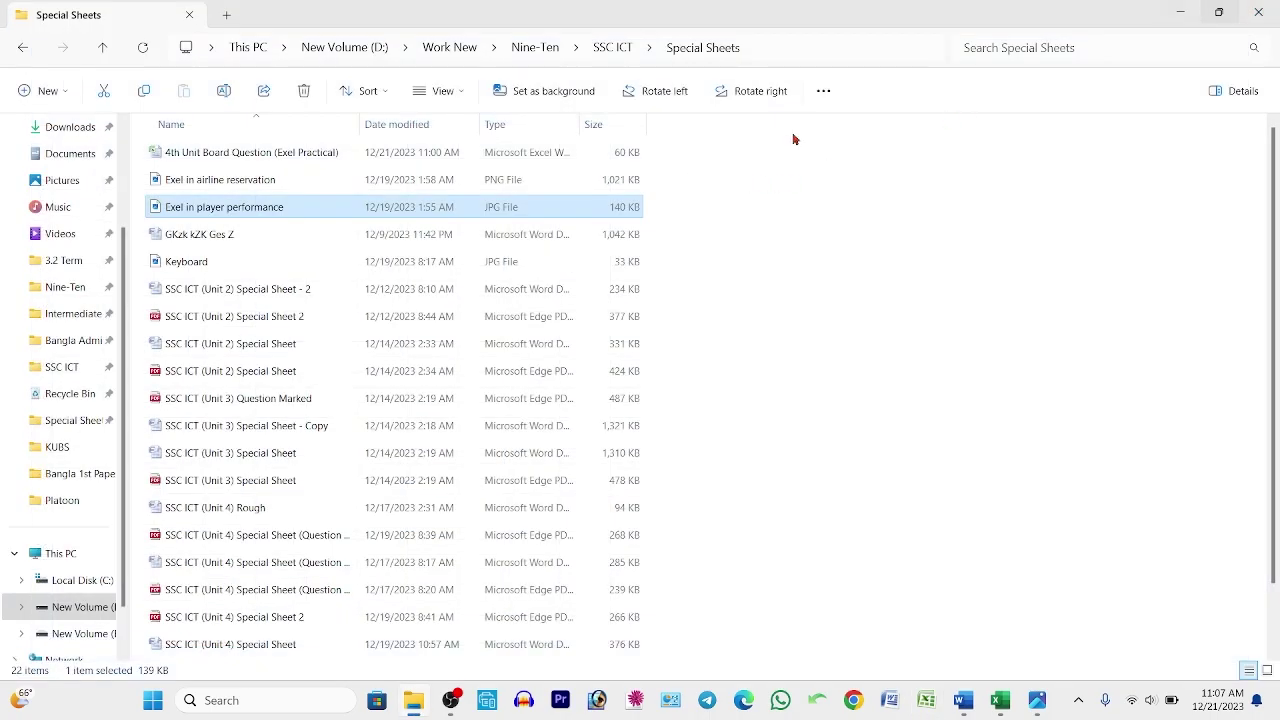